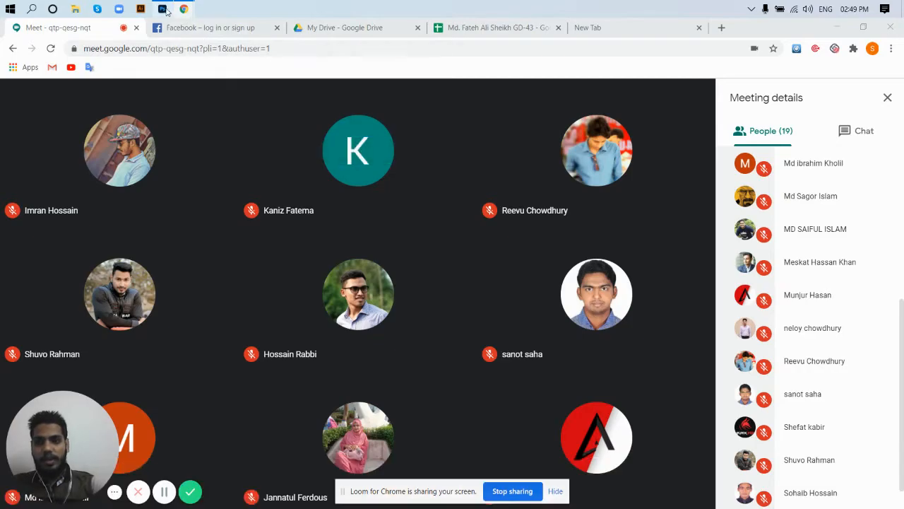
- Present the entire screen to the participants of the Google Meet call
left_click(163, 9)
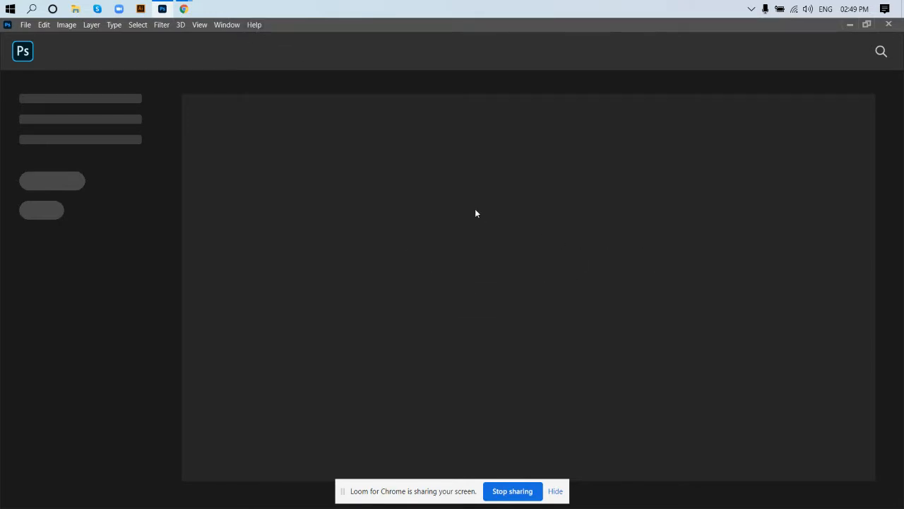
mouse_move(183, 10)
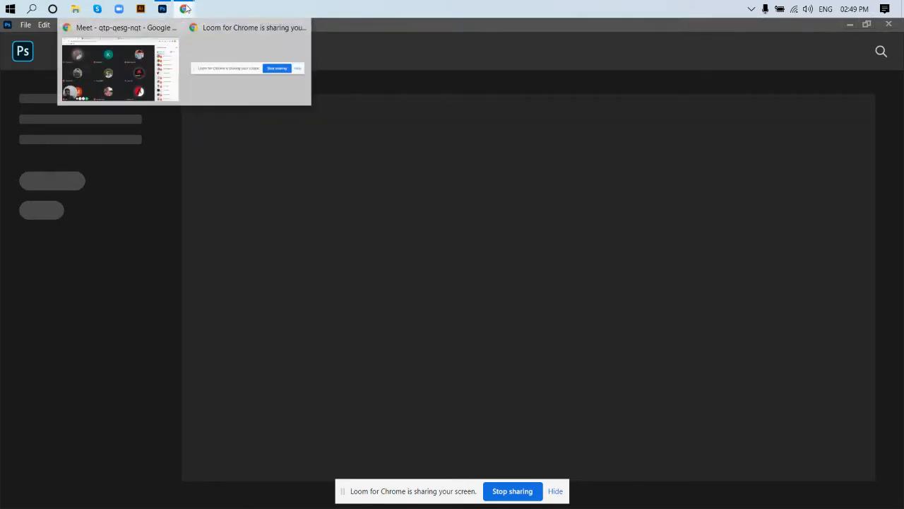
left_click(133, 67)
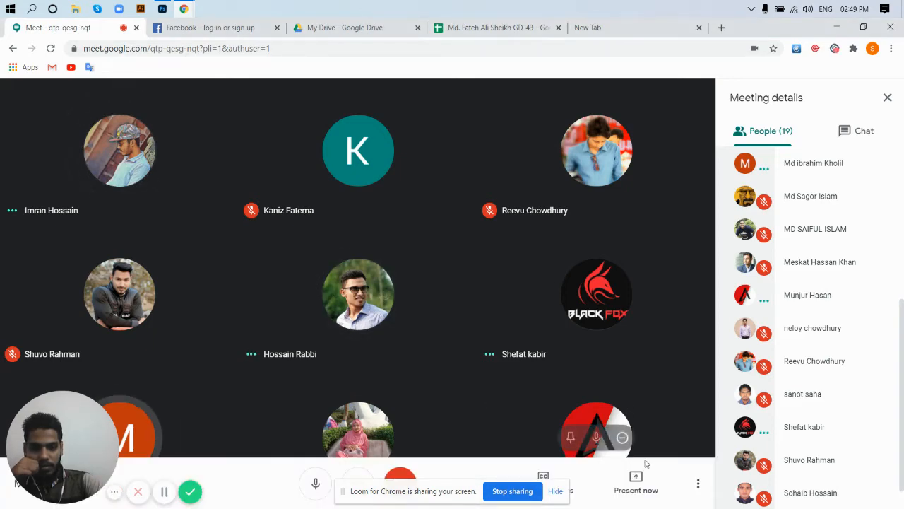
left_click(636, 484)
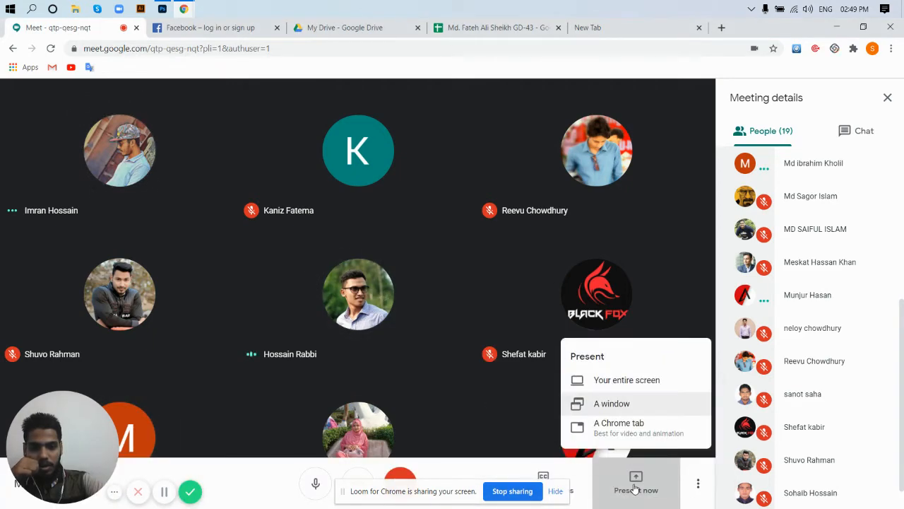
left_click(621, 381)
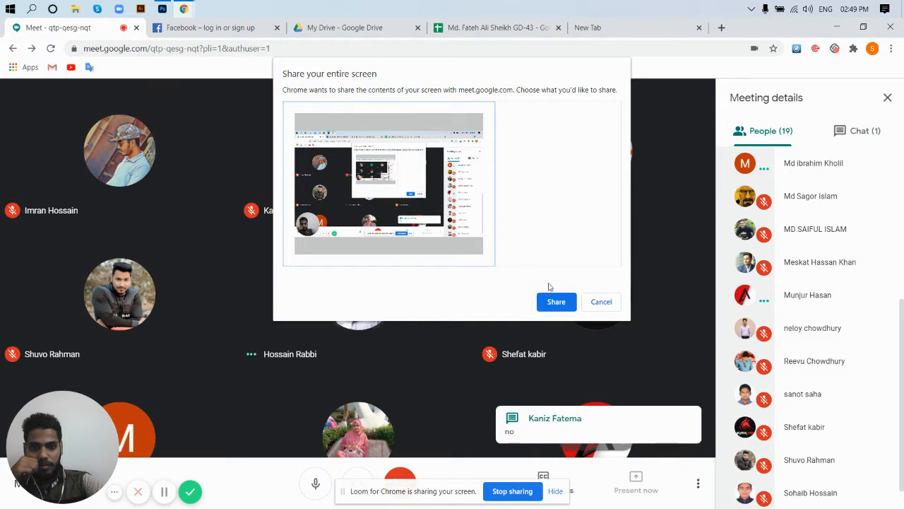
left_click(559, 301)
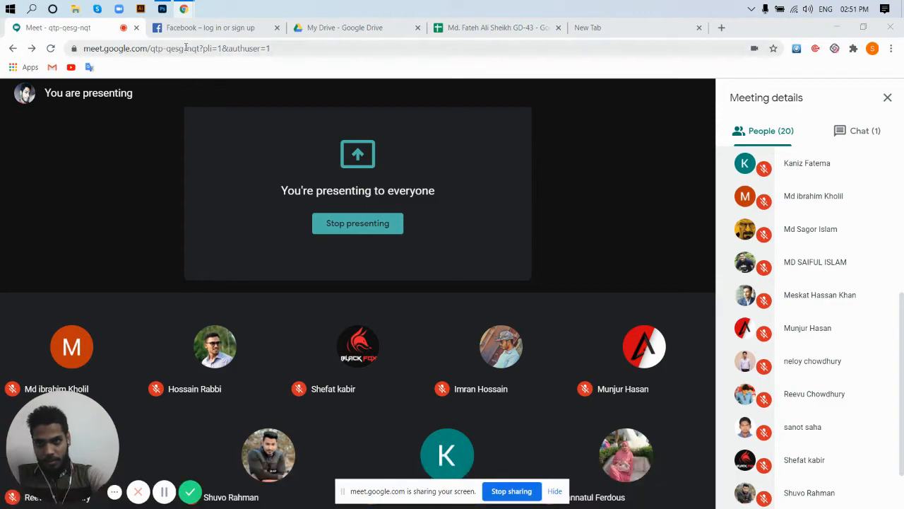
- Switch to Photoshop and create a new 1800 x 1200 px RGB document at 118.11 pixels/centimeter with transparent background contents
left_click(162, 10)
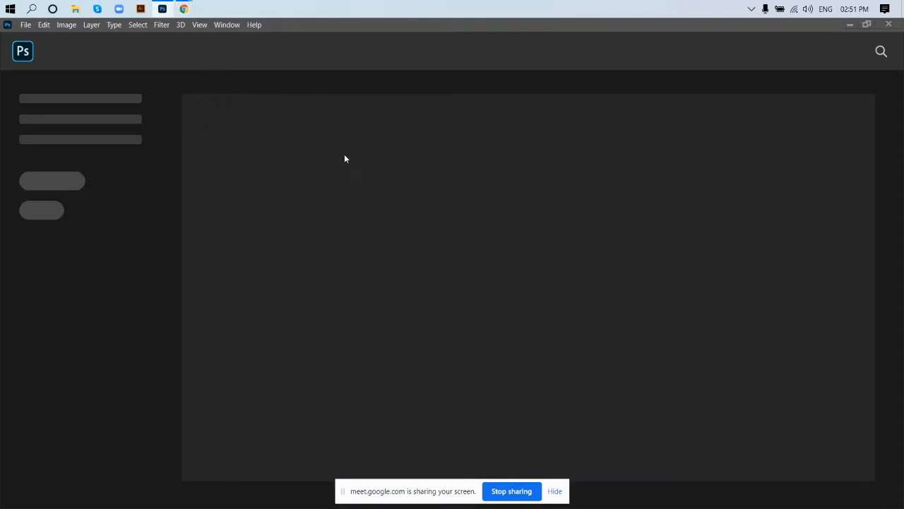
left_click(25, 25)
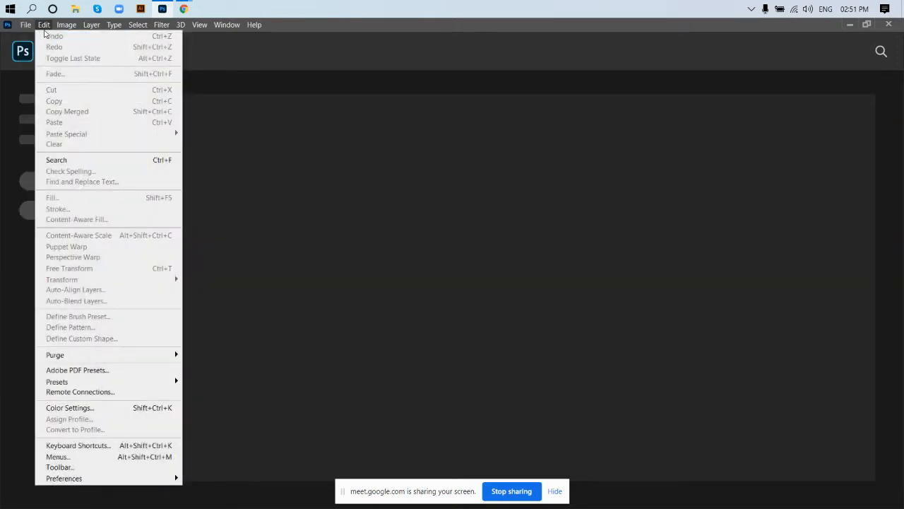
left_click(36, 36)
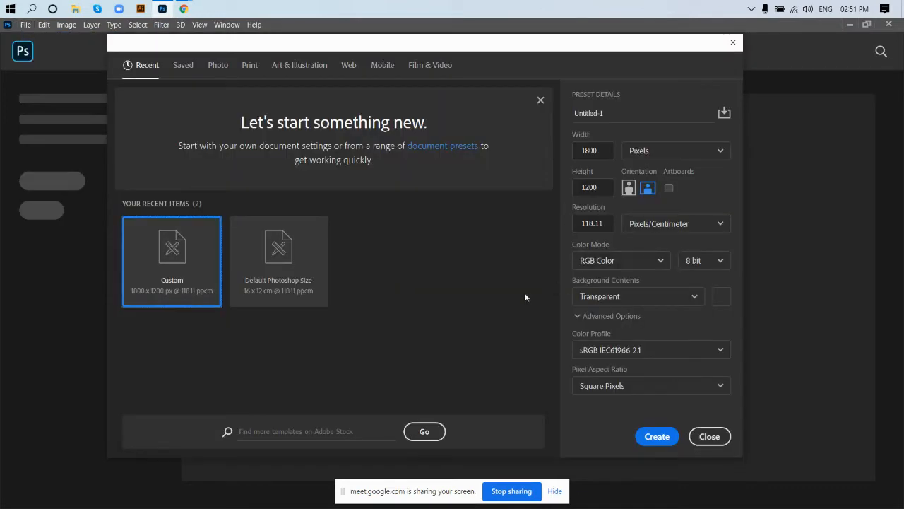
left_click(660, 436)
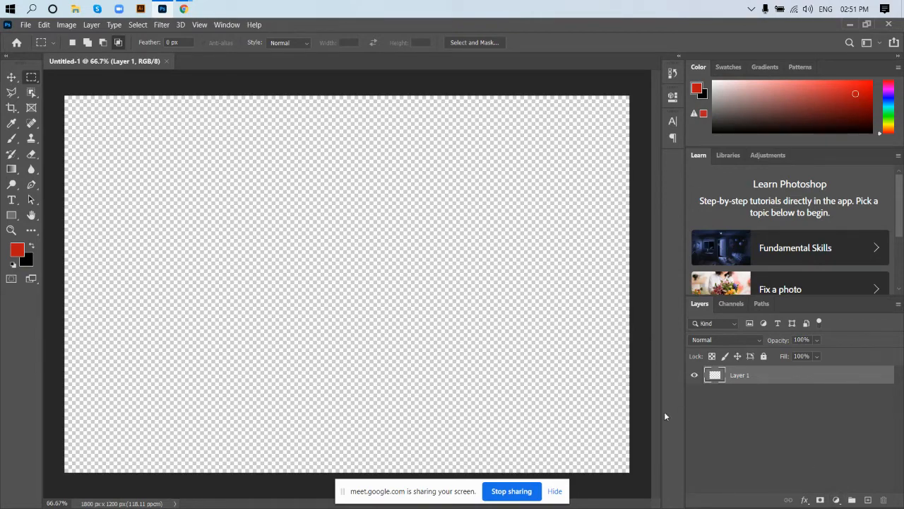
- Set the foreground color to white and fill the empty Layer 1 with it
left_click(17, 250)
mouse_move(307, 143)
left_mouse_down()
mouse_move(291, 114)
mouse_move(256, 115)
left_mouse_up()
left_click(564, 116)
key("alt+BackSpace")
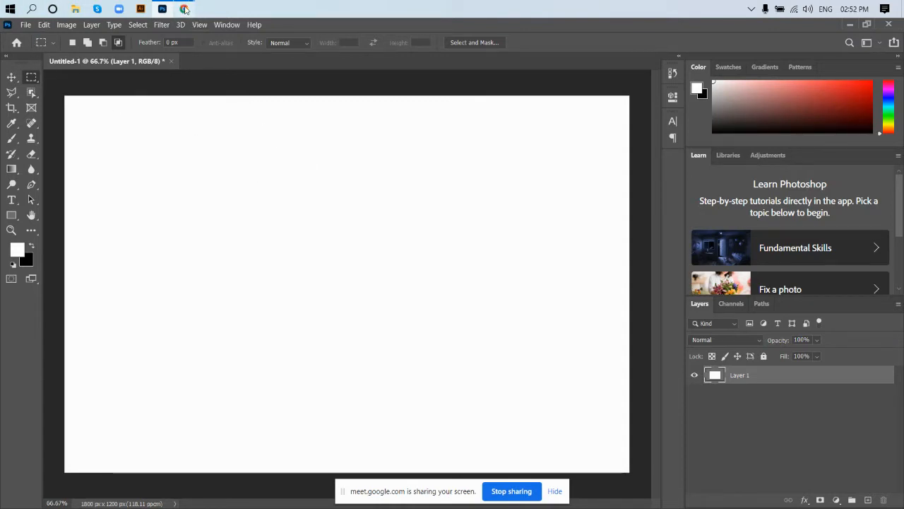
mouse_move(185, 10)
left_click(67, 64)
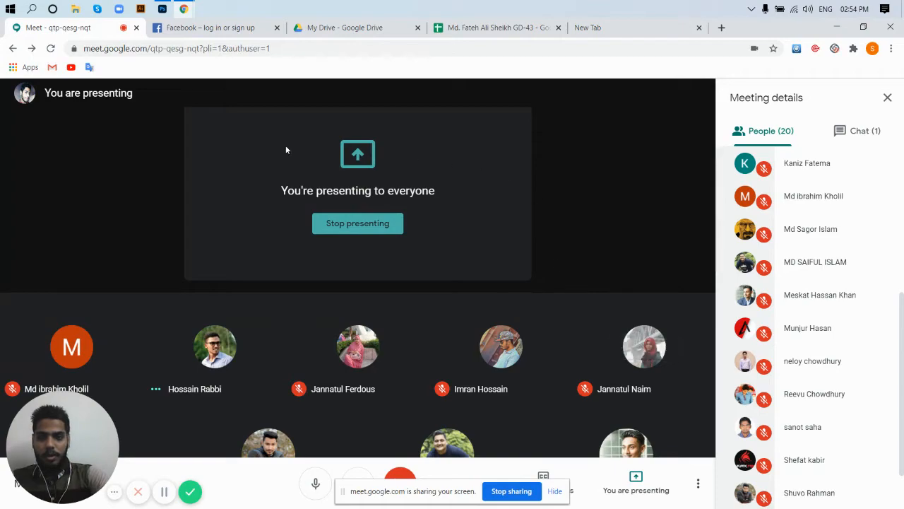
left_click(161, 8)
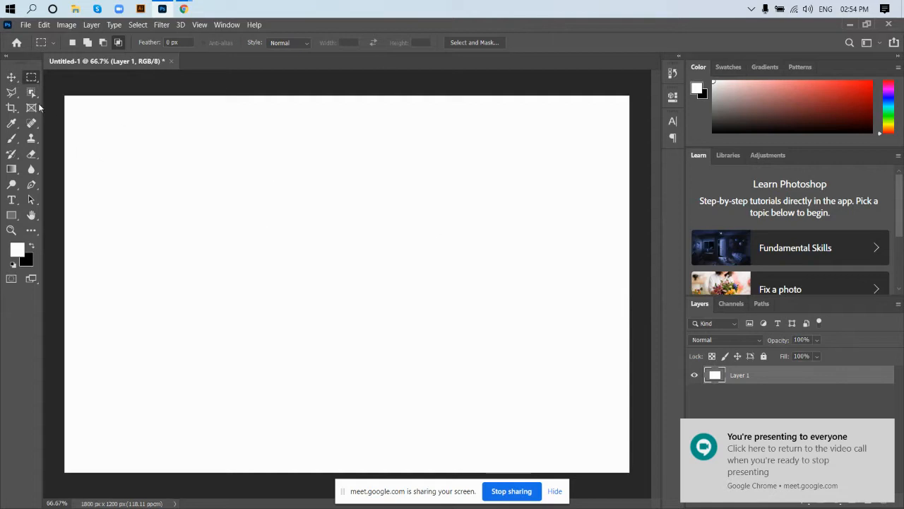
right_click(31, 79)
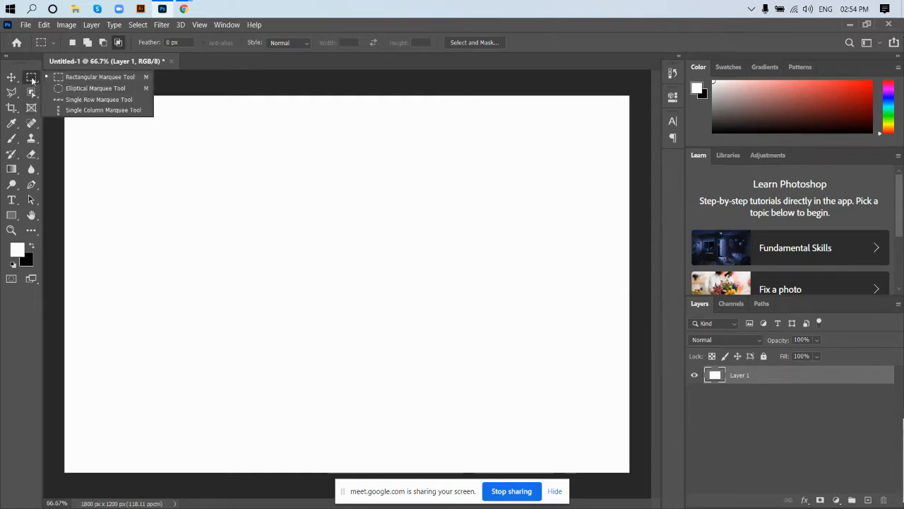
left_click(31, 77)
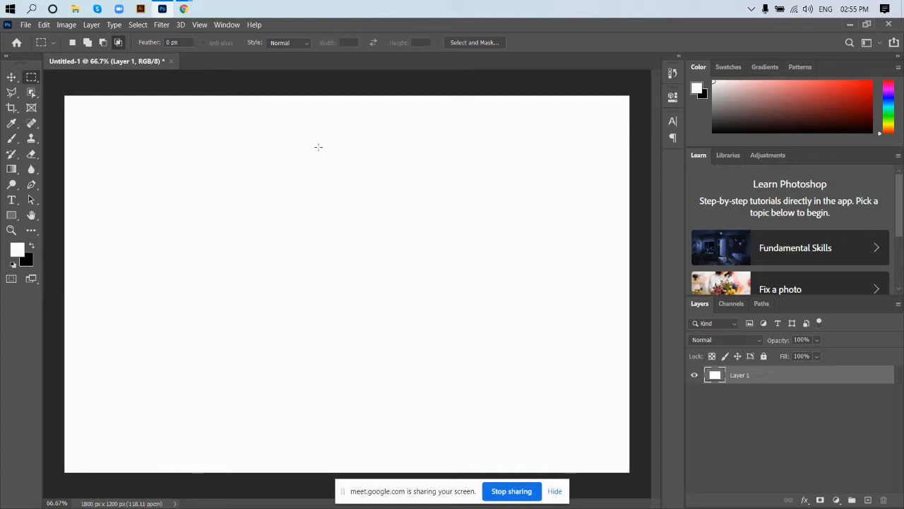
mouse_move(184, 9)
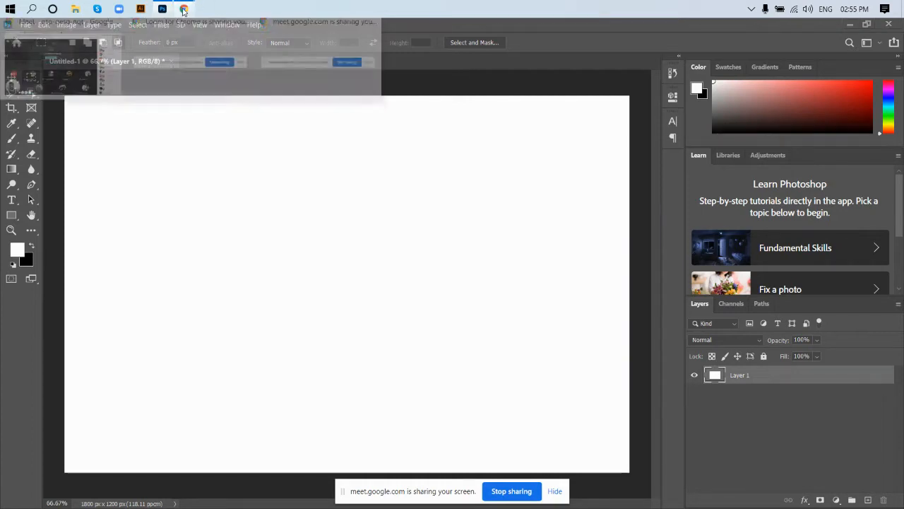
left_click(71, 63)
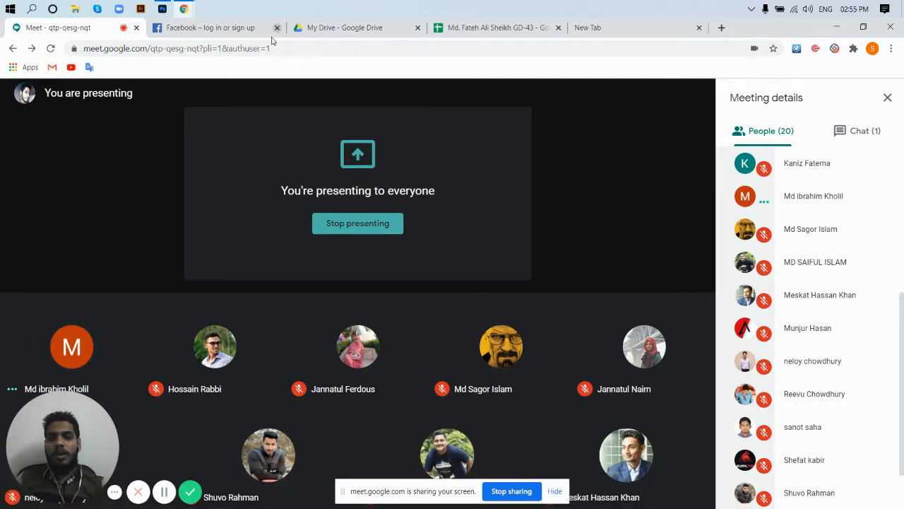
left_click(163, 11)
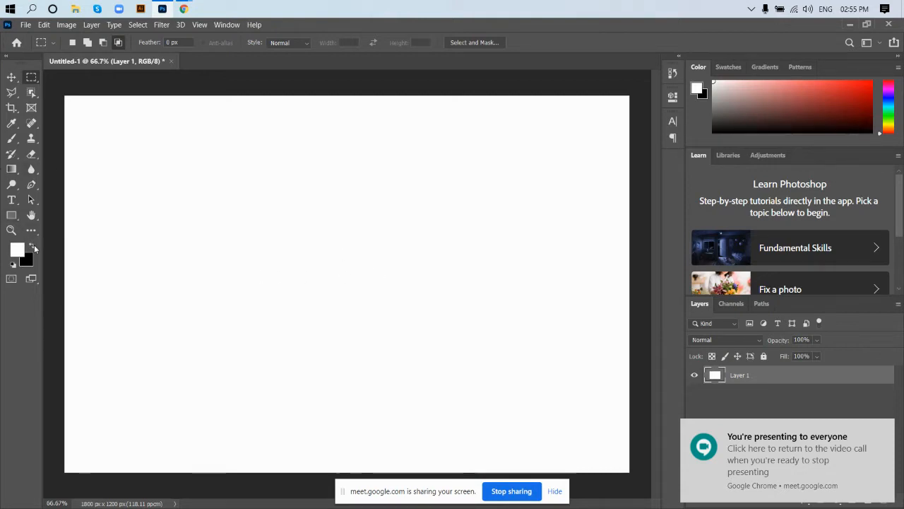
- Make black the foreground color, draw a rectangular marquee in the canvas's upper-left area, and undo its trial black fill
left_click(34, 246)
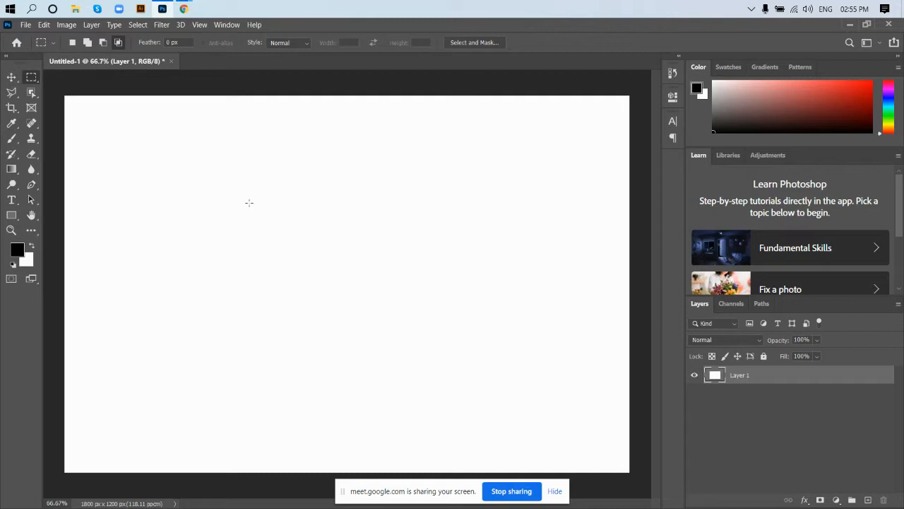
left_click_drag(199, 164, 370, 274)
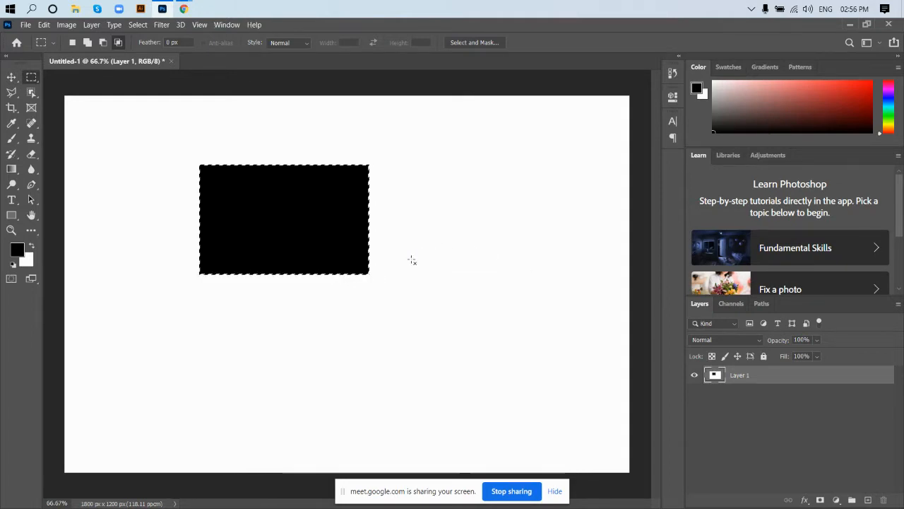
key("ctrl+z")
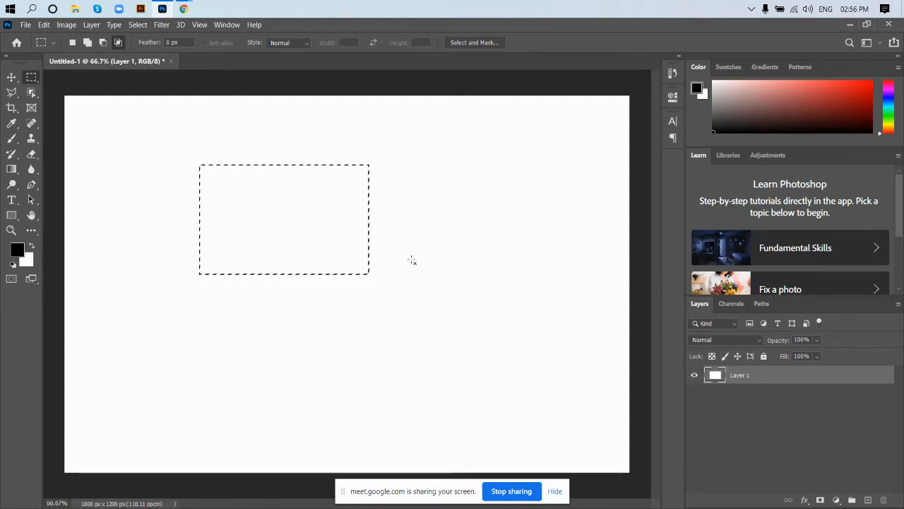
left_click(18, 248)
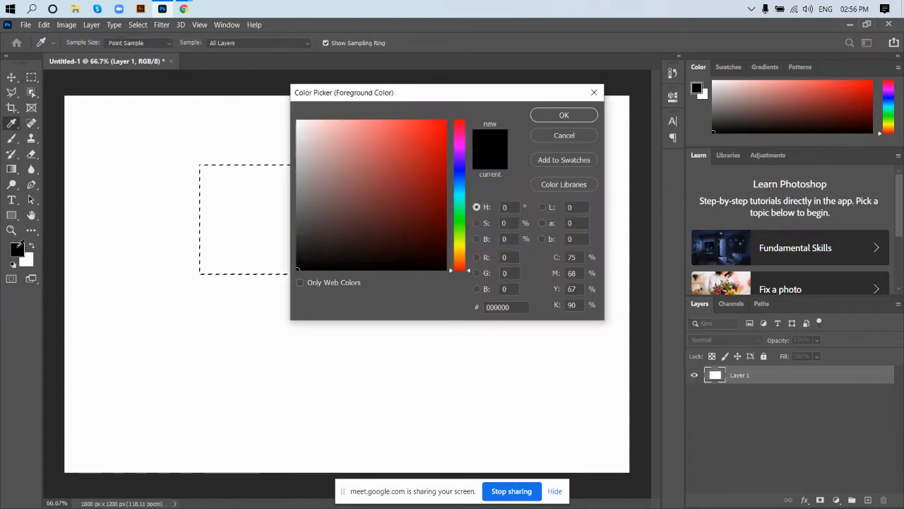
left_click(415, 177)
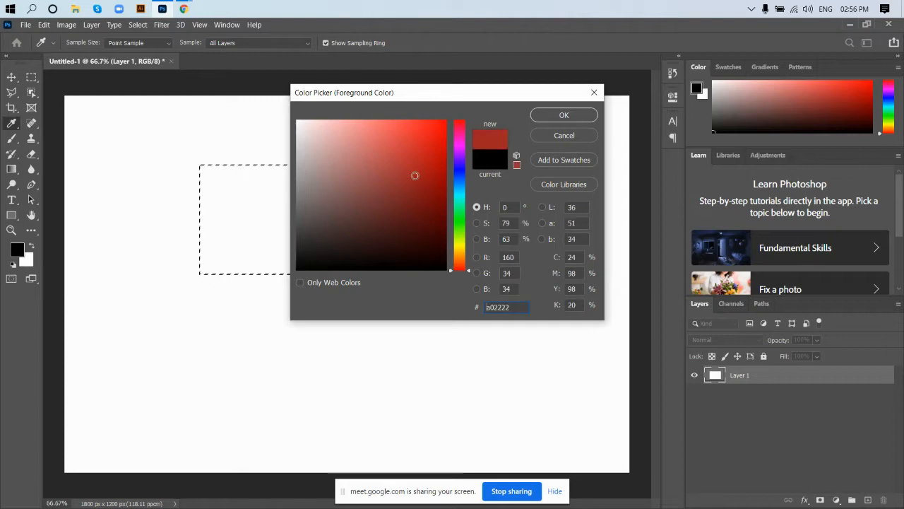
left_click(561, 136)
- Set the background color to dark red and fill the rectangular selection with foreground black, covering that with the background red
left_click(27, 260)
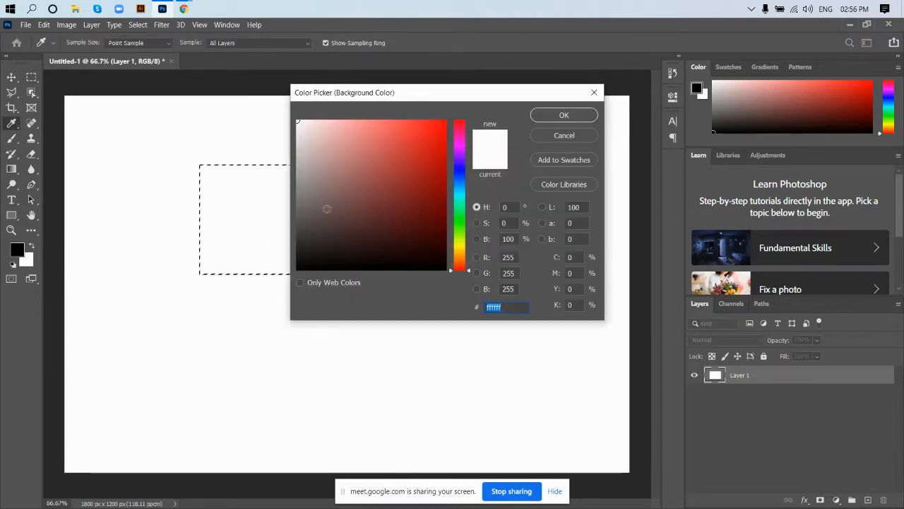
left_click(404, 194)
left_click(591, 117)
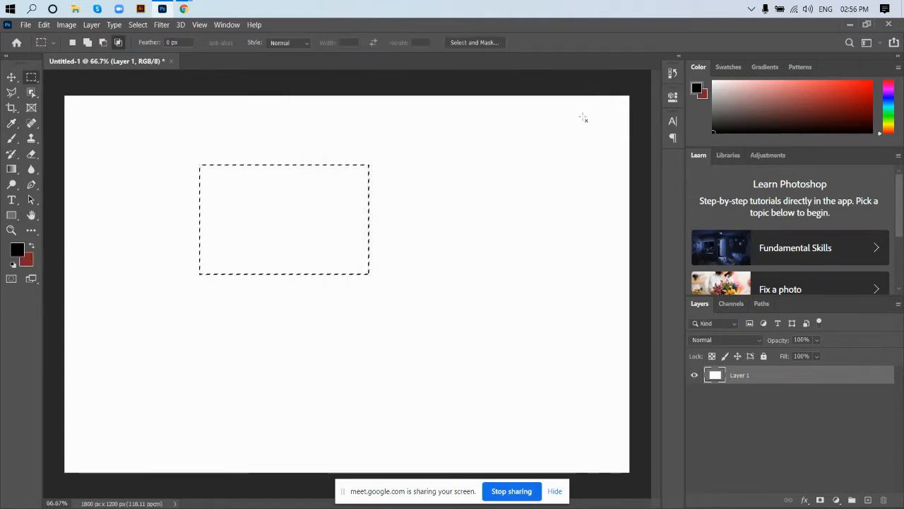
key("alt+BackSpace")
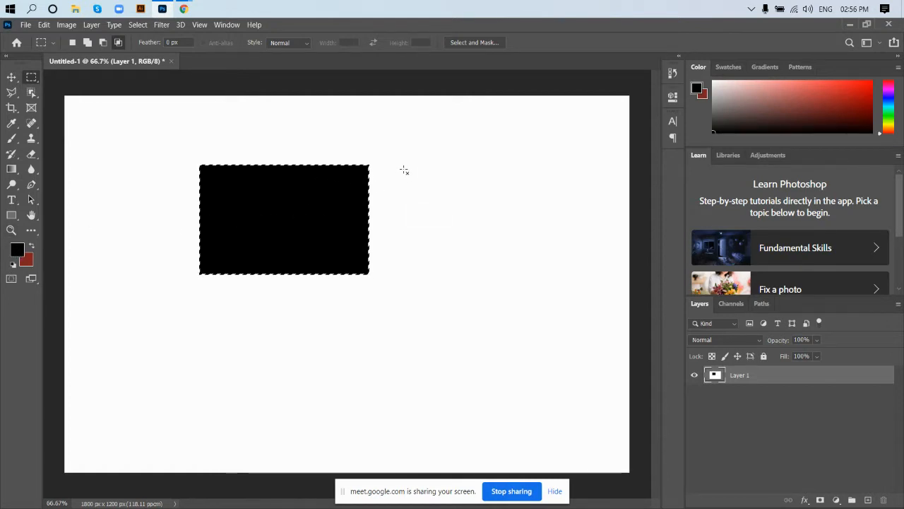
key("ctrl+BackSpace")
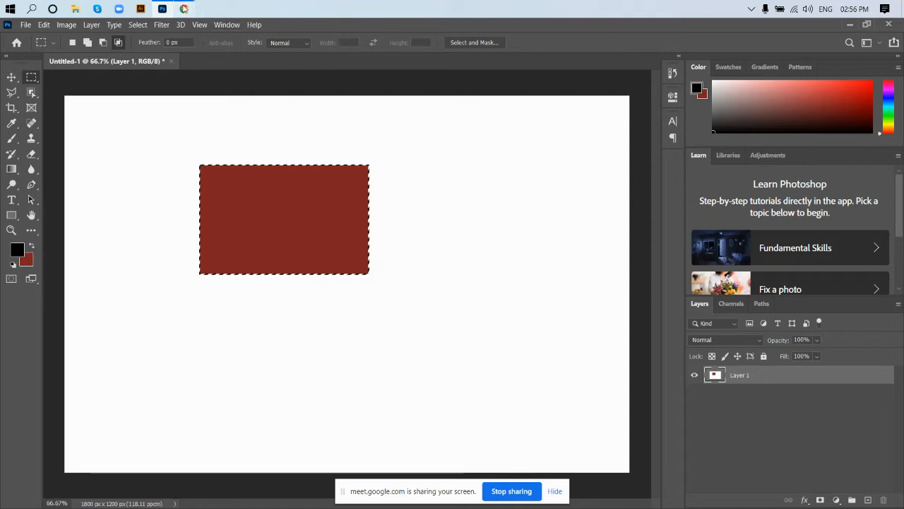
mouse_move(183, 8)
left_click(71, 64)
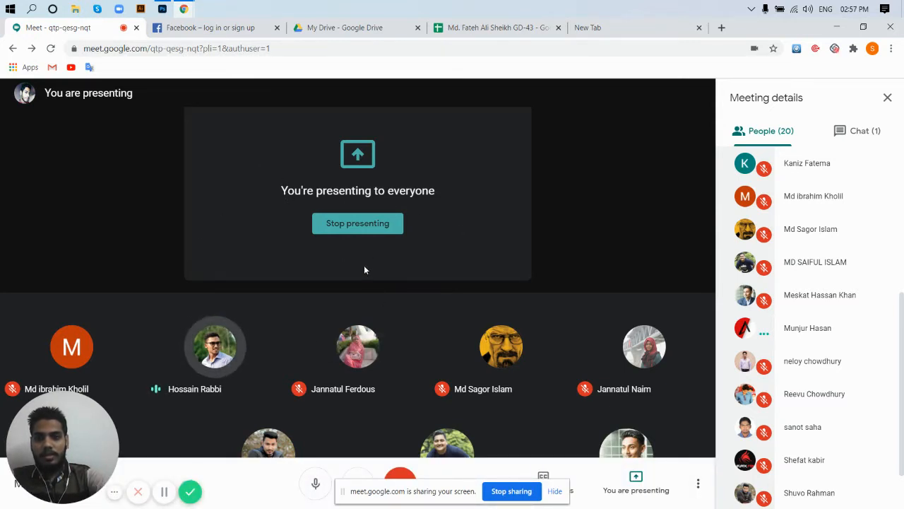
left_click(163, 9)
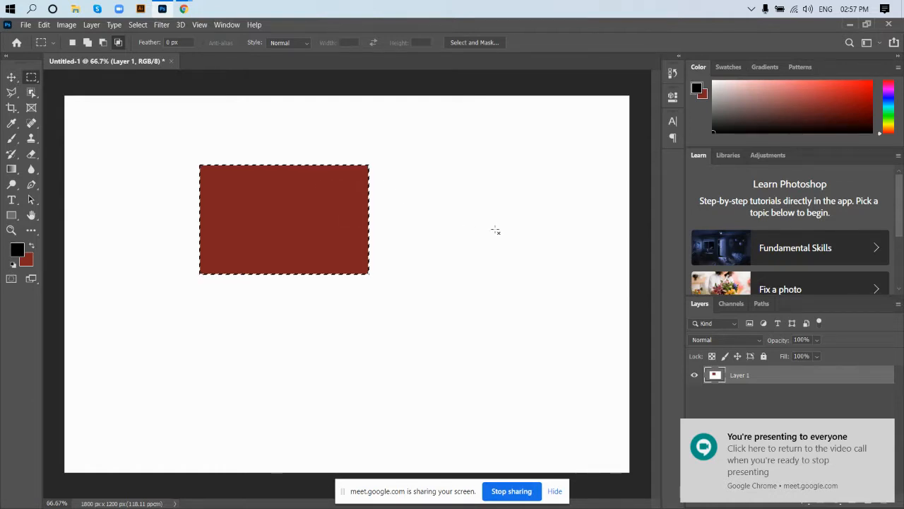
- Draw a separate marquee about 215 x 151 px beside the red rectangle in intersect mode, clearing the existing selection
left_click_drag(442, 175, 509, 225)
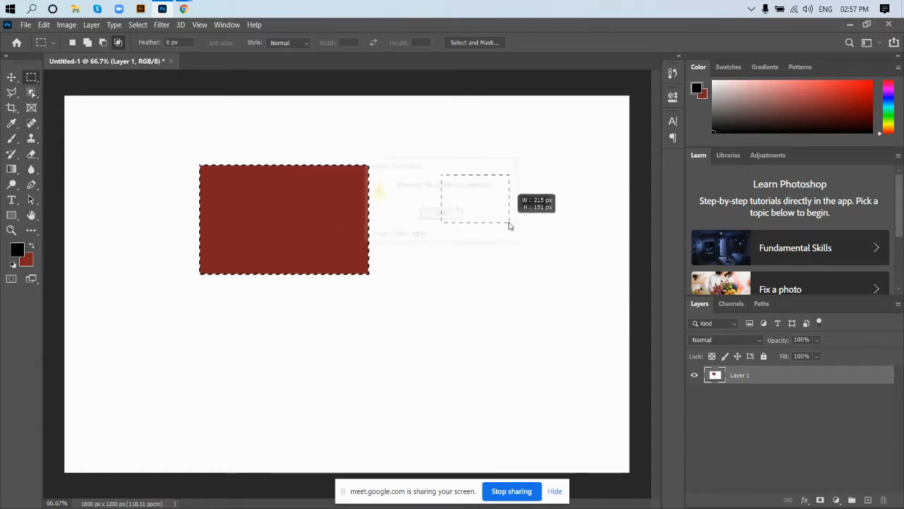
left_click(368, 235)
left_click(443, 215)
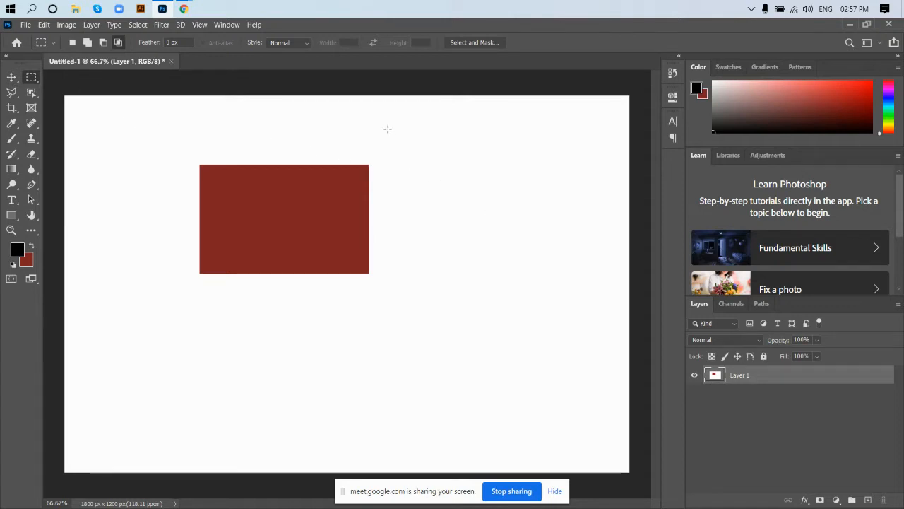
- Try moving the red rectangle's layer to the left with the Move tool, and undo the move
key("v")
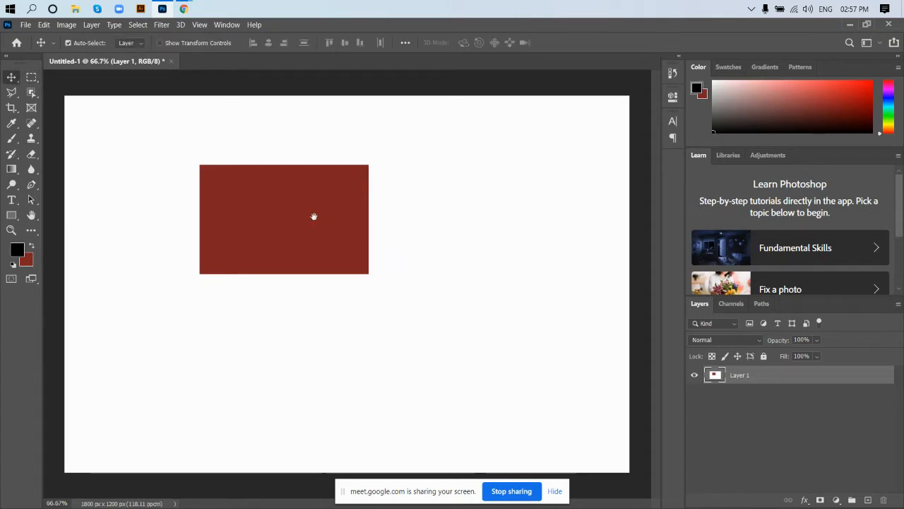
left_click_drag(315, 217, 207, 218)
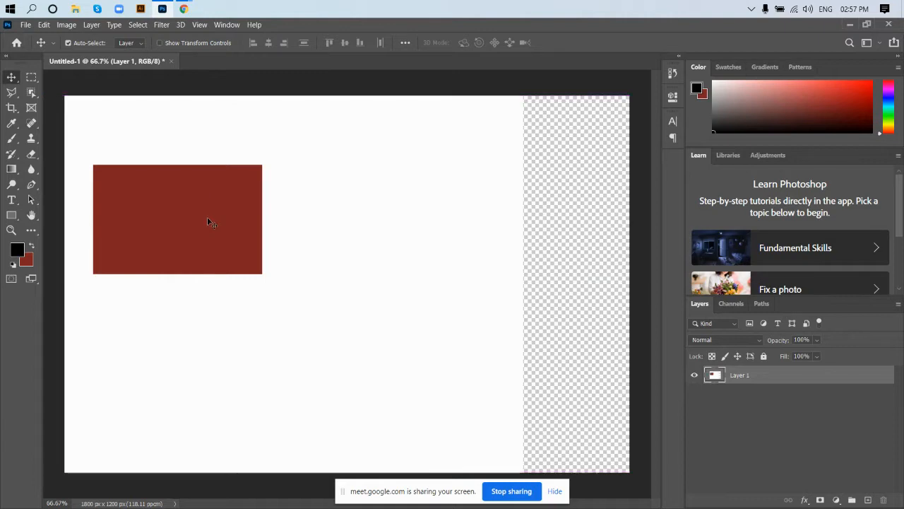
key("ctrl+z")
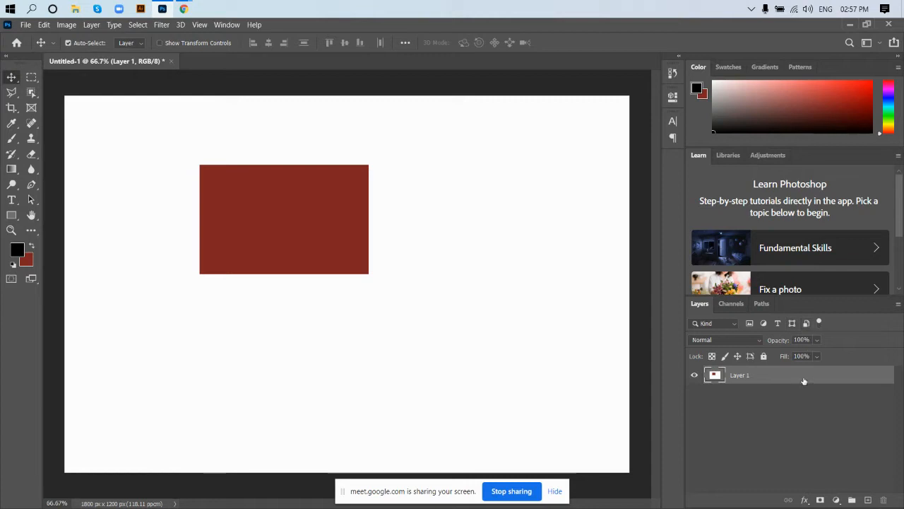
- Lock all attributes of Layer 1
left_click(763, 356)
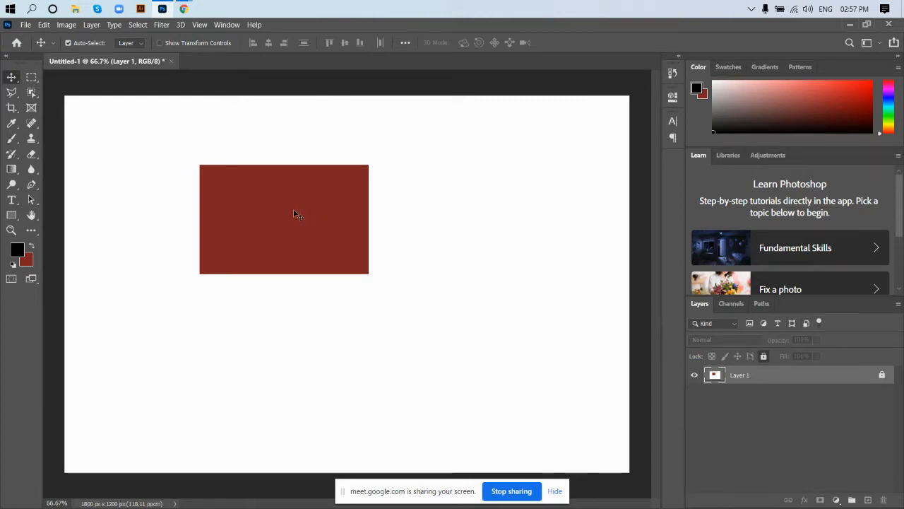
- Draw a rectangular marquee enclosing the whole red rectangle, and deselect it
left_click(32, 77)
left_click_drag(154, 138, 443, 310)
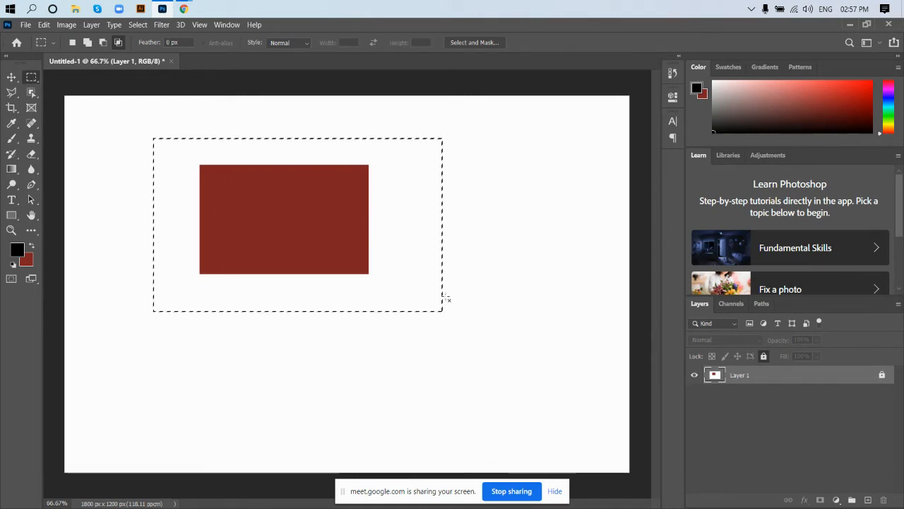
key("ctrl+d")
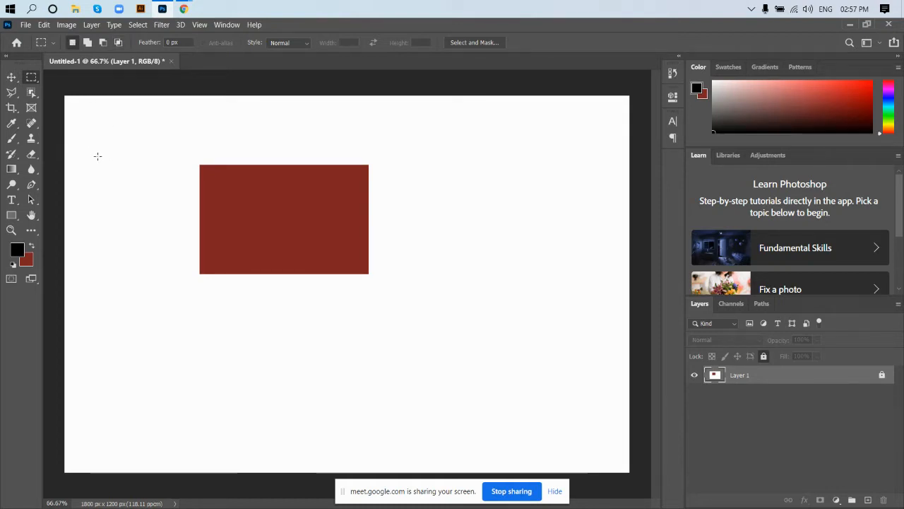
- Draw three successive marquees on both sides of the red rectangle in New selection mode, each replacing the previous one
left_click_drag(417, 154, 546, 276)
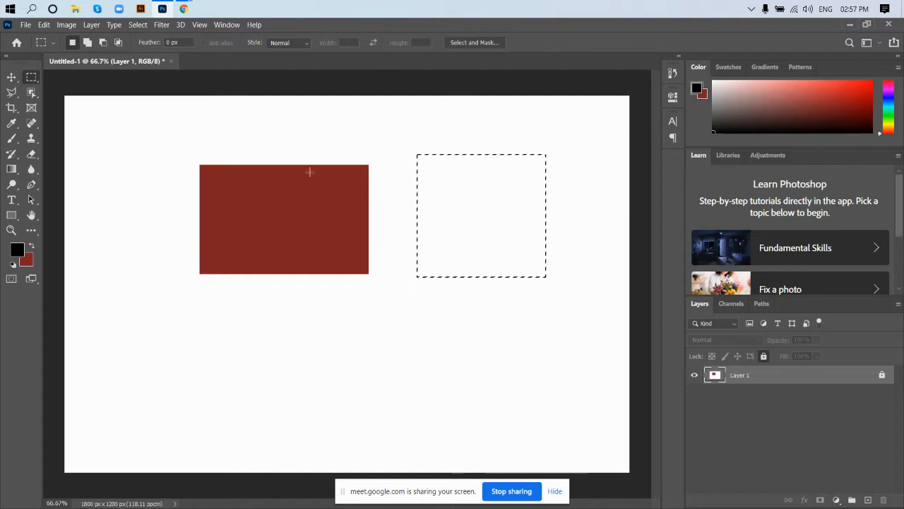
left_click_drag(86, 162, 189, 296)
left_click_drag(489, 152, 602, 280)
mouse_move(182, 7)
left_click(98, 56)
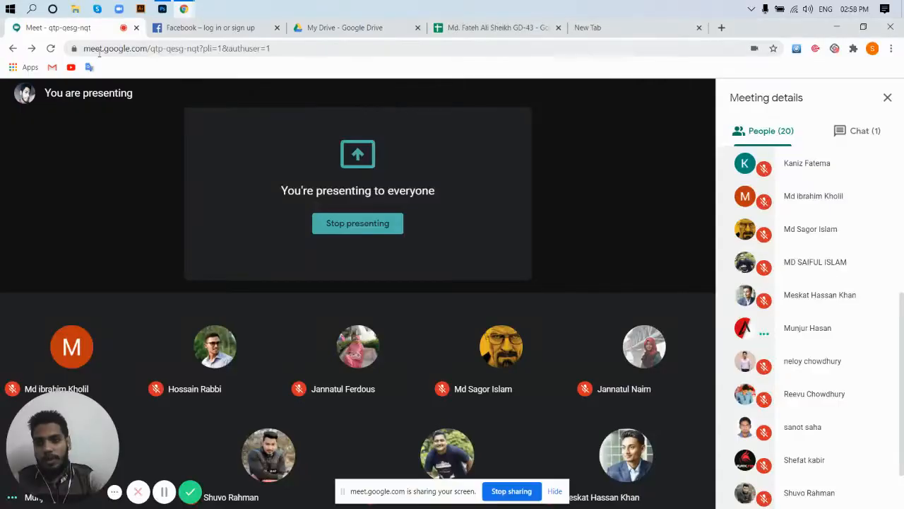
left_click(646, 28)
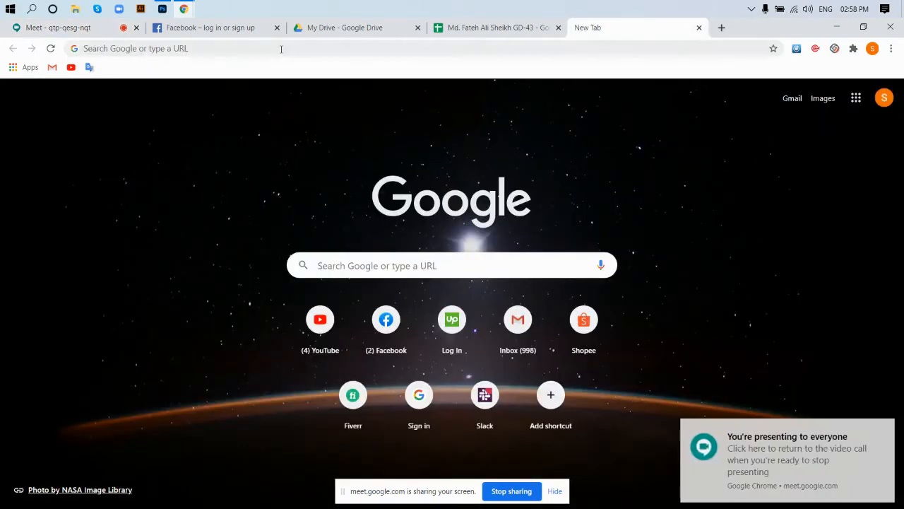
left_click(281, 47)
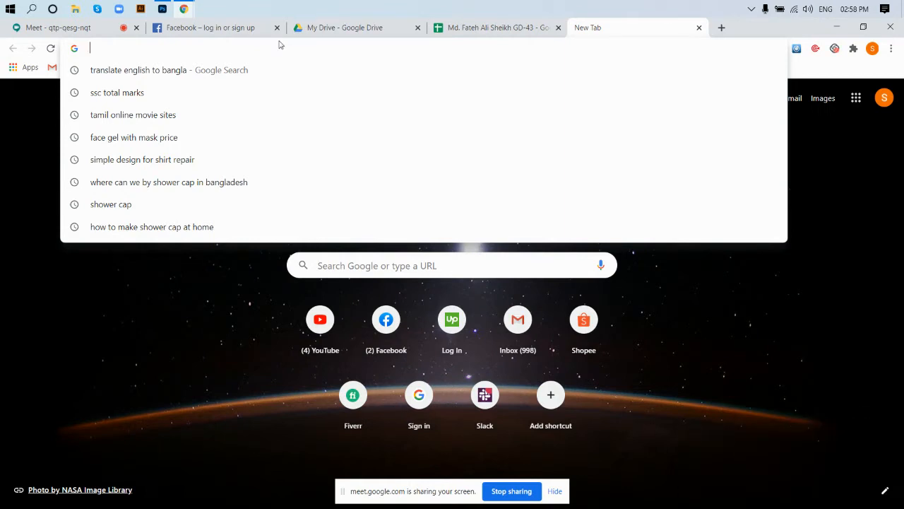
left_click(161, 9)
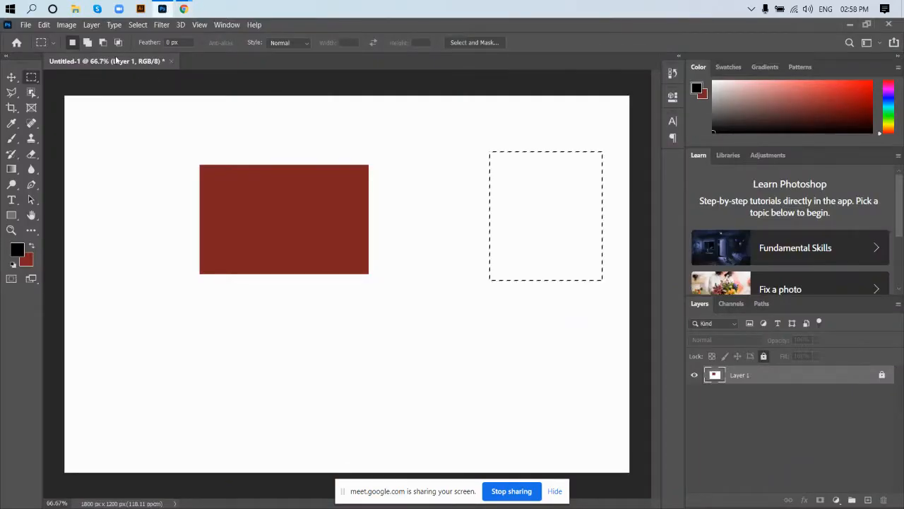
- Place the business-promotion-creative-facebook-cover-template image from the Downloads folder as a linked file
left_click(25, 25)
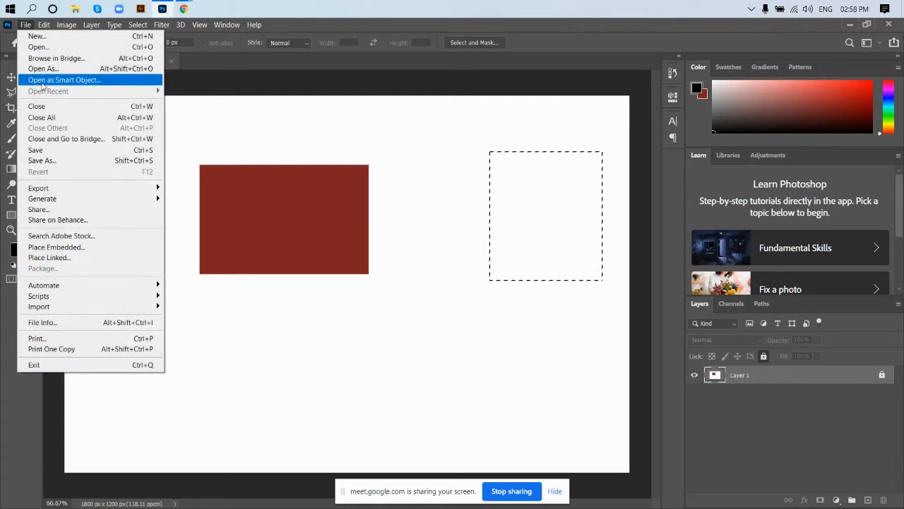
left_click(62, 248)
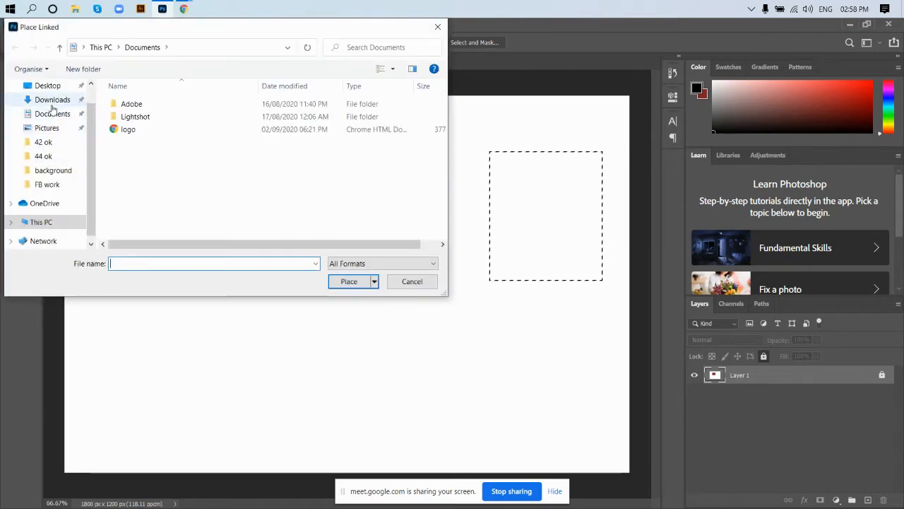
left_click(51, 102)
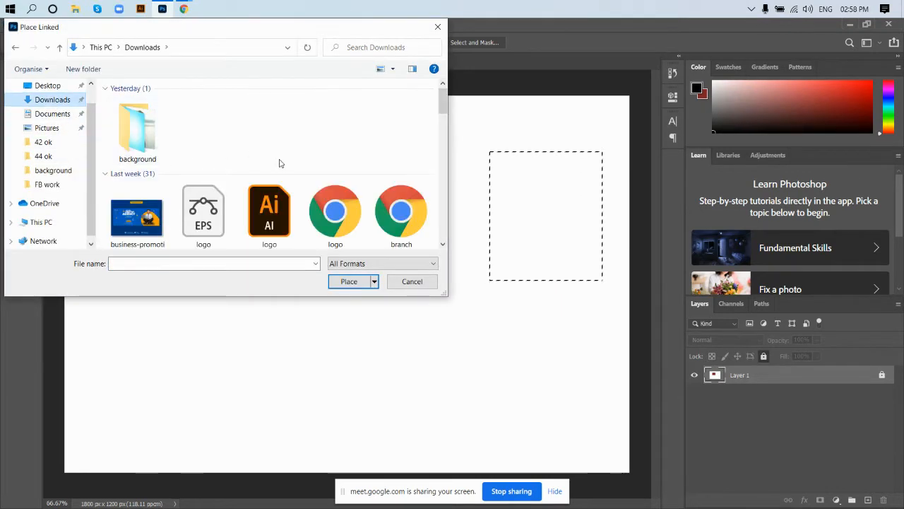
scroll(282, 167, "down", 2)
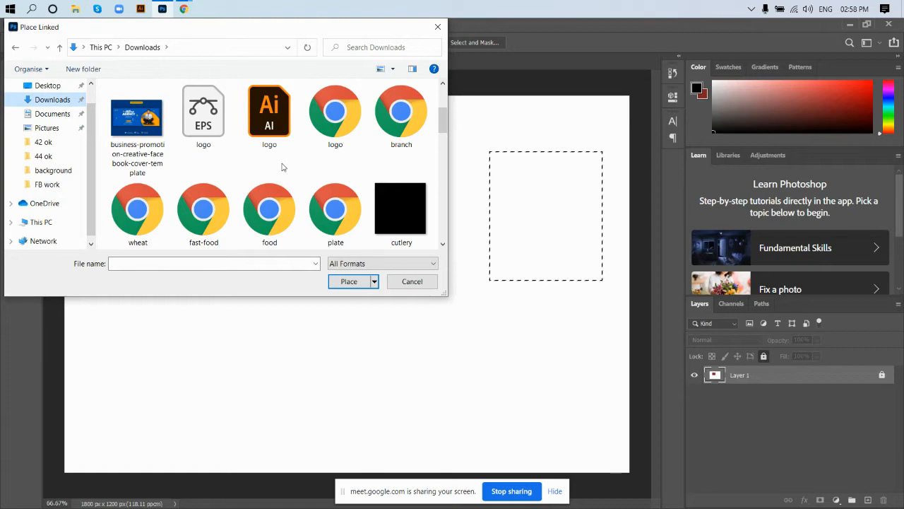
scroll(282, 167, "down", 2)
scroll(282, 167, "up", 2)
scroll(282, 167, "down", 5)
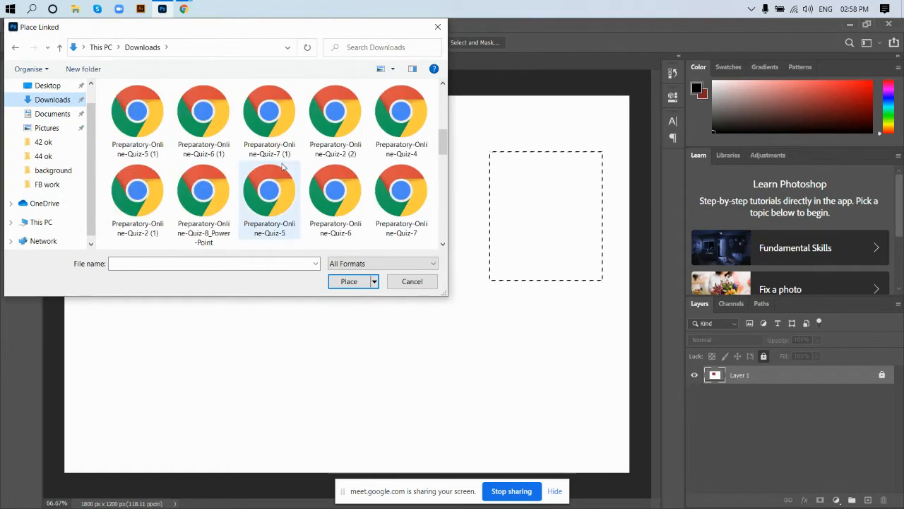
scroll(282, 167, "down", 1)
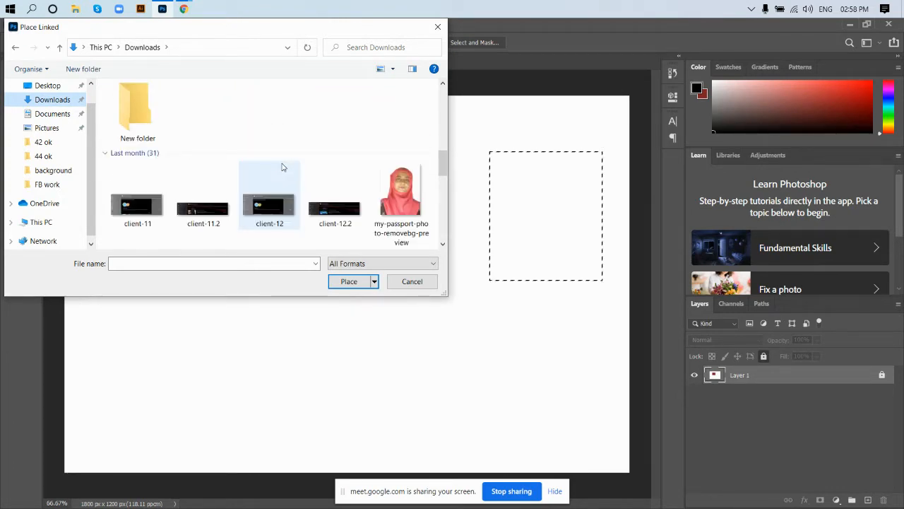
scroll(282, 166, "up", 5)
double_click(161, 141)
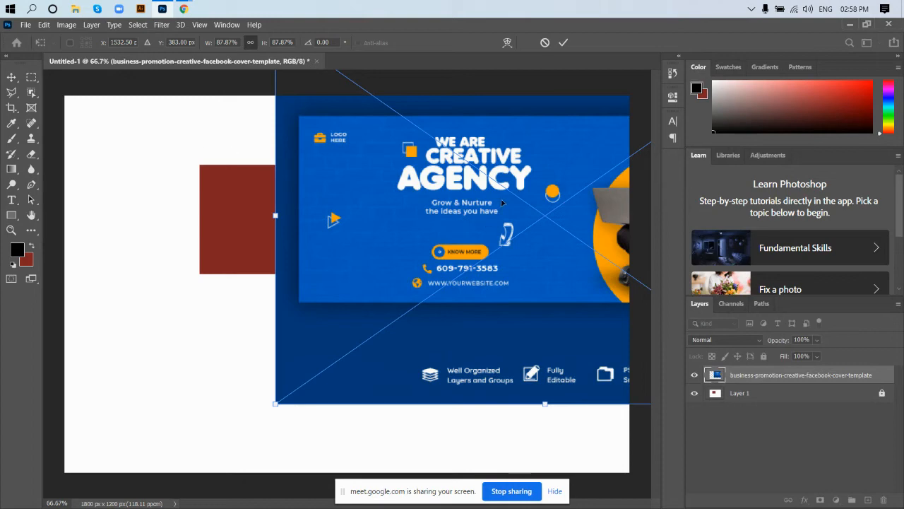
- Align the placed template with the canvas, scale it to about 92% to fill the canvas width, and commit the placement
left_click_drag(502, 203, 316, 257)
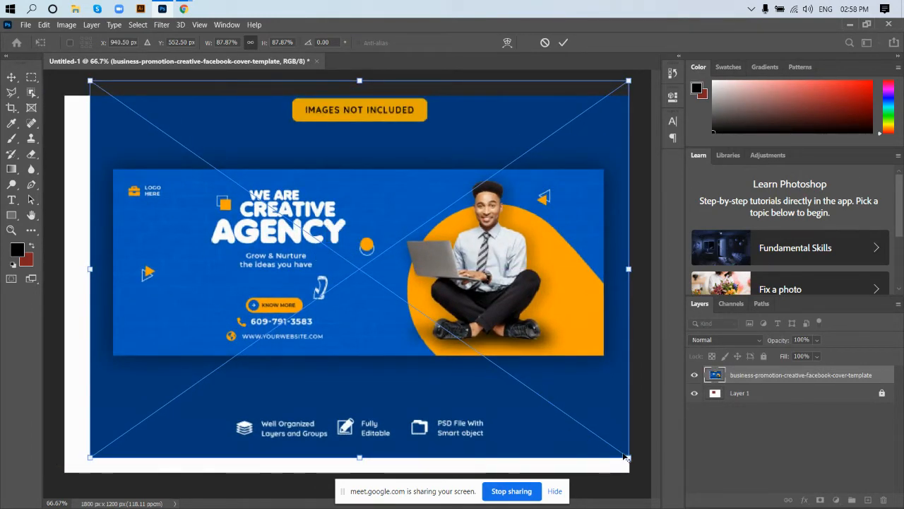
left_click_drag(510, 332, 483, 348)
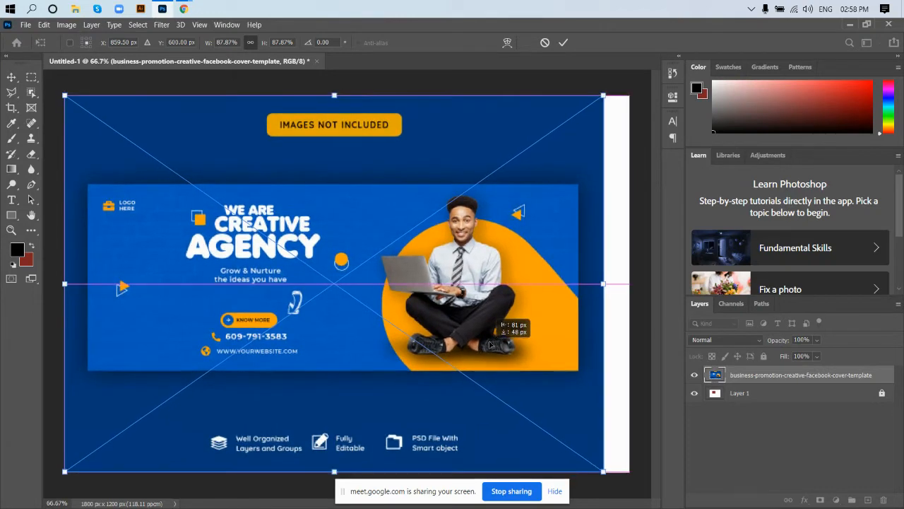
left_click_drag(606, 286, 632, 285)
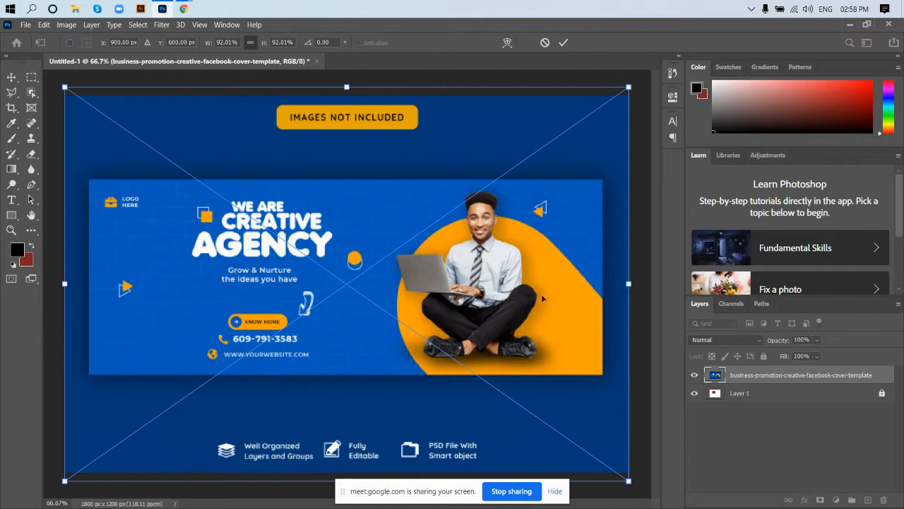
left_click(563, 44)
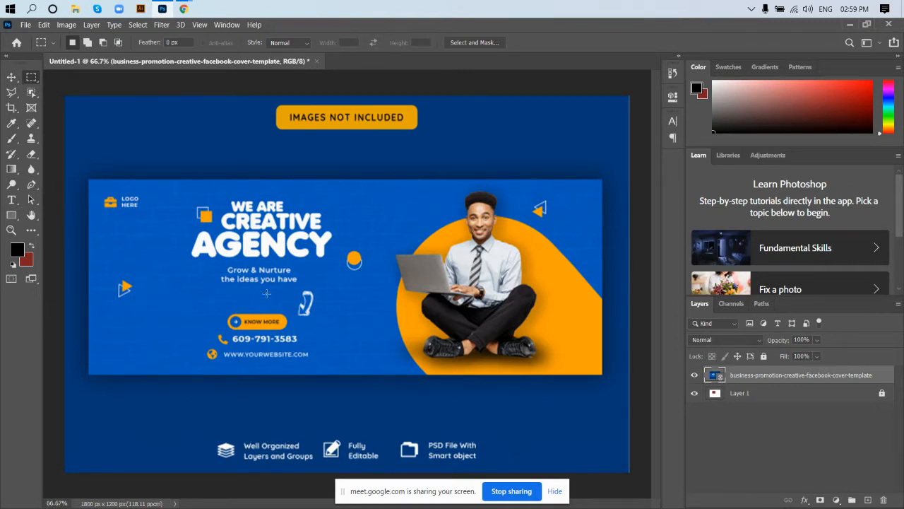
left_click(11, 76)
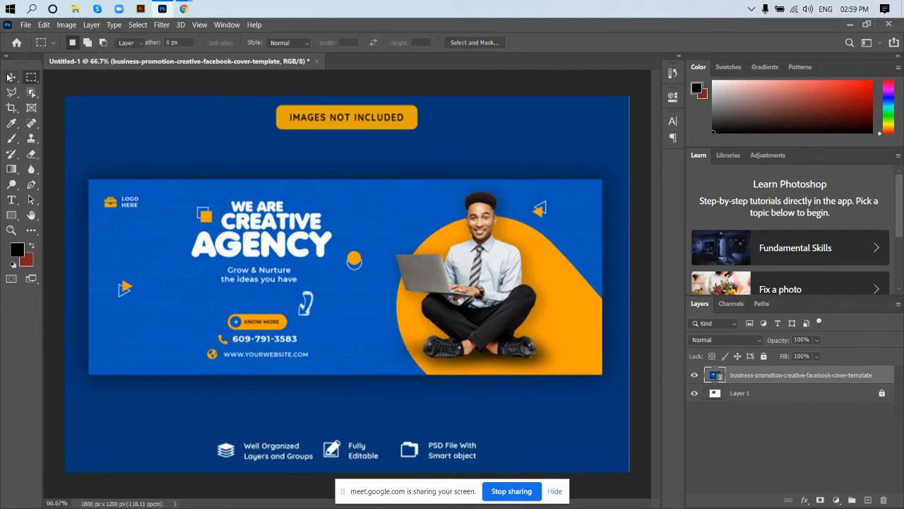
mouse_move(338, 221)
left_mouse_down()
mouse_move(348, 220)
mouse_move(337, 219)
left_mouse_up()
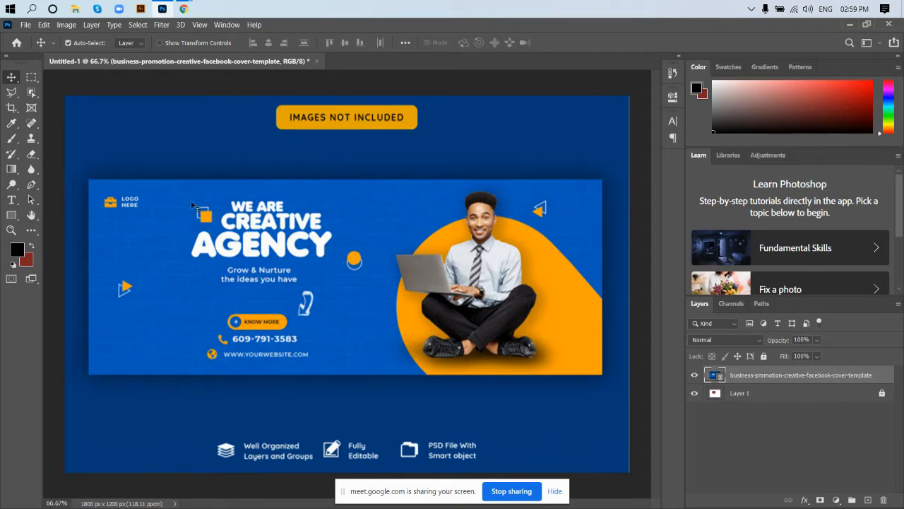
- Draw alternating marquees around the orange square and the orange circle in New selection mode, and clear the selection
left_click(31, 77)
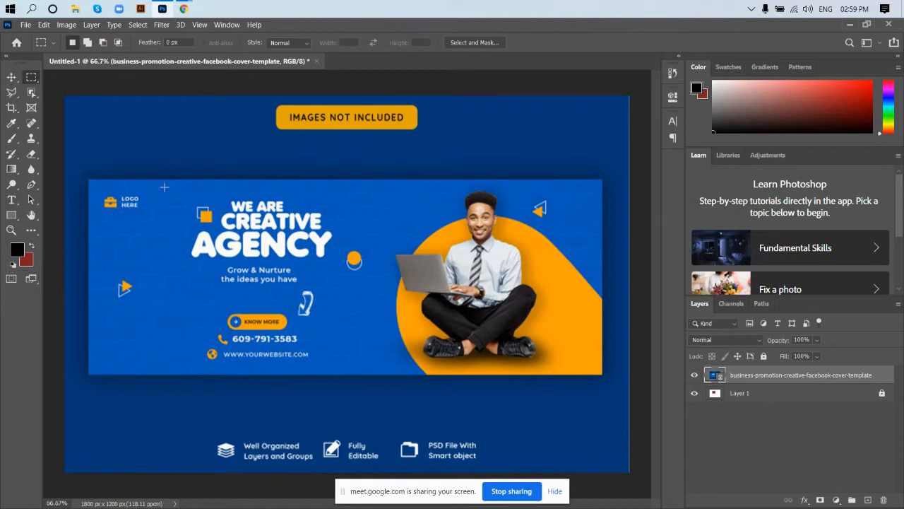
left_click_drag(189, 201, 219, 231)
left_click_drag(339, 244, 376, 287)
left_click_drag(192, 201, 212, 221)
left_click_drag(339, 244, 366, 286)
left_click(378, 228)
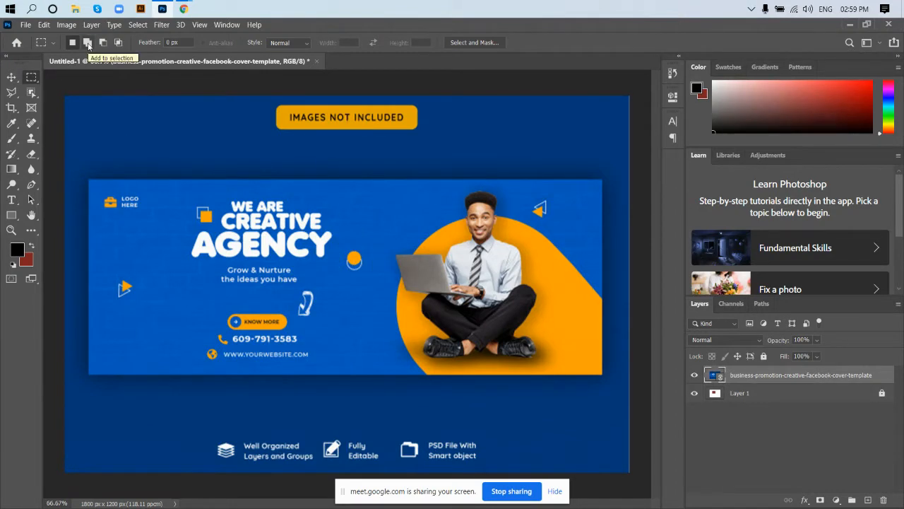
- Build a combined selection over the orange square, the orange circle, the headline area and the logo using Add to selection mode
left_click(88, 45)
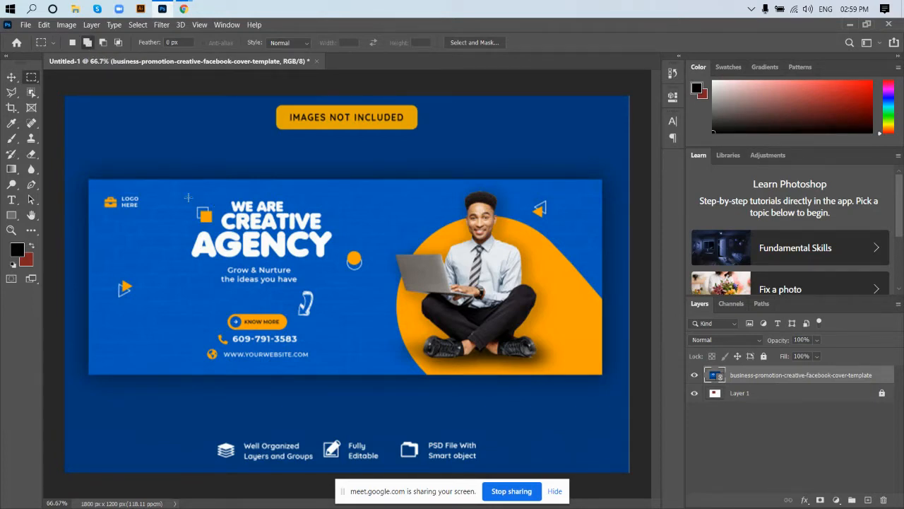
left_click_drag(188, 197, 221, 230)
left_click_drag(342, 246, 375, 279)
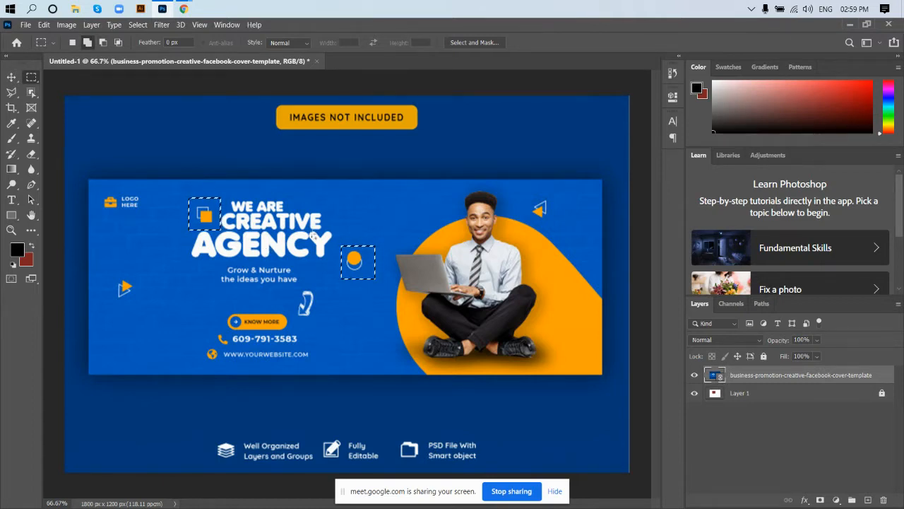
left_click_drag(342, 202, 379, 245)
left_click_drag(297, 191, 363, 230)
left_click_drag(225, 178, 311, 294)
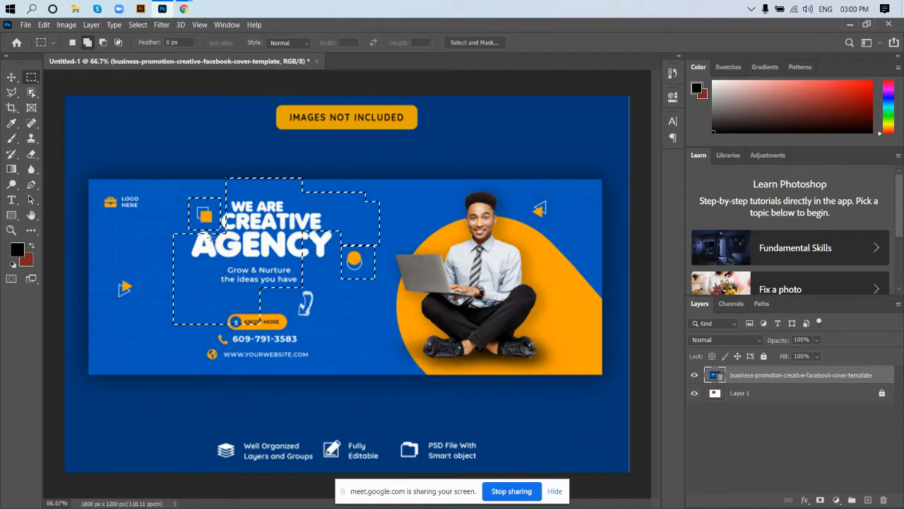
left_click_drag(112, 183, 156, 222)
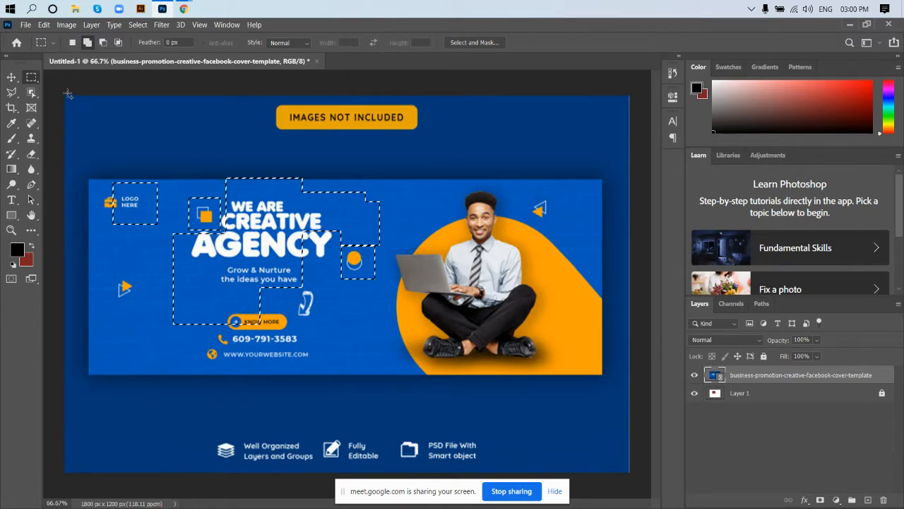
- Subtract the outer parts of the headline selection, along with the orange circle and square areas, using Subtract from selection mode
left_click(102, 43)
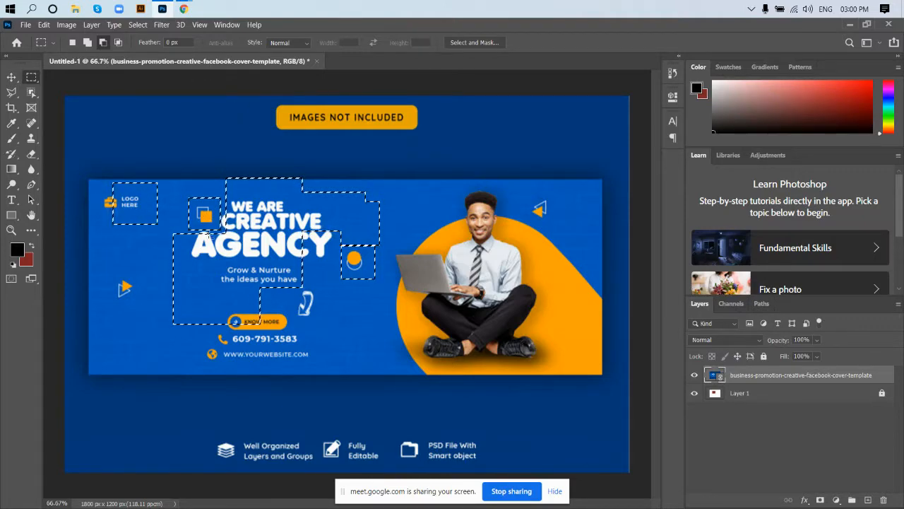
left_click_drag(181, 313, 306, 340)
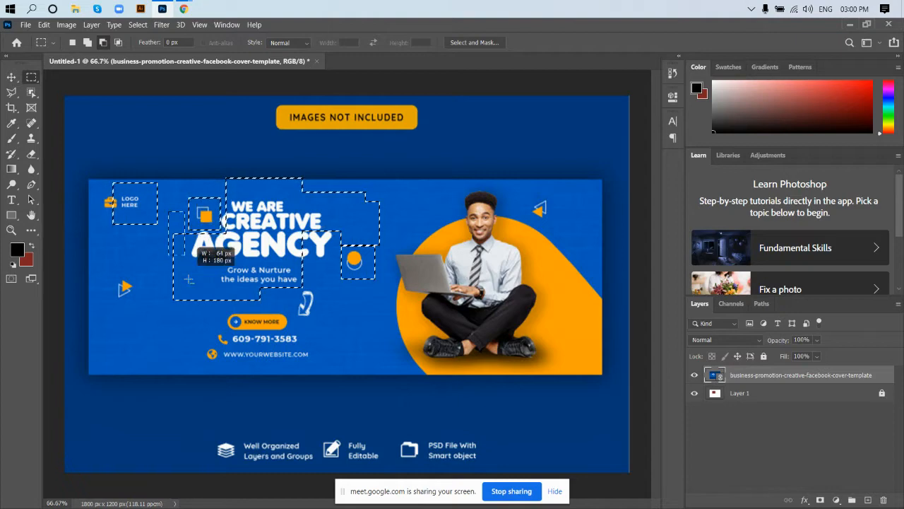
left_click_drag(184, 312, 190, 350)
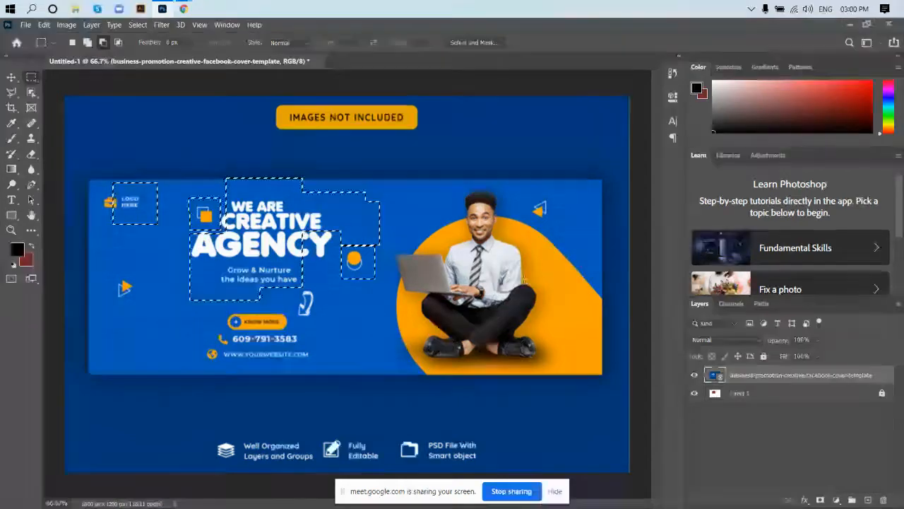
left_click_drag(311, 162, 400, 302)
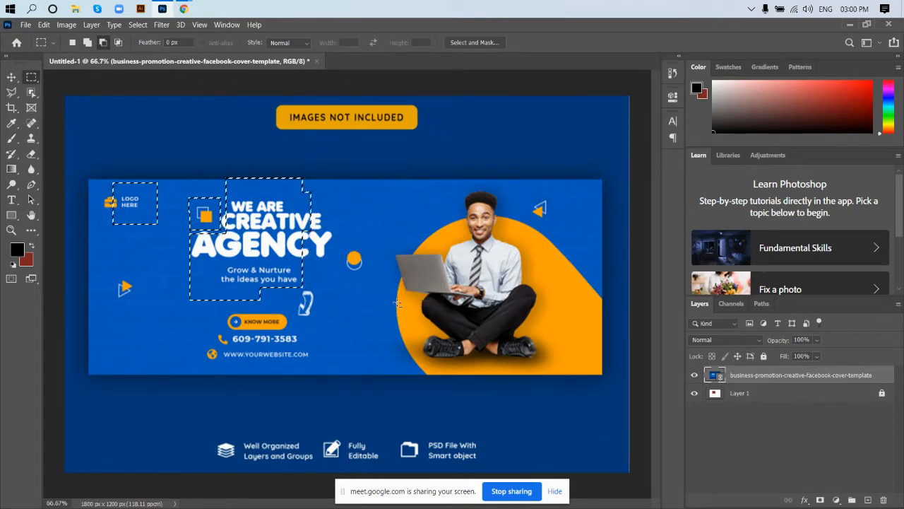
left_click_drag(309, 168, 261, 332)
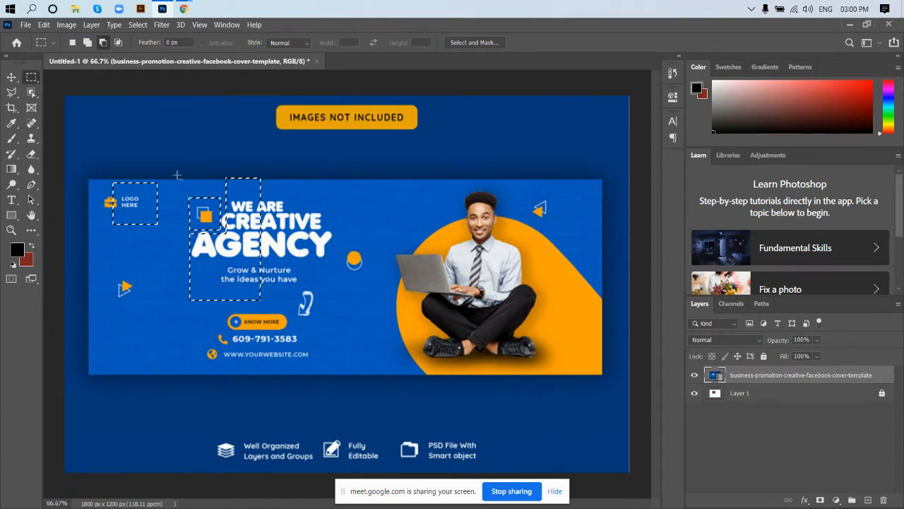
left_click_drag(177, 172, 323, 233)
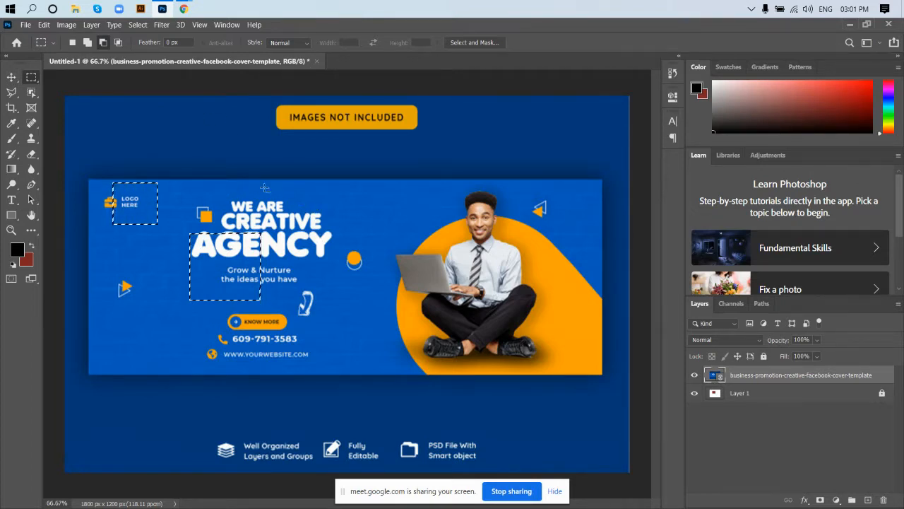
- Draw subtracting marquees over unselected areas near the headline and above the banner, and deselect everything
left_click_drag(295, 186, 375, 230)
left_click_drag(132, 105, 162, 147)
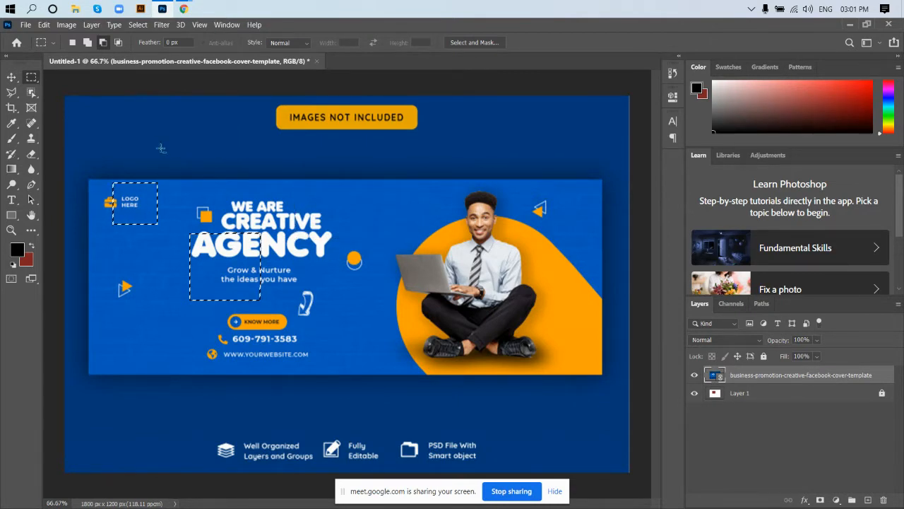
left_click_drag(139, 110, 188, 155)
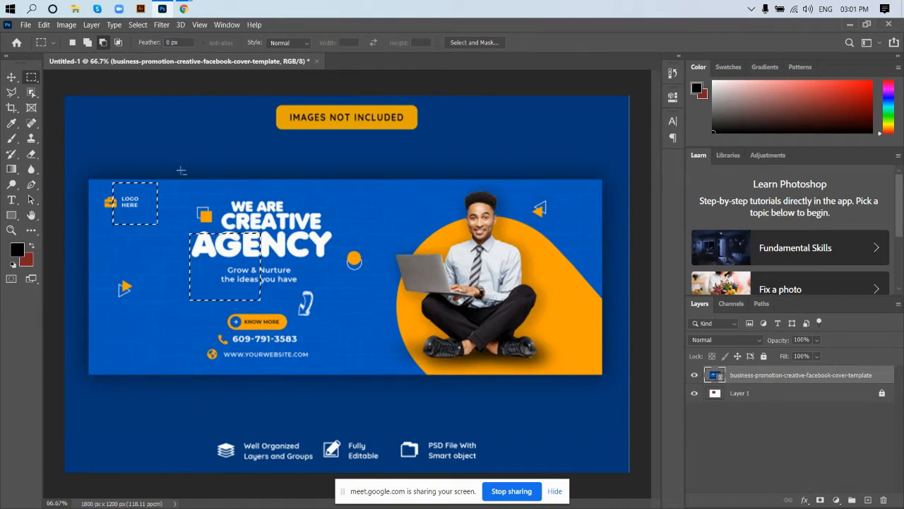
key("ctrl+d")
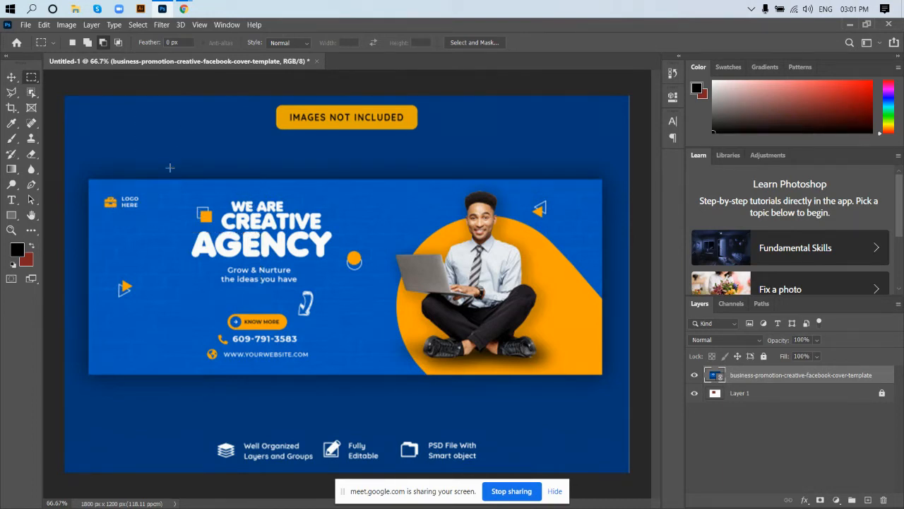
- Draw overlapping rectangular marquees above the banner and around the logo in Intersect with selection mode, and clear the selection
left_click(120, 43)
left_click_drag(104, 114, 161, 167)
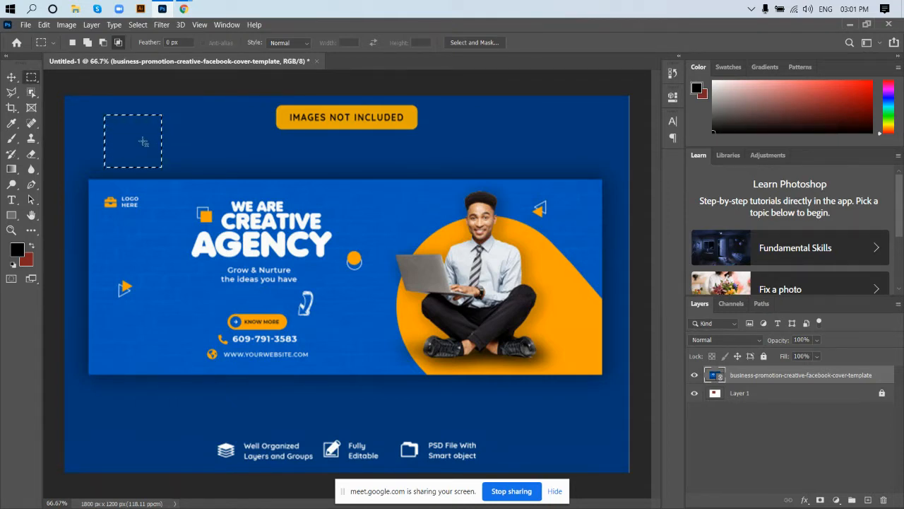
left_click_drag(141, 138, 208, 197)
left_click_drag(91, 198, 175, 238)
left_click_drag(75, 154, 171, 252)
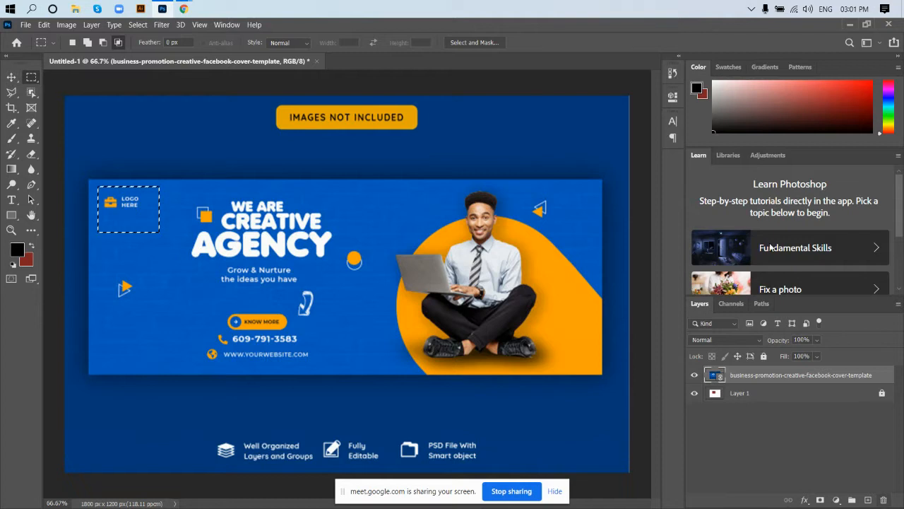
right_click(33, 78)
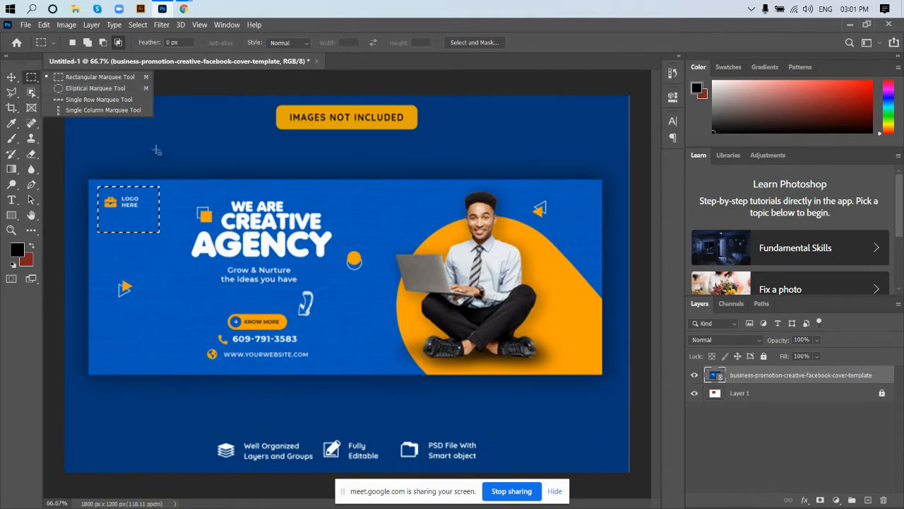
left_click_drag(314, 188, 433, 262)
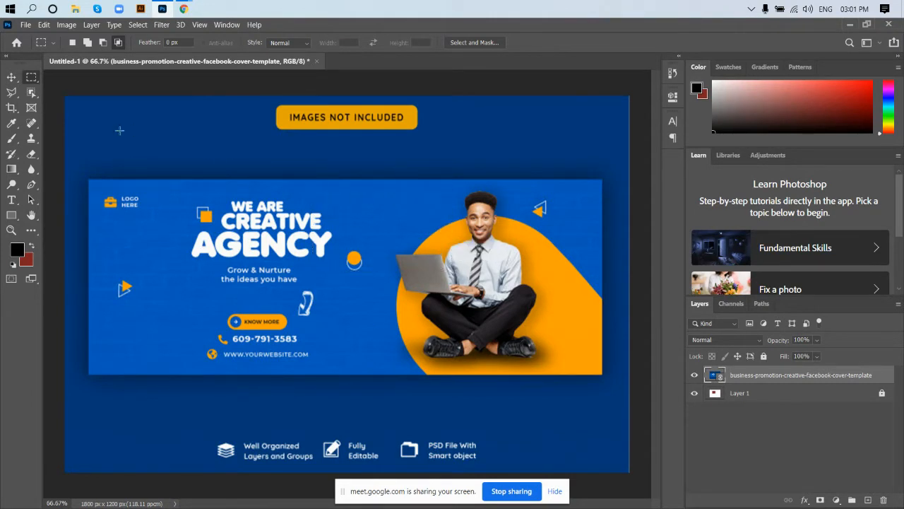
- Draw an elliptical marquee around the headline, add ellipses over the seated man and the logo side using Add to selection mode, and deselect
right_click(32, 78)
left_click(59, 91)
left_click_drag(156, 150, 389, 387)
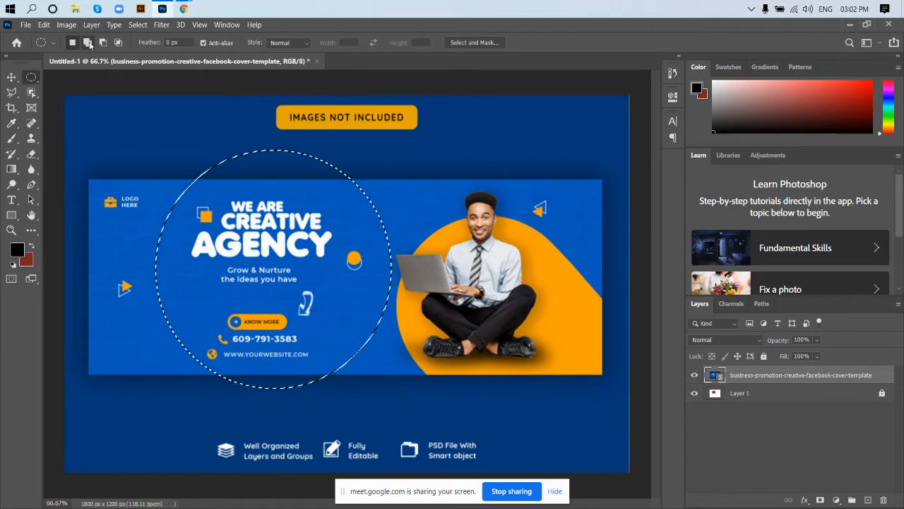
left_click(88, 44)
left_click_drag(334, 145, 595, 416)
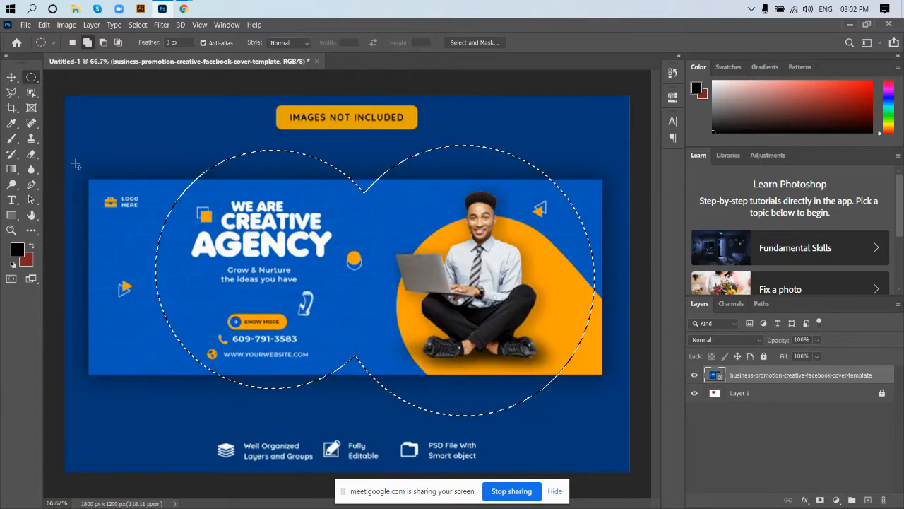
left_click_drag(76, 164, 235, 405)
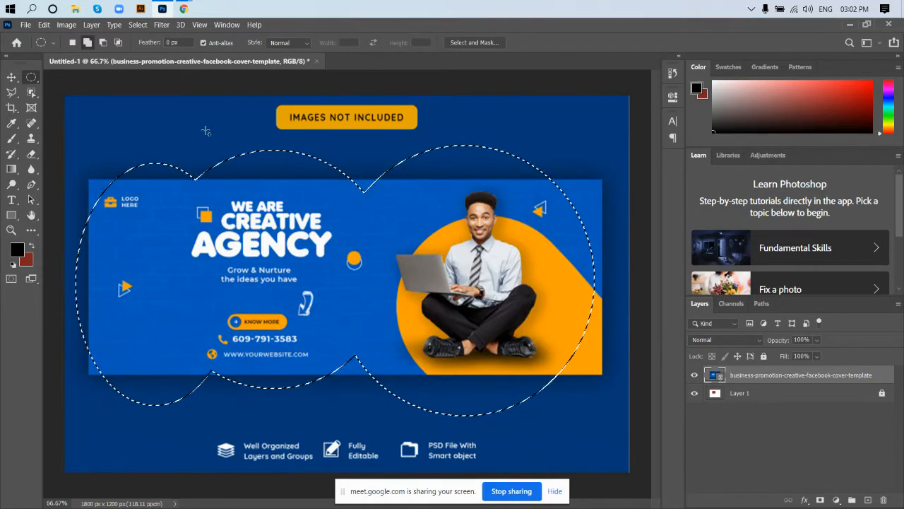
key("ctrl+d")
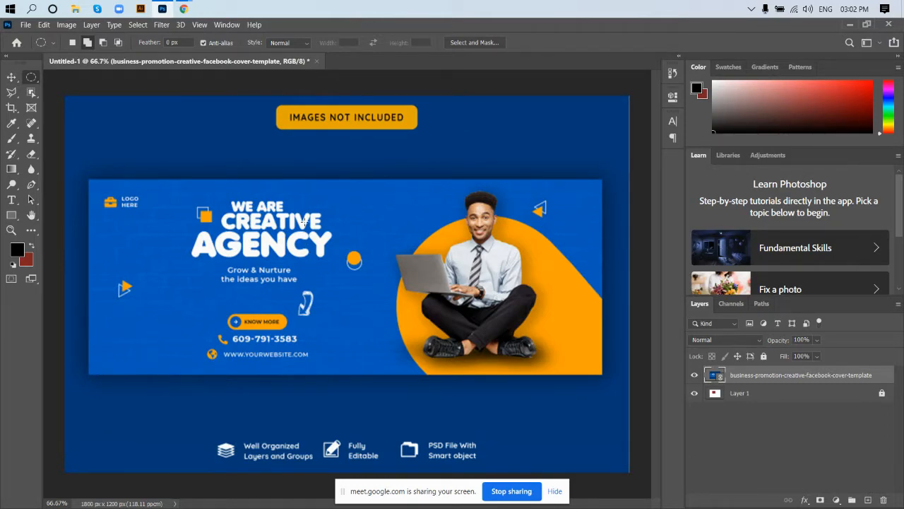
right_click(38, 77)
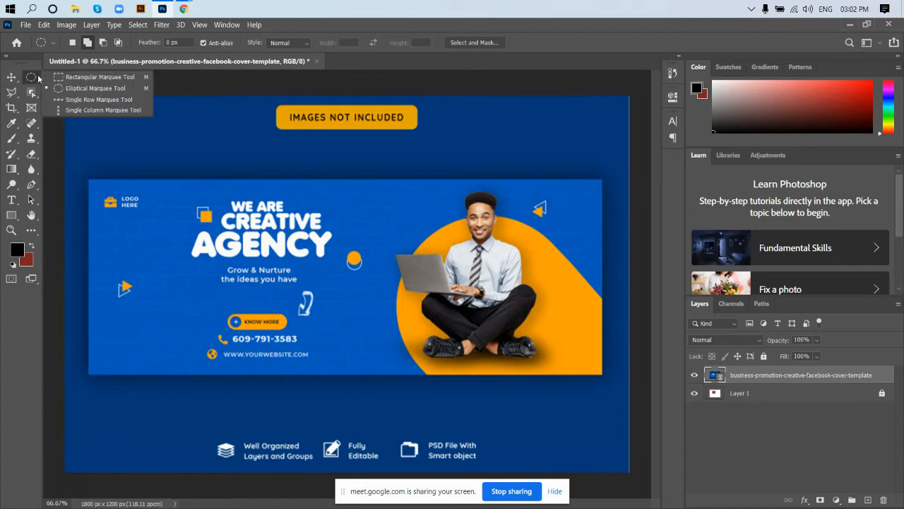
left_click(31, 79)
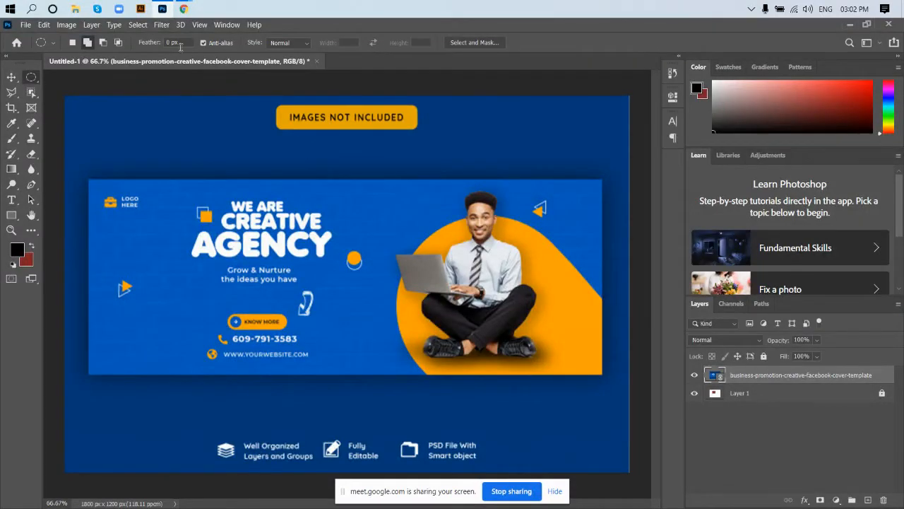
- Switch to the Google Meet tab in Chrome and present the entire screen to the meeting
mouse_move(183, 11)
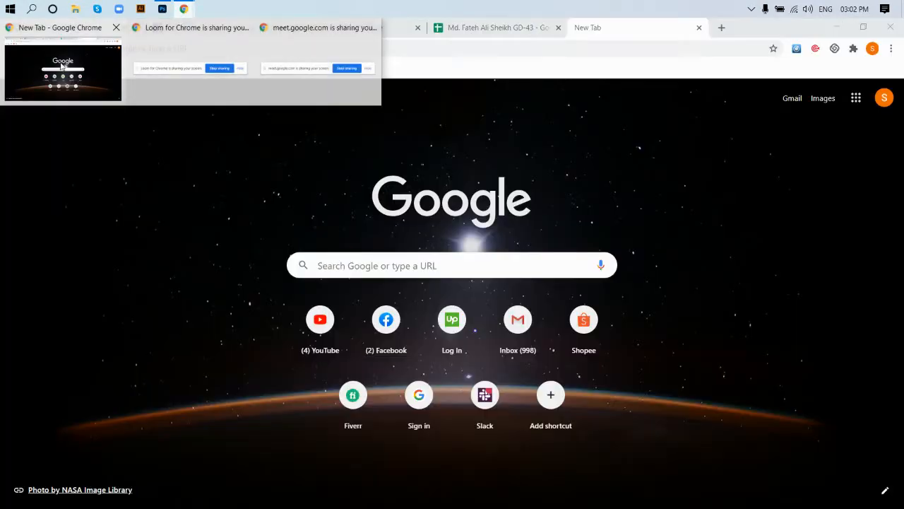
left_click(116, 89)
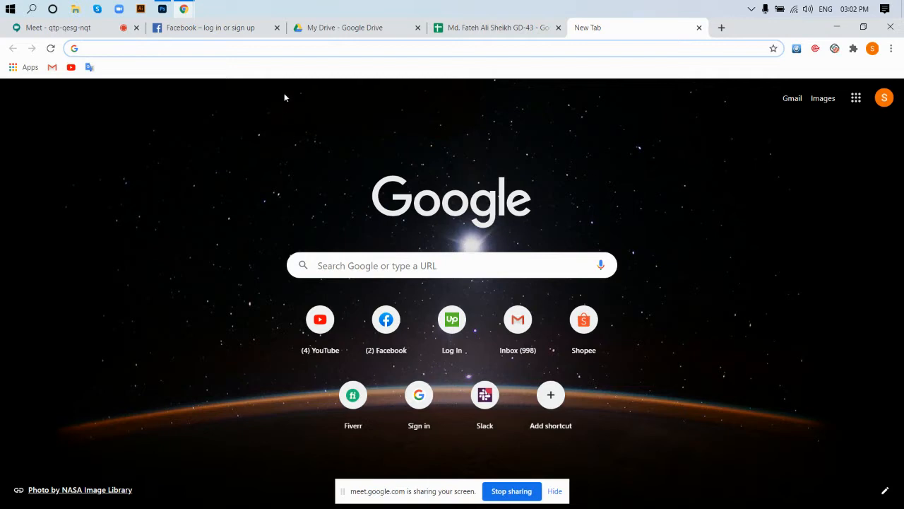
left_click(70, 28)
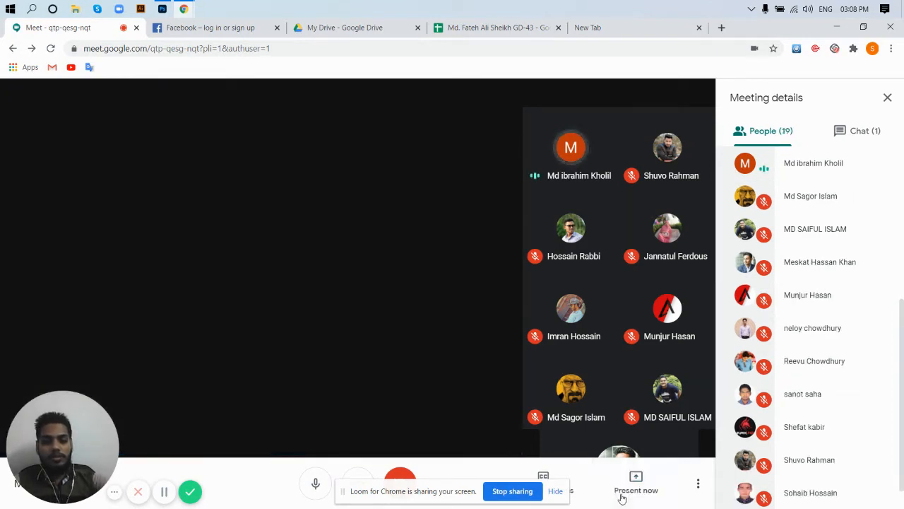
left_click(636, 483)
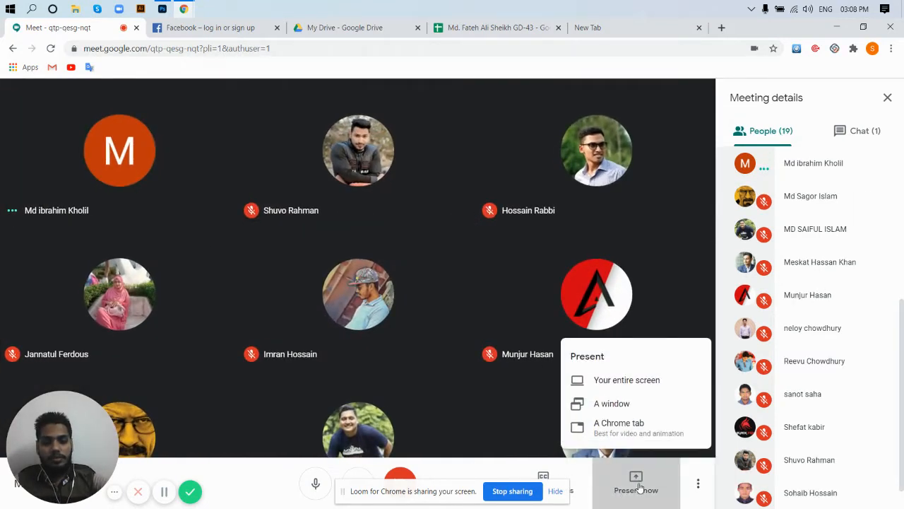
left_click(636, 382)
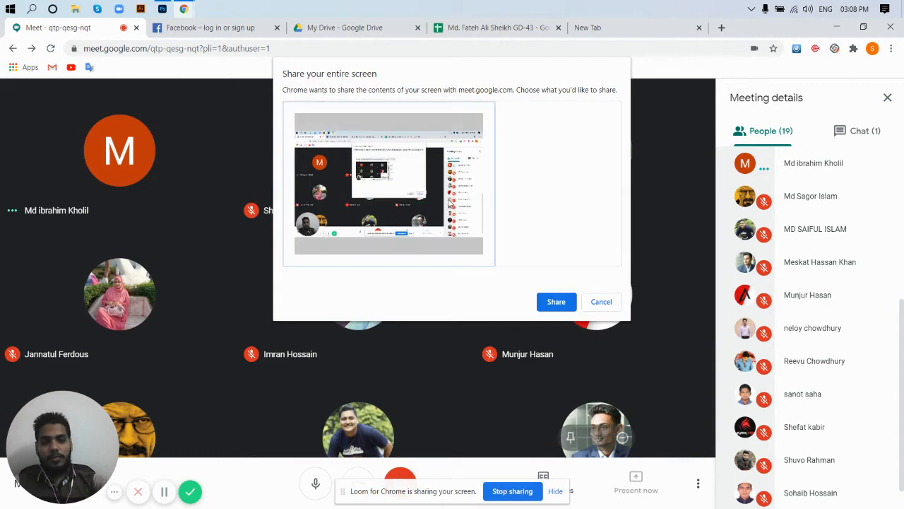
left_click(553, 308)
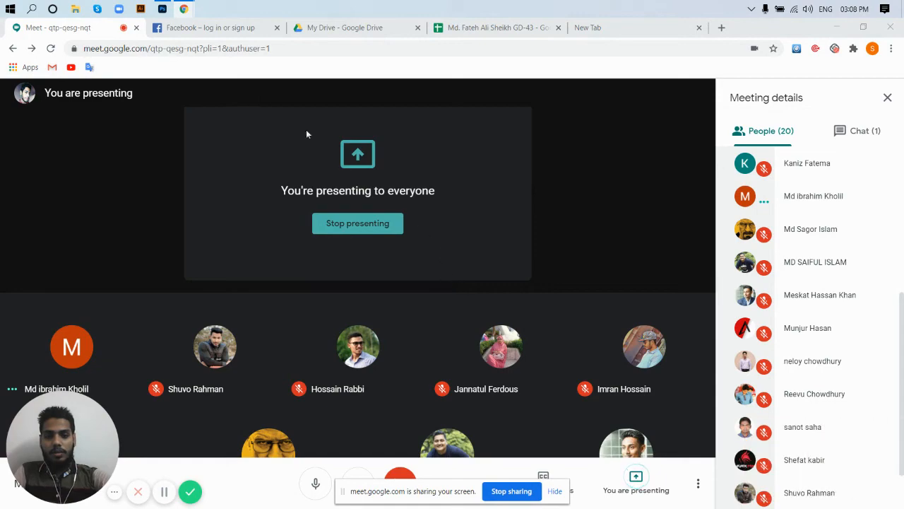
- Switch to Photoshop and open the Client-15 image from Downloads as a separate document
left_click(162, 9)
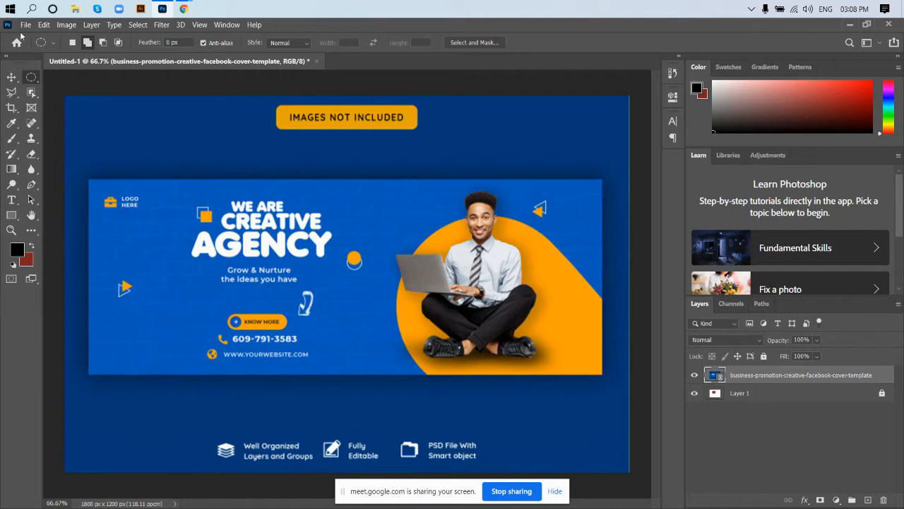
left_click(25, 25)
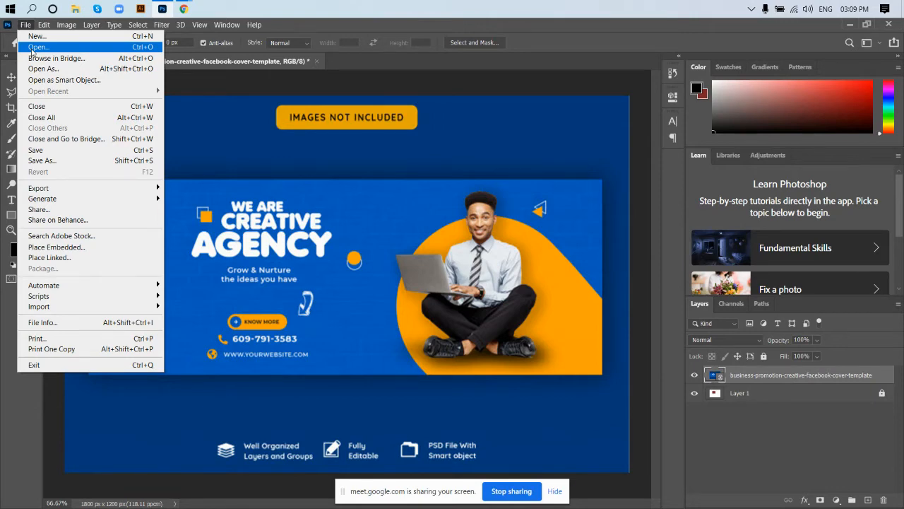
left_click(36, 47)
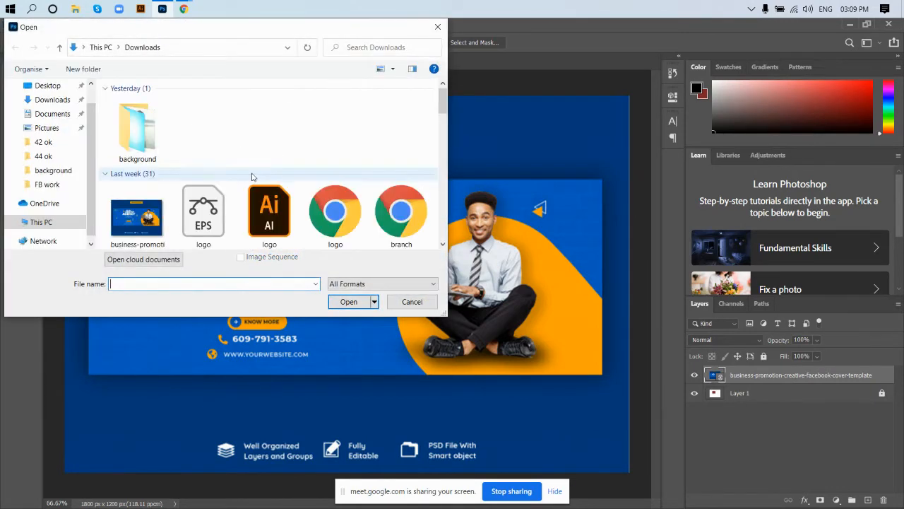
scroll(225, 221, "down", 1)
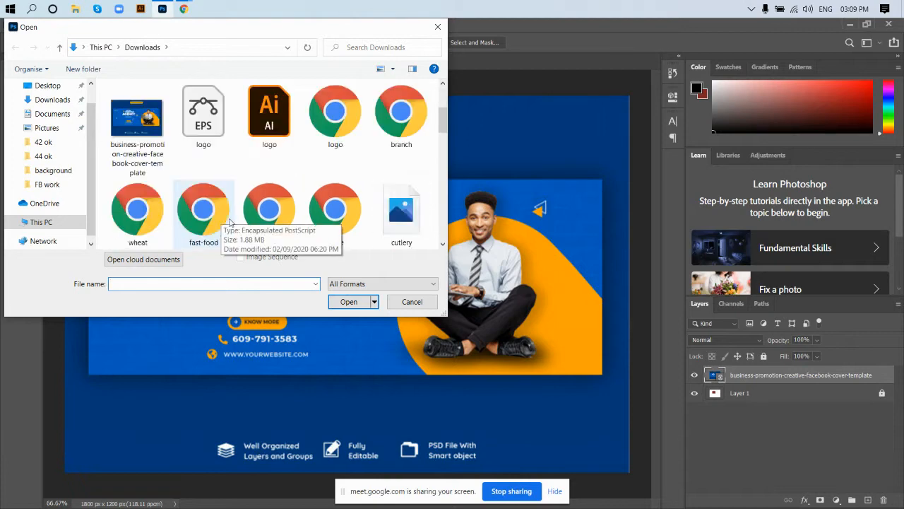
scroll(240, 222, "down", 2)
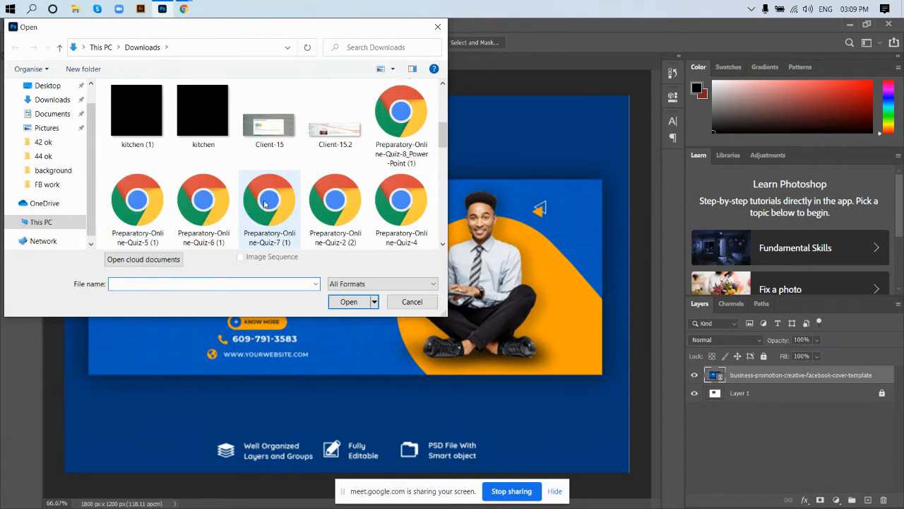
left_click(270, 124)
double_click(269, 124)
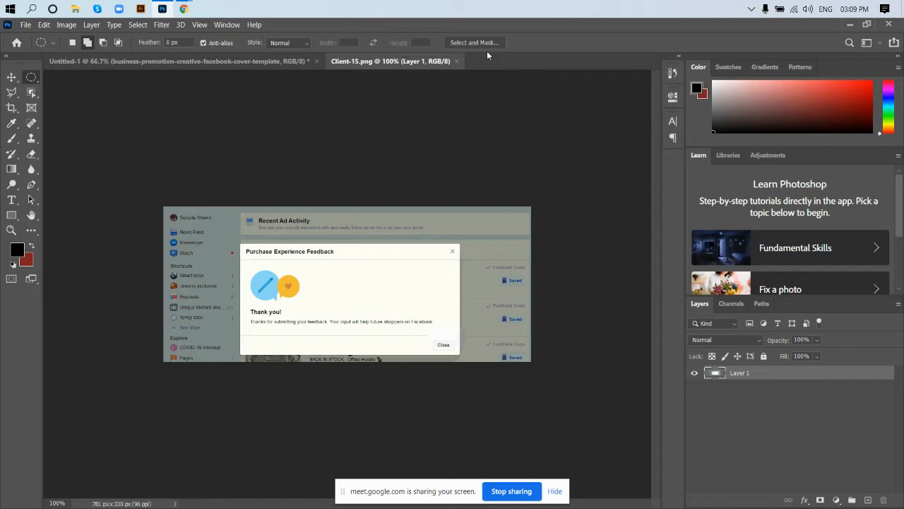
- Return to the Untitled-1 document and place the kitchen cutlery image from Downloads as a linked file
left_click(158, 61)
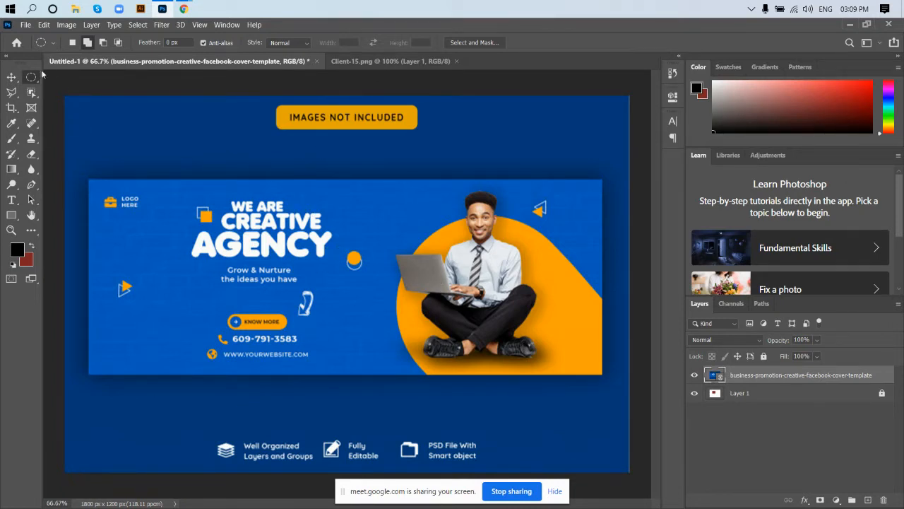
left_click(25, 26)
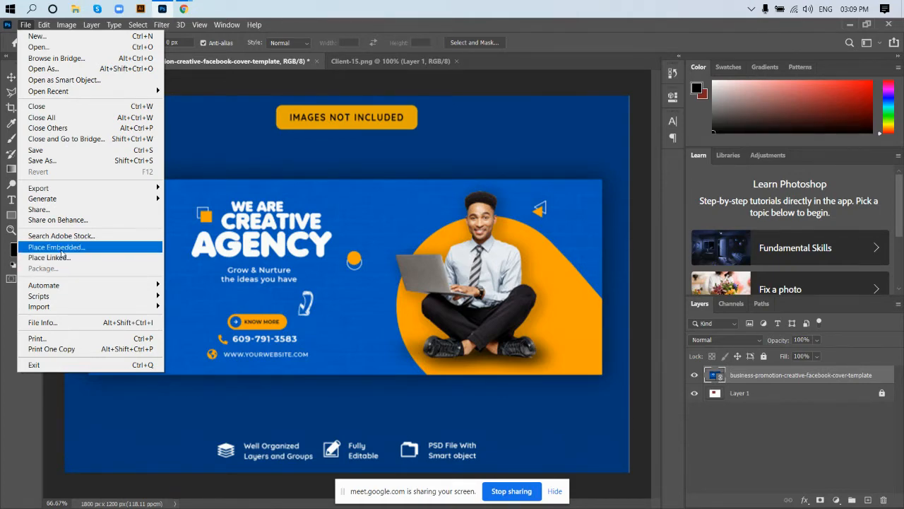
left_click(50, 257)
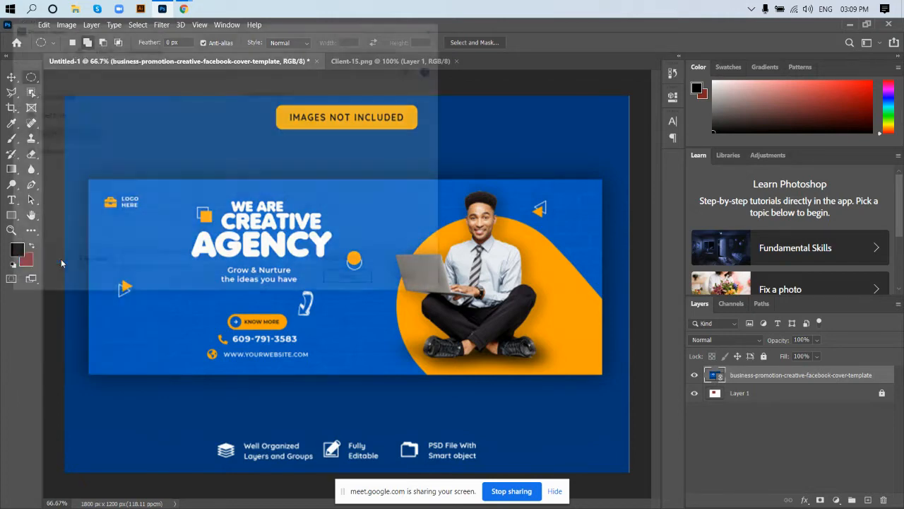
scroll(290, 184, "down", 5)
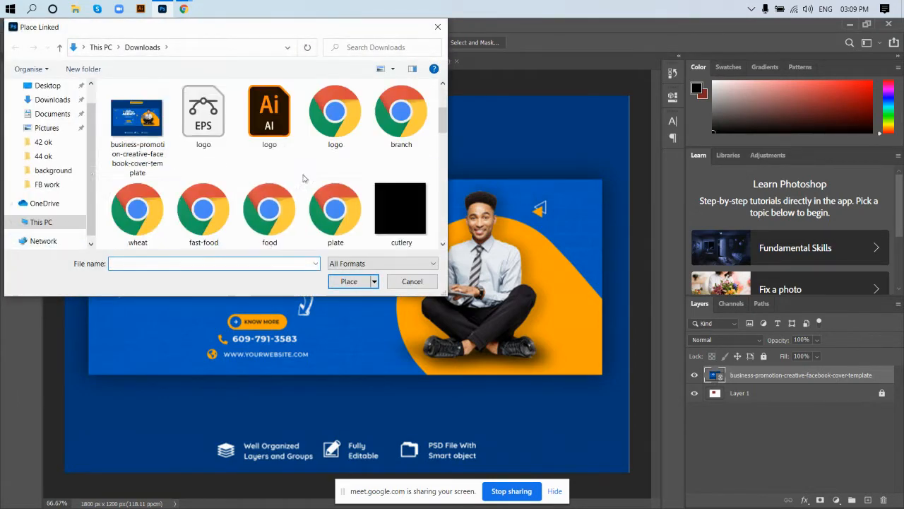
scroll(302, 194, "down", 3)
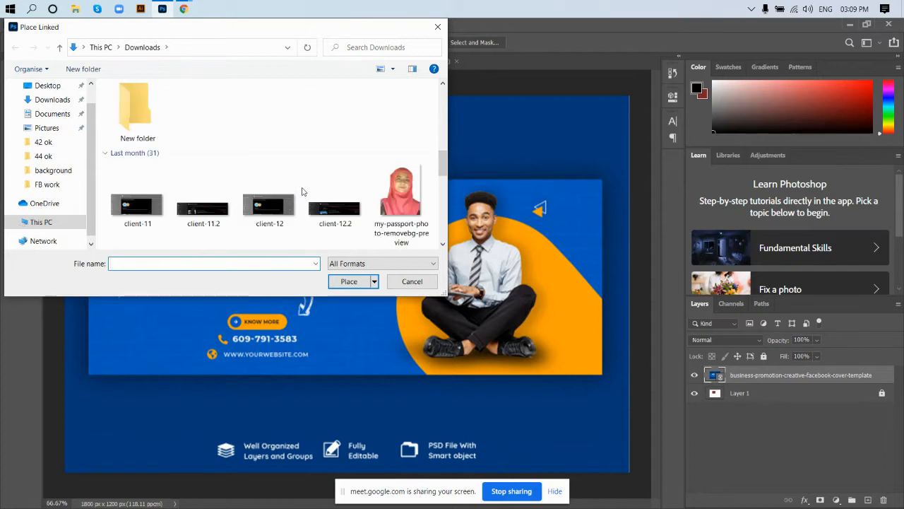
scroll(302, 191, "down", 3)
scroll(289, 185, "up", 6)
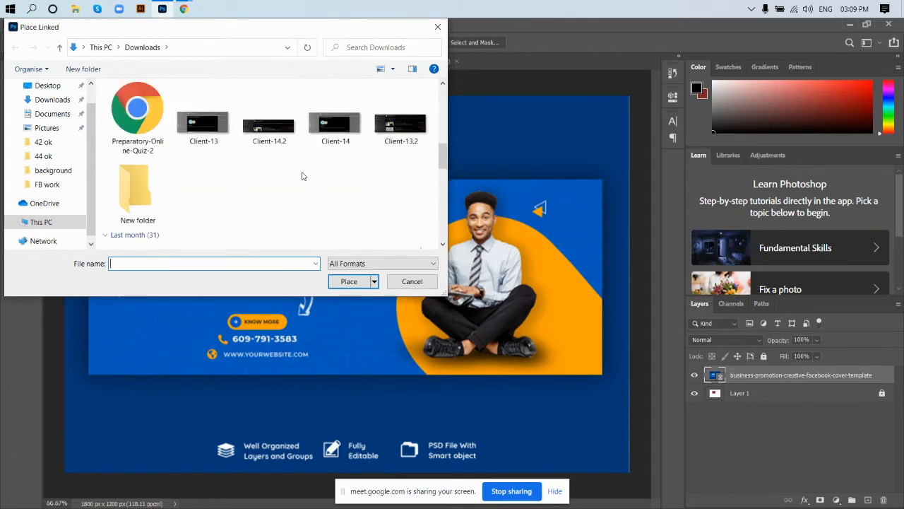
scroll(287, 182, "up", 5)
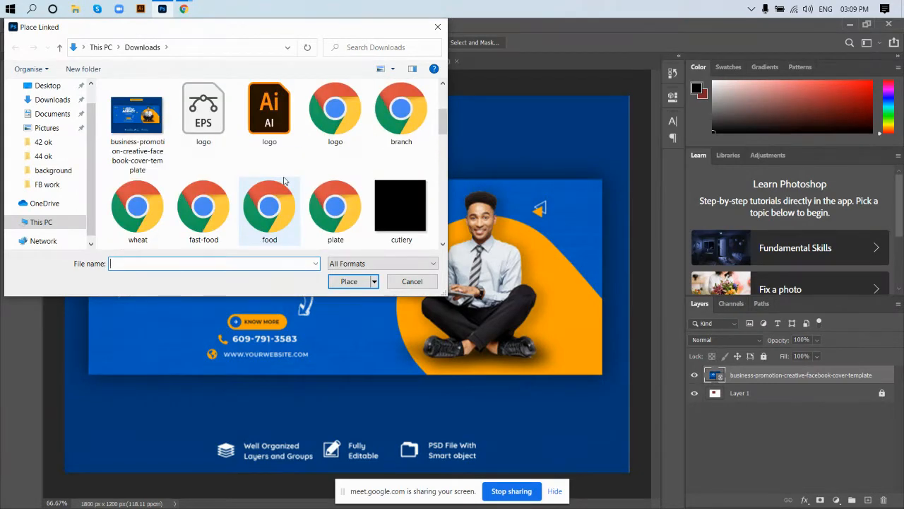
scroll(301, 179, "down", 2)
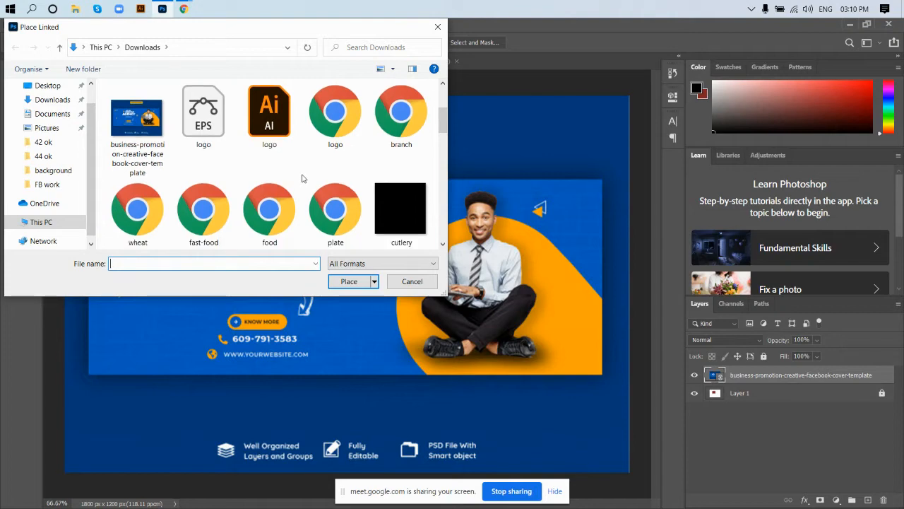
double_click(203, 182)
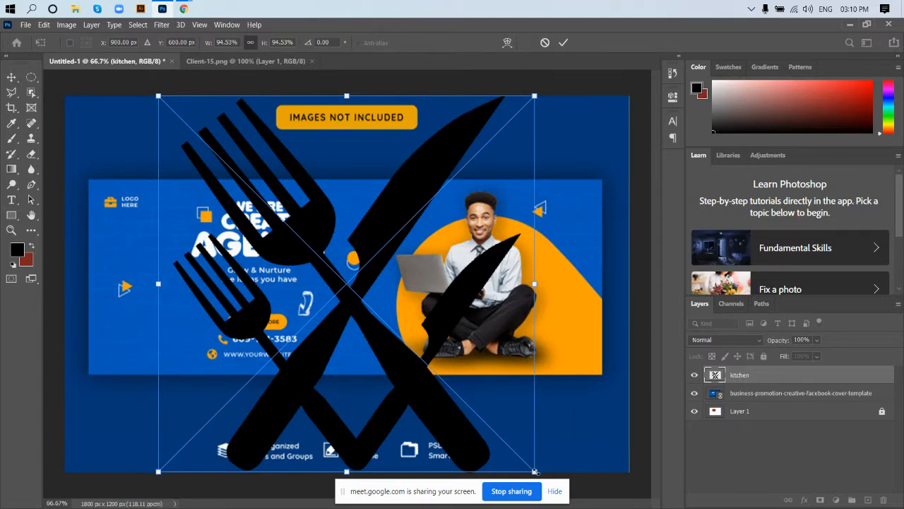
- Scale the placed kitchen image to about 46%, move it over the banner's logo side, commit it and shift it slightly with the Move tool
left_click_drag(535, 470, 454, 360)
left_click_drag(358, 296, 182, 276)
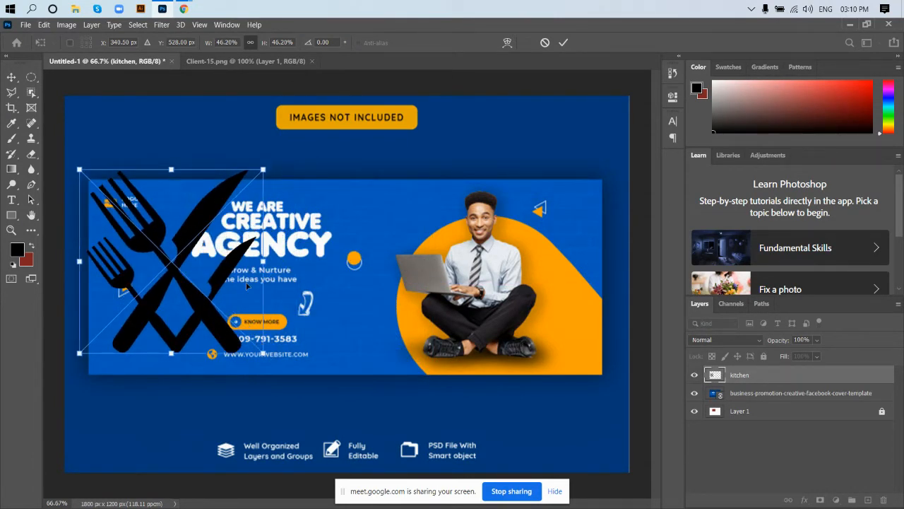
left_click(563, 43)
key("v")
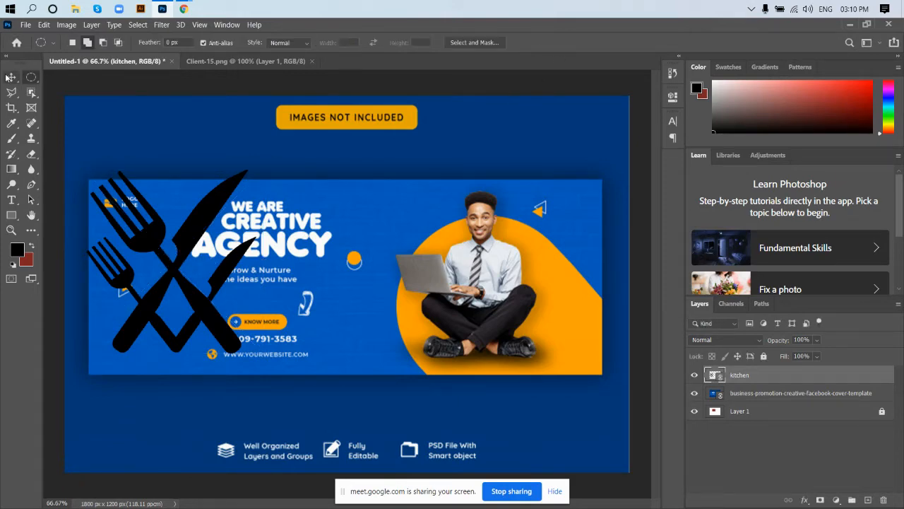
mouse_move(181, 280)
left_mouse_down()
mouse_move(357, 283)
mouse_move(419, 254)
mouse_move(187, 279)
left_mouse_up()
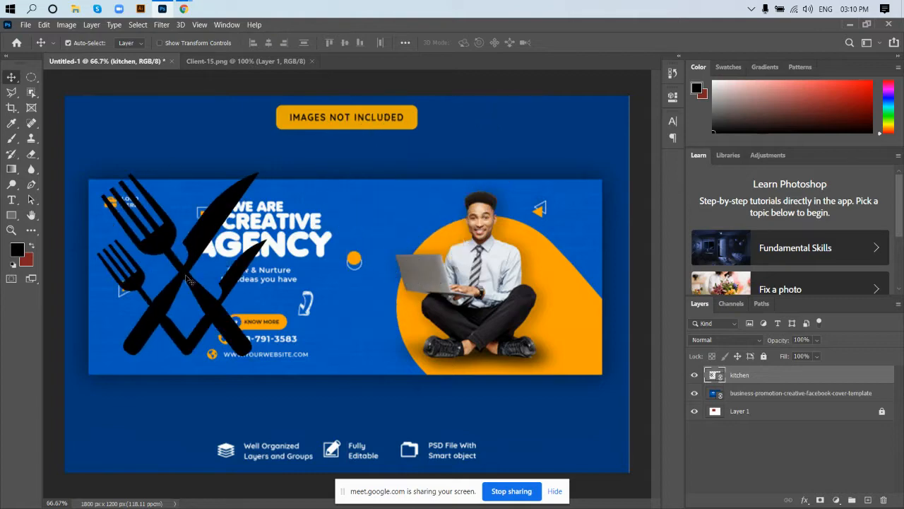
- Place the branch image from Downloads as an embedded file in the Untitled-1 document
left_click(26, 25)
left_click(56, 247)
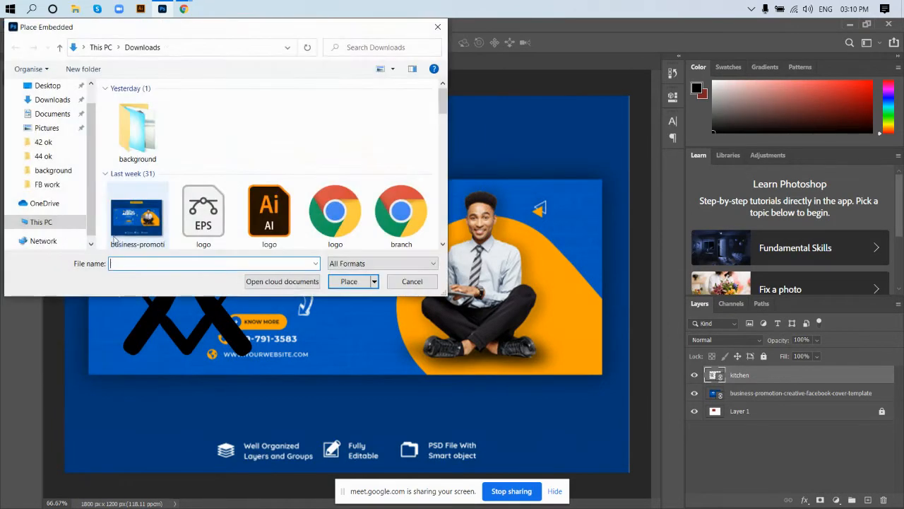
scroll(233, 197, "down", 1)
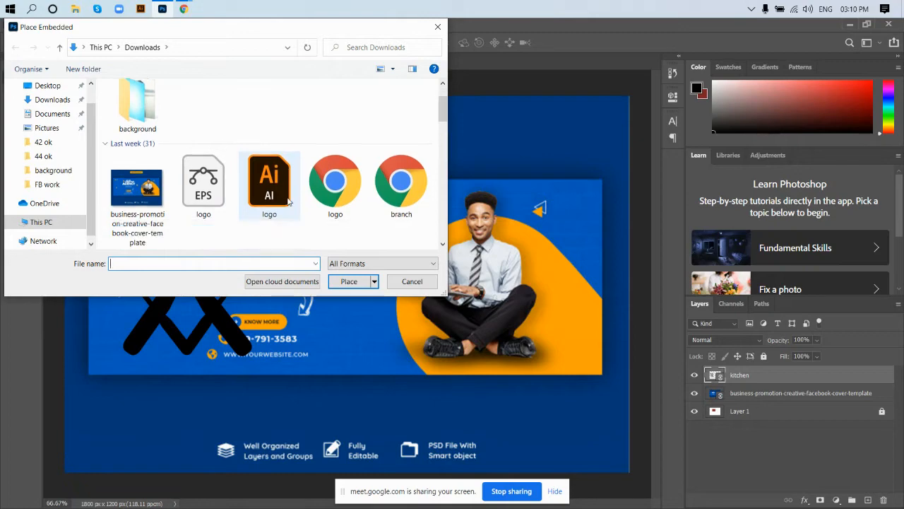
double_click(399, 184)
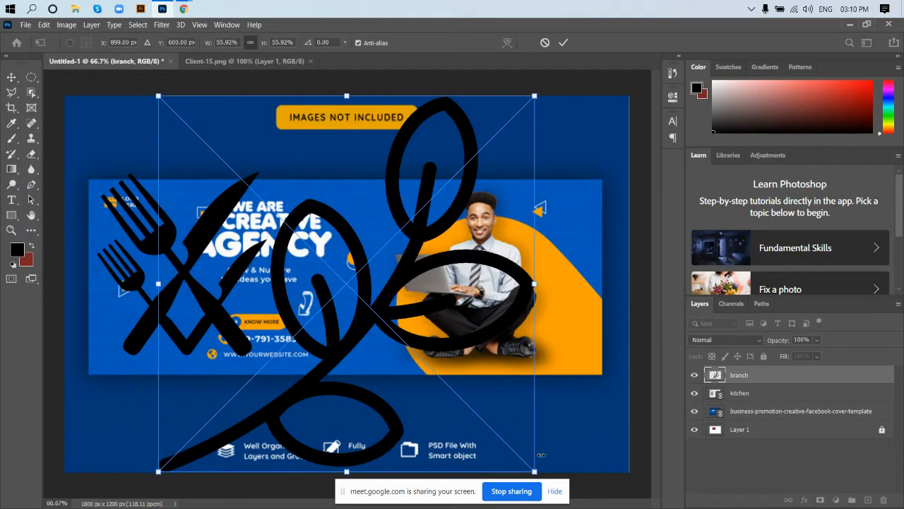
- Scale the placed branch image to about 25%, move it over the seated man and commit the transform
left_click_drag(535, 470, 430, 367)
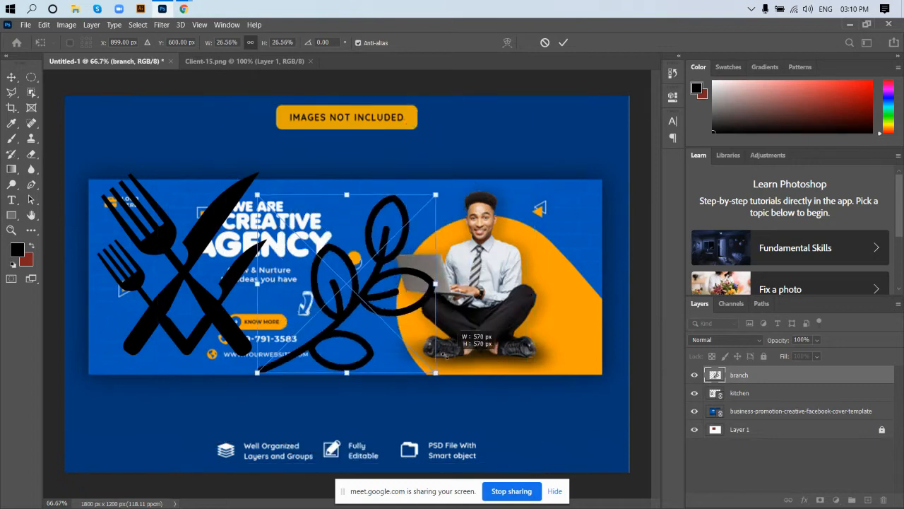
left_click_drag(352, 275, 470, 210)
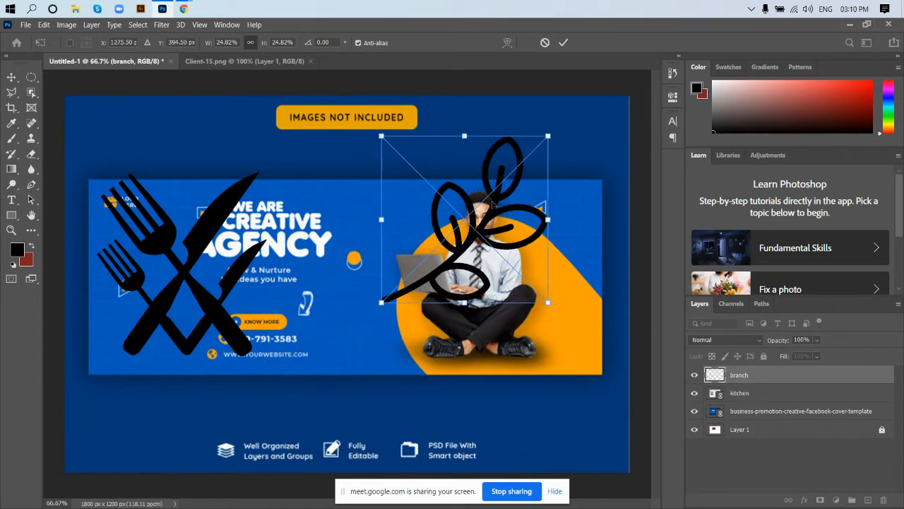
left_click(563, 42)
- Reposition the branch over the seated man, enlarge it to about 38% with Free Transform and commit
mouse_move(508, 174)
left_mouse_down()
mouse_move(517, 183)
mouse_move(555, 152)
mouse_move(564, 155)
left_mouse_up()
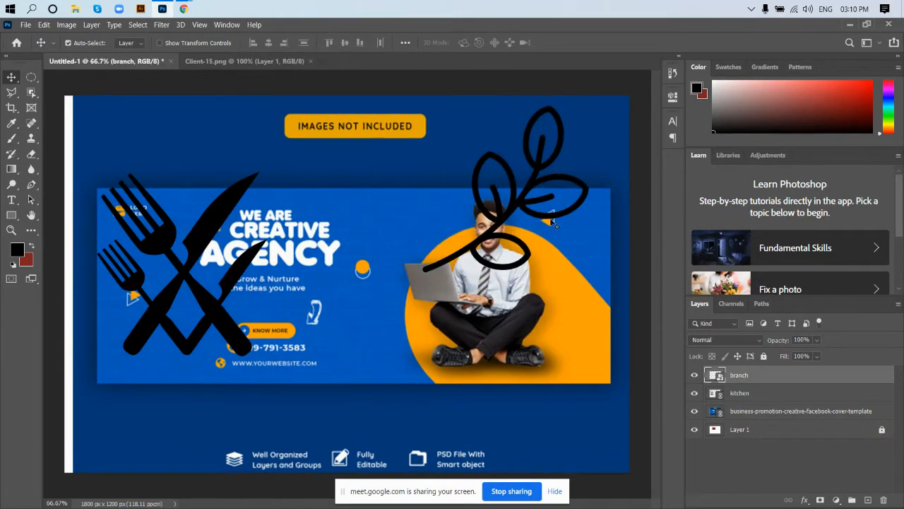
left_click_drag(521, 205, 504, 256)
key("ctrl+t")
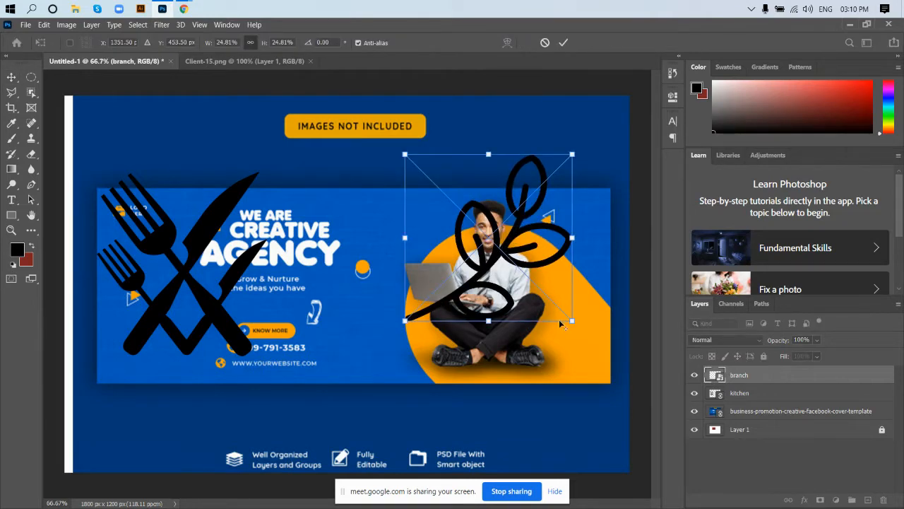
left_click_drag(578, 324, 618, 366)
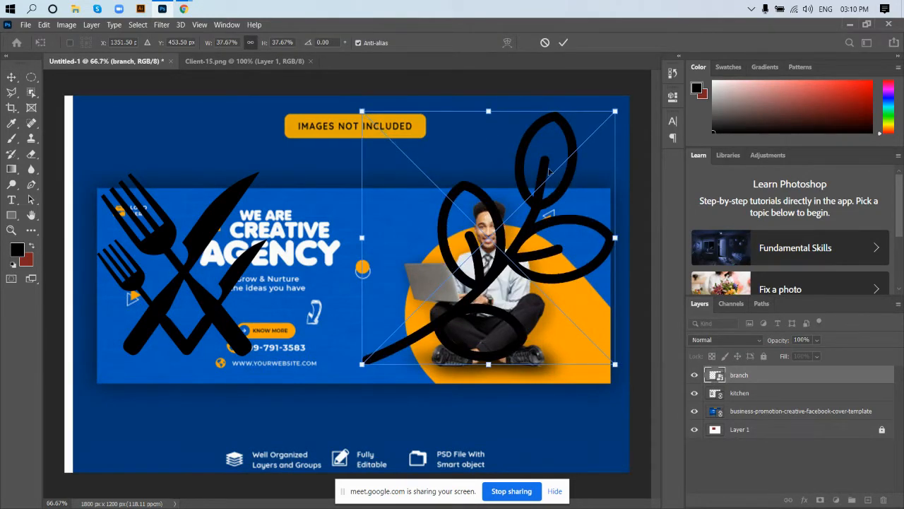
left_click(563, 42)
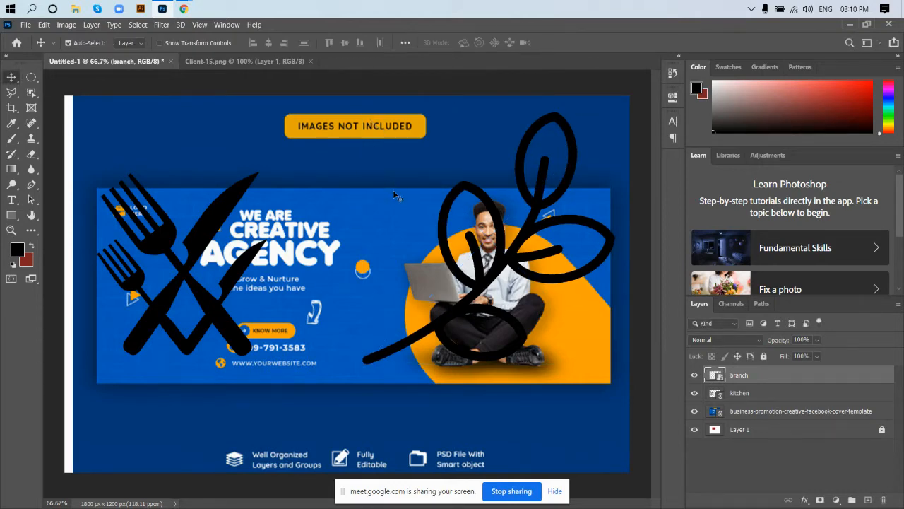
- Undo the branch enlargement, realign the cover template with the canvas's side edge and delete the branch layer
key("ctrl")
key("ctrl+z")
left_click_drag(439, 166, 435, 166)
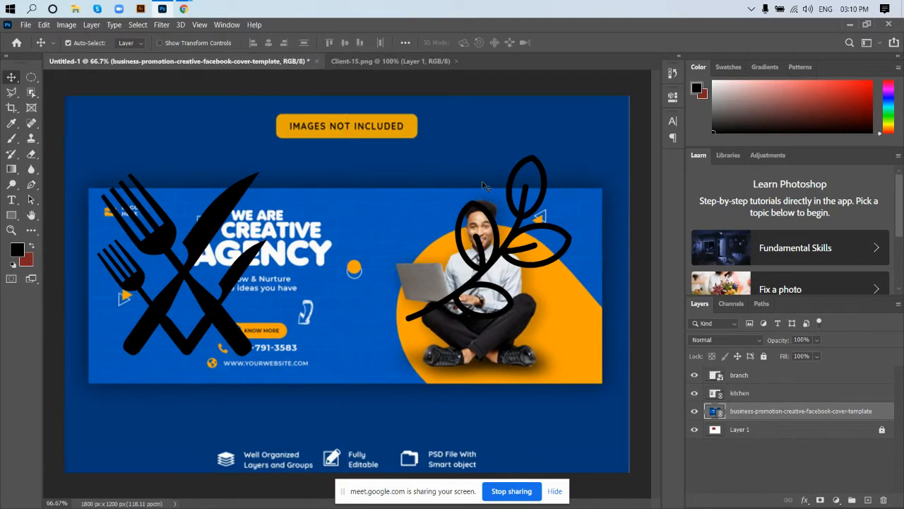
left_click(515, 243)
key("Delete")
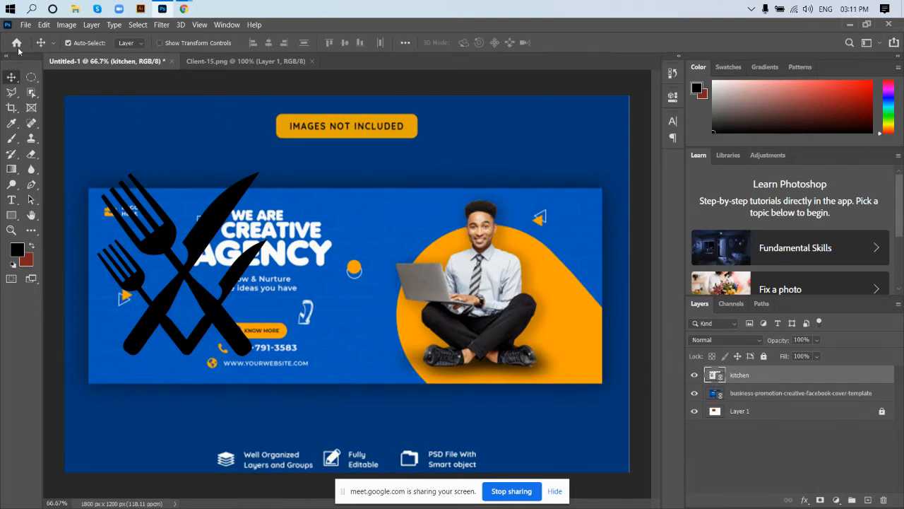
left_click(25, 25)
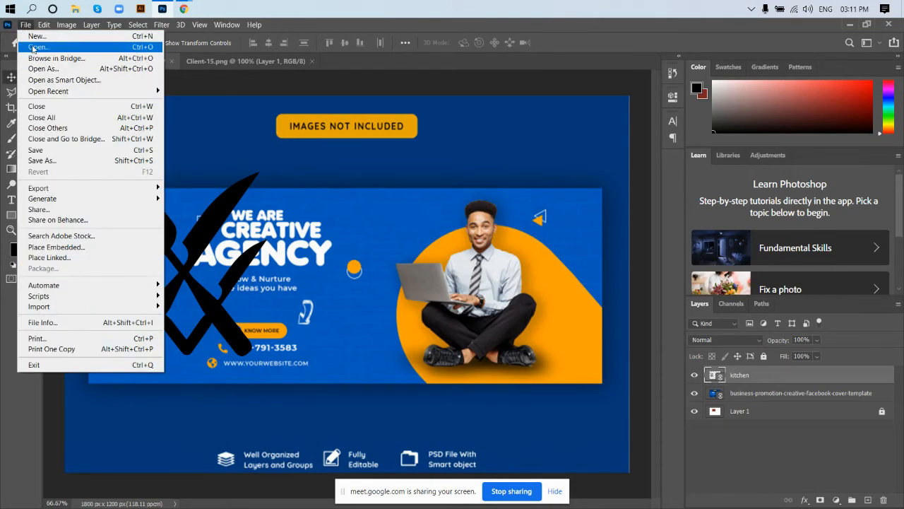
left_click(387, 204)
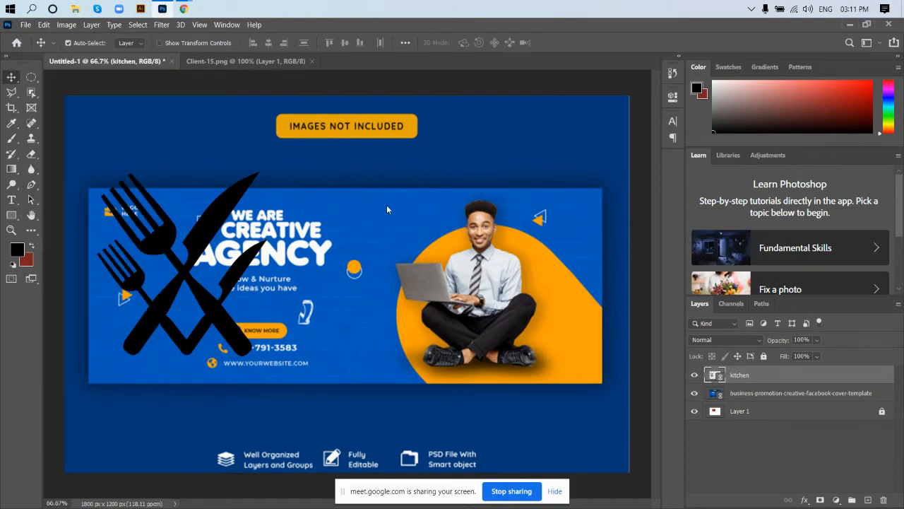
left_click(29, 27)
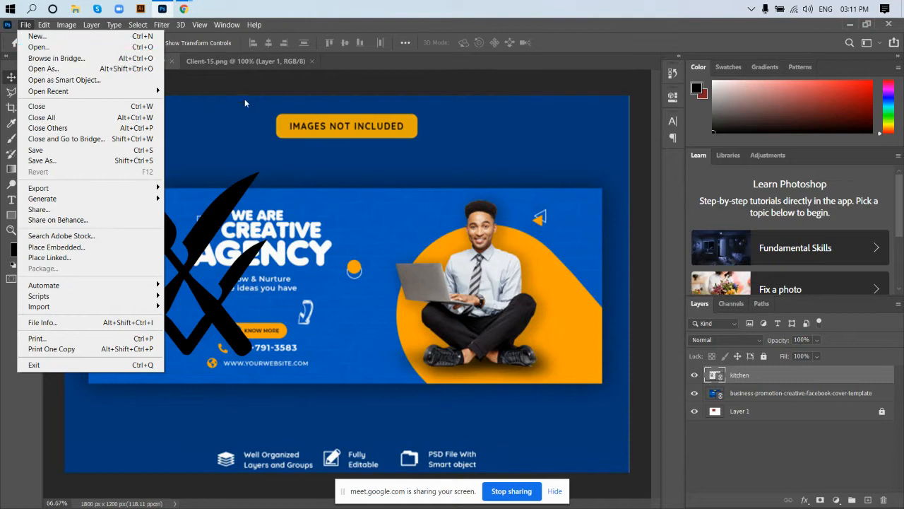
left_click(471, 189)
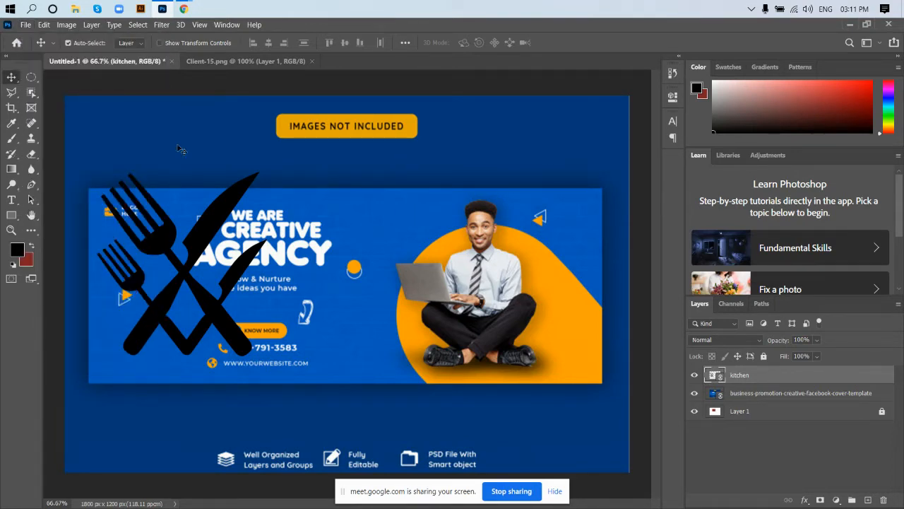
left_click(24, 25)
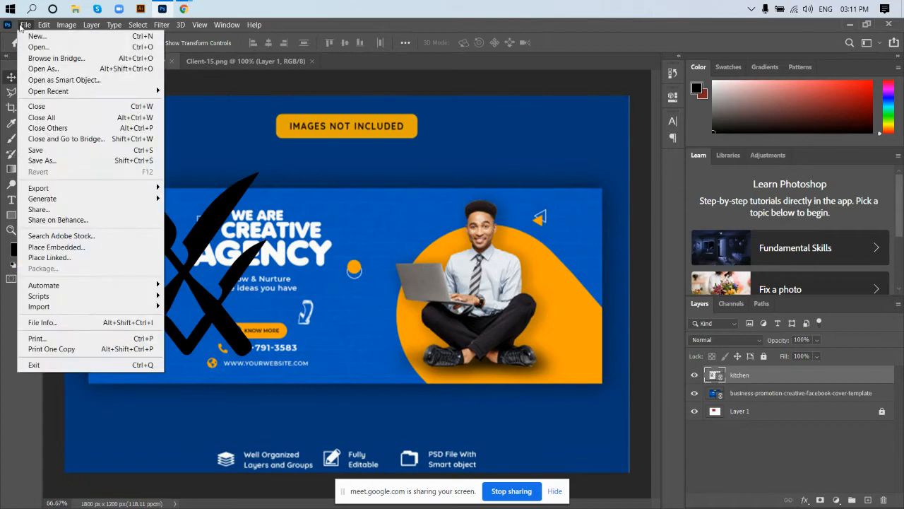
left_click(470, 180)
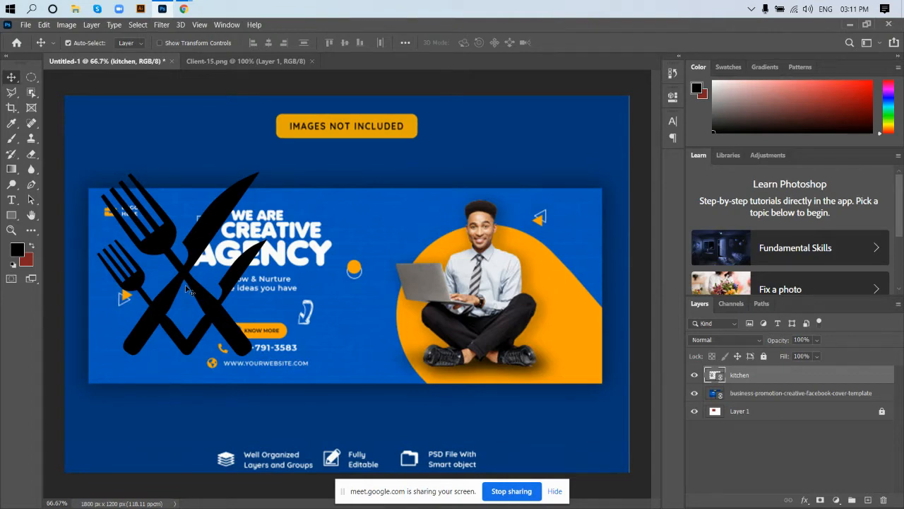
- Open the wheat SVG from Downloads as a separate document, rasterized at 2133 × 2133 pixels, 300 pixels/inch, RGB Color
key("ctrl")
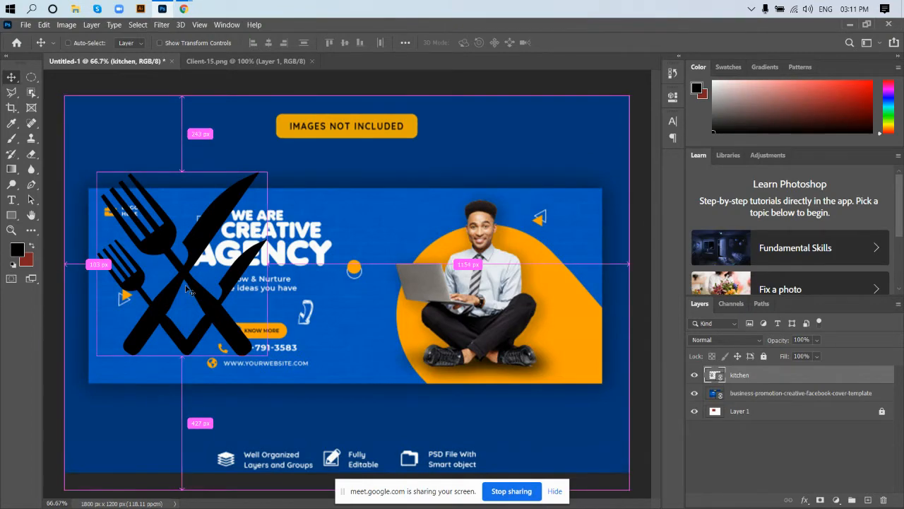
key("ctrl+o")
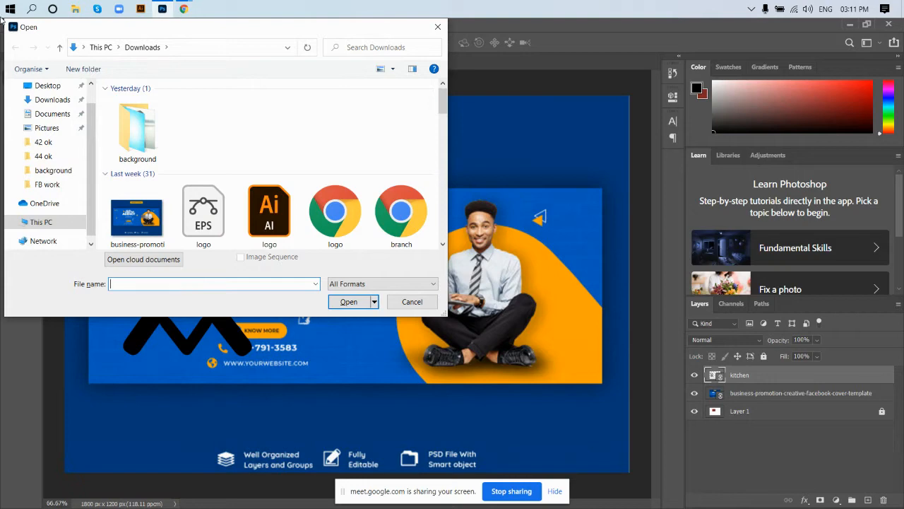
scroll(330, 183, "down", 1)
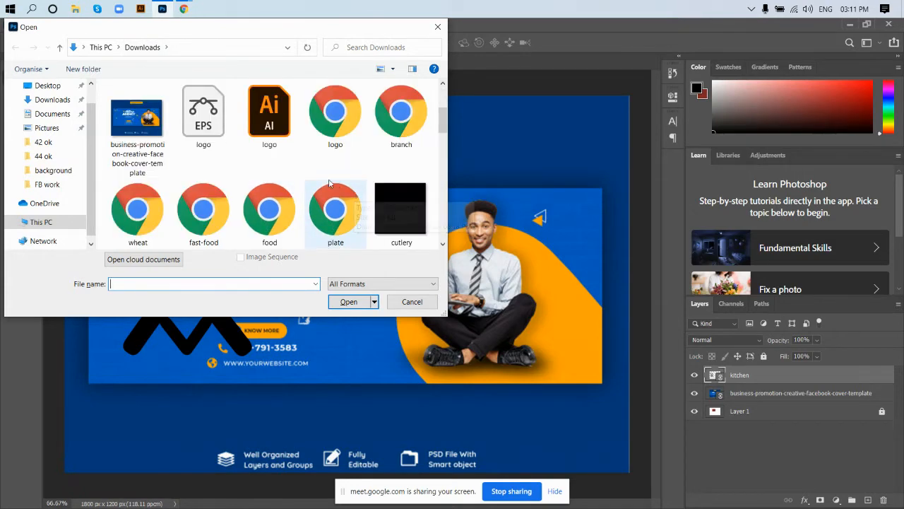
double_click(138, 208)
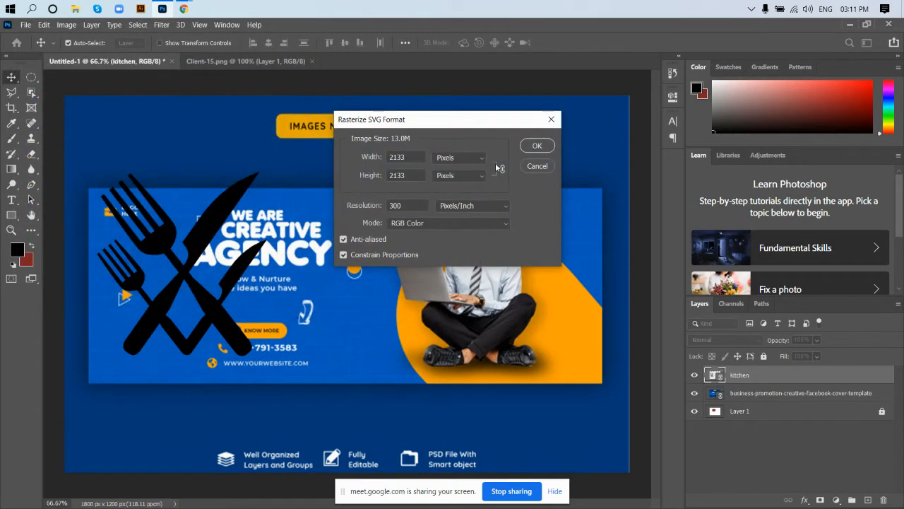
left_click(535, 146)
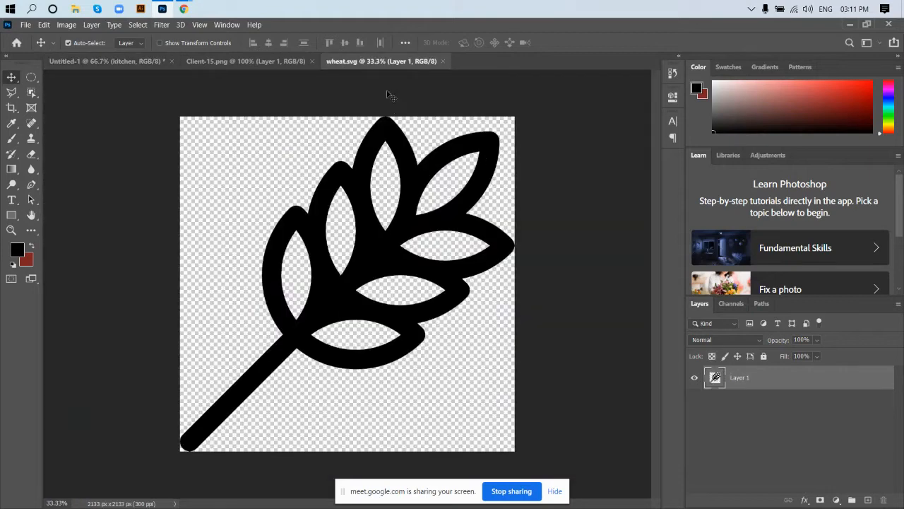
- Start closing the wheat document, cancel the save prompt and return to the Untitled-1 document
left_click(444, 63)
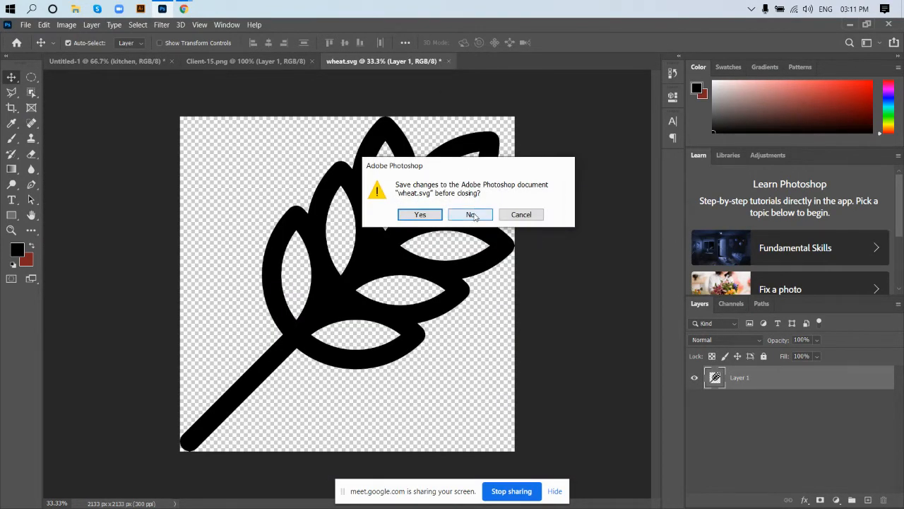
left_click(535, 216)
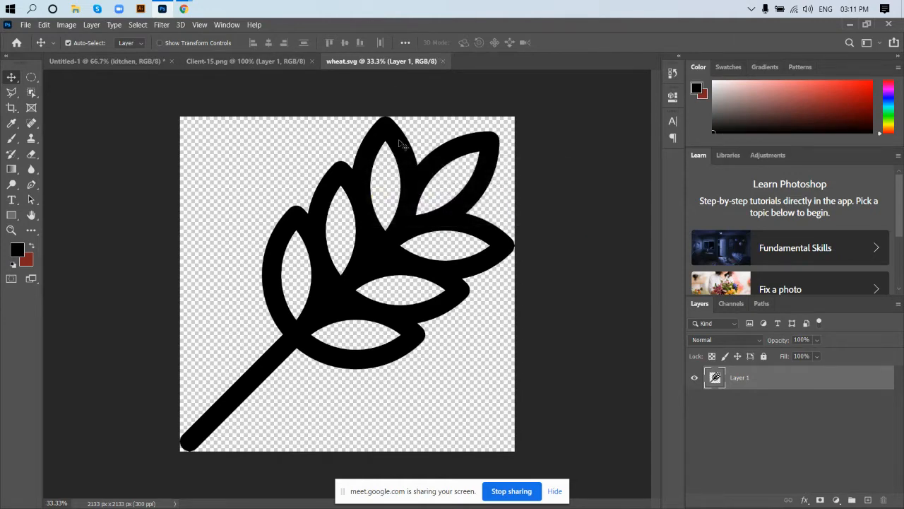
left_click(243, 62)
left_click(108, 62)
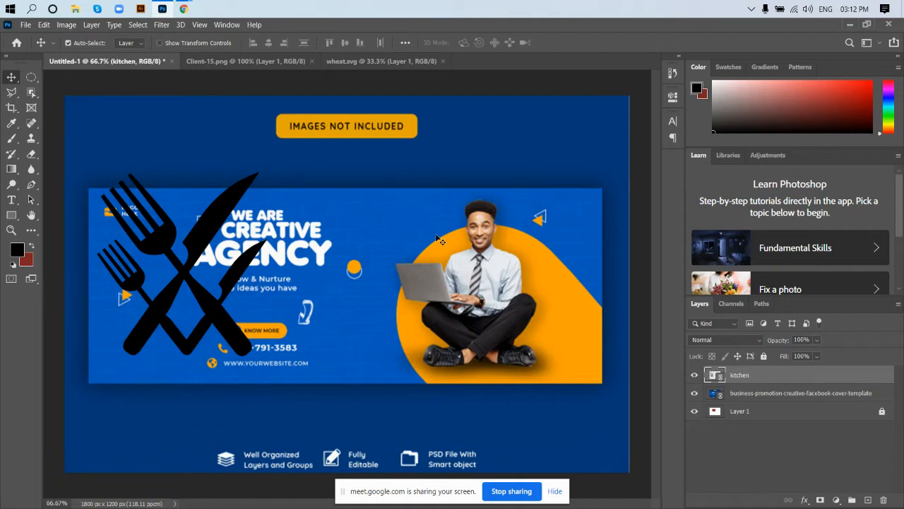
- Create a new transparent RGB document of 1800 × 1200 pixels at 118.11 pixels/centimeter
key("ctrl+n")
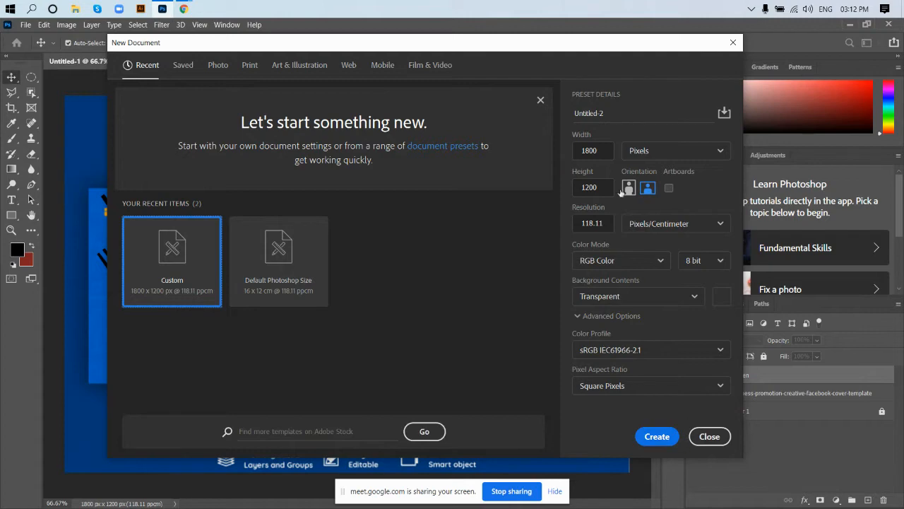
left_click(601, 150)
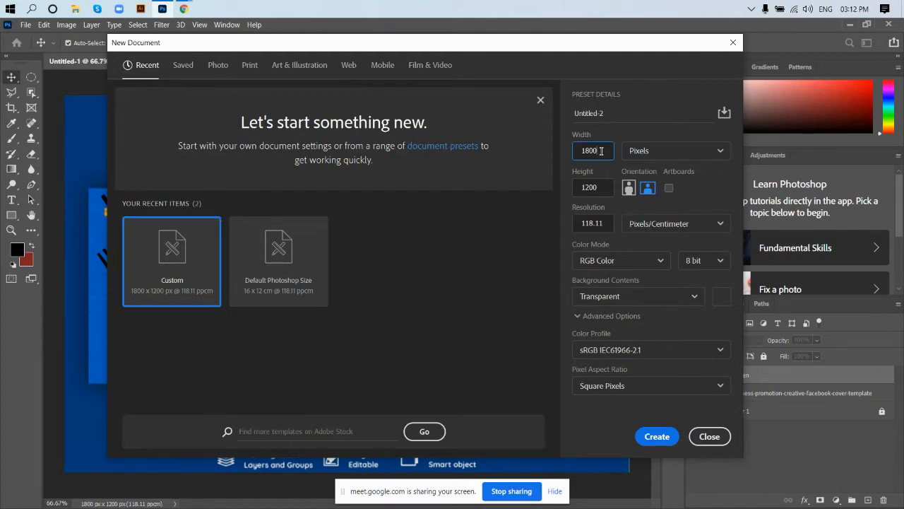
left_click(657, 436)
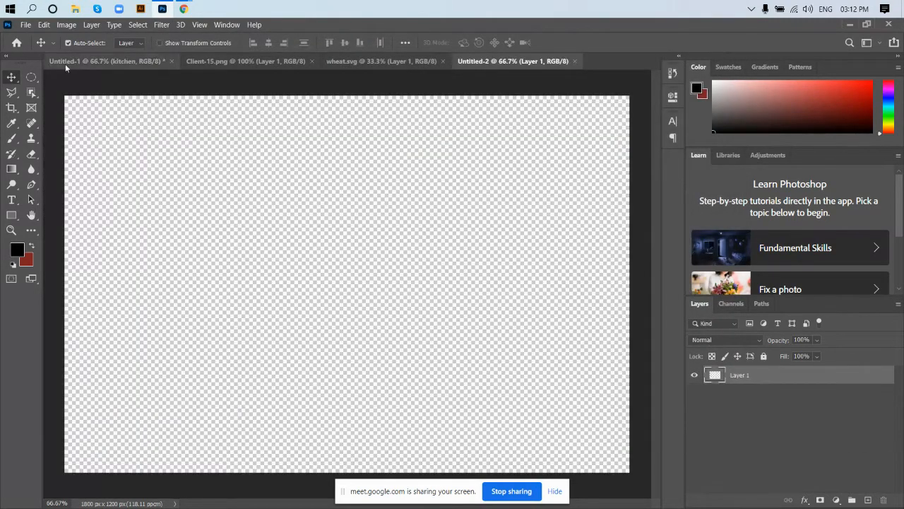
- Review the open wheat.svg, Client-15.png and Untitled-1 documents one by one, ending on Untitled-1
left_click(364, 68)
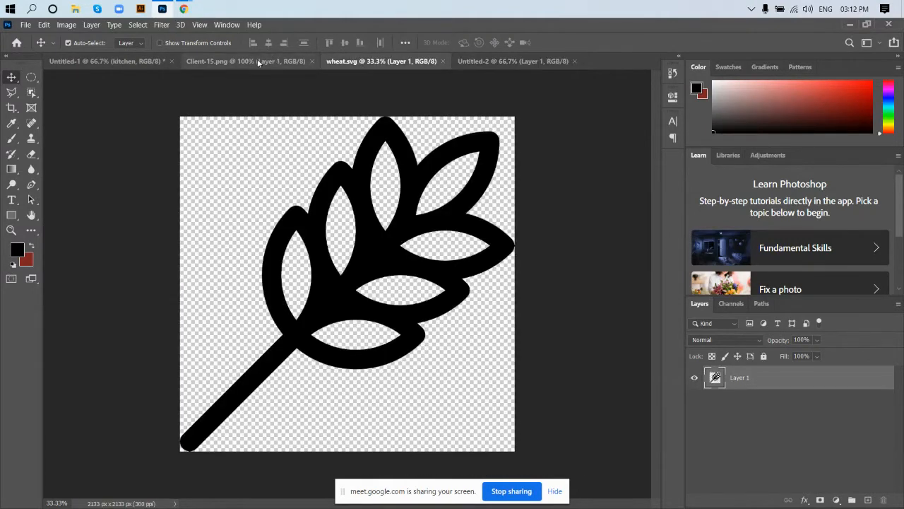
left_click(246, 60)
left_click(106, 61)
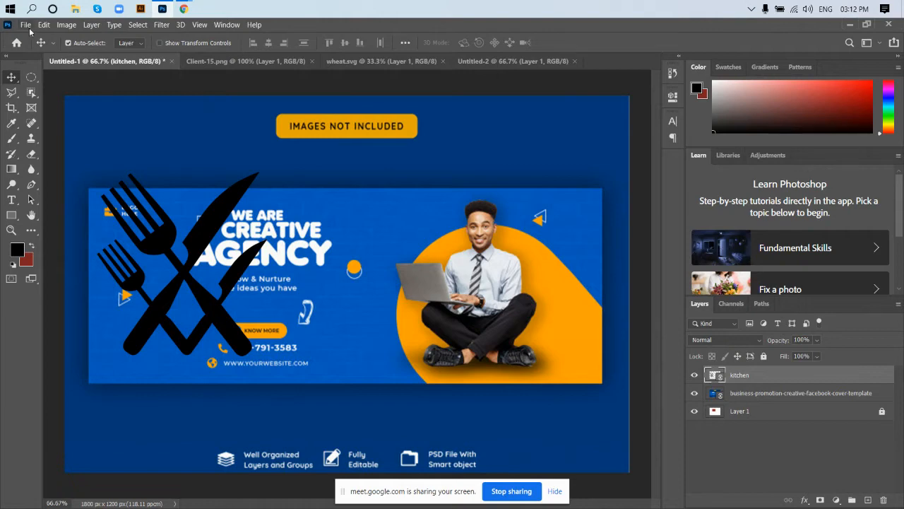
left_click(247, 61)
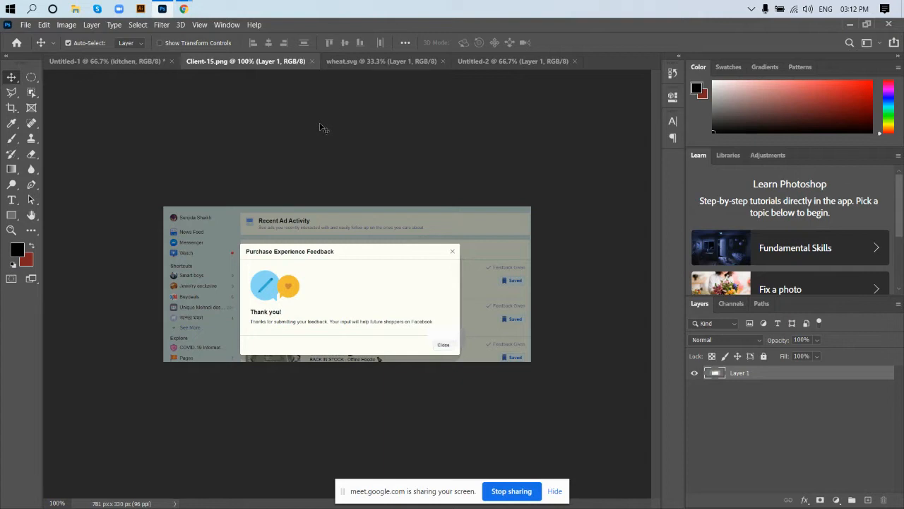
left_click(24, 25)
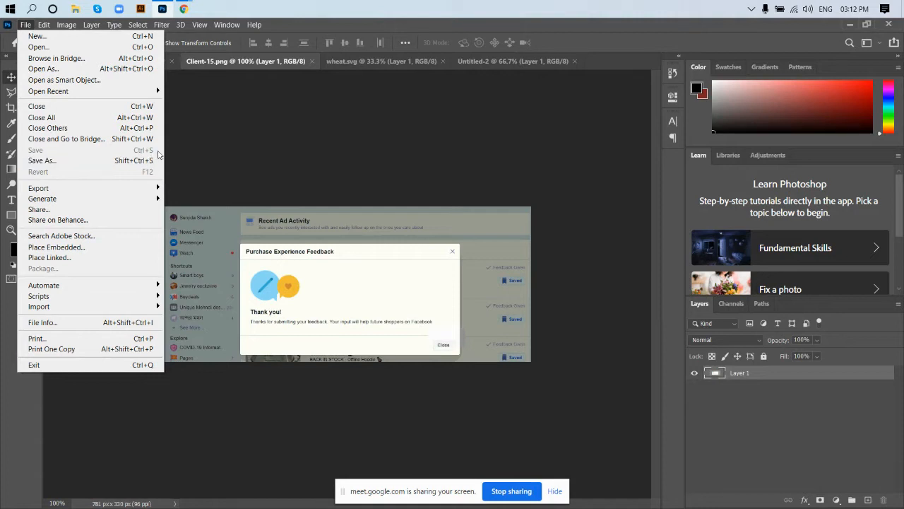
left_click(316, 154)
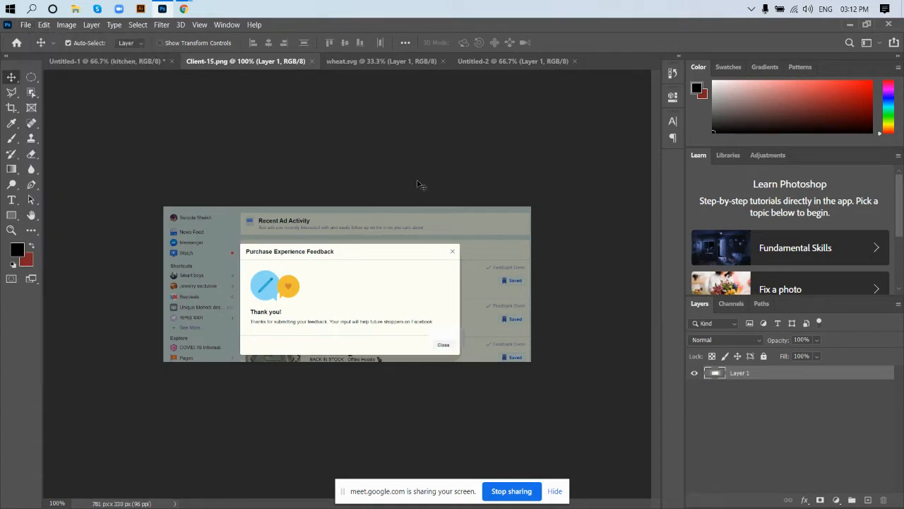
left_click(109, 61)
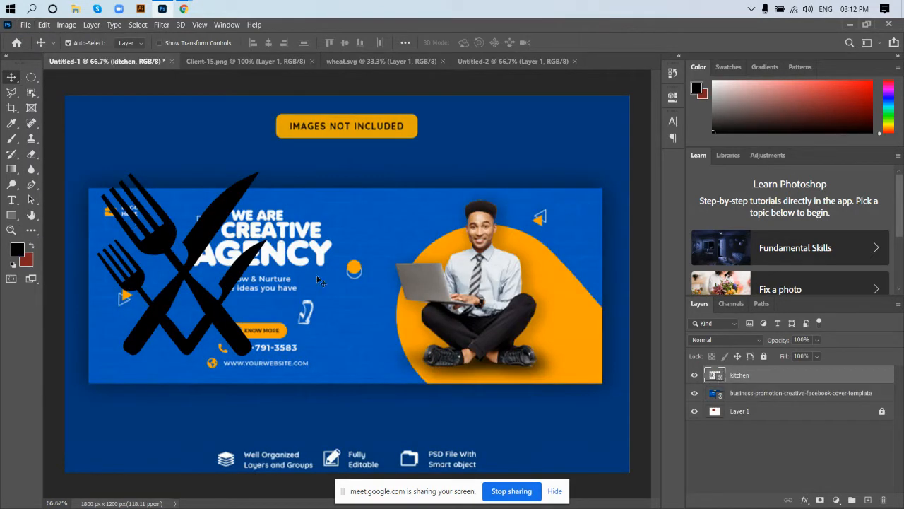
key("ctrl")
left_click(27, 26)
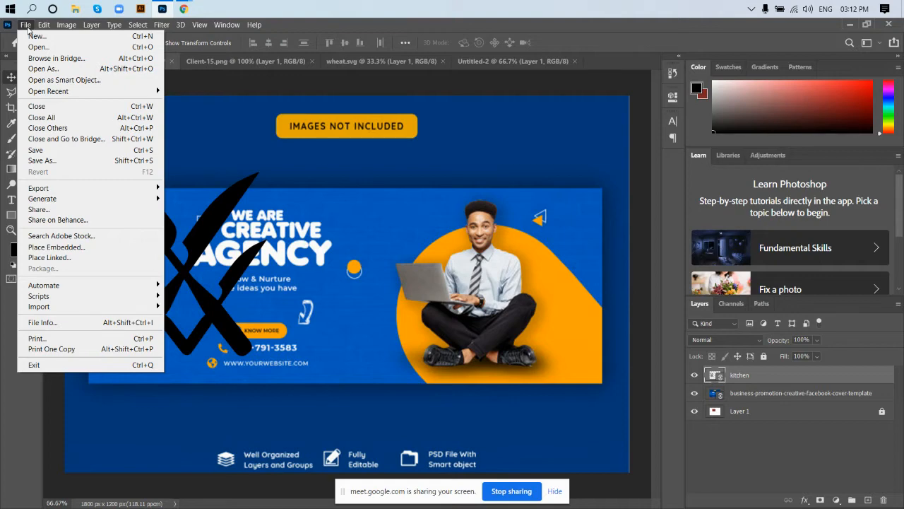
left_click(37, 150)
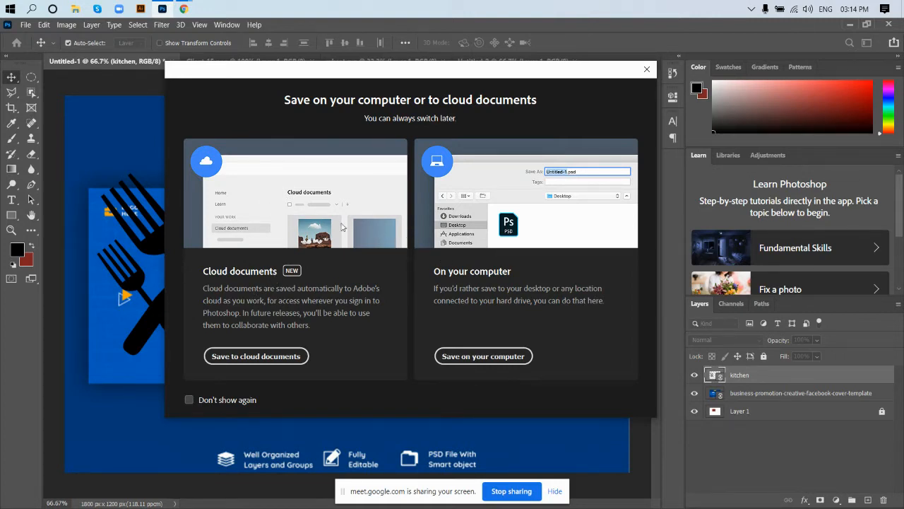
left_click(507, 356)
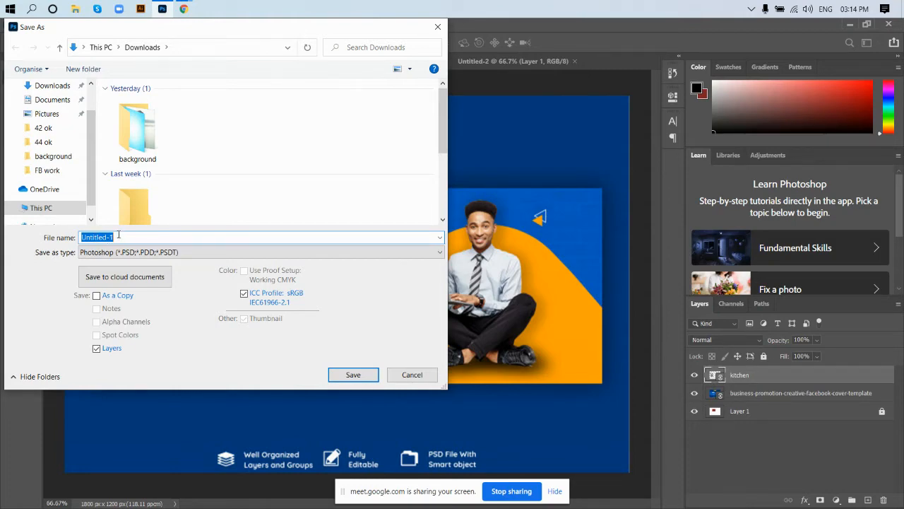
left_click(438, 27)
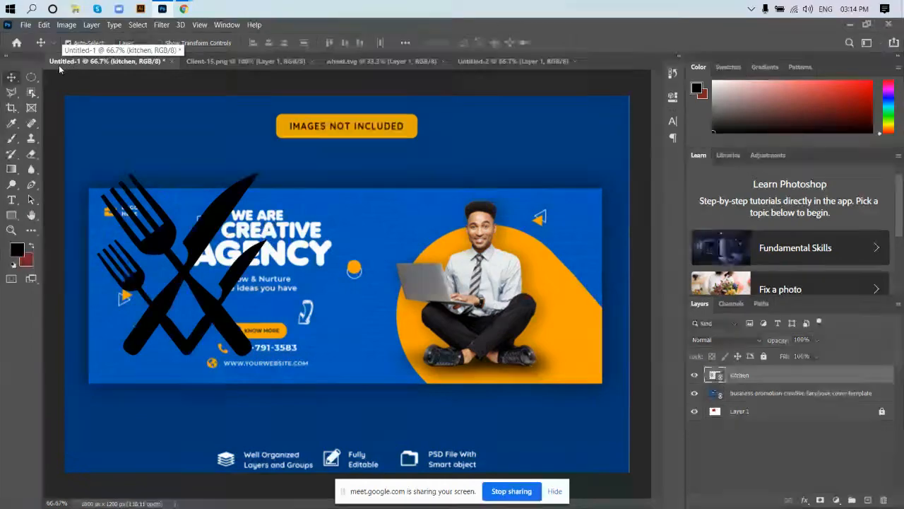
- Start saving the Untitled-1 document on the computer in Downloads with the file name "abc logo"
left_click(25, 27)
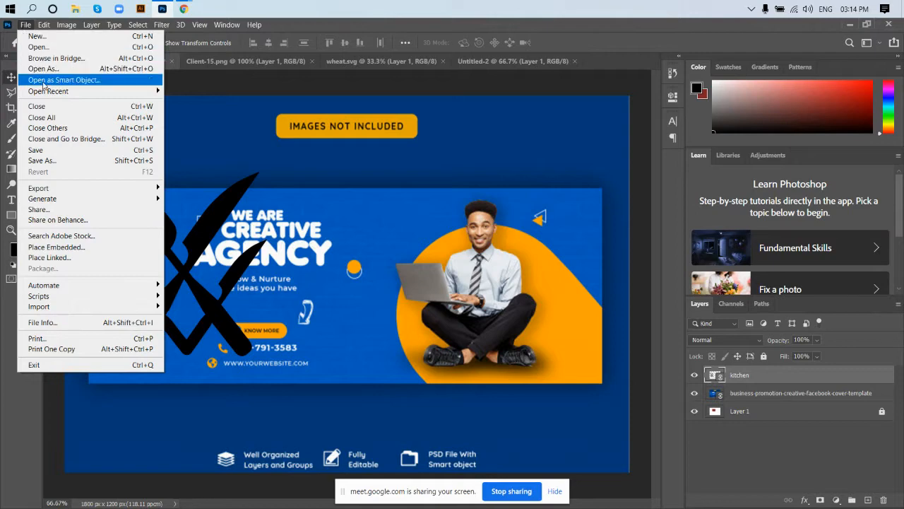
left_click(59, 152)
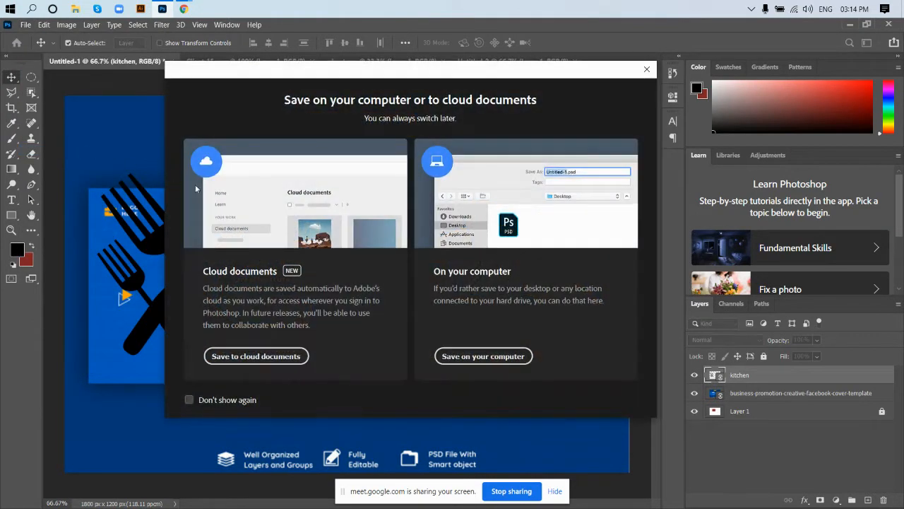
left_click(486, 363)
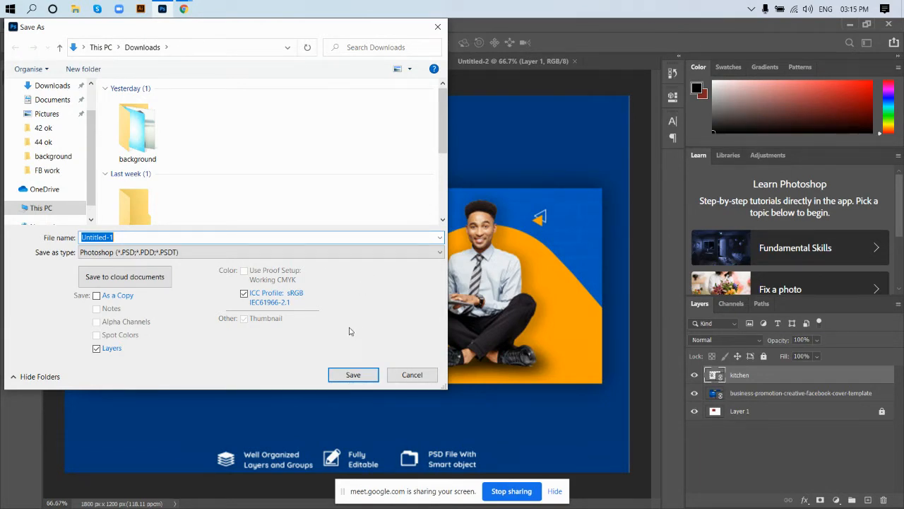
type("asd")
key("BackSpace")
key("BackSpace")
type("bc logo")
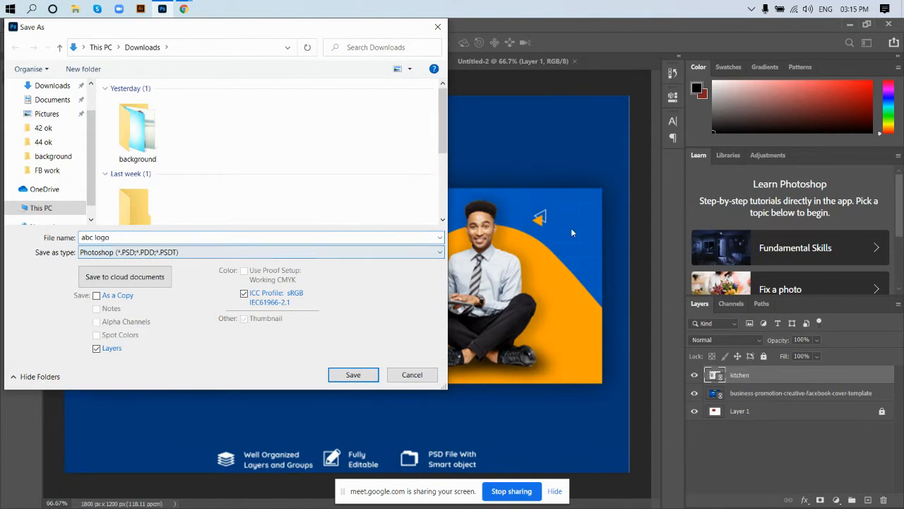
- Review the available file types, save in Photoshop (PSD) format with Maximize Compatibility on, and keep the format options from showing again
left_click(373, 253)
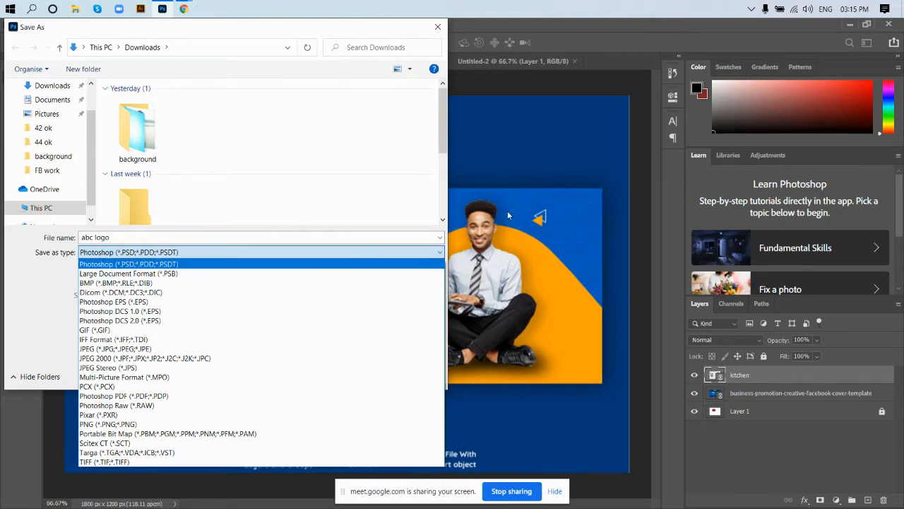
left_click(524, 202)
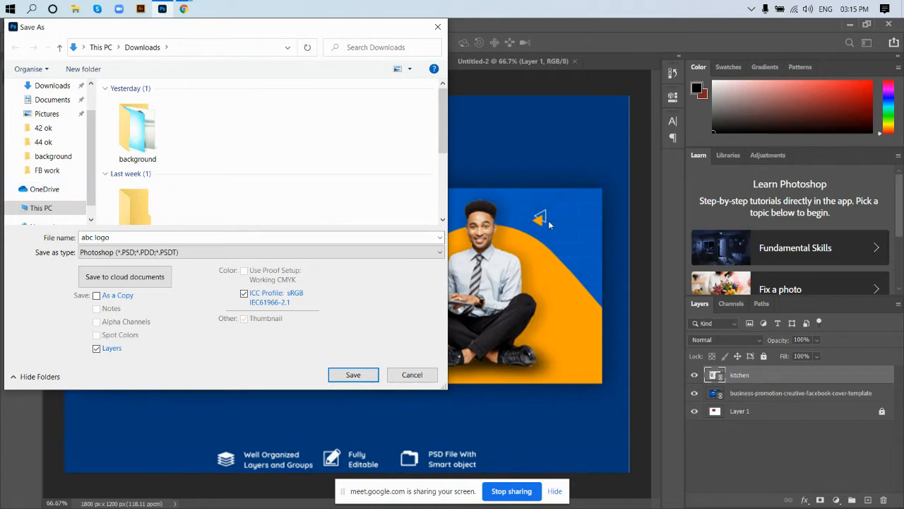
left_click(418, 253)
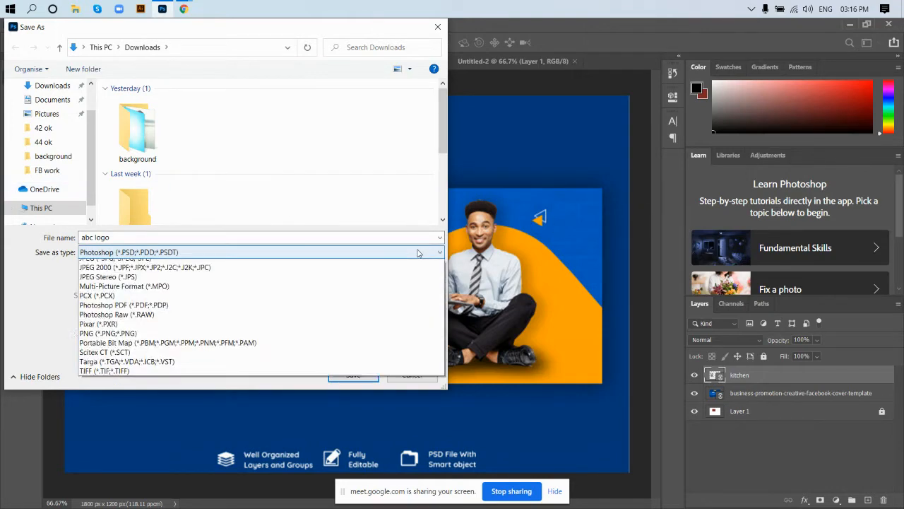
left_click(419, 253)
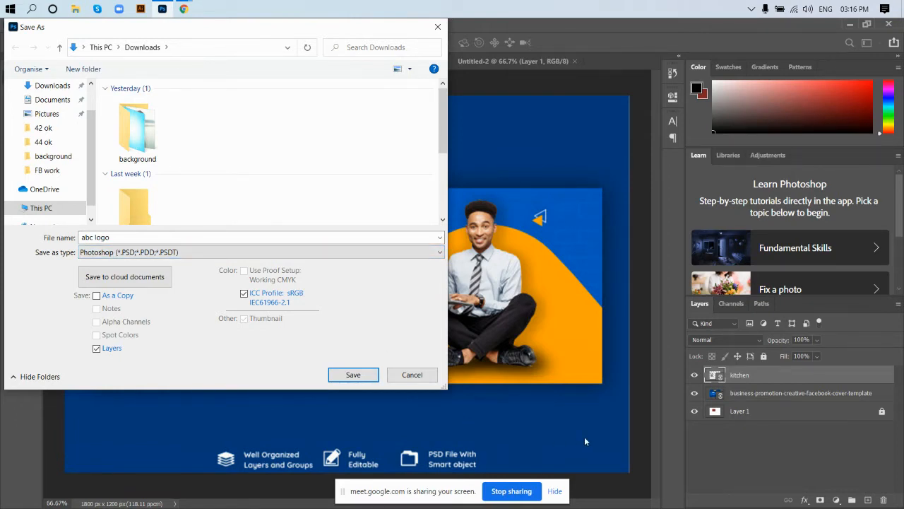
left_click(391, 255)
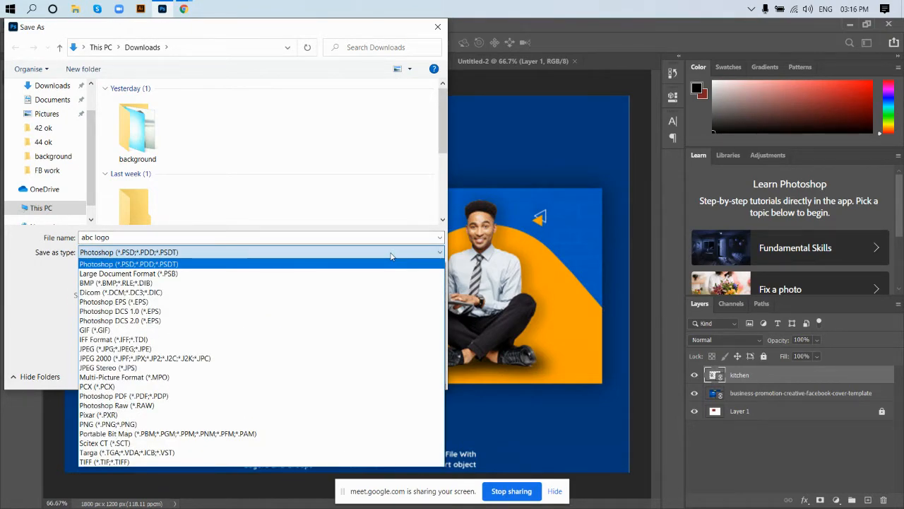
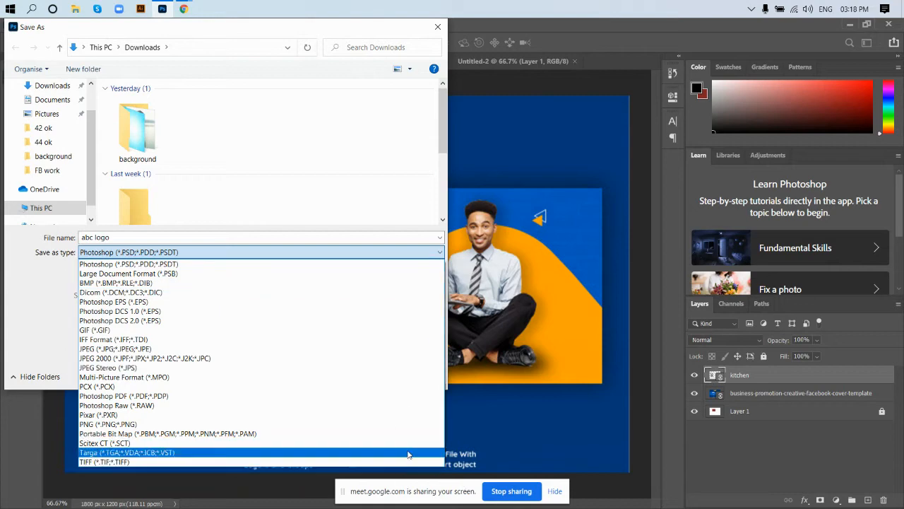
left_click(261, 263)
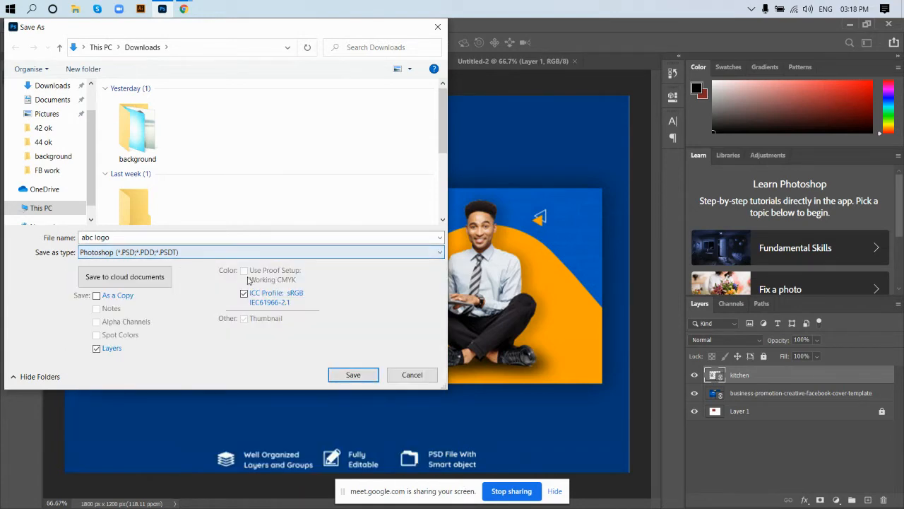
left_click(353, 375)
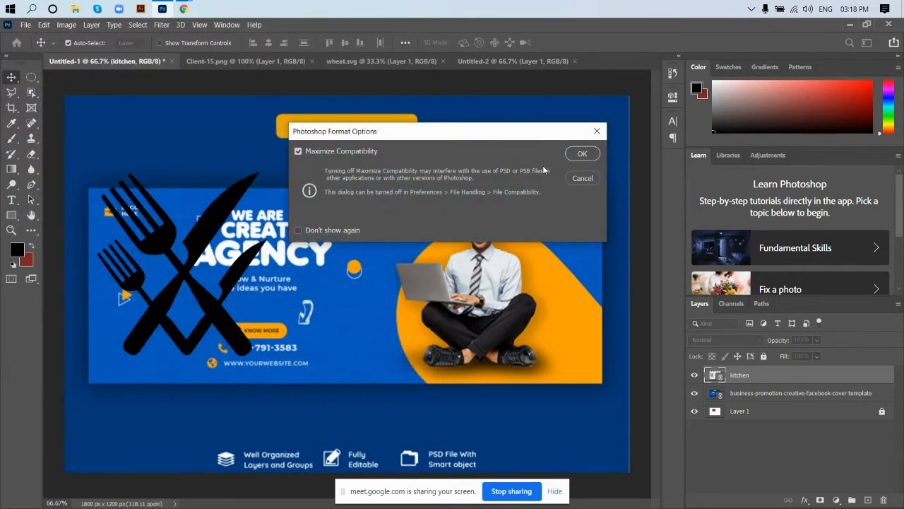
left_click(340, 231)
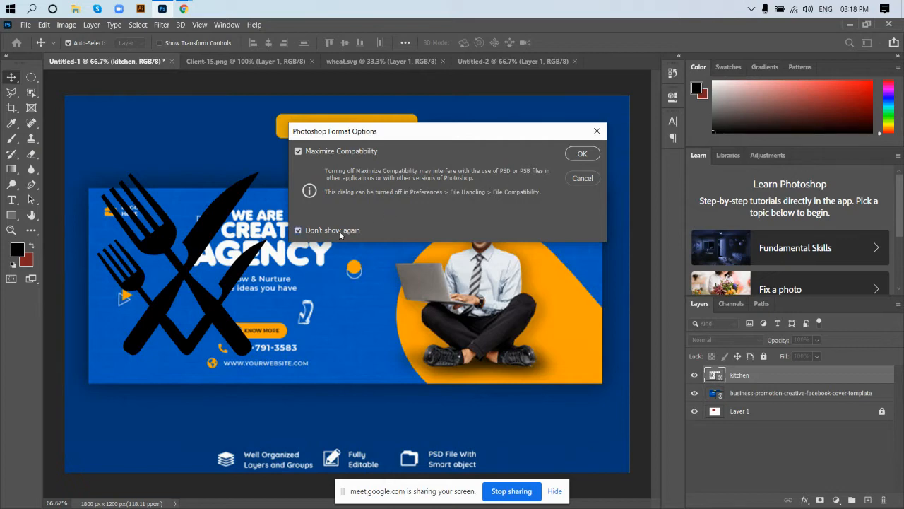
left_click(582, 154)
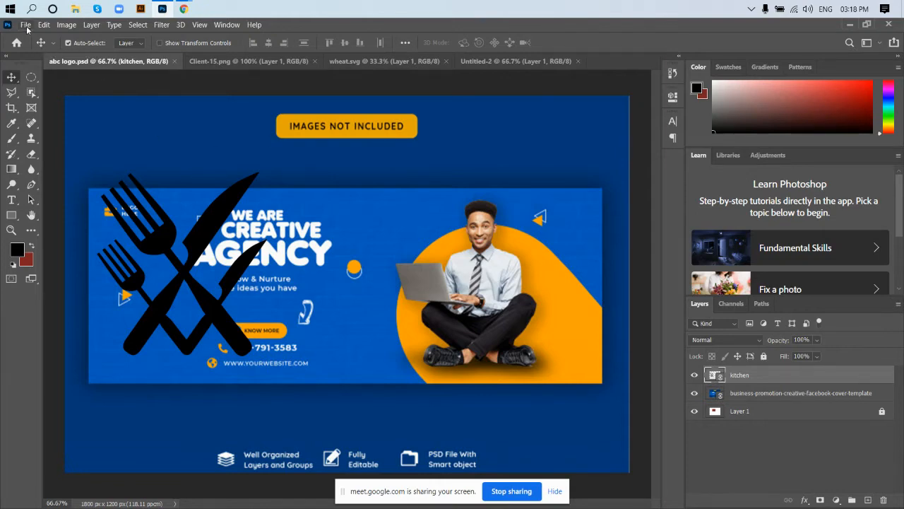
left_click(26, 25)
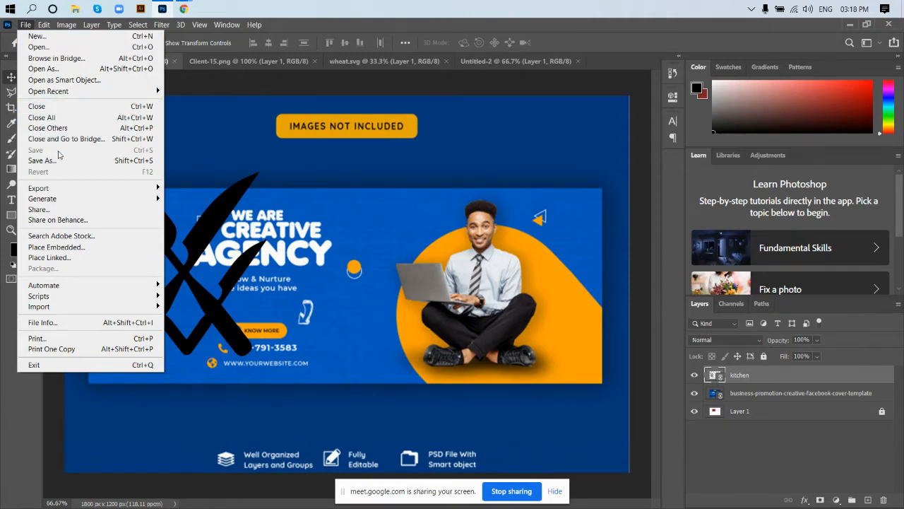
left_click(283, 177)
left_click(26, 25)
left_click(417, 198)
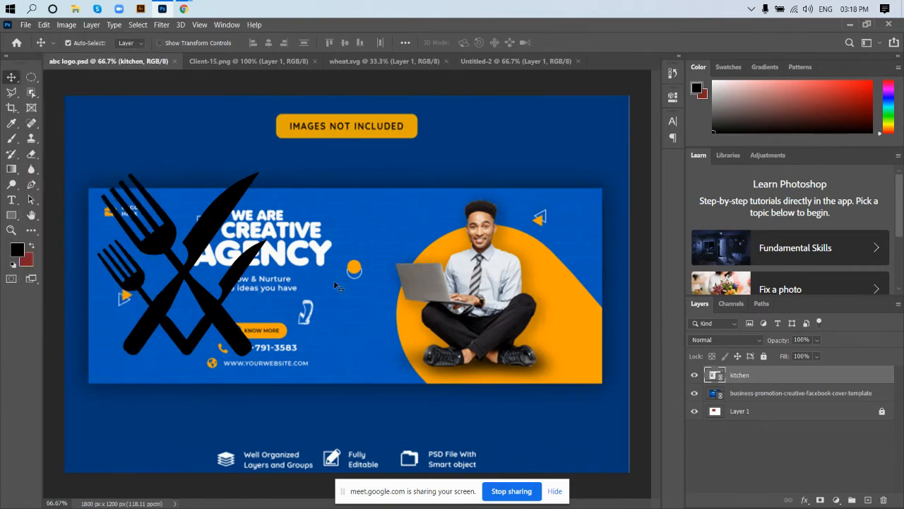
left_click(23, 25)
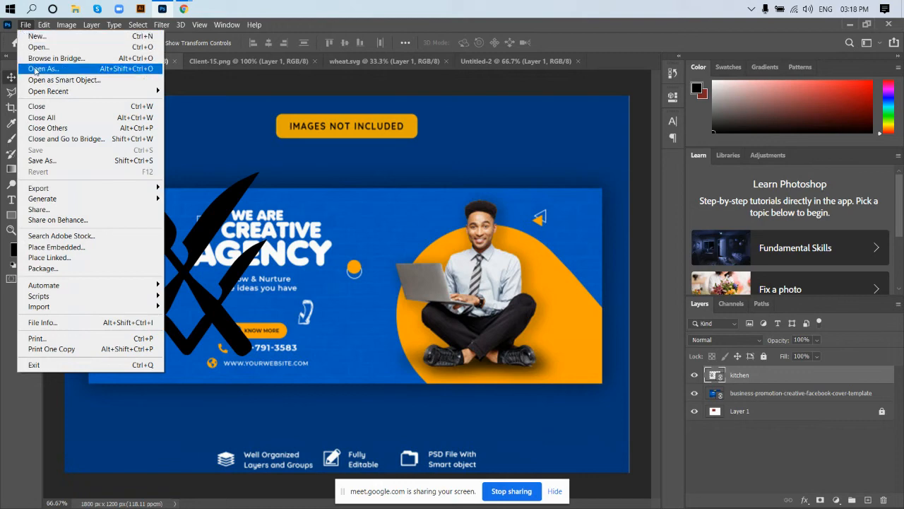
left_click(338, 187)
key("ctrl")
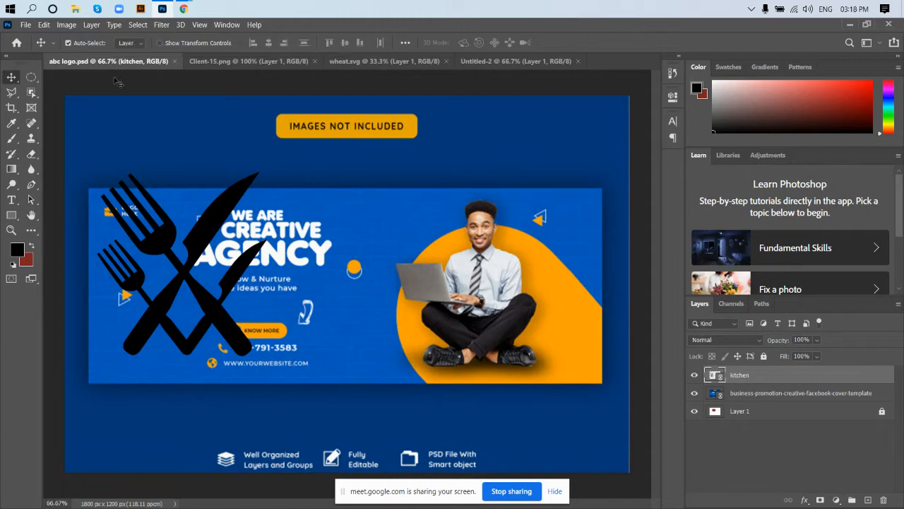
left_click(153, 132)
left_click(26, 24)
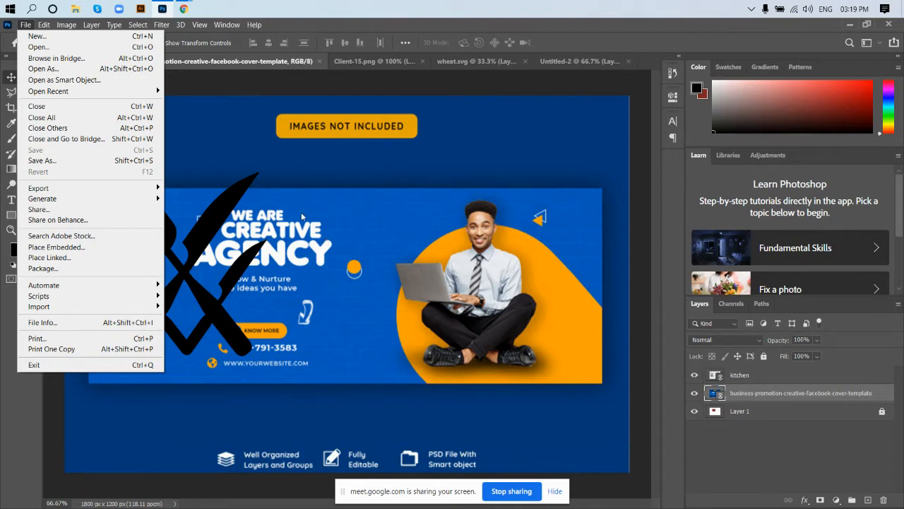
left_click(99, 162)
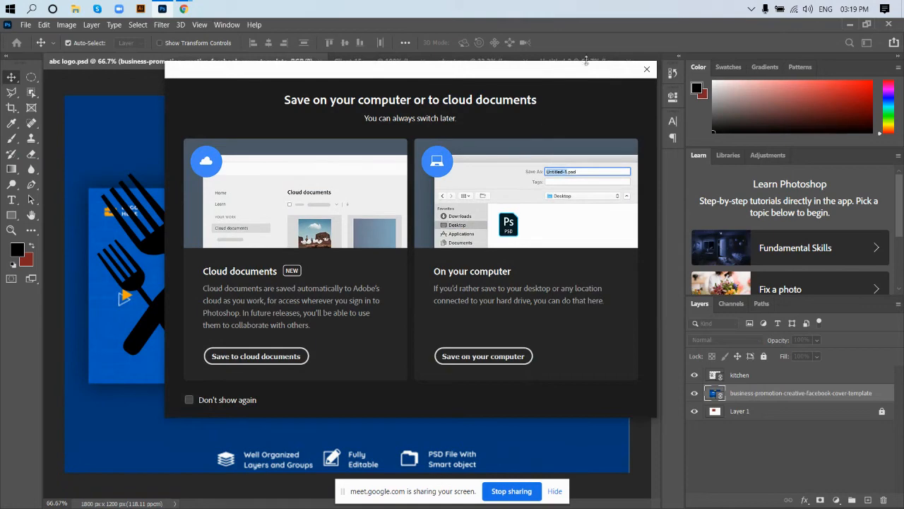
left_click(646, 68)
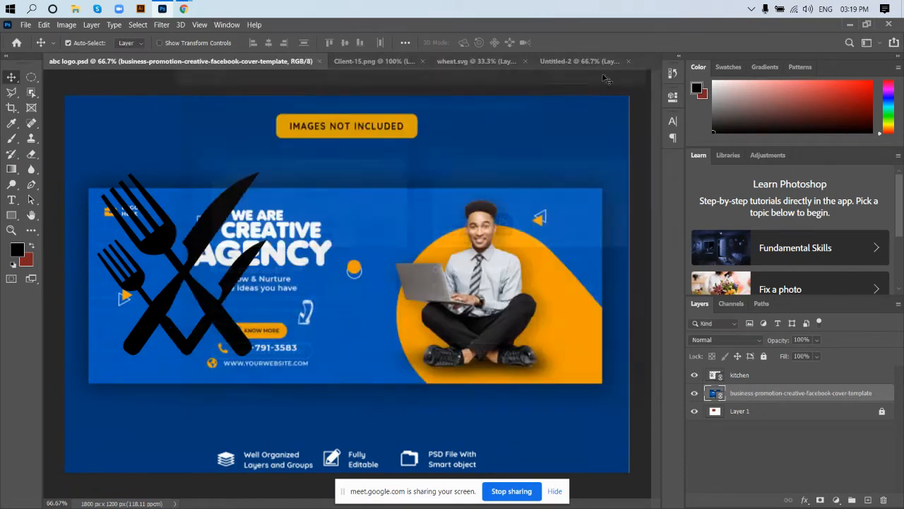
left_click(25, 26)
mouse_move(80, 192)
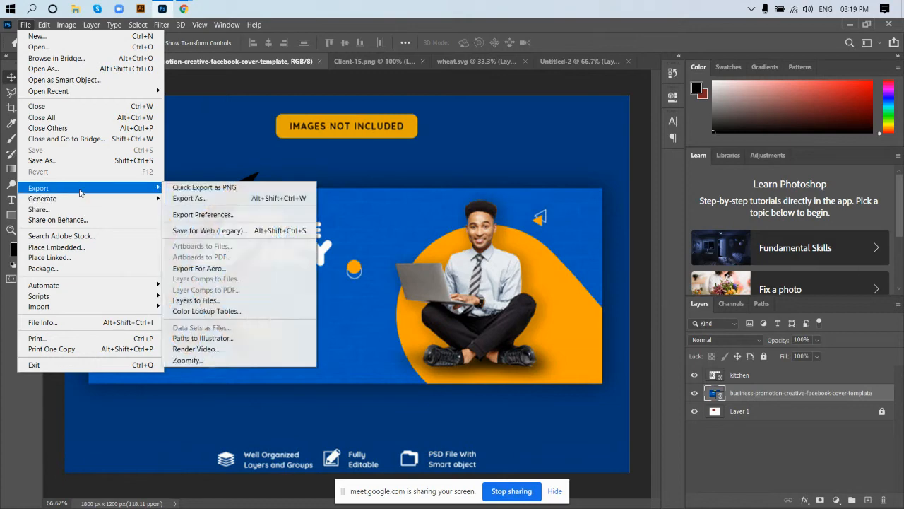
left_click(411, 200)
- Examine the file types offered by Save As for Client-15.png on the computer, and close the dialog without saving
left_click(375, 60)
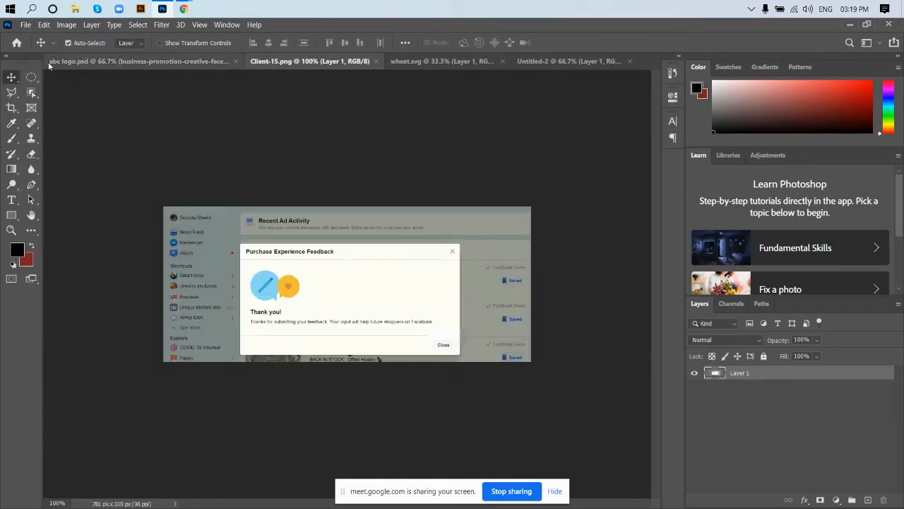
left_click(26, 25)
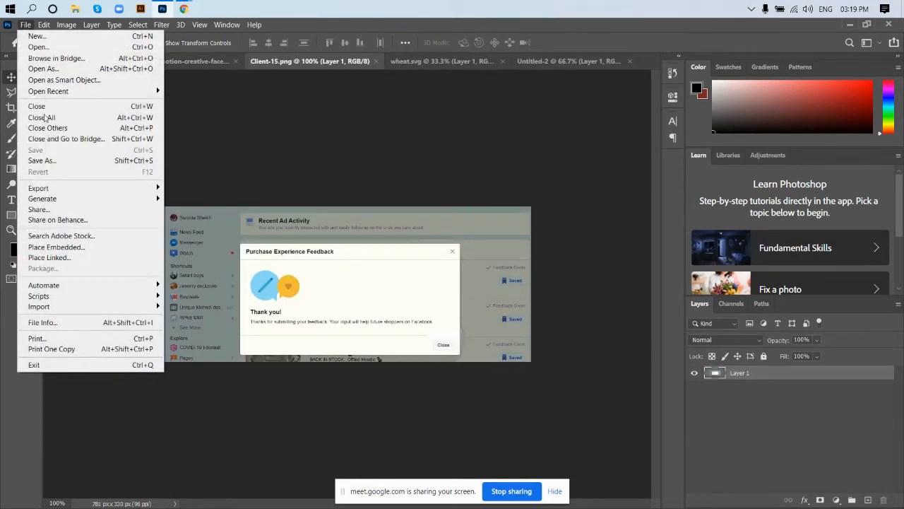
left_click(67, 161)
left_click(486, 359)
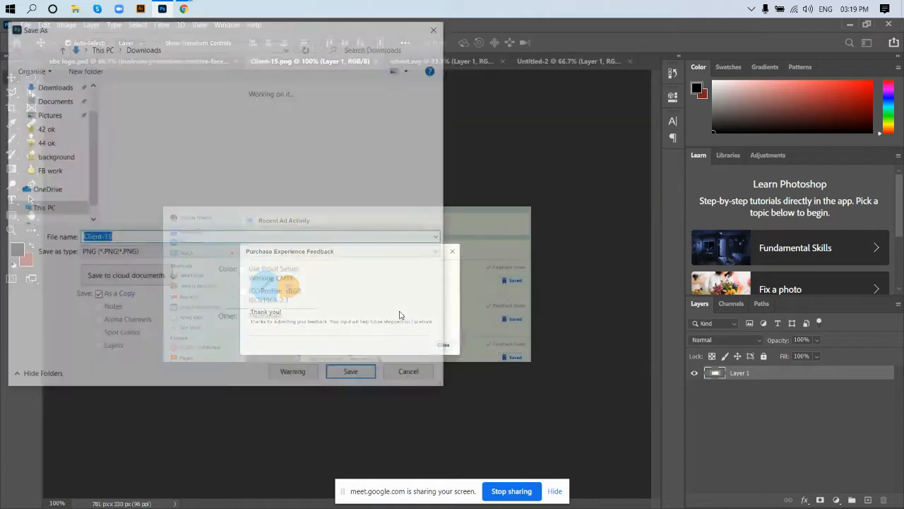
left_click(230, 252)
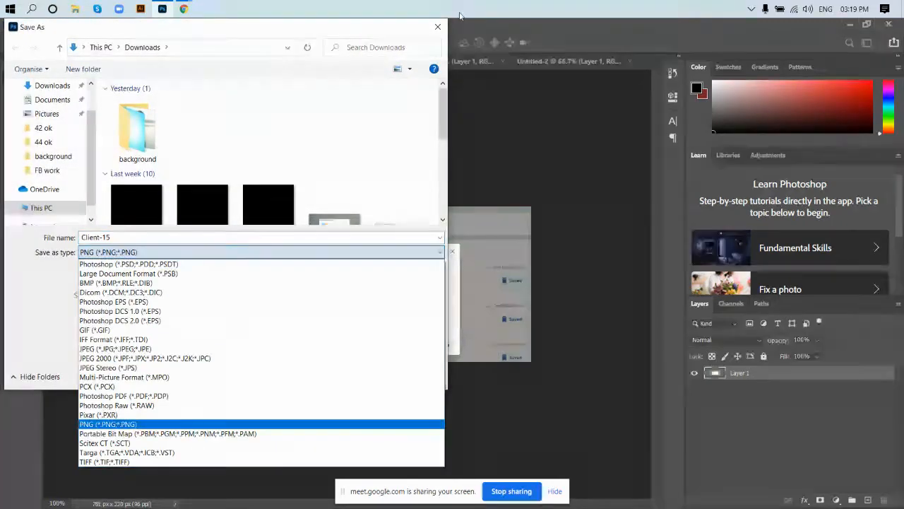
left_click(438, 28)
left_click(438, 30)
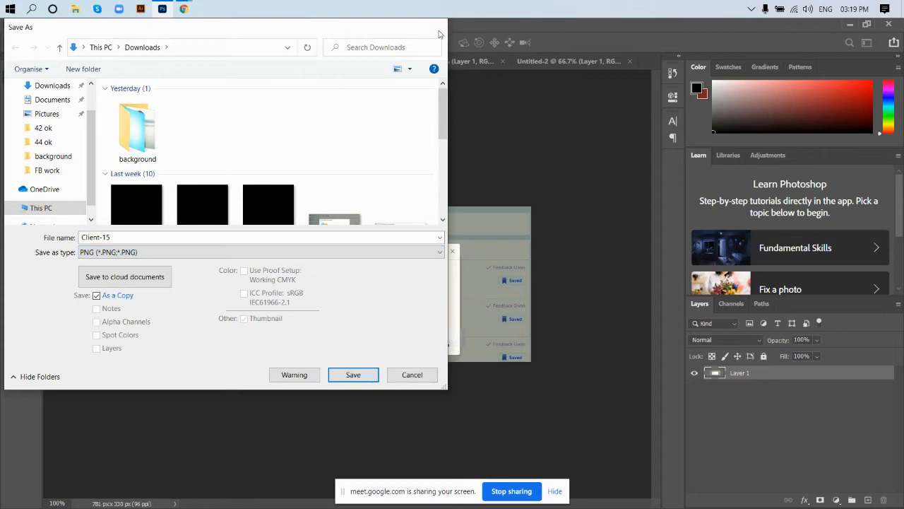
- Save a PNG copy of abc logo.psd on the computer in Downloads, using the Large file size (Fastest saving) option
left_click(156, 56)
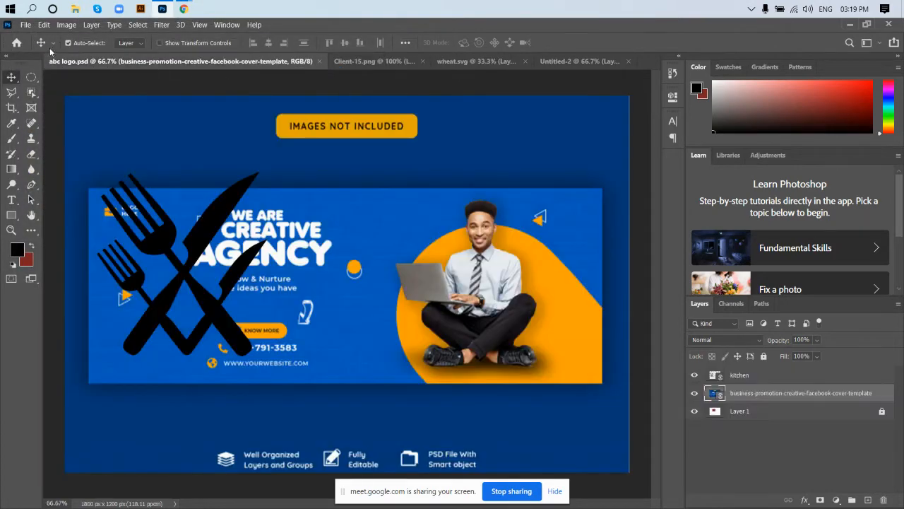
left_click(26, 25)
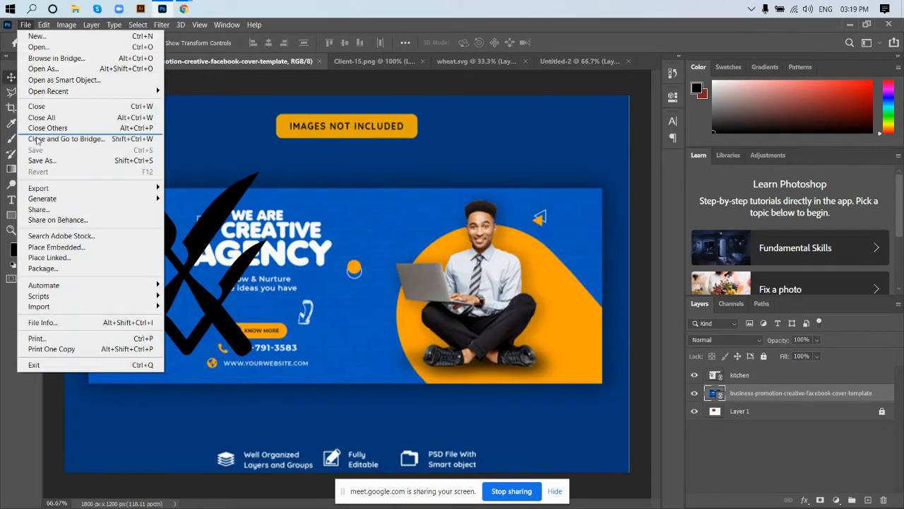
left_click(74, 163)
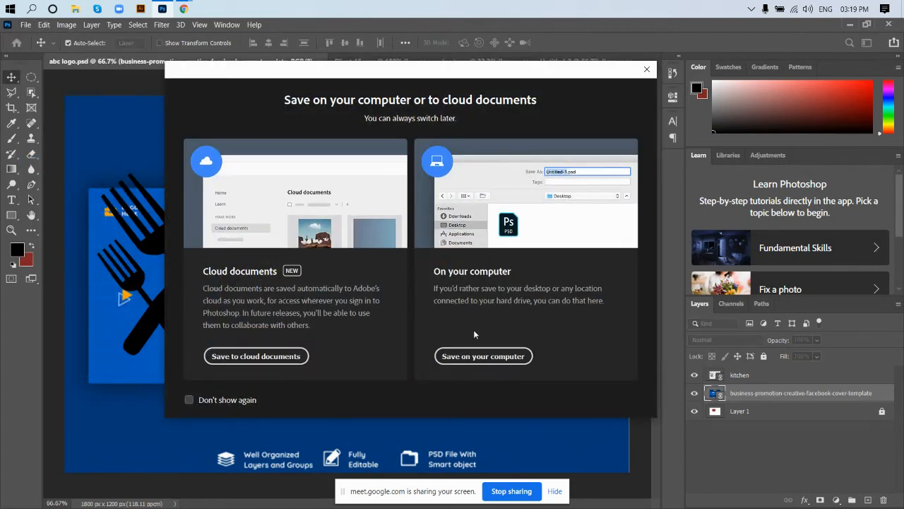
left_click(485, 357)
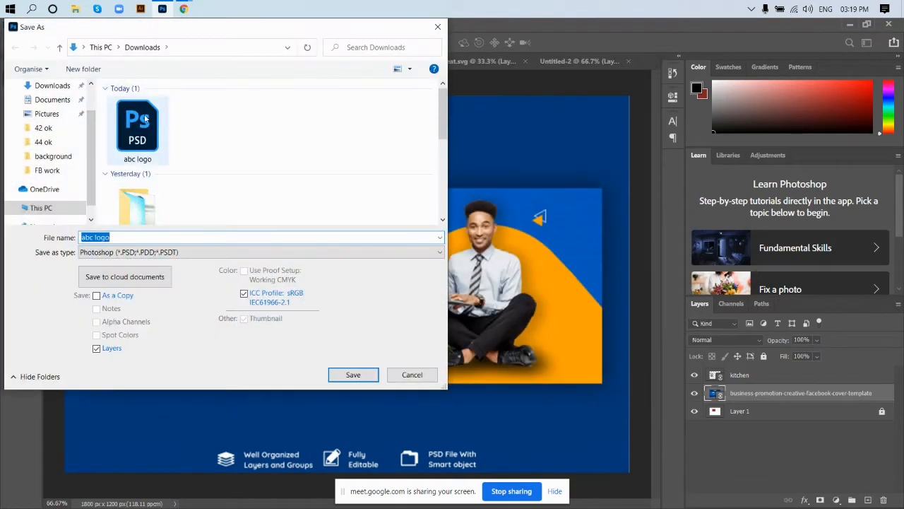
left_click(227, 255)
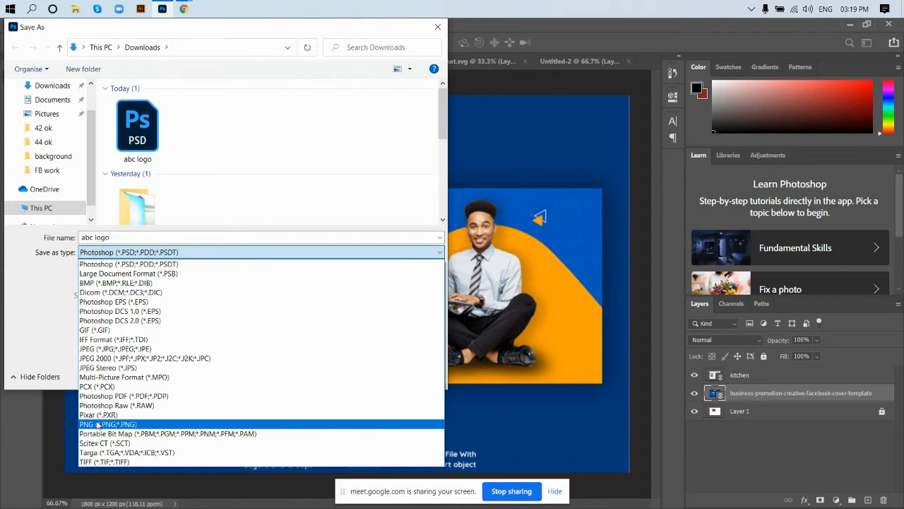
left_click(97, 424)
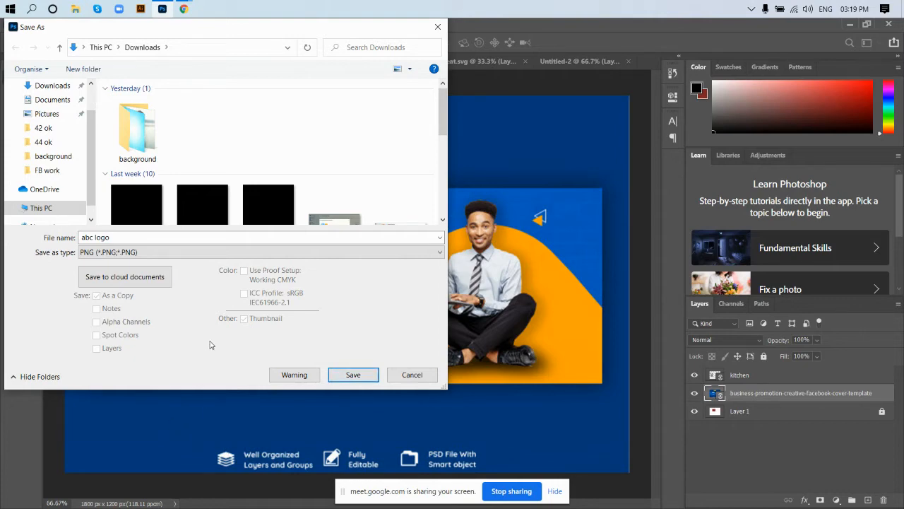
left_click(356, 375)
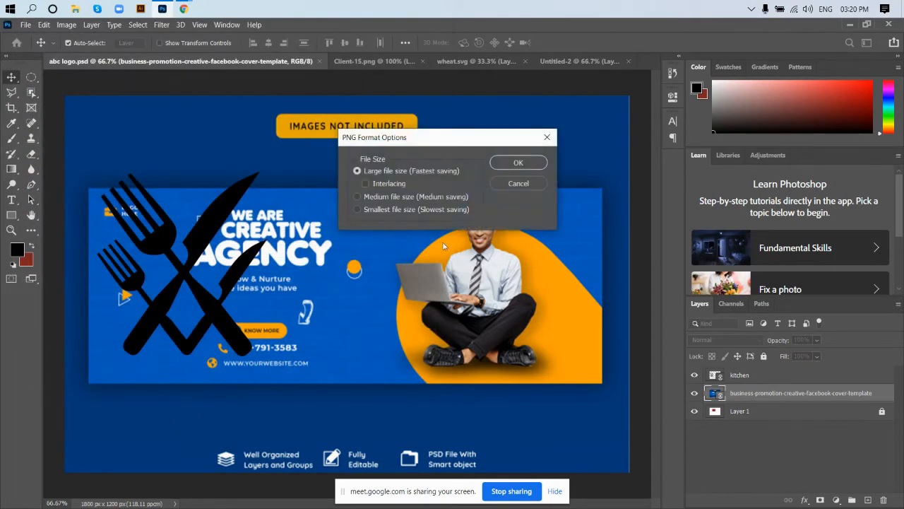
left_click(519, 163)
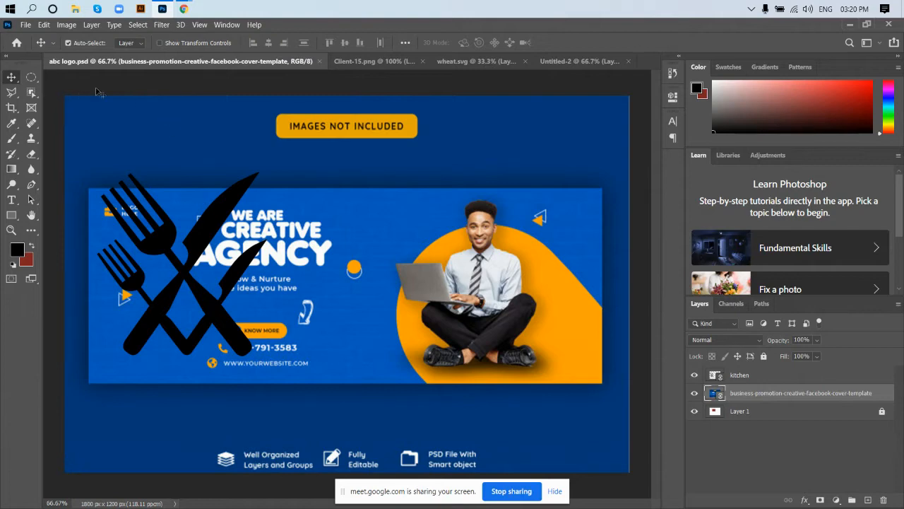
- Start saving abc logo on the computer in JPEG format, keeping the cloud-or-computer save prompt from showing again
left_click(25, 25)
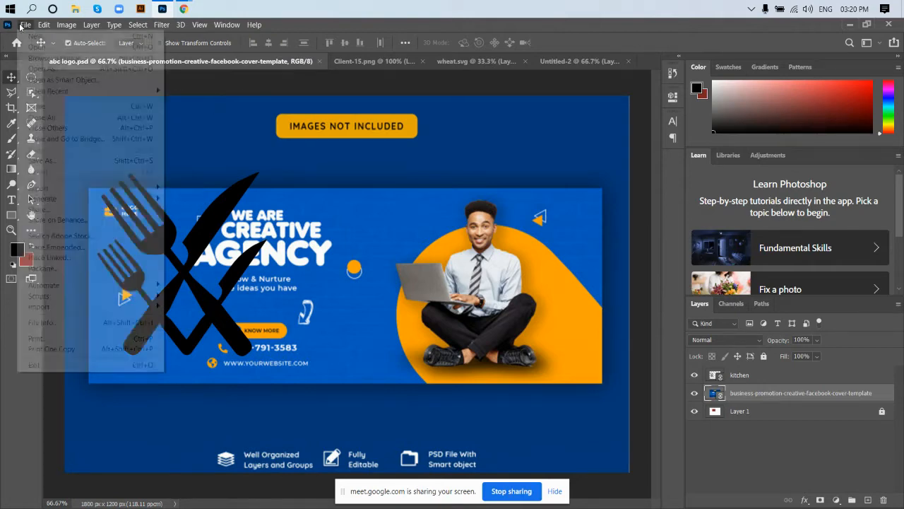
left_click(60, 161)
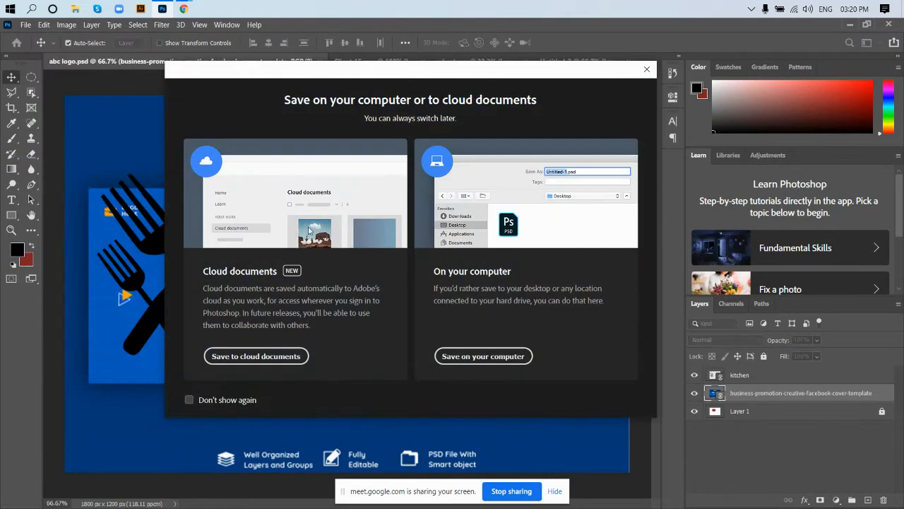
left_click(188, 401)
left_click(510, 357)
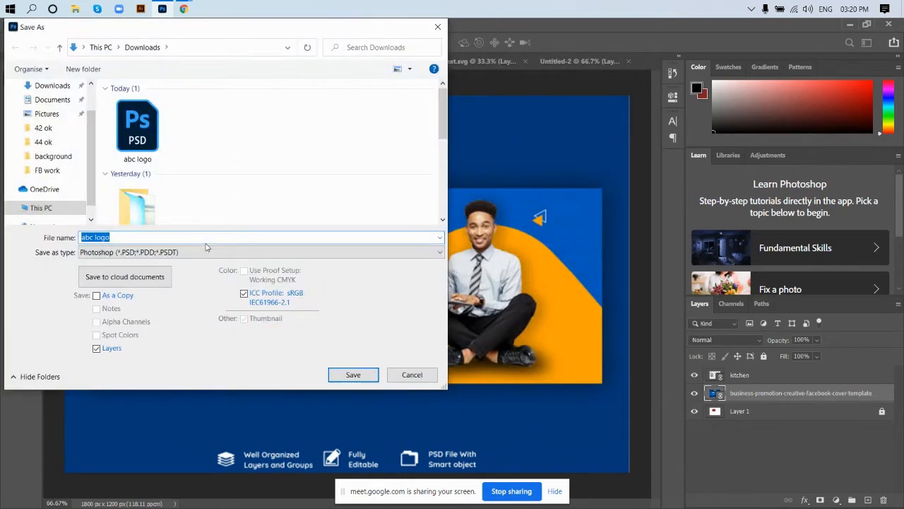
left_click(207, 251)
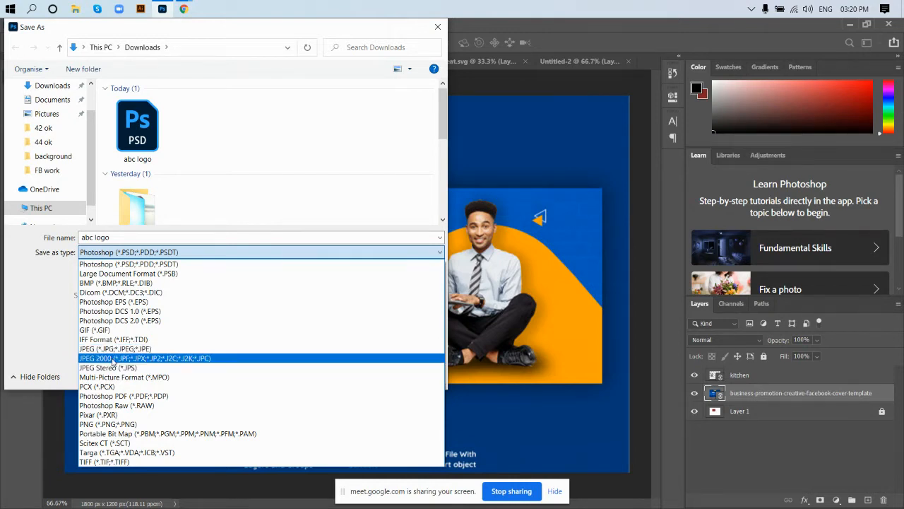
left_click(188, 349)
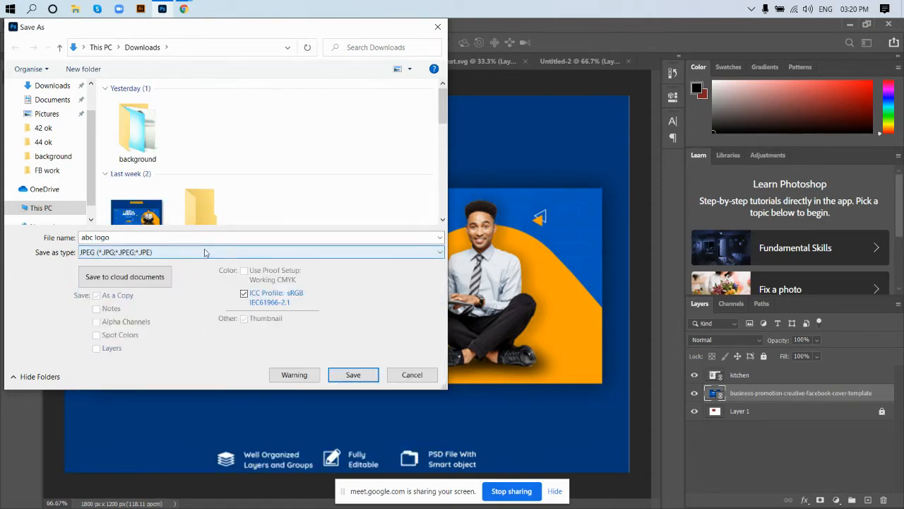
left_click(351, 376)
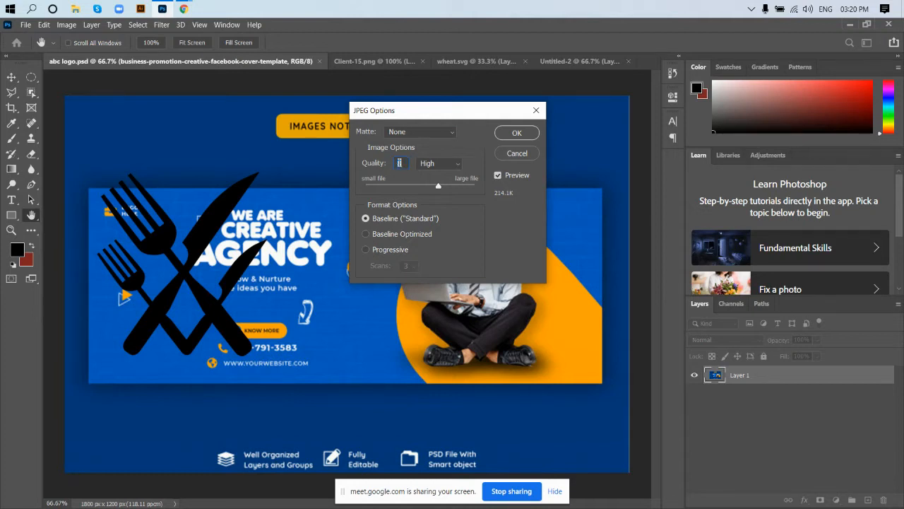
- Demonstrate different JPEG quality levels and set the quality to 12 (Maximum)
scroll(406, 163, "up", 4)
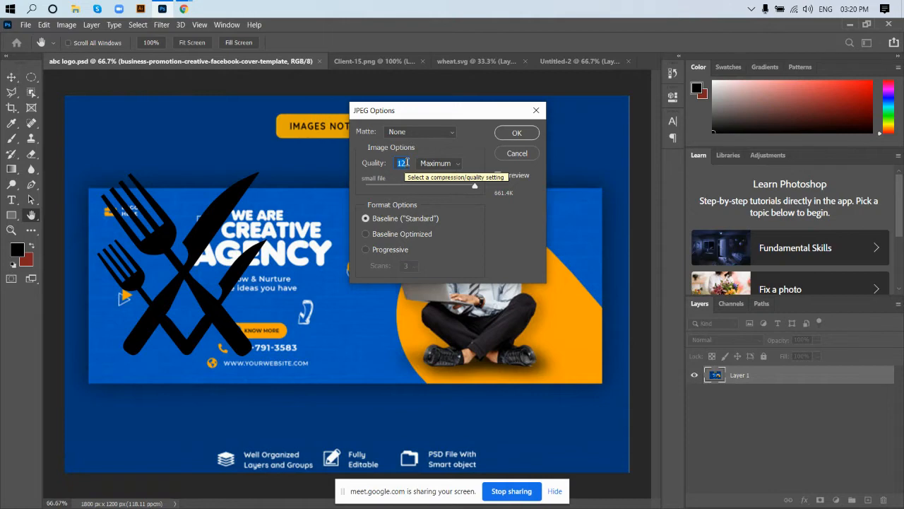
left_click(448, 186)
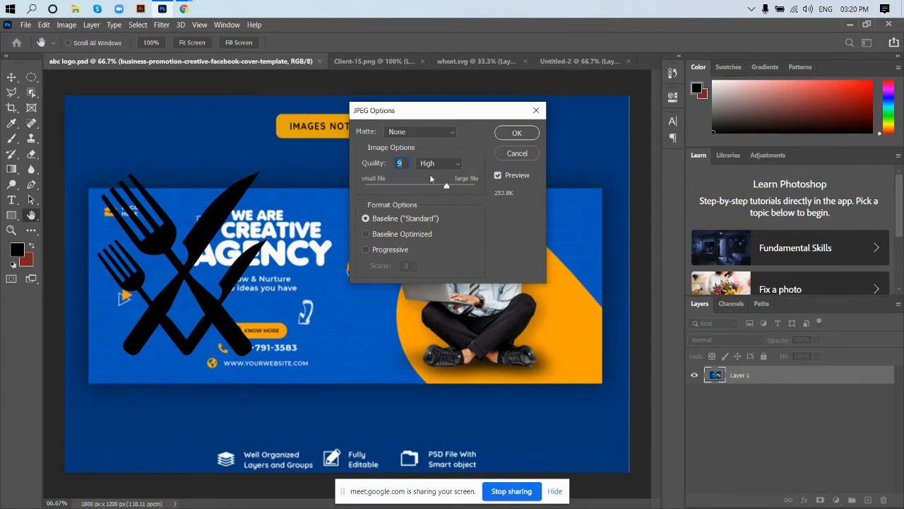
left_click_drag(449, 186, 487, 192)
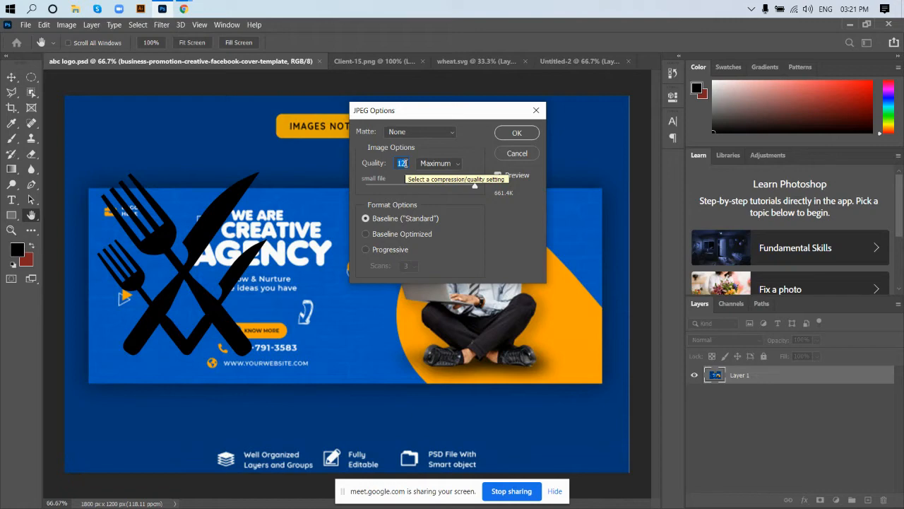
left_click(458, 163)
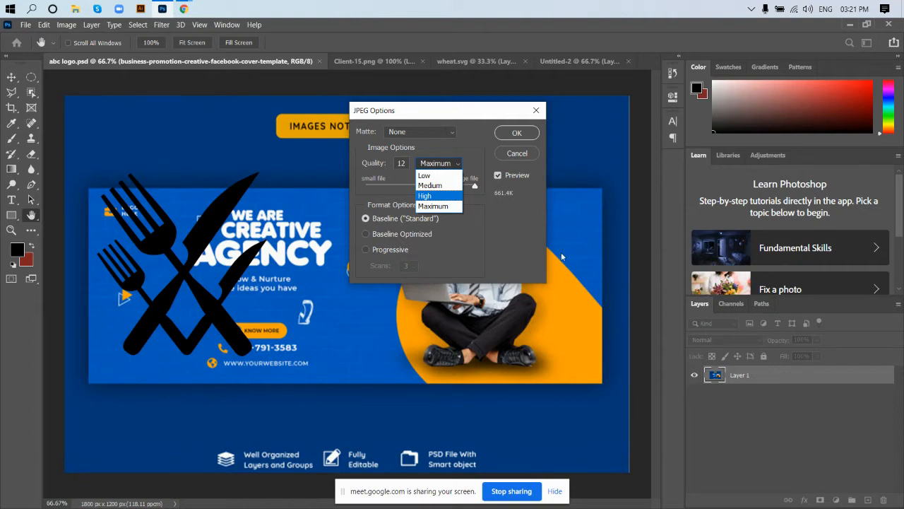
left_click(406, 164)
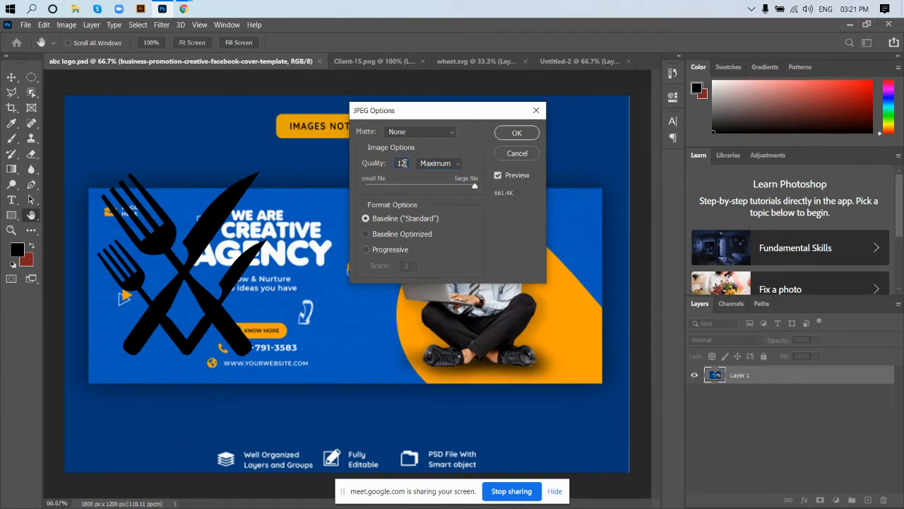
scroll(404, 163, "down", 5)
scroll(402, 164, "up", 3)
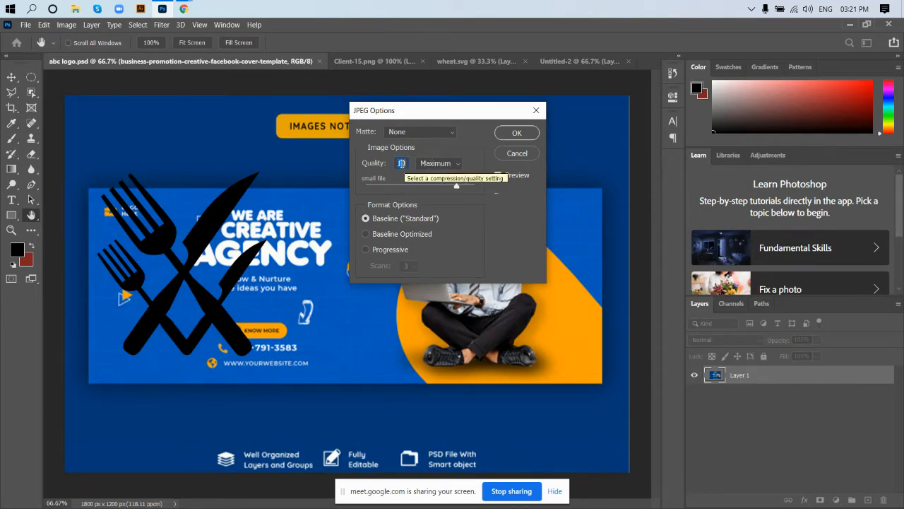
scroll(402, 163, "up", 2)
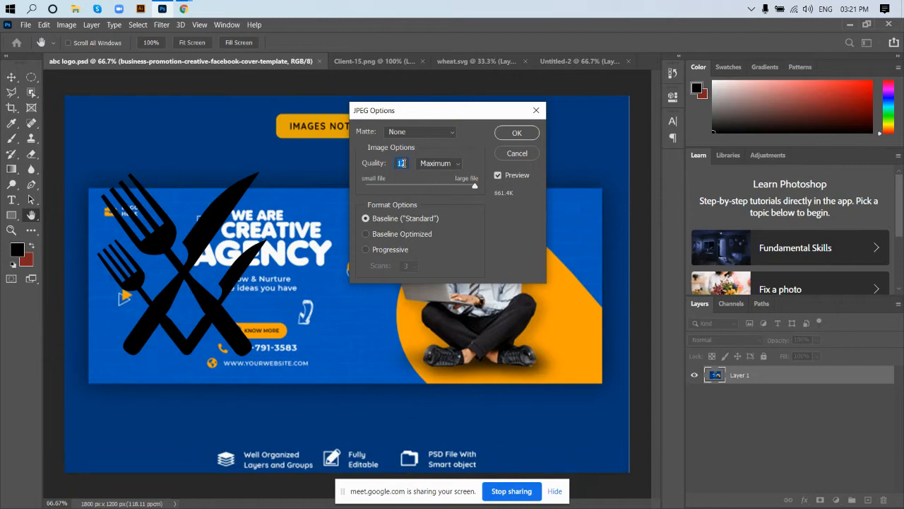
- Switch to the Google Meet call in Chrome and look through the list of participants
left_click(185, 10)
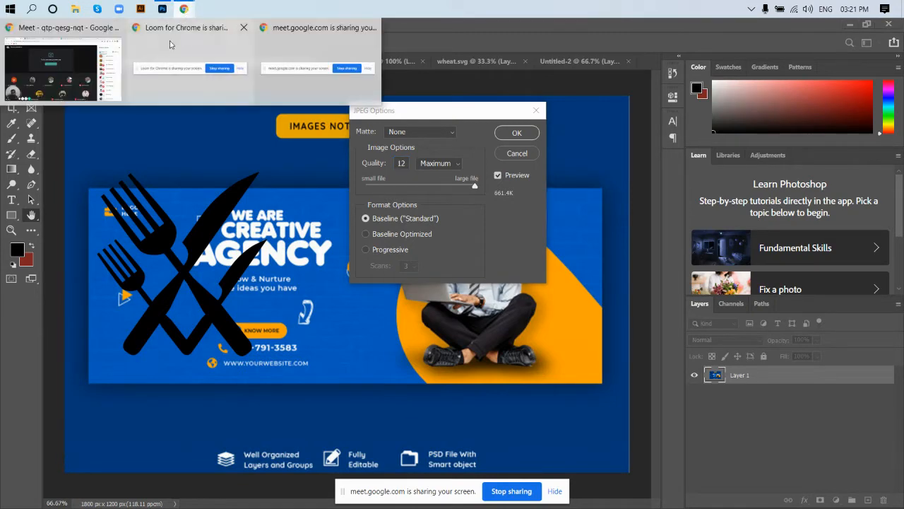
left_click(63, 69)
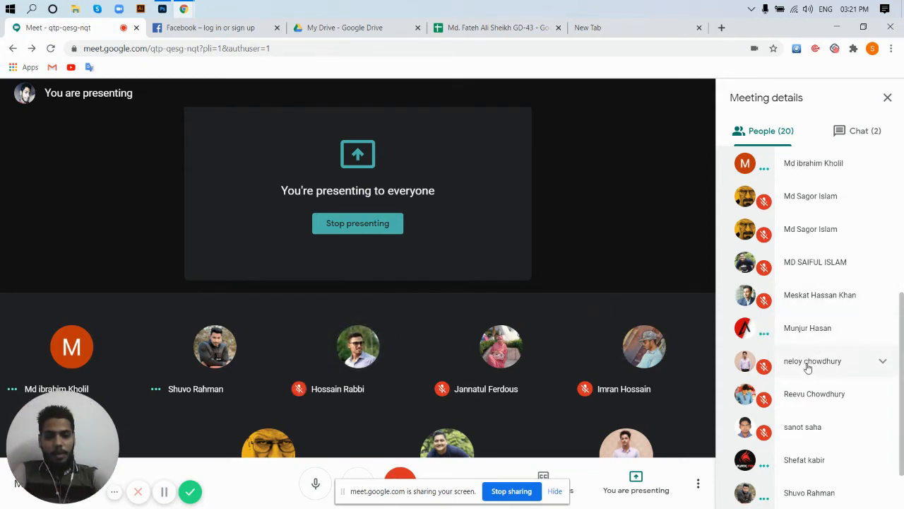
scroll(858, 329, "down", 1)
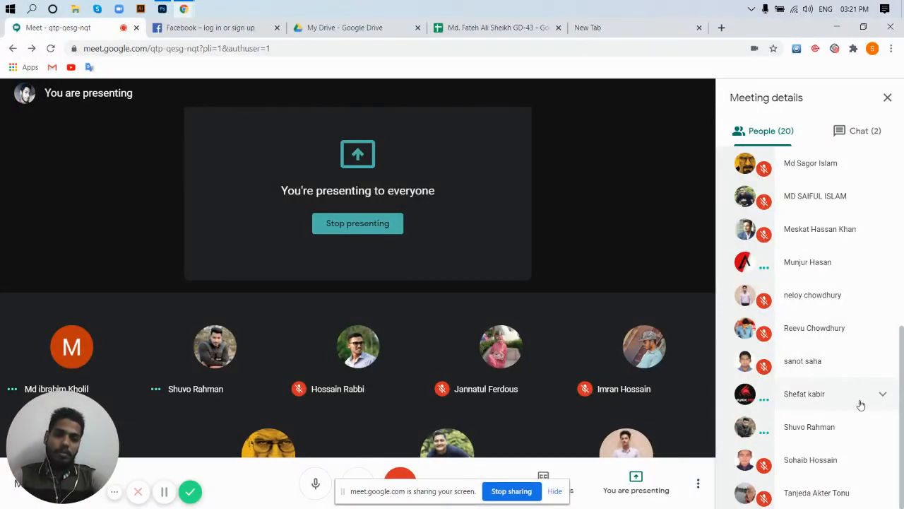
scroll(848, 362, "up", 4)
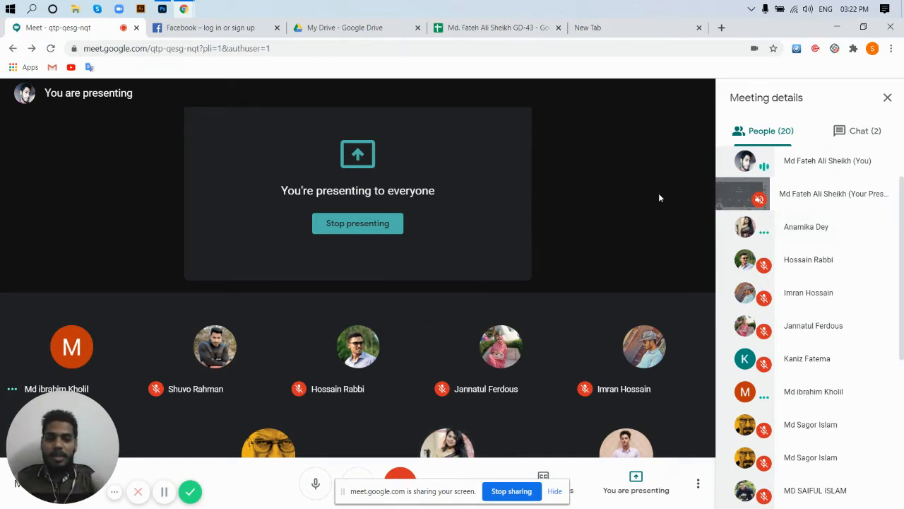
- Return to Photoshop and complete the JPEG save of abc logo with the chosen options
left_click(162, 9)
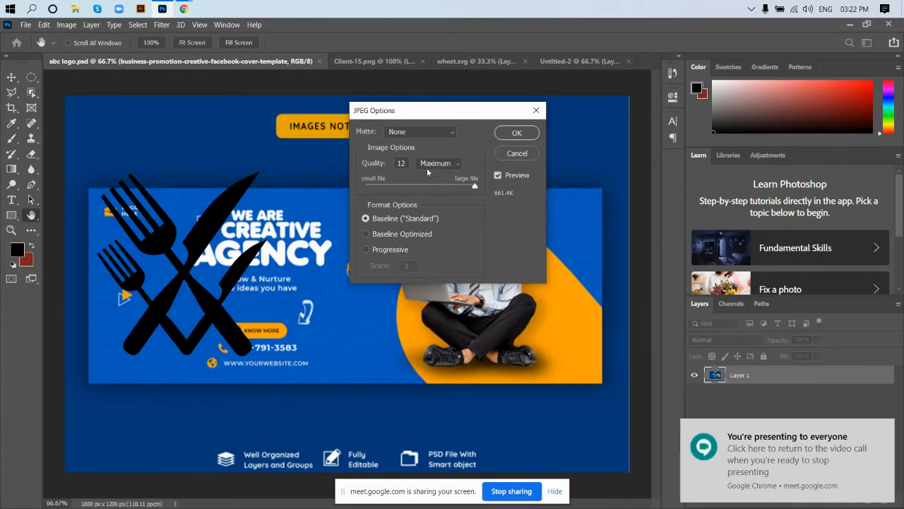
left_click(516, 134)
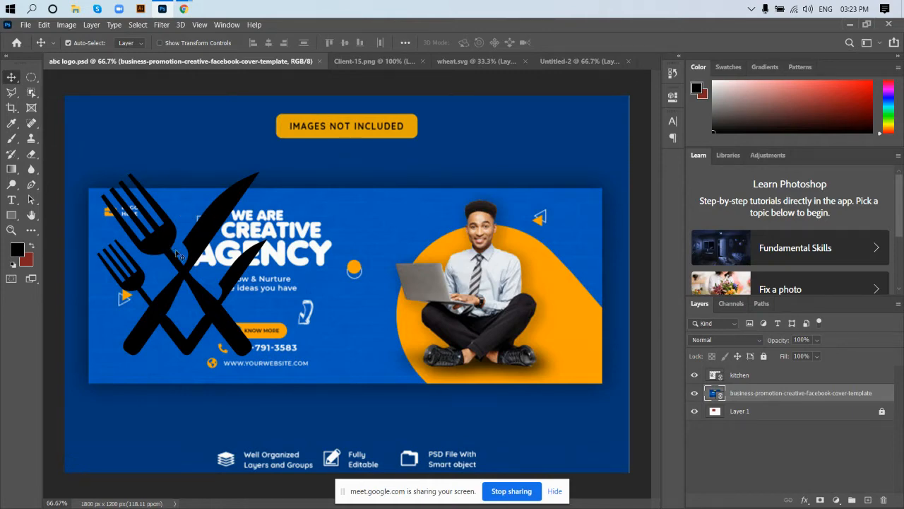
- Move the kitchen graphic over the seated man and back over the headline to show it is a separate layer
left_click_drag(216, 272, 427, 246)
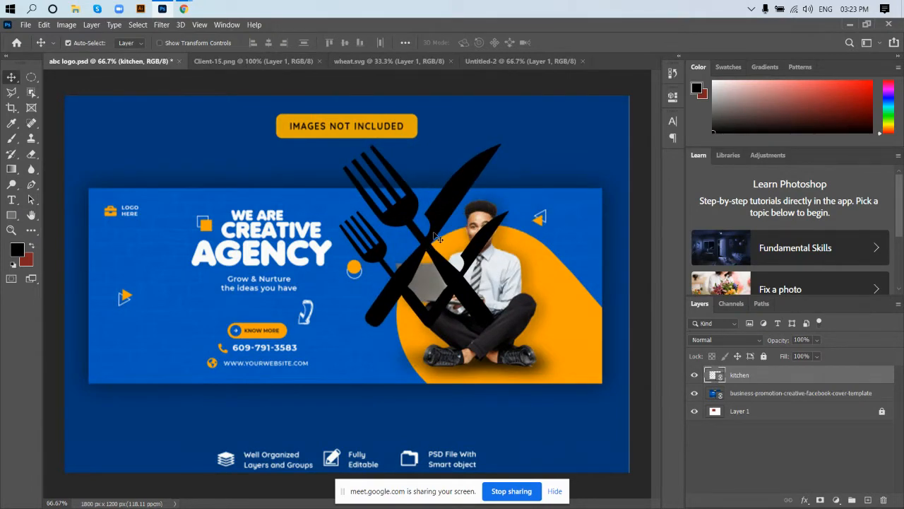
left_click_drag(440, 226, 264, 257)
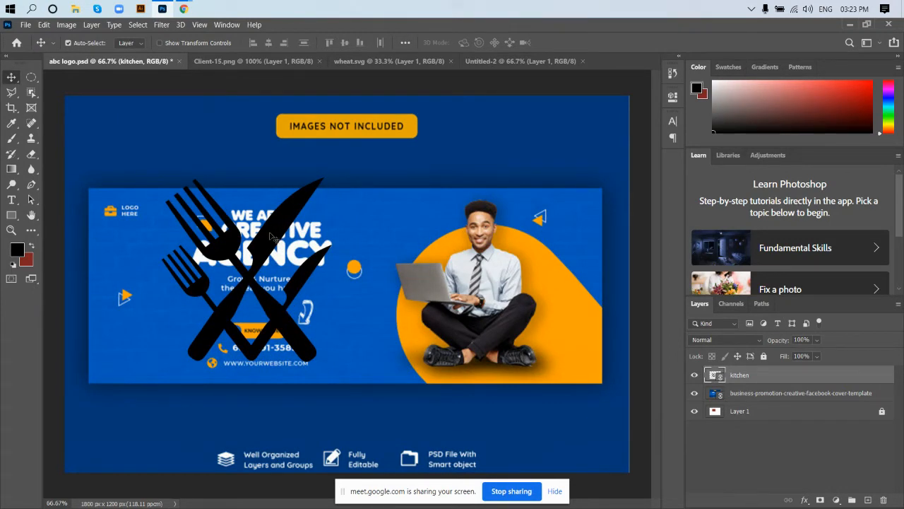
- Open the contents of the kitchen smart object to examine them, and close kitchen.png without changes
double_click(721, 378)
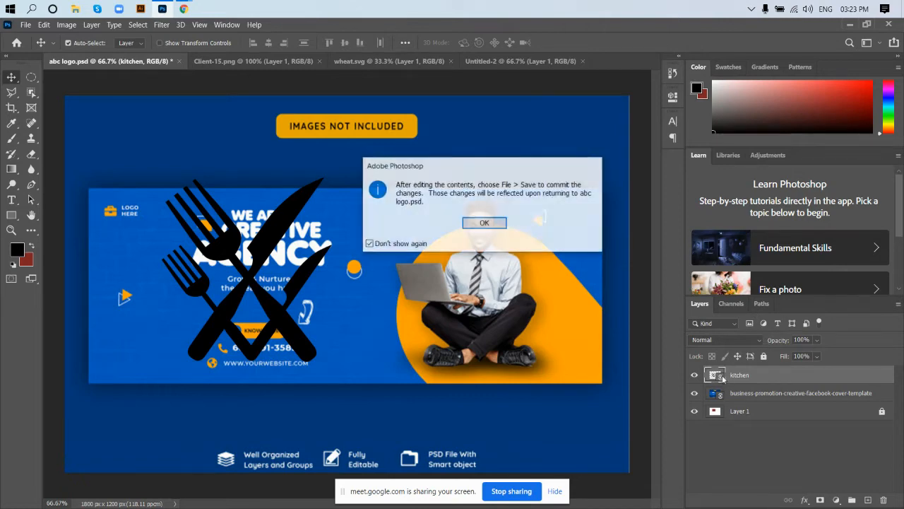
left_click(495, 223)
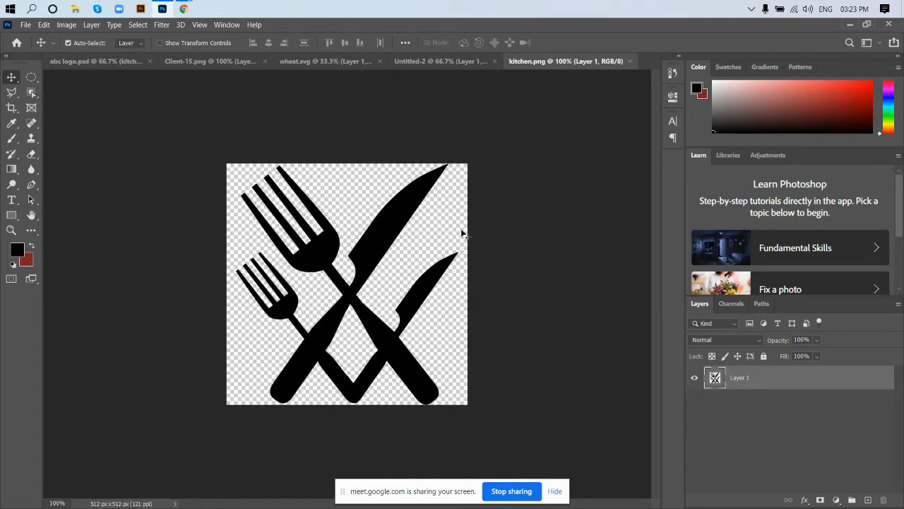
left_click(630, 60)
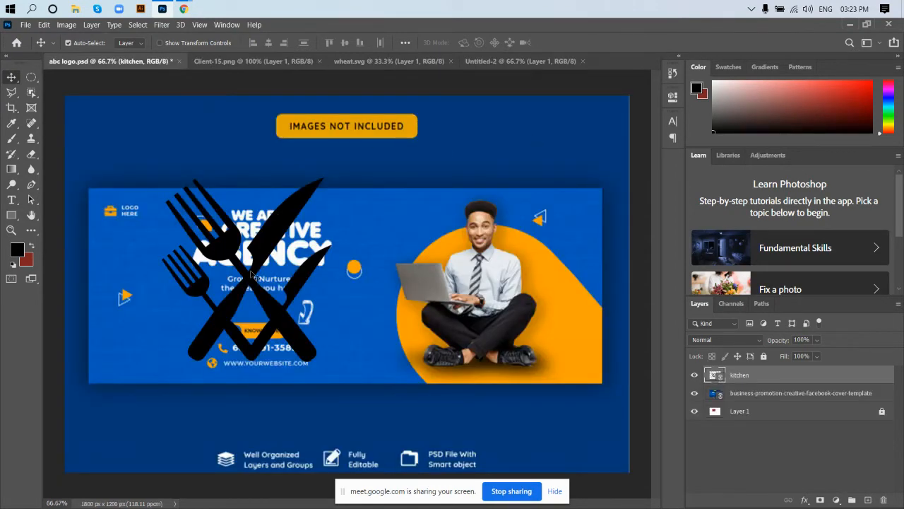
- Move the kitchen graphic off the headline to the banner's left end, over the logo placeholder
left_click_drag(256, 274, 187, 238)
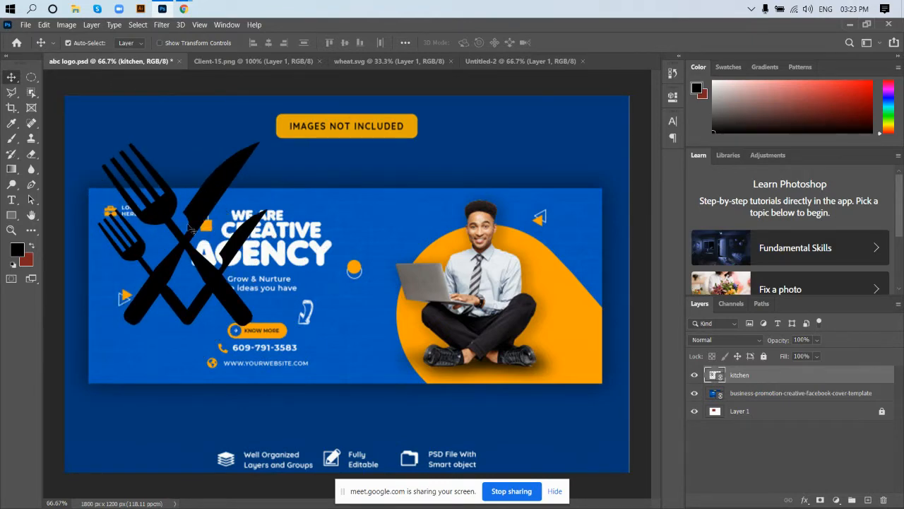
left_click_drag(196, 249, 166, 281)
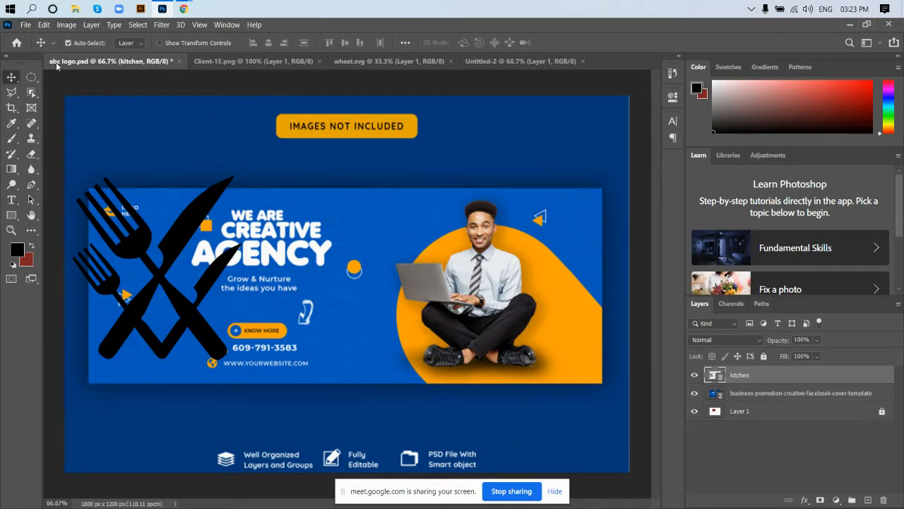
- Review the export commands available for the abc logo document without running any of them
left_click(25, 27)
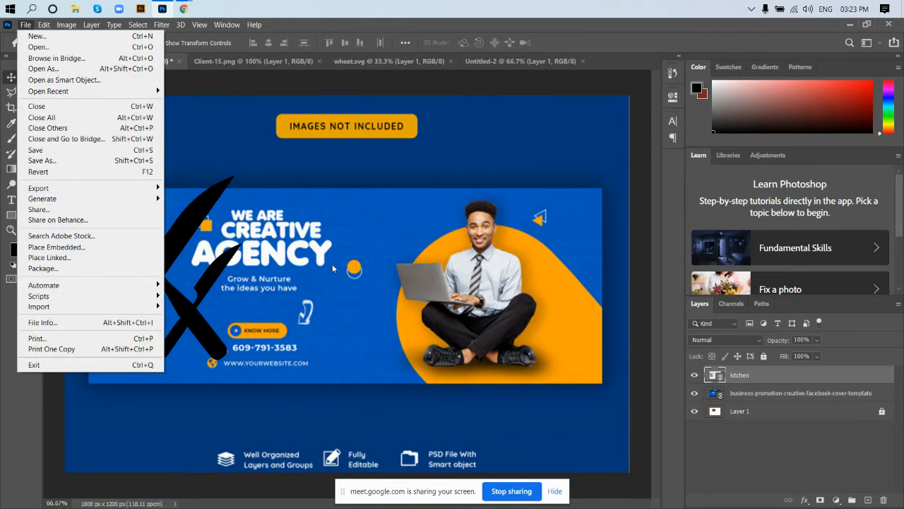
mouse_move(122, 188)
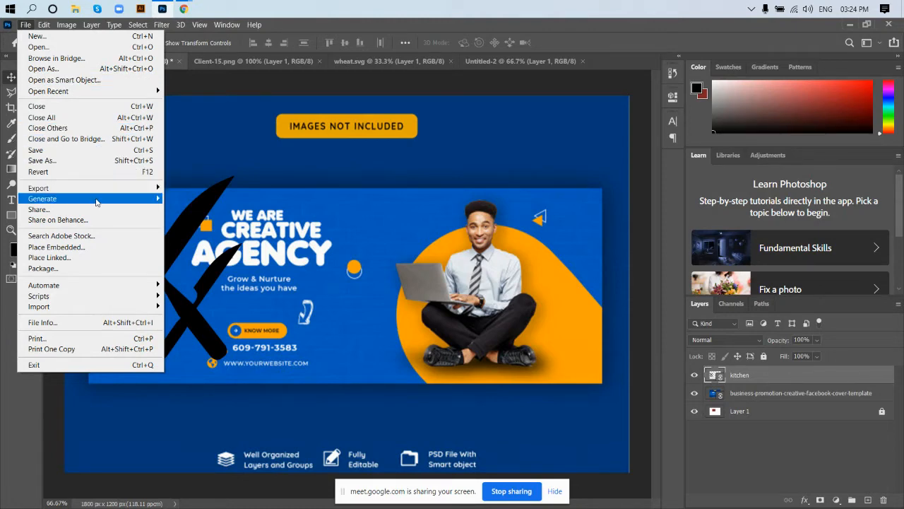
mouse_move(93, 193)
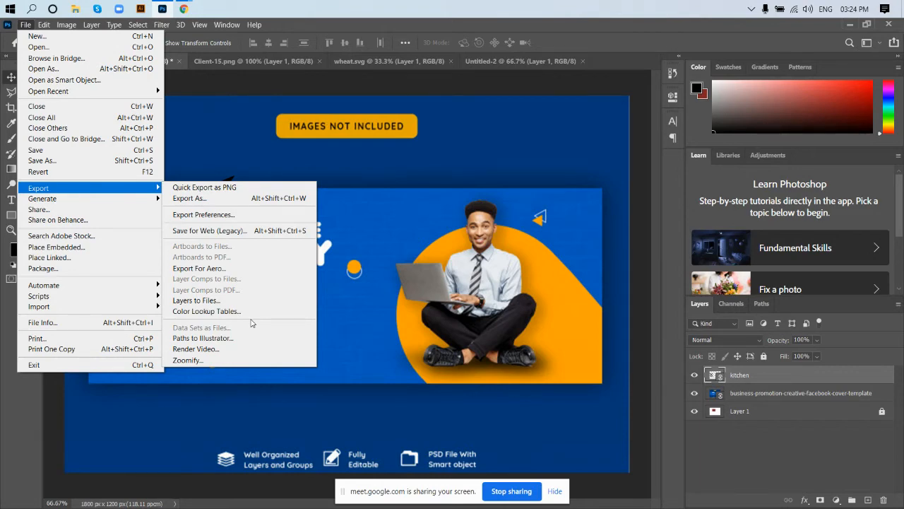
left_click(457, 202)
- Switch to Chrome and search Google for alphasoft in the empty new tab
mouse_move(183, 9)
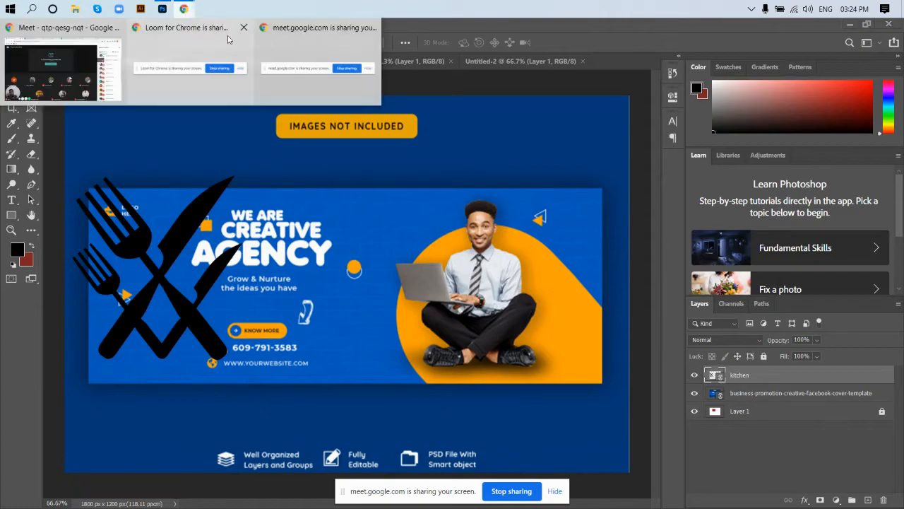
left_click(91, 44)
left_click(580, 27)
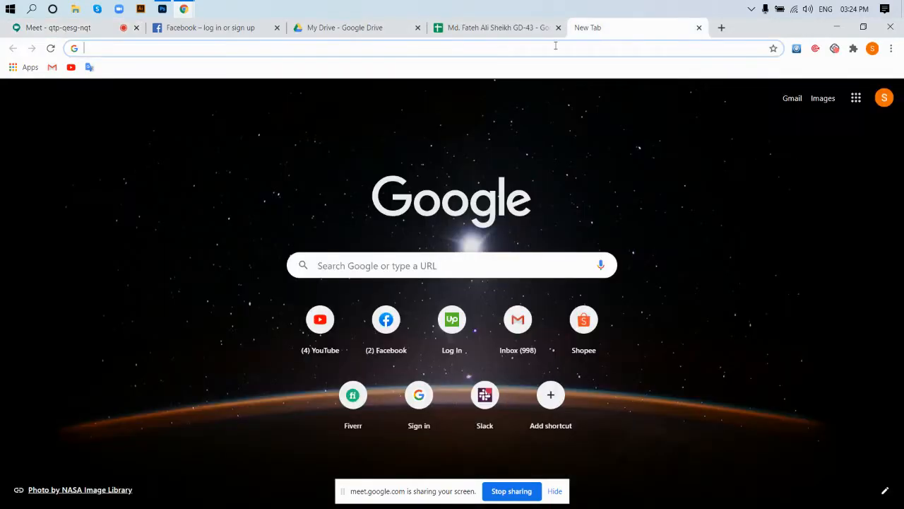
left_click(479, 51)
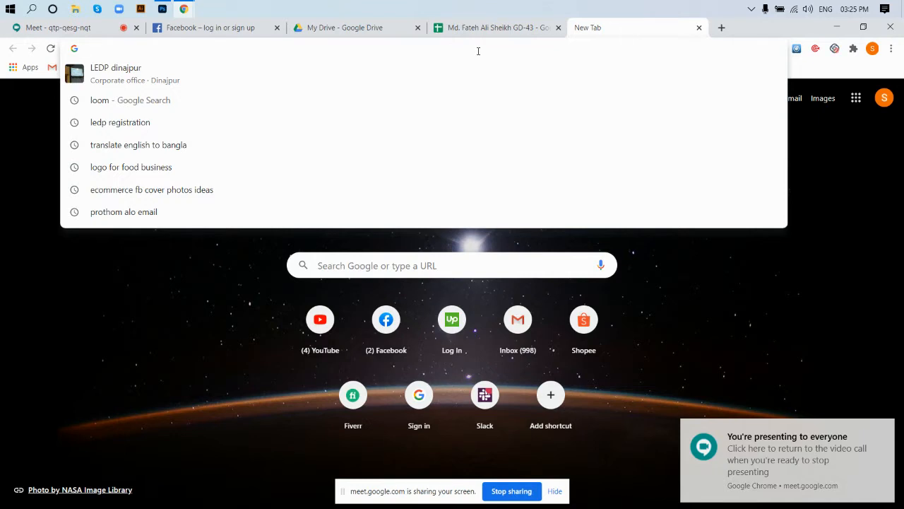
type("al")
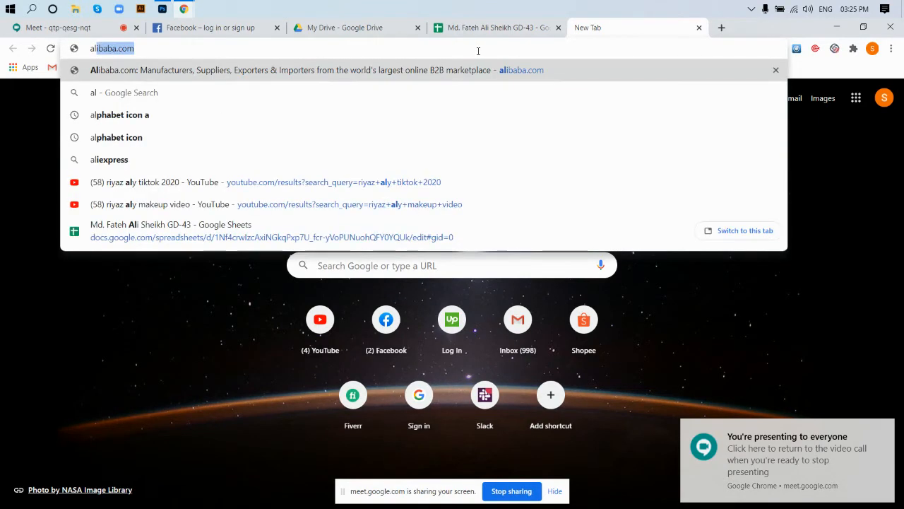
type("phasoft")
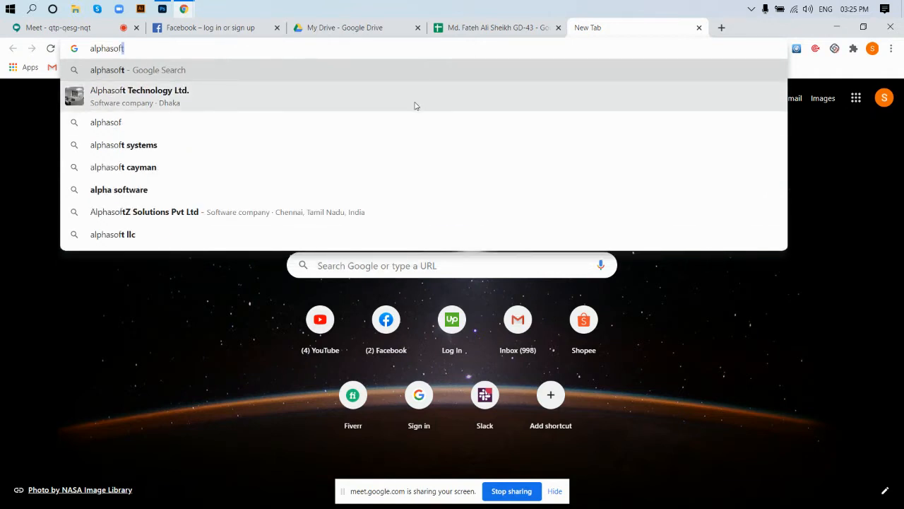
left_click(415, 106)
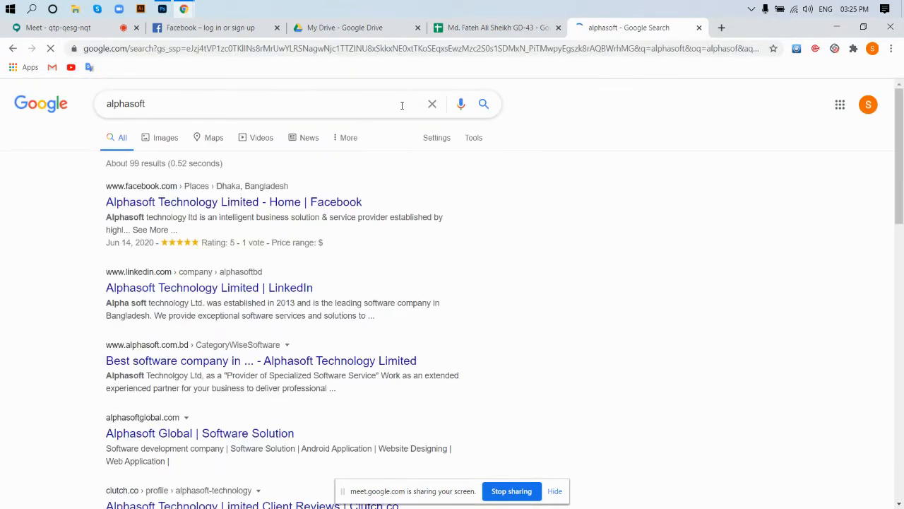
- View the Alphasoft Technology Limited Facebook page, return to the search results and look through them
left_click(258, 205)
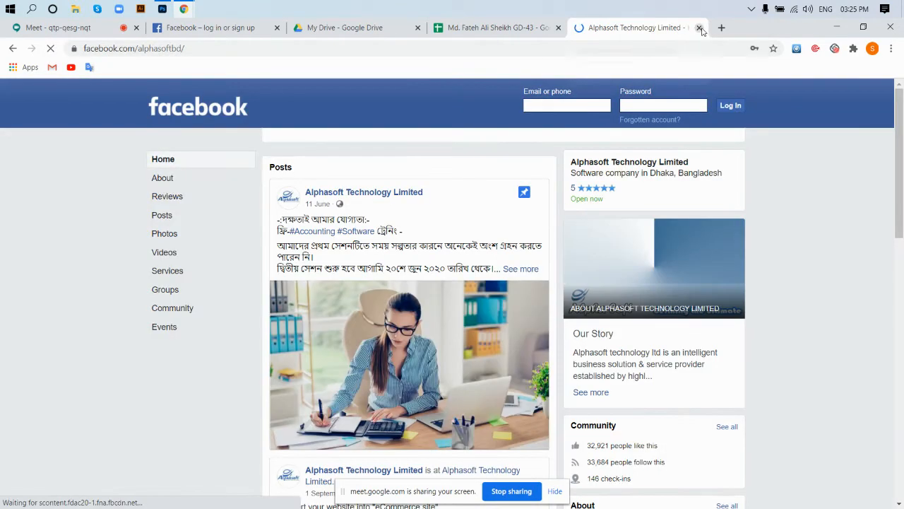
left_click(13, 48)
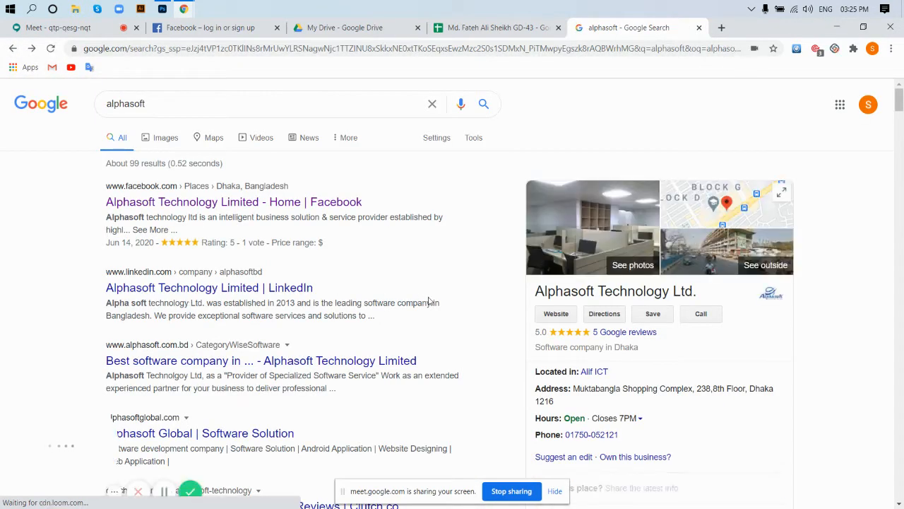
scroll(494, 357, "down", 1)
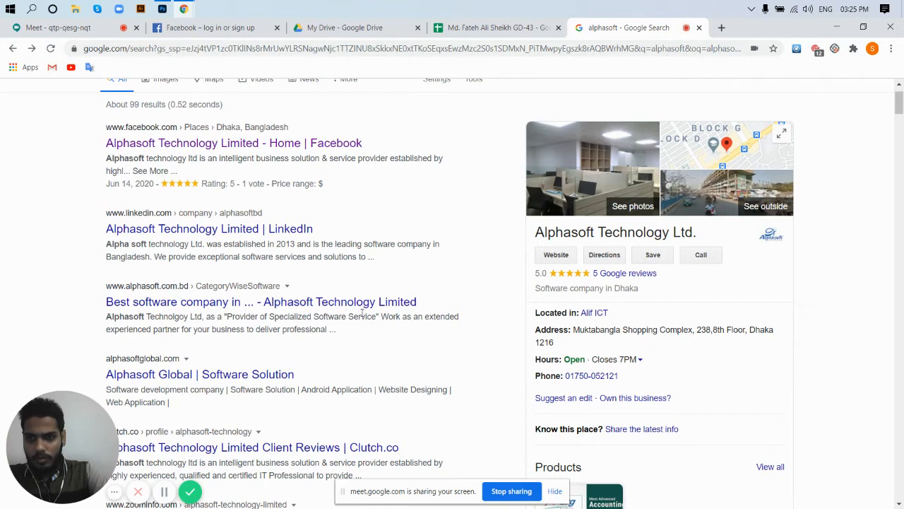
scroll(396, 315, "down", 2)
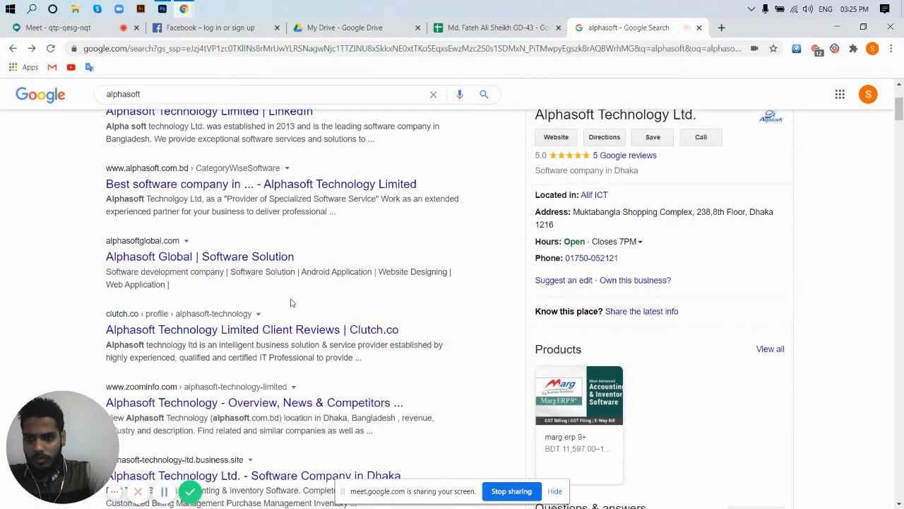
scroll(289, 296, "up", 3)
- Go to the website alphasoft.com.bd in the same tab
left_click(190, 49)
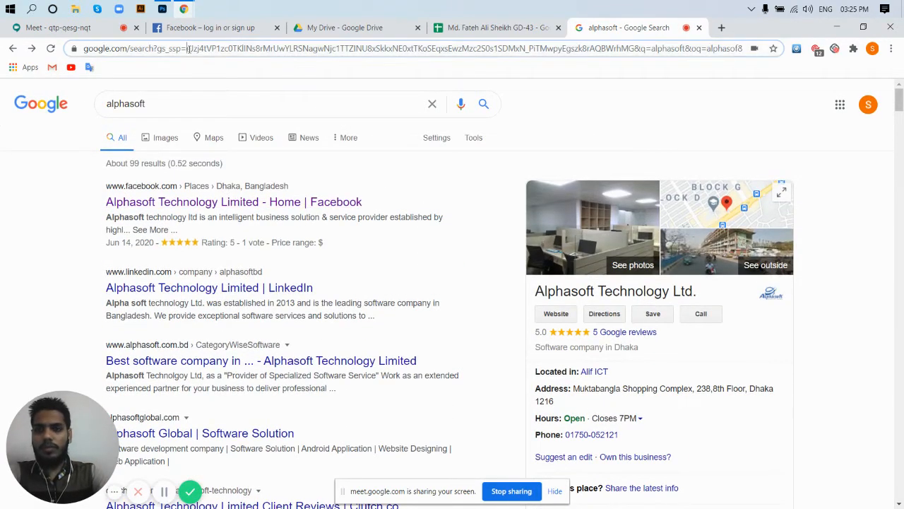
type("alphasoft")
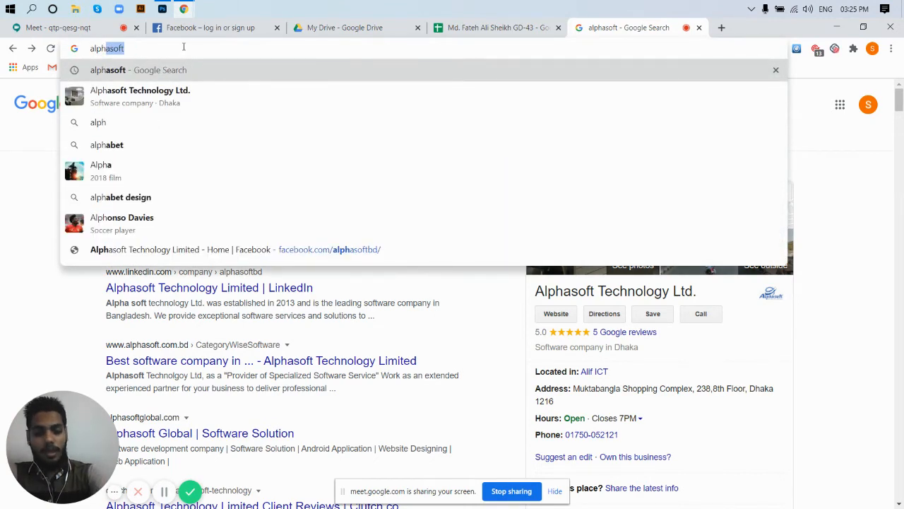
left_click(183, 46)
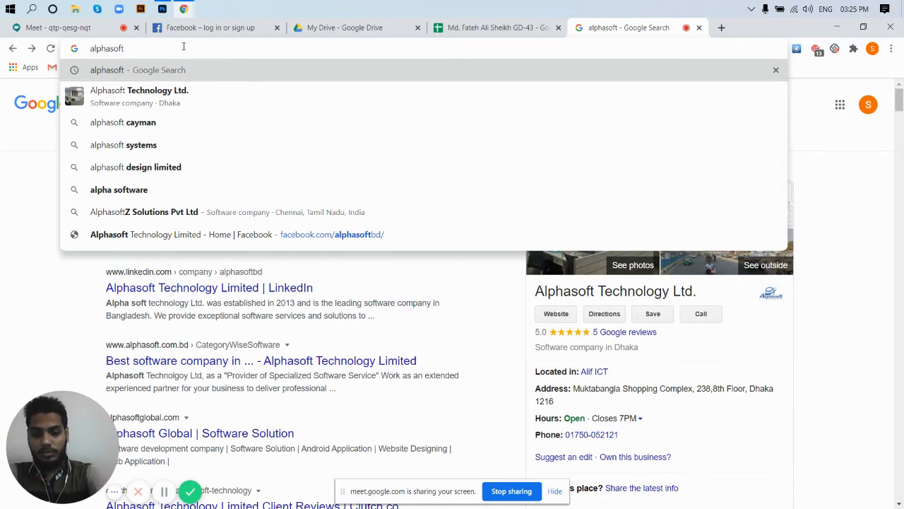
type(".com.")
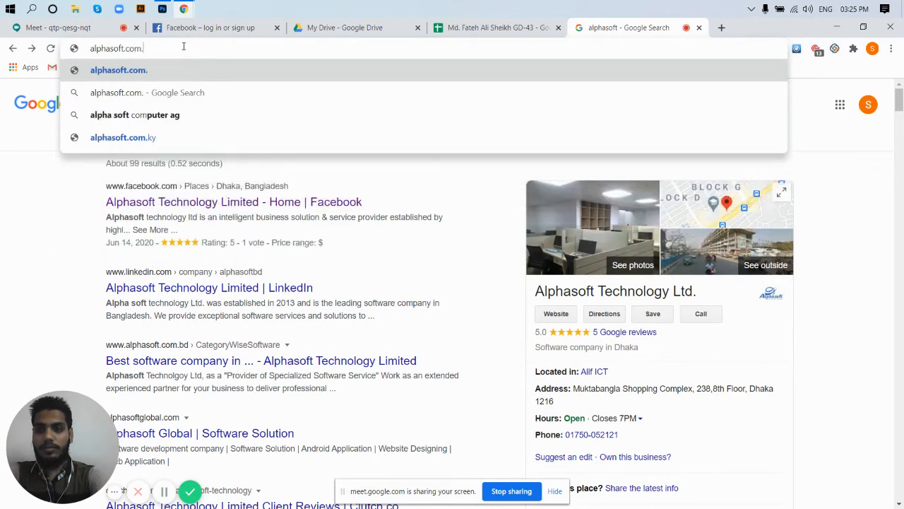
type("bd")
key("Return")
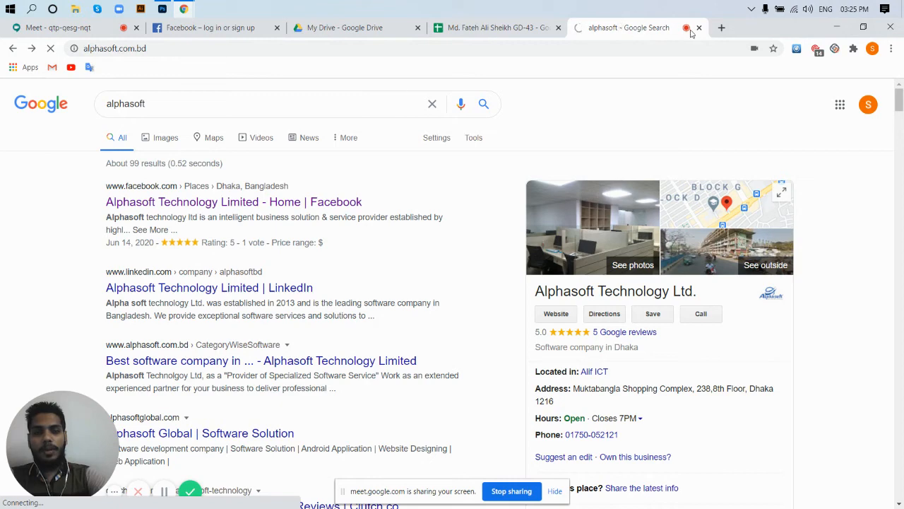
- Check the Google Meet call and return to the abc logo document in Photoshop
left_click(60, 28)
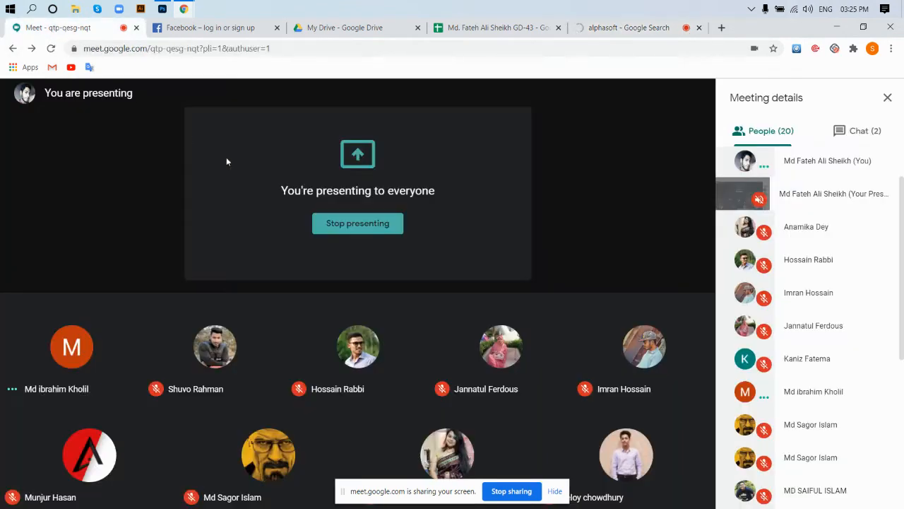
left_click(162, 8)
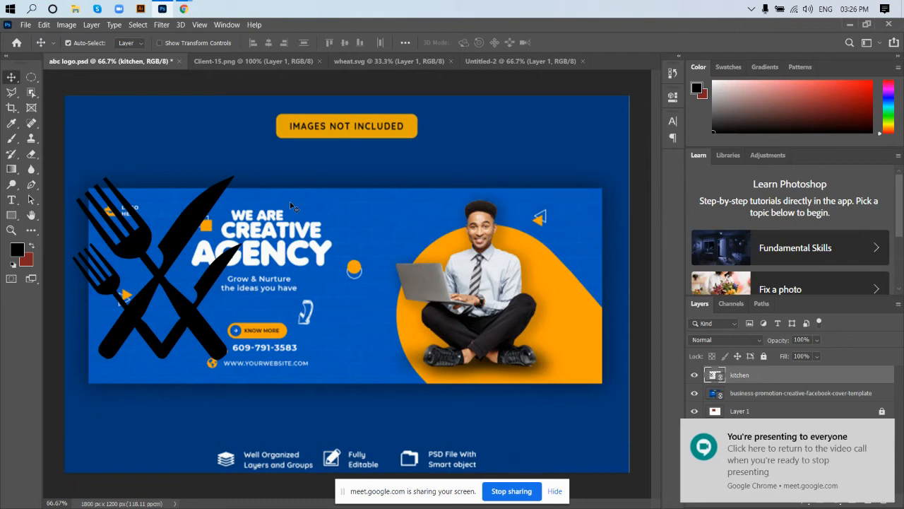
left_click(26, 25)
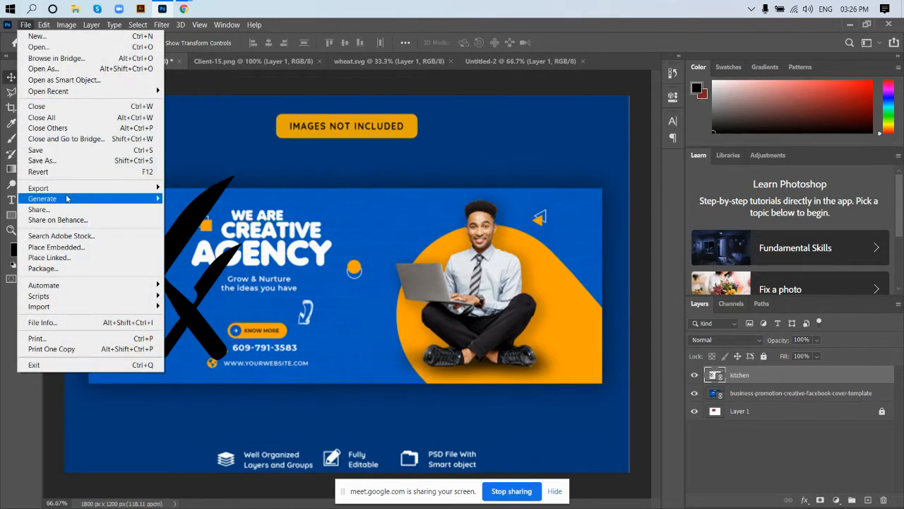
left_click(398, 191)
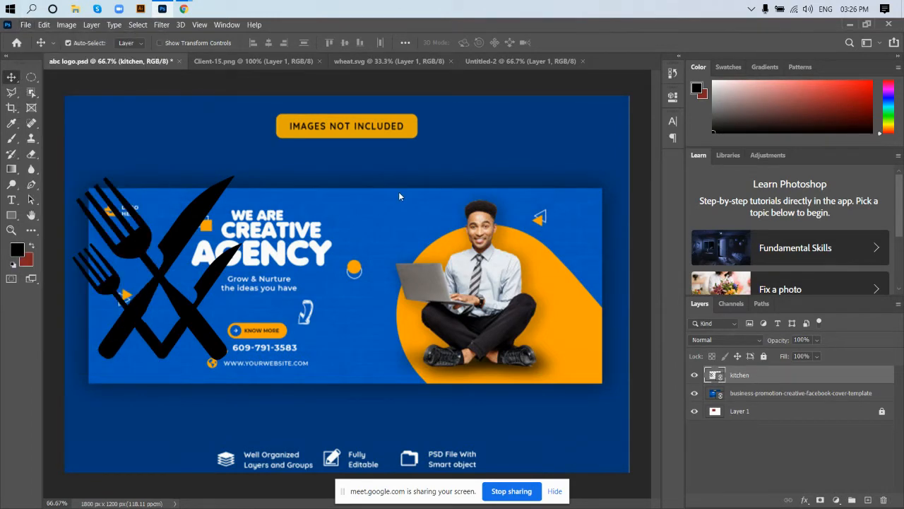
- Open the Export As dialog for the abc logo document to show it, and cancel the export
left_click(26, 25)
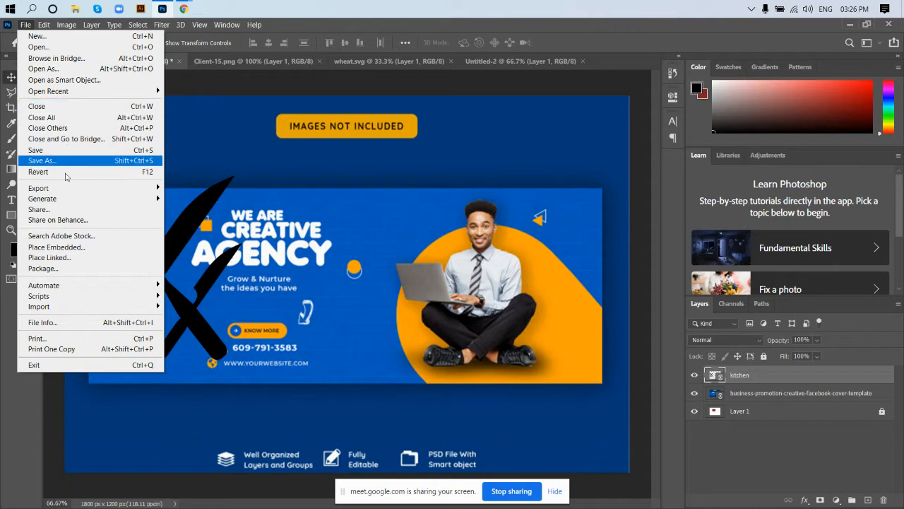
mouse_move(75, 191)
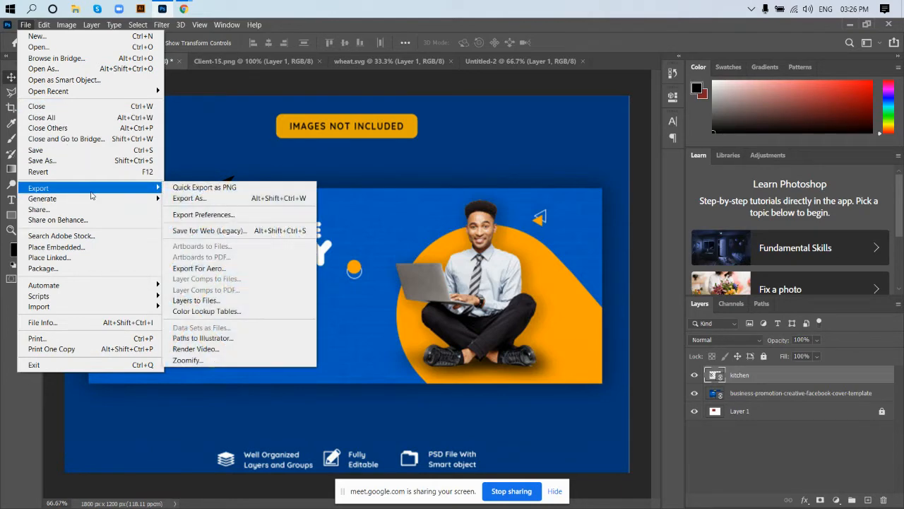
left_click(209, 203)
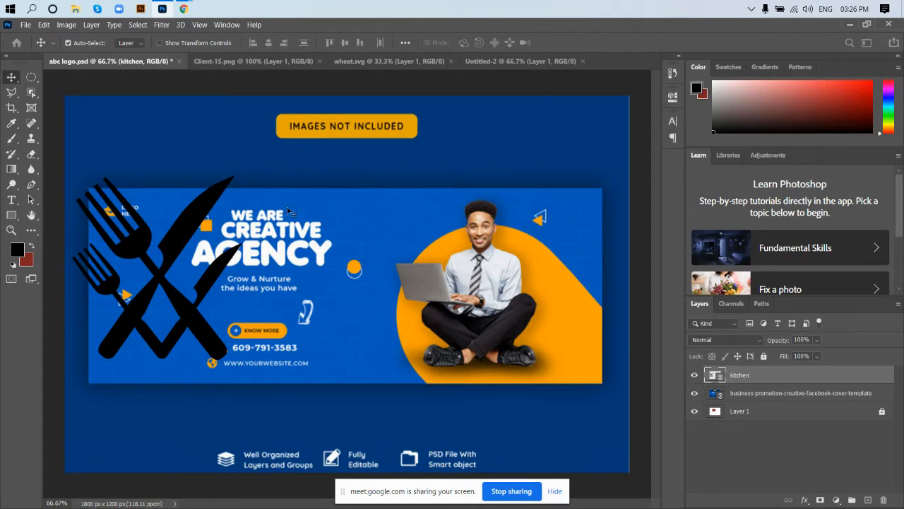
key("ctrl+alt+shift+w")
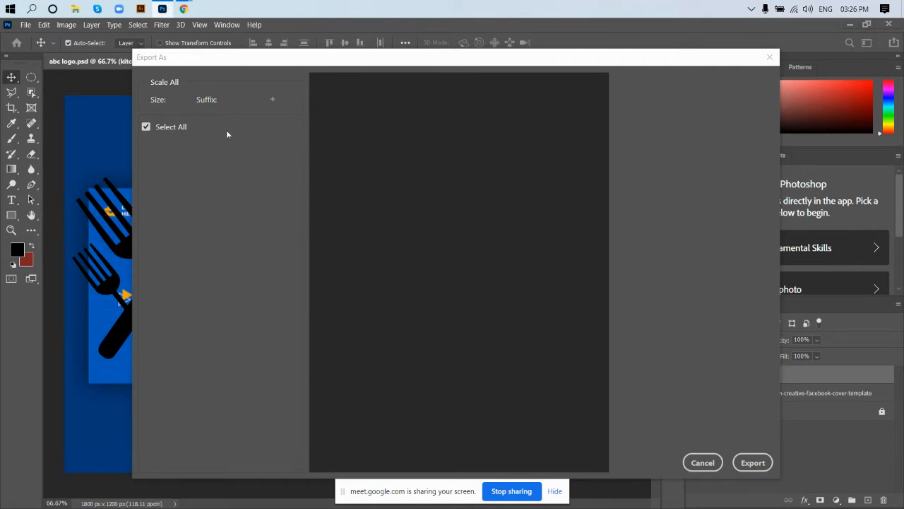
left_click(698, 465)
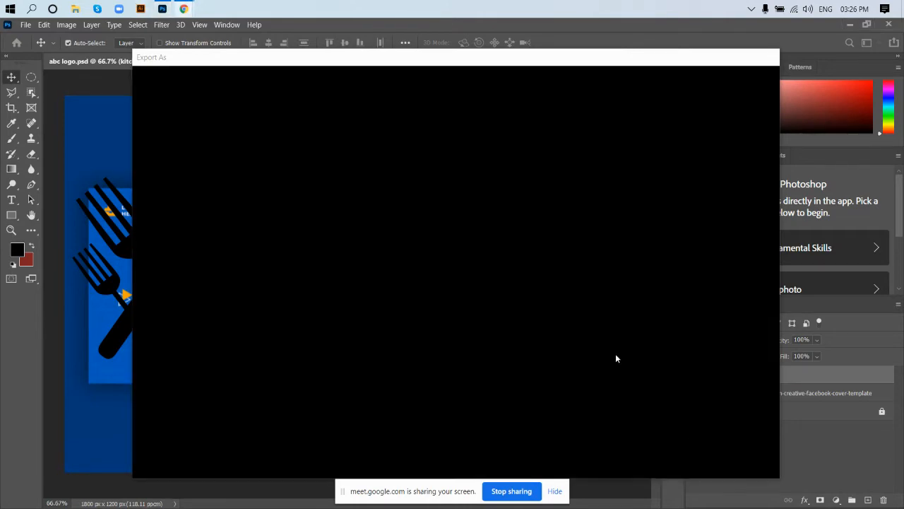
- Switch to the Google Meet call, mute the microphone and unmute it again
left_click(164, 9)
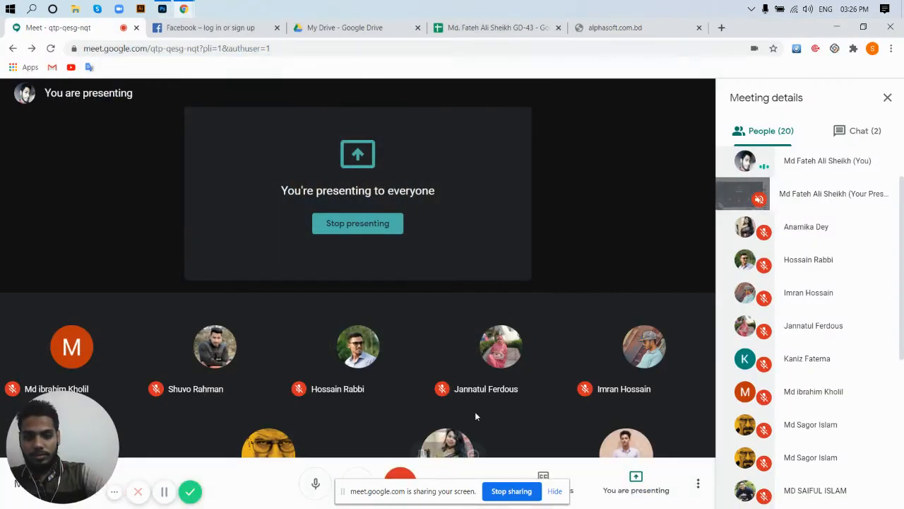
left_click(316, 484)
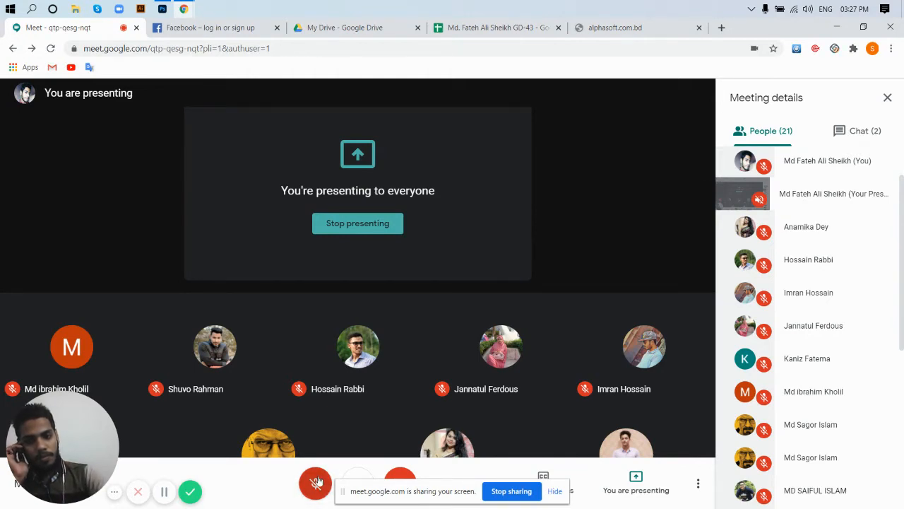
left_click(315, 483)
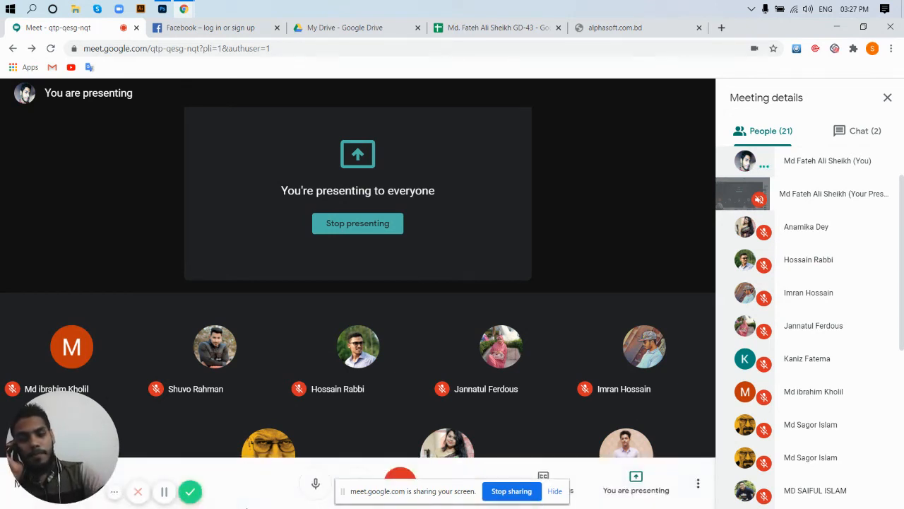
- Look through the list of people attending the meeting
left_click(164, 493)
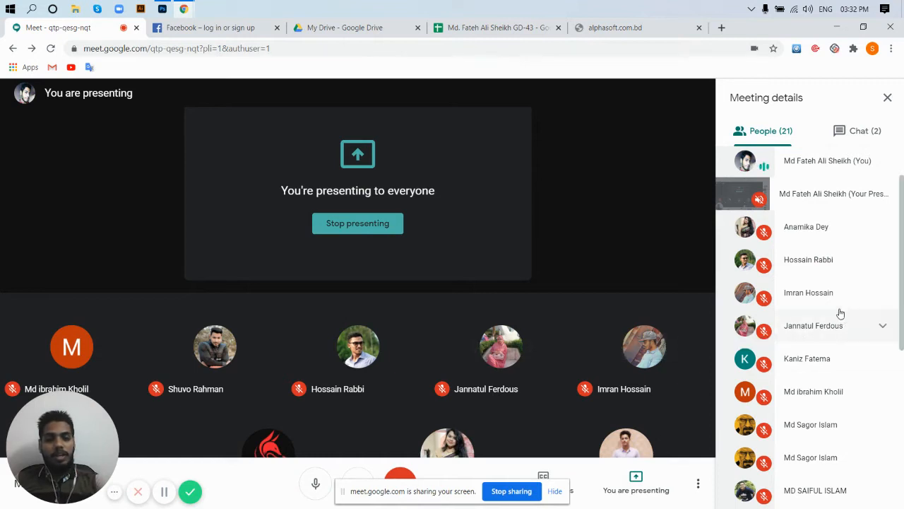
scroll(836, 409, "down", 3)
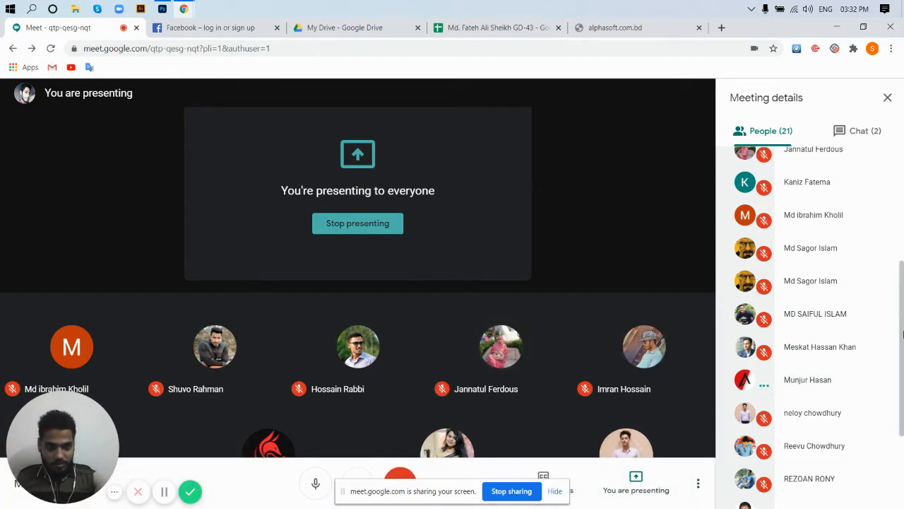
scroll(827, 430, "down", 2)
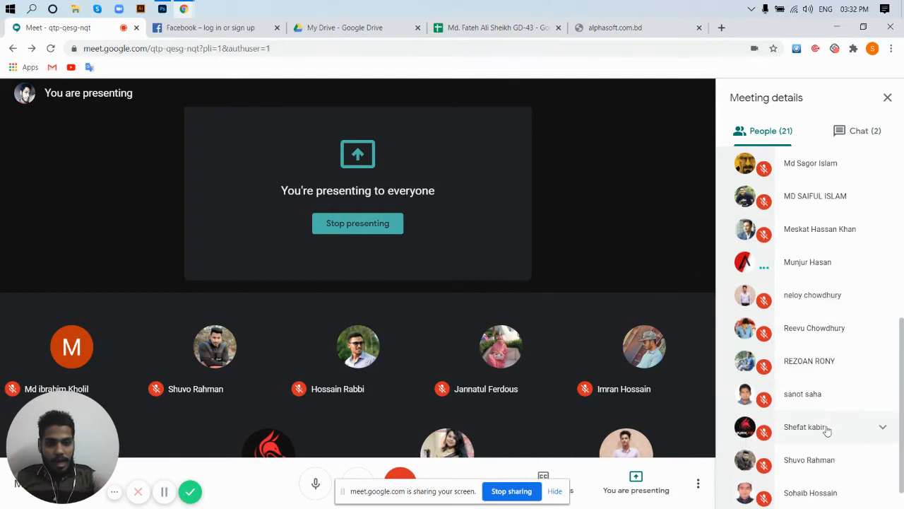
scroll(828, 424, "down", 1)
scroll(829, 416, "up", 3)
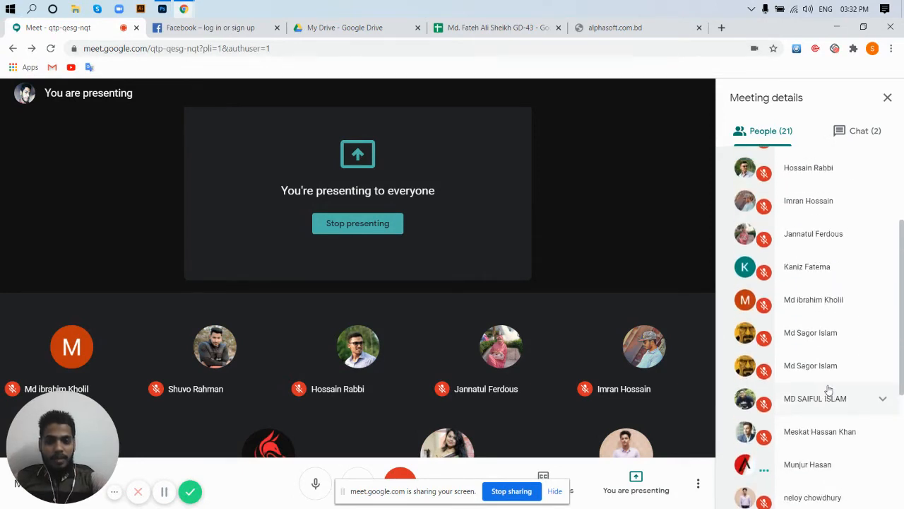
scroll(829, 391, "up", 2)
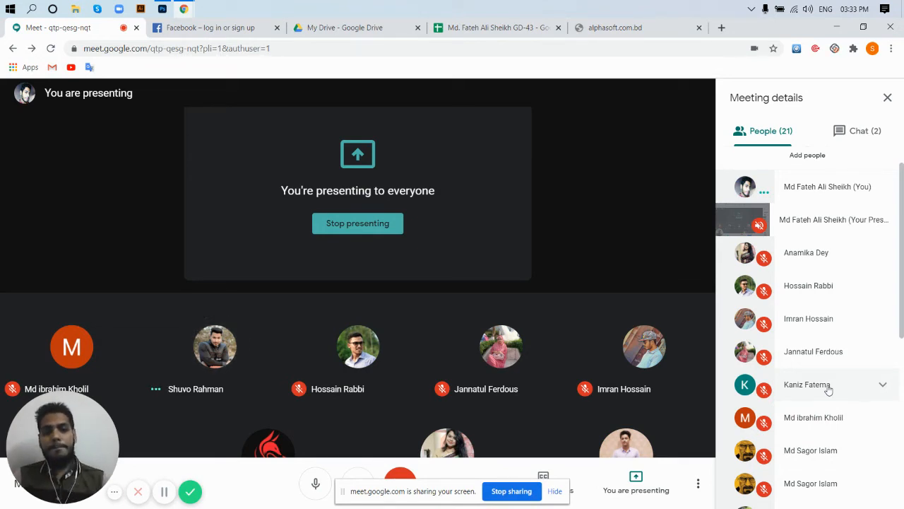
left_click(601, 326)
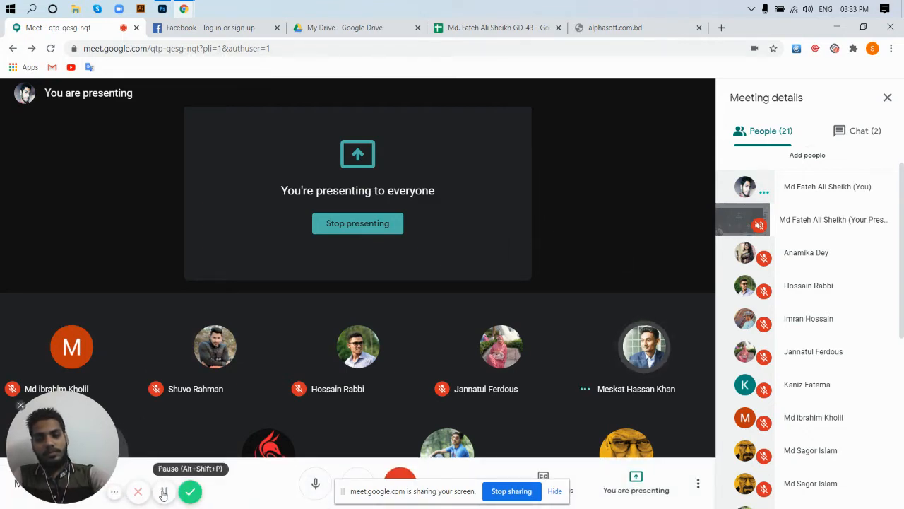
left_click(164, 493)
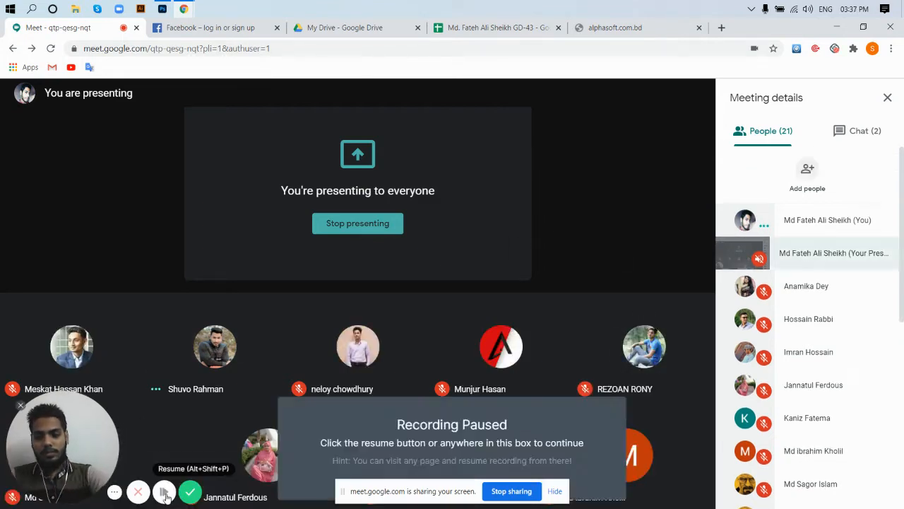
left_click(164, 492)
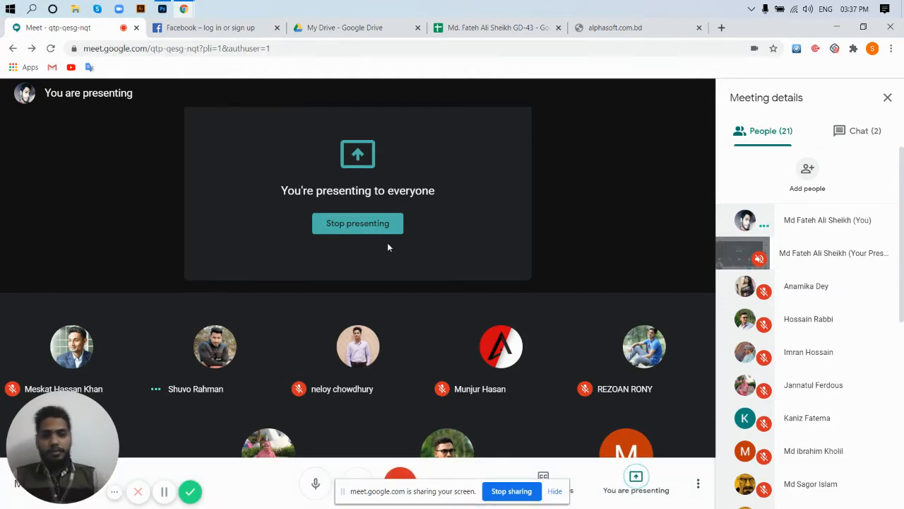
- Switch to Photoshop, review the file formats offered by Export As for the abc logo document, and cancel the export
left_click(162, 8)
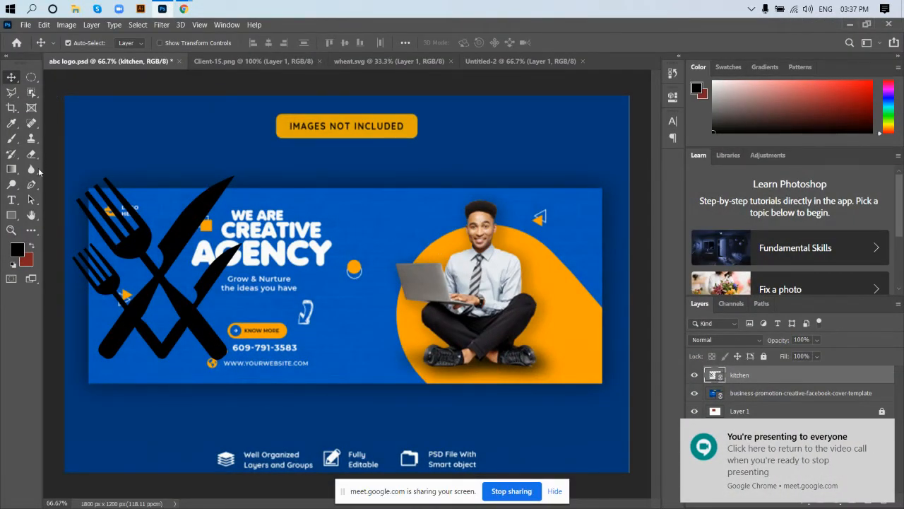
left_click(26, 26)
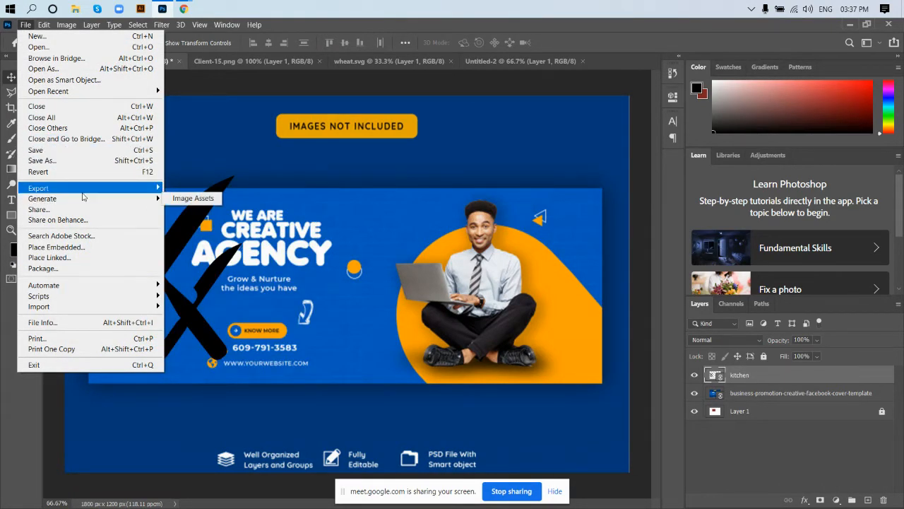
mouse_move(128, 192)
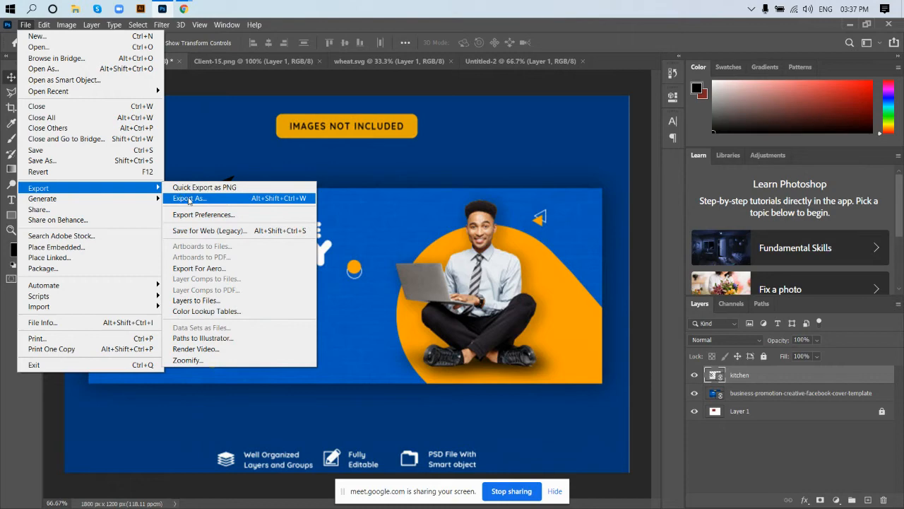
left_click(276, 198)
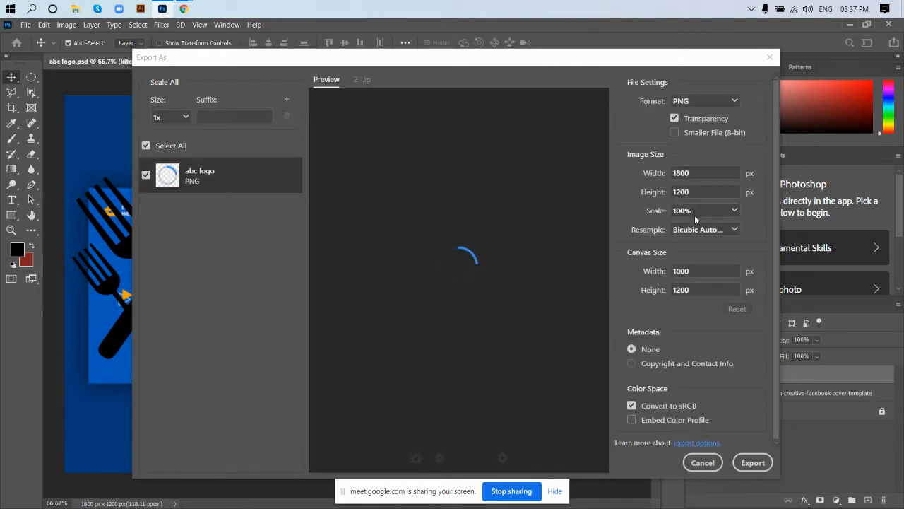
left_click(734, 101)
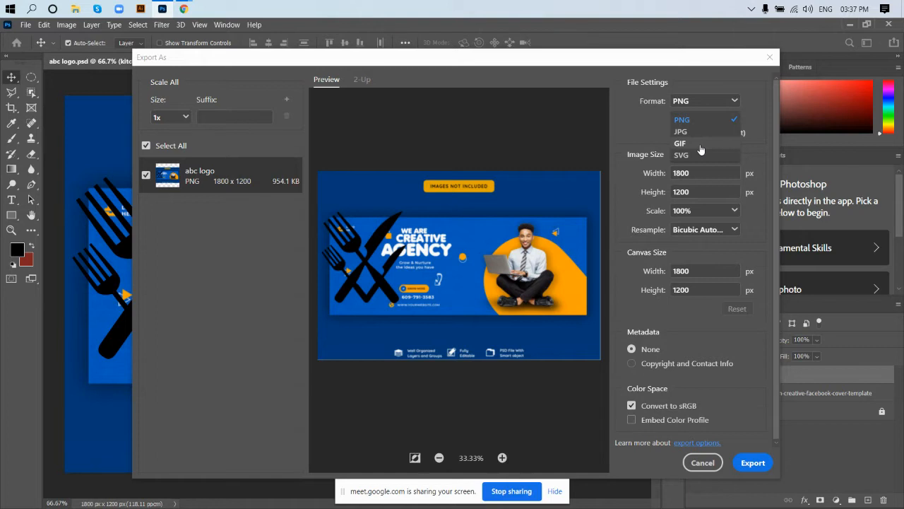
left_click(631, 125)
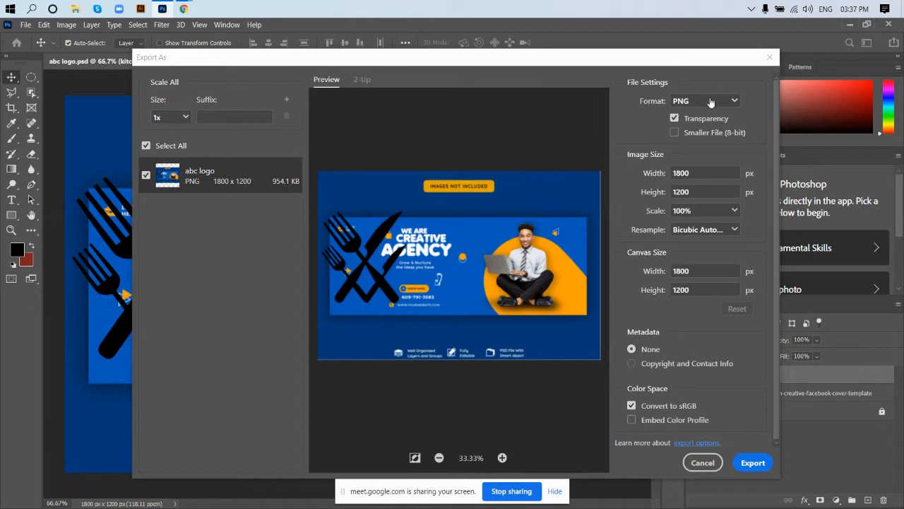
left_click(703, 463)
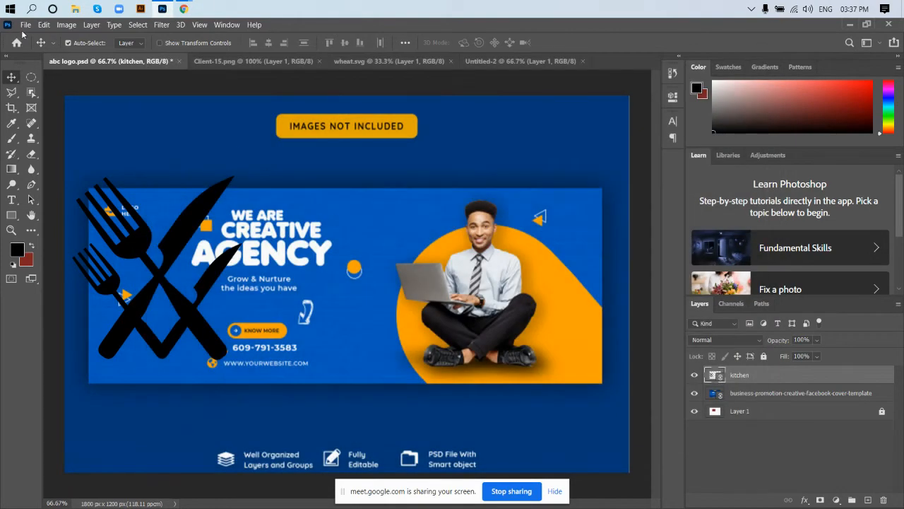
- Export the abc logo document with Save for Web (Legacy) as a JPEG named abc-logo in the Downloads folder
left_click(26, 24)
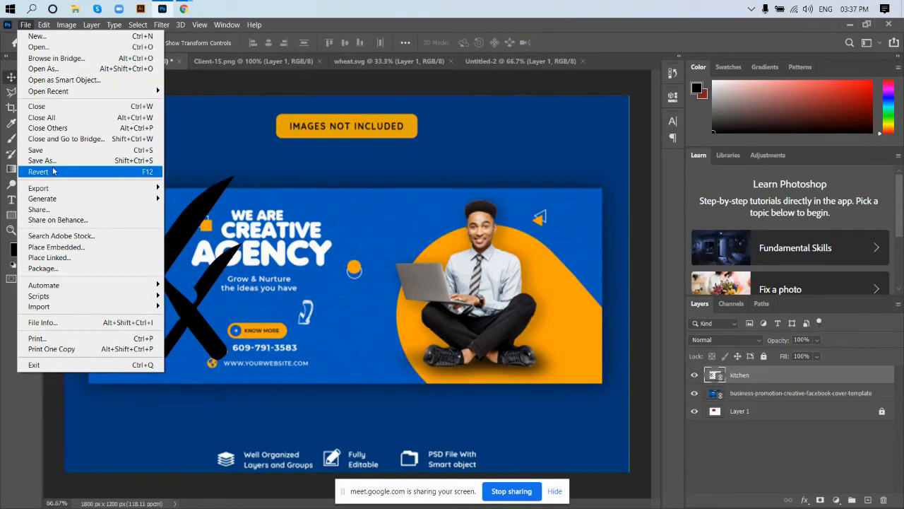
mouse_move(56, 188)
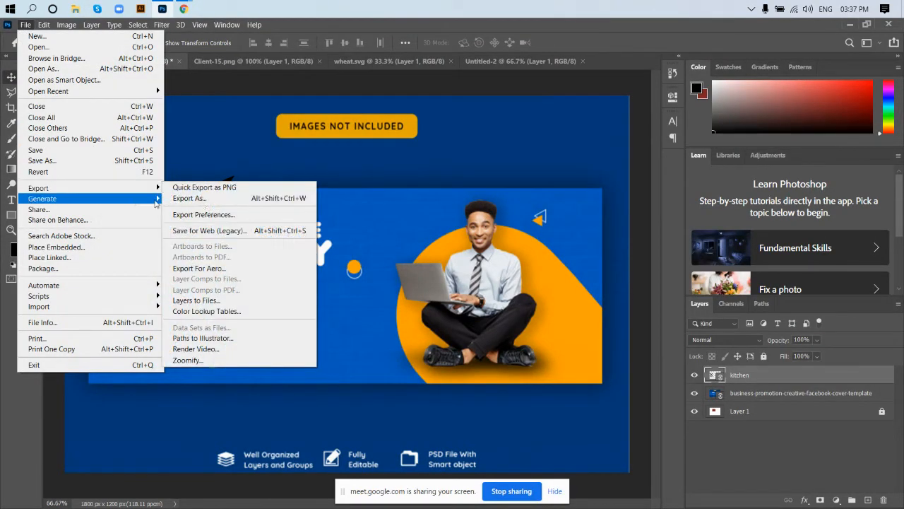
left_click(210, 234)
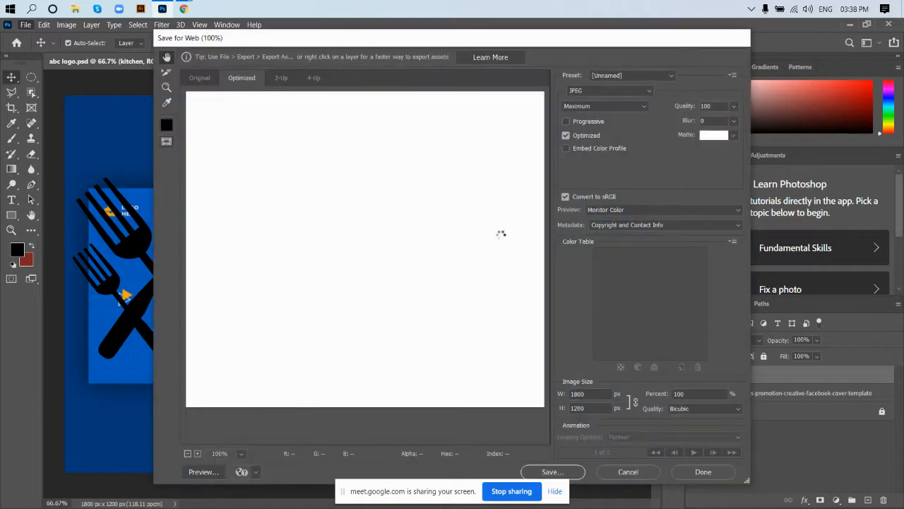
left_click(629, 90)
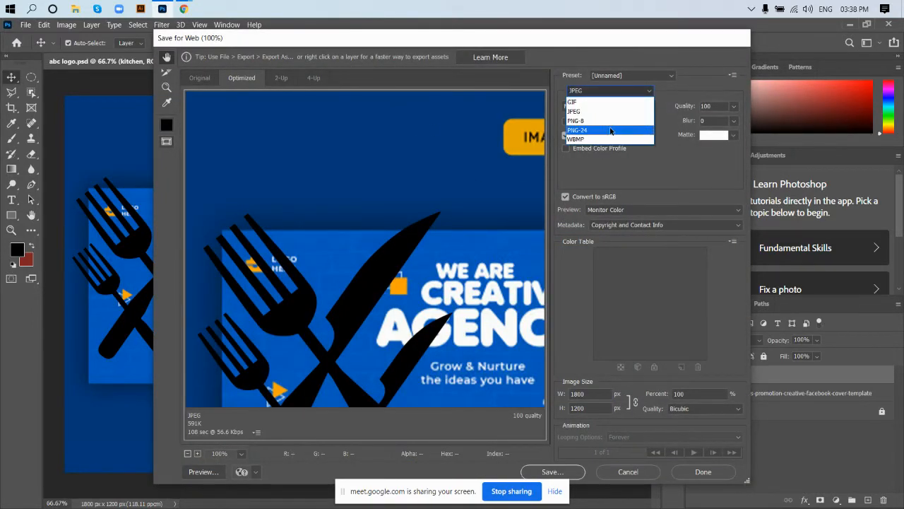
left_click(627, 111)
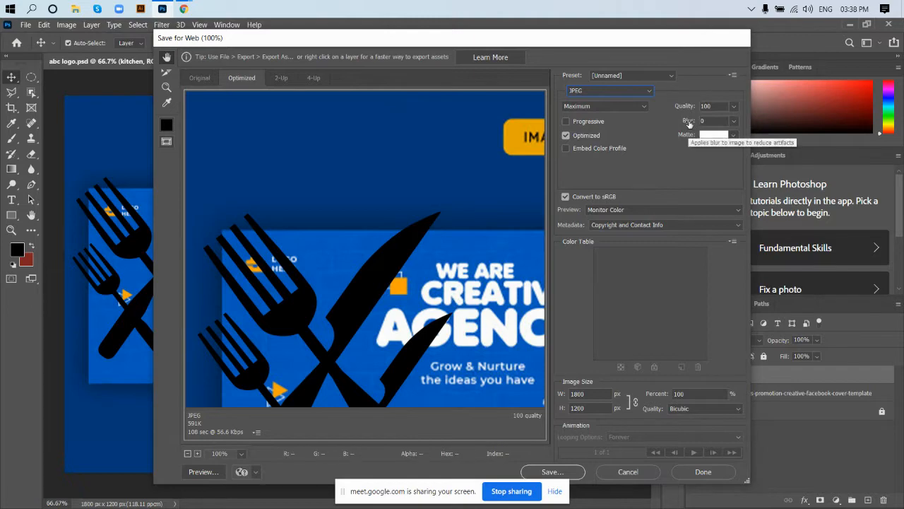
left_click(552, 472)
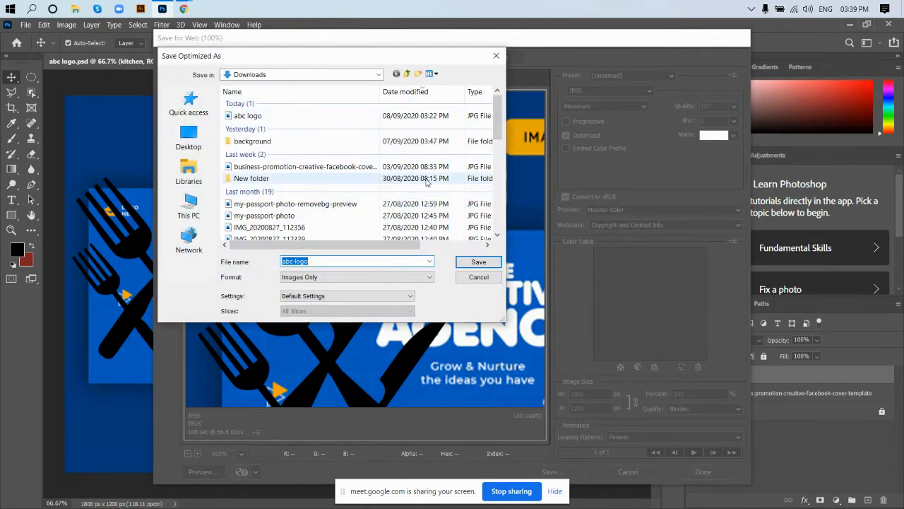
left_click(474, 263)
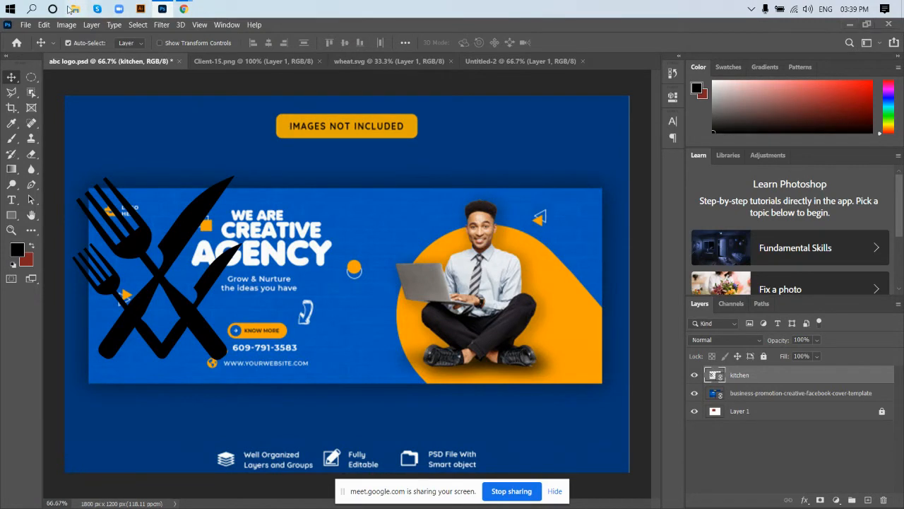
- Open the Downloads folder in File Explorer, view the exported abc-logo image, close it and return to Photoshop
key("super+e")
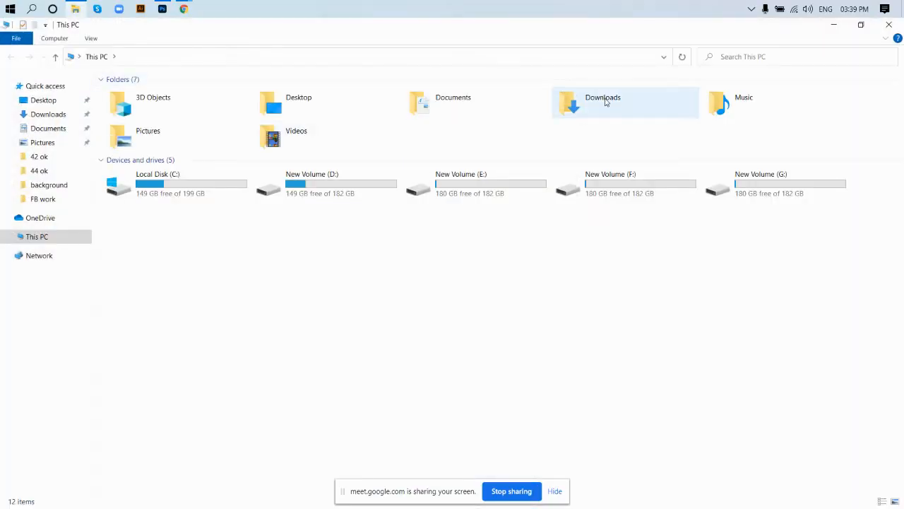
double_click(605, 102)
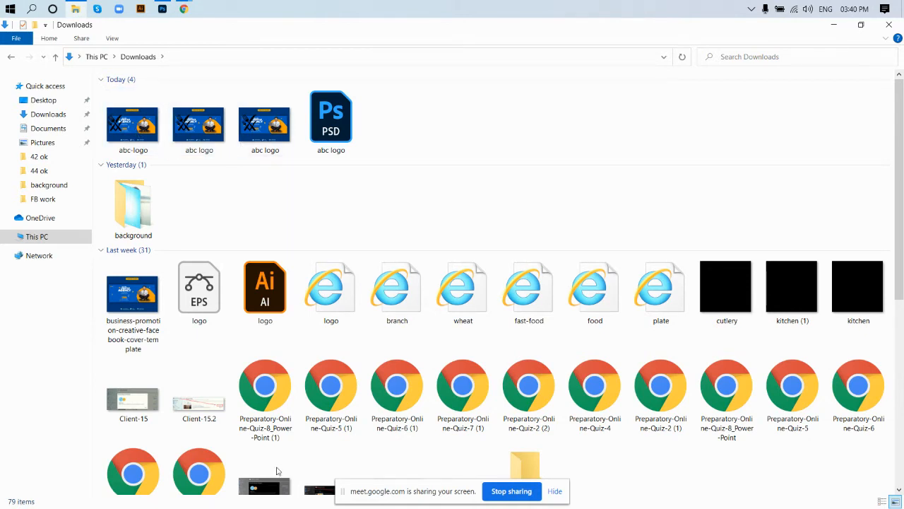
left_click(127, 132)
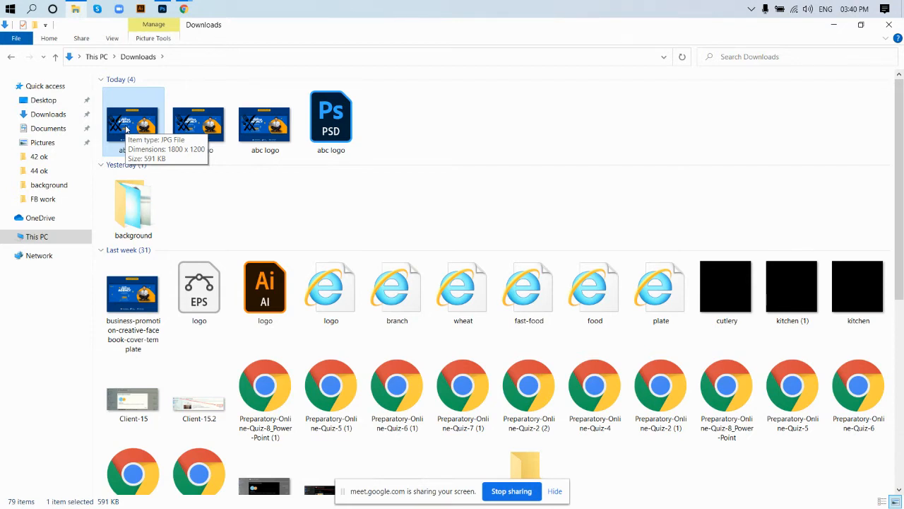
double_click(125, 129)
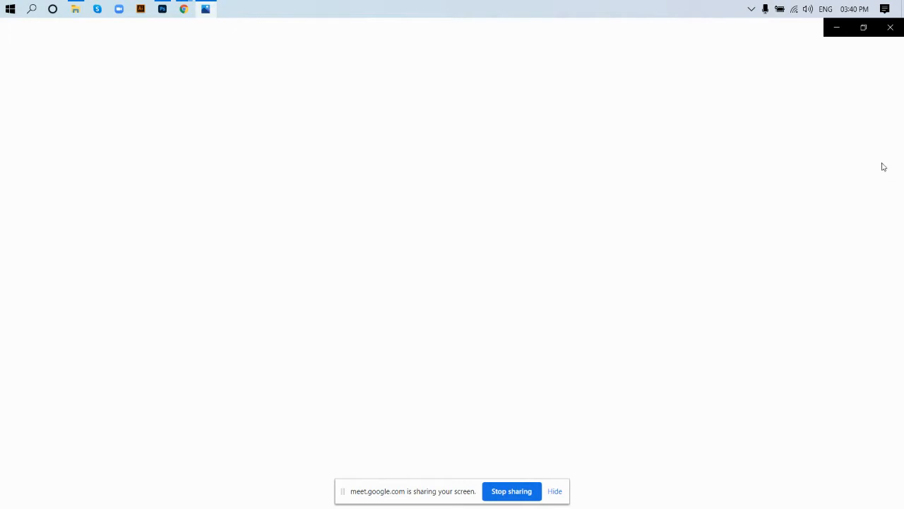
left_click(892, 28)
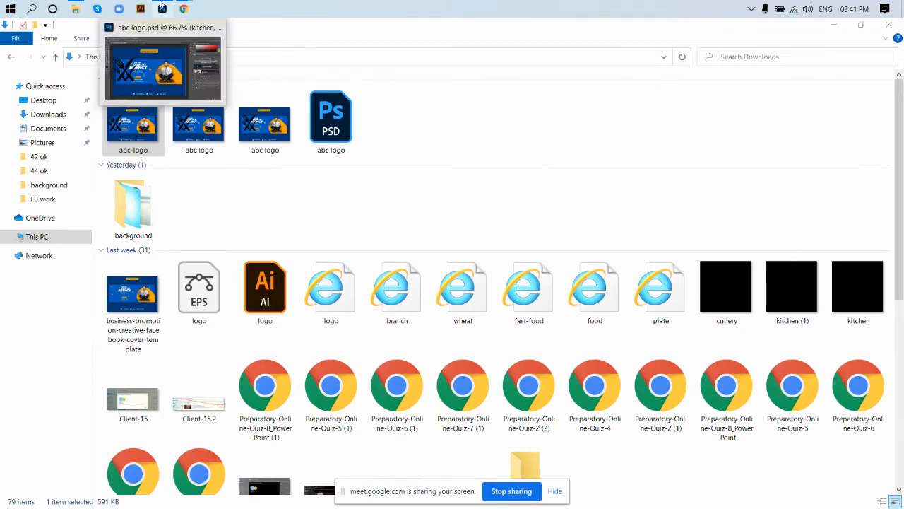
left_click(162, 9)
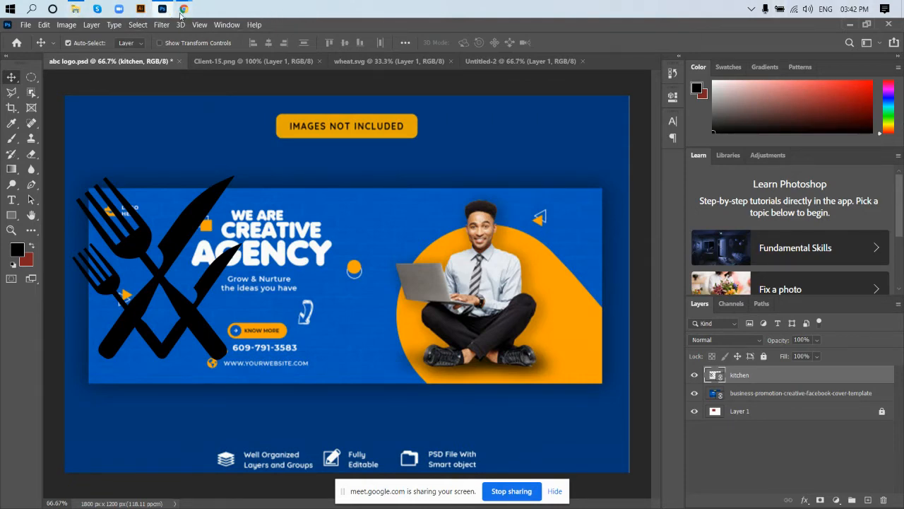
- Check the Google Meet call, return to Photoshop and delete the kitchen layer from the abc logo document
mouse_move(185, 10)
left_click(100, 40)
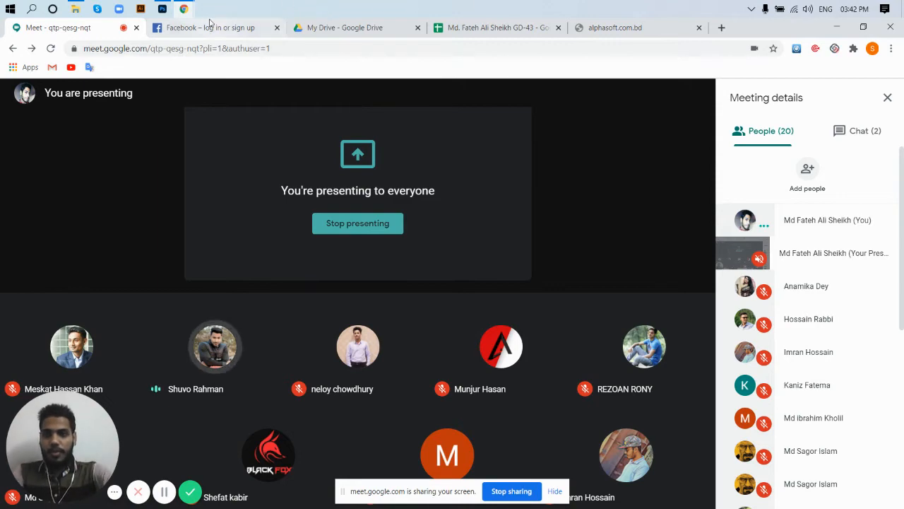
left_click(163, 9)
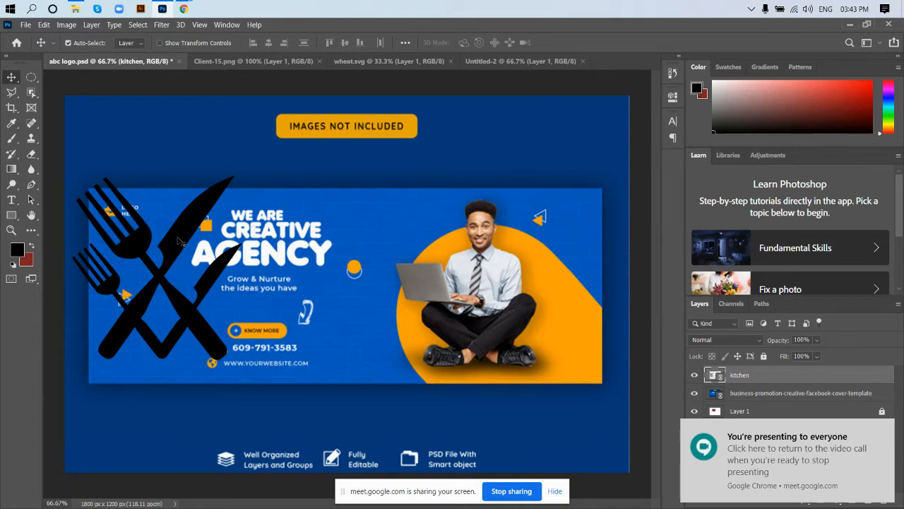
key("Delete")
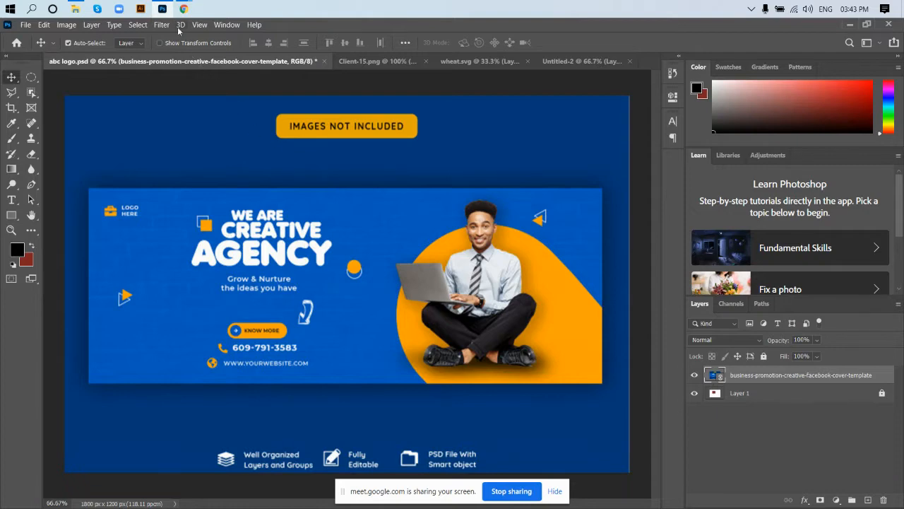
mouse_move(163, 10)
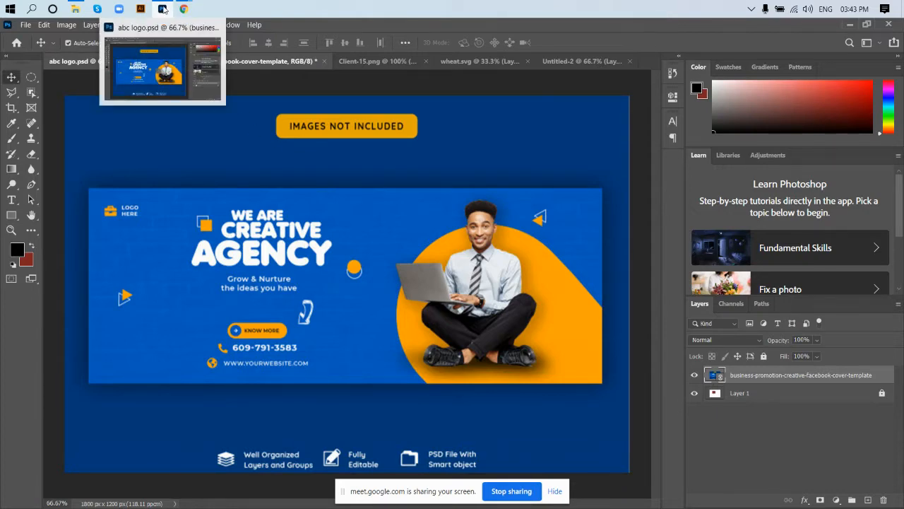
left_click(169, 63)
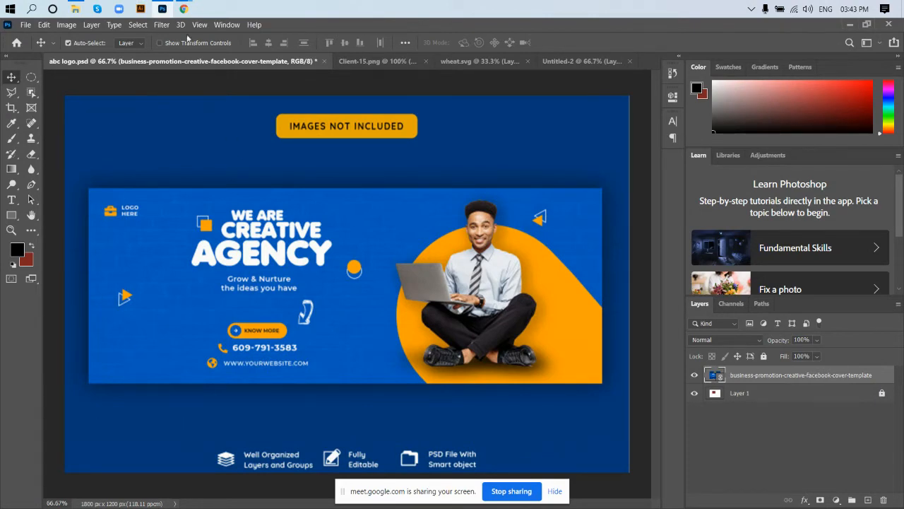
- Switch to the Google Meet call, stop presenting the screen and look through the list of attendees
mouse_move(188, 11)
left_click(82, 65)
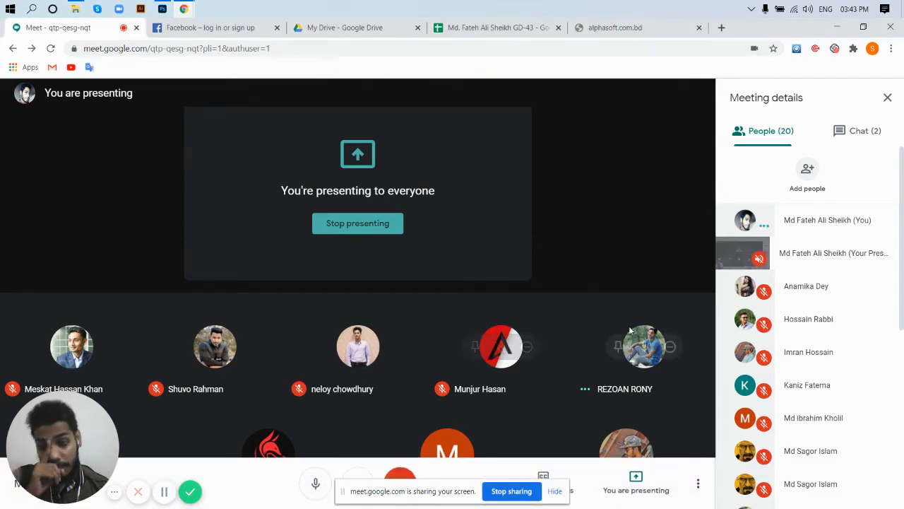
left_click(651, 490)
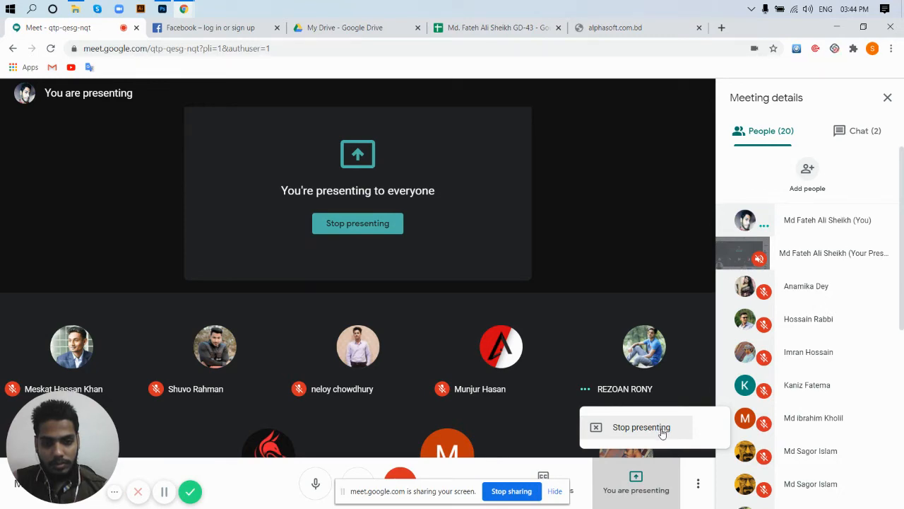
left_click(661, 428)
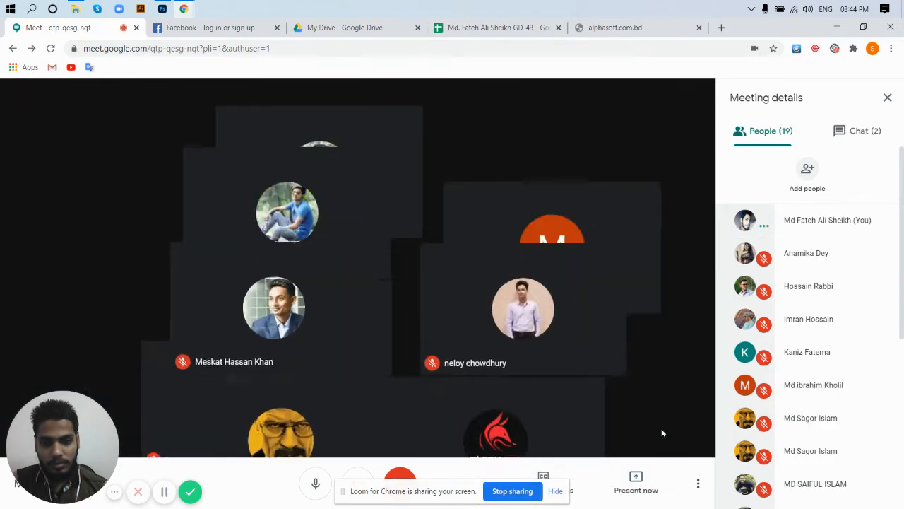
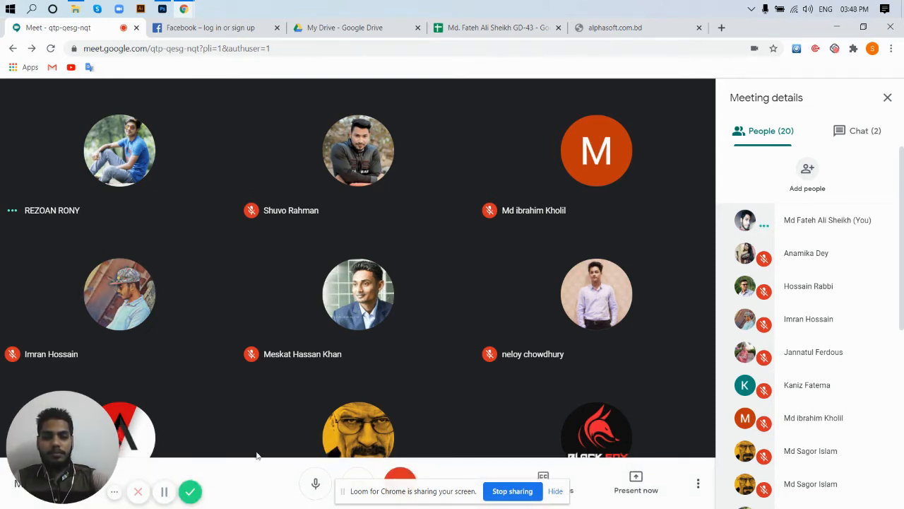
scroll(822, 352, "down", 5)
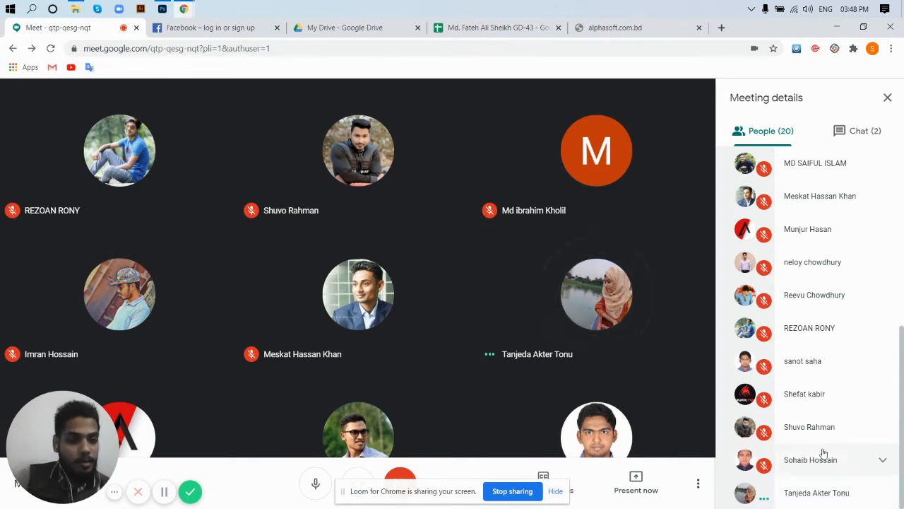
- Look through the attendee list of the Google Meet call and admit the participant waiting to join
scroll(841, 280, "up", 2)
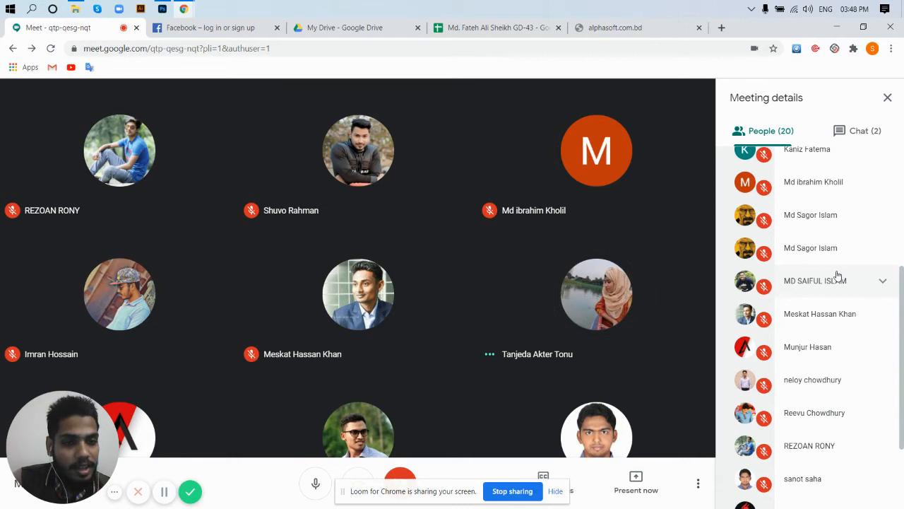
scroll(837, 276, "up", 1)
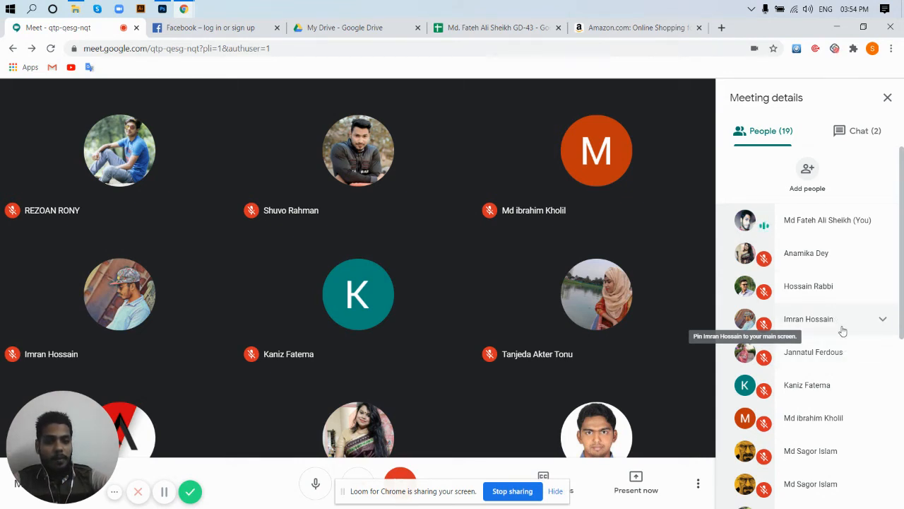
scroll(842, 330, "down", 2)
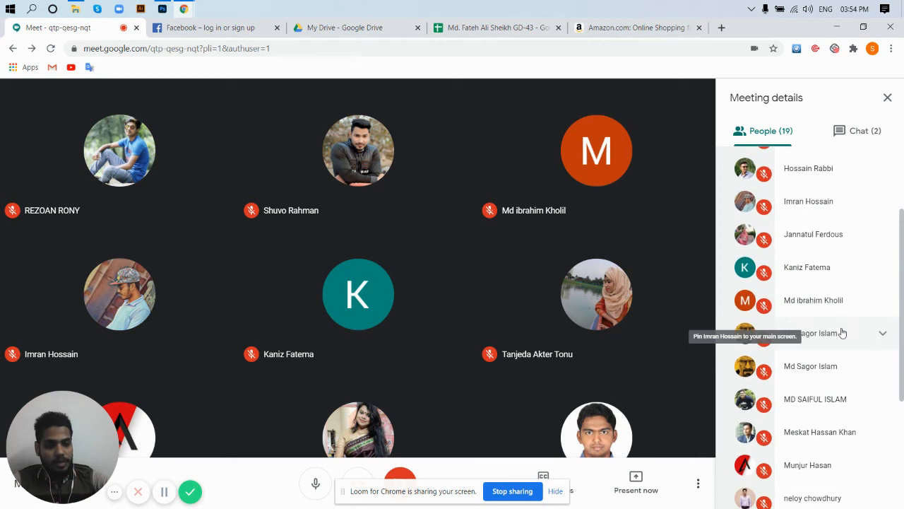
scroll(843, 327, "down", 2)
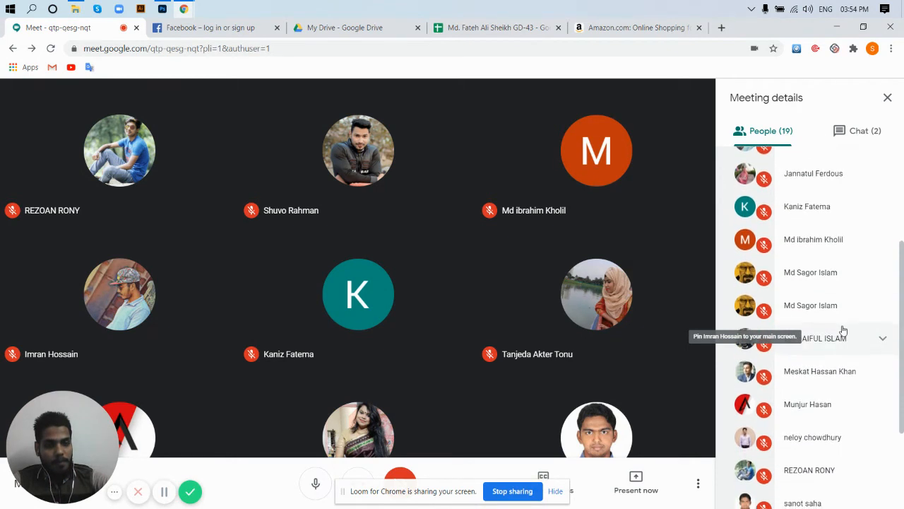
scroll(843, 330, "down", 2)
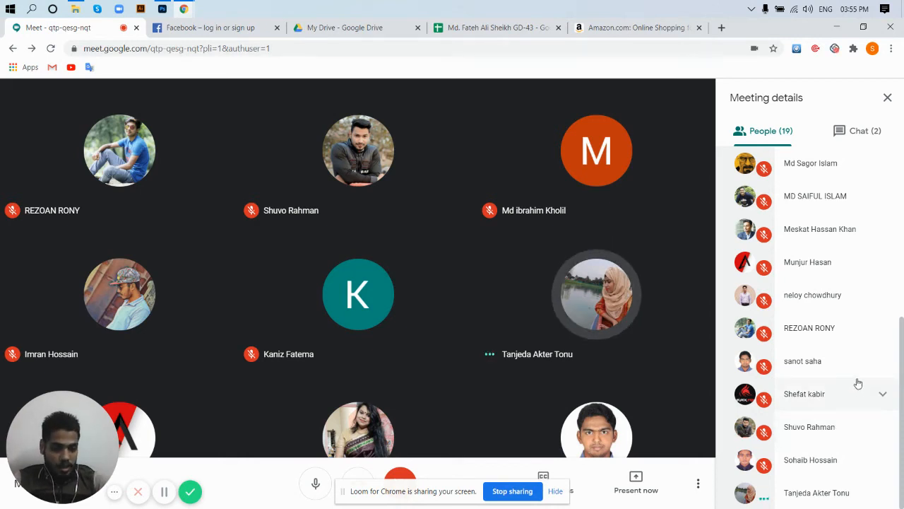
scroll(855, 366, "up", 2)
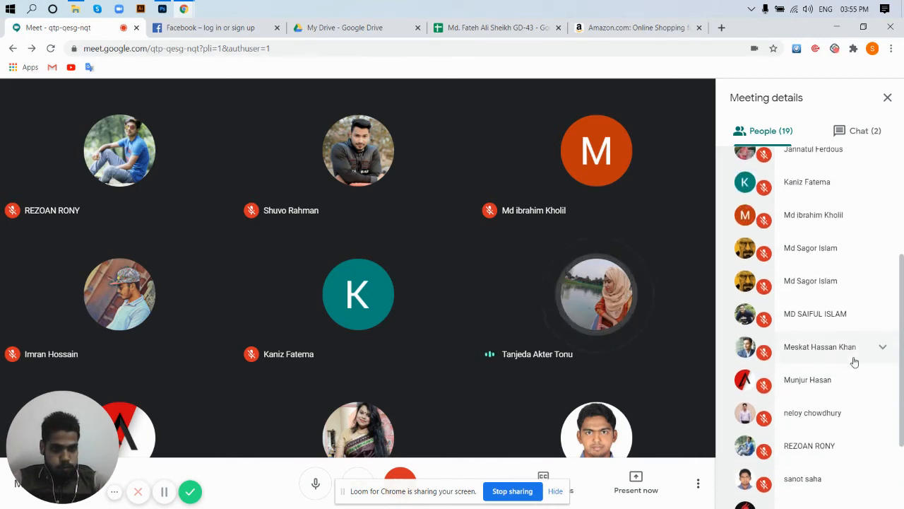
scroll(853, 362, "up", 2)
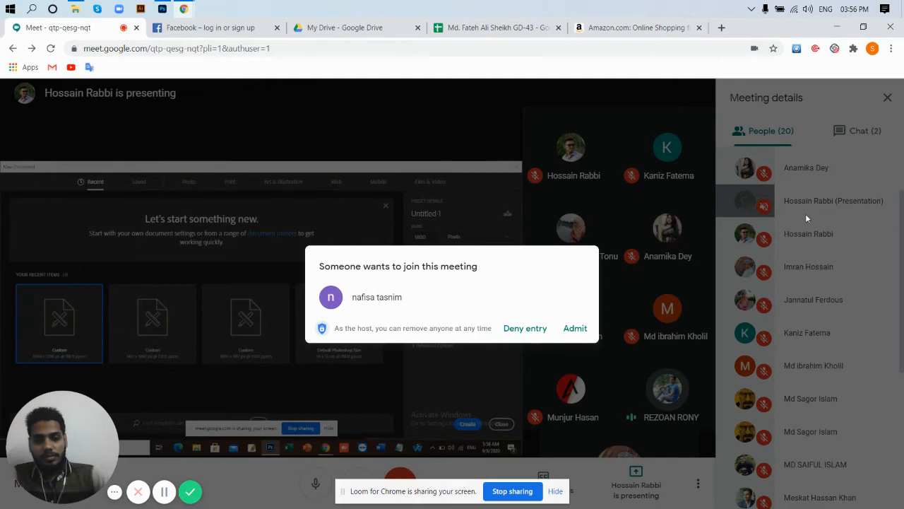
left_click(576, 330)
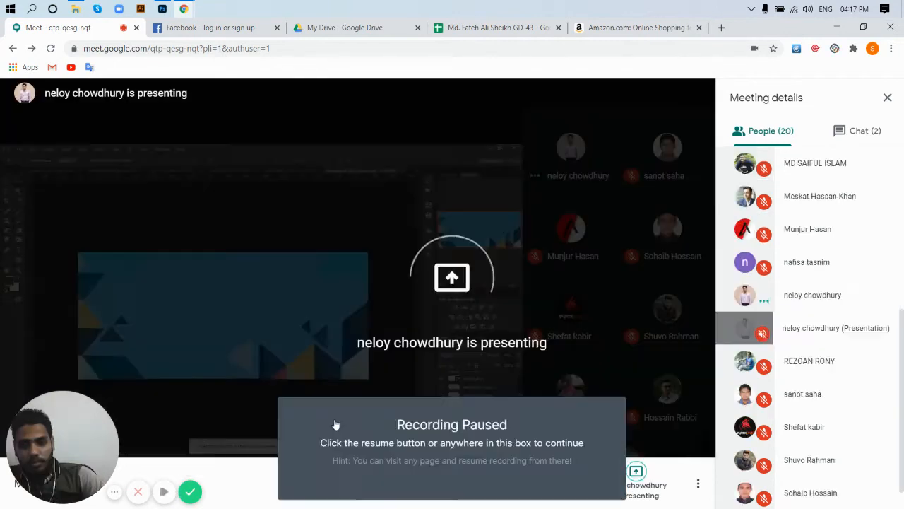
- Mute and unmute the microphone in the call twice and look through the attendee list
left_click(335, 367)
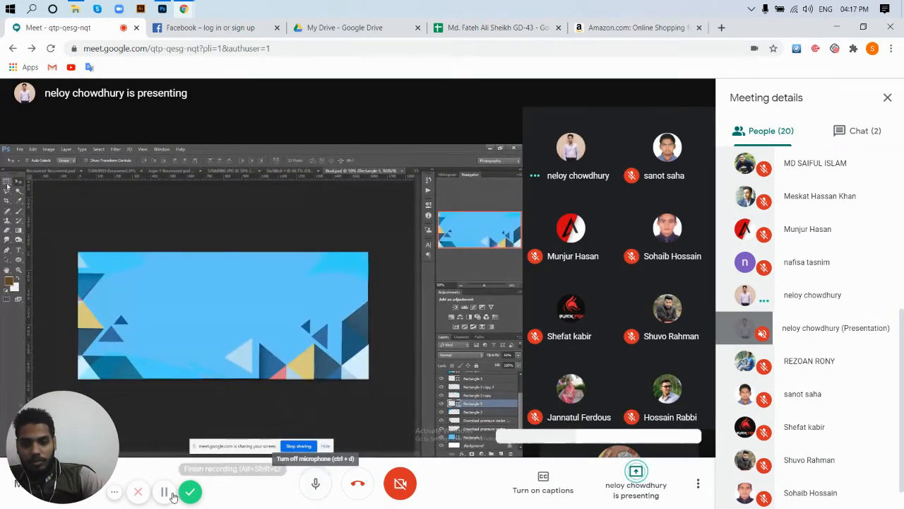
left_click(314, 487)
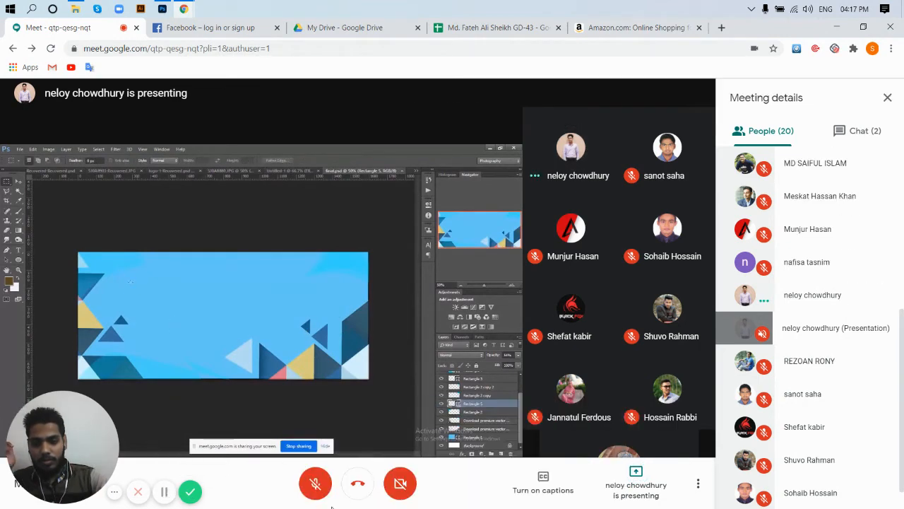
key("ctrl+d")
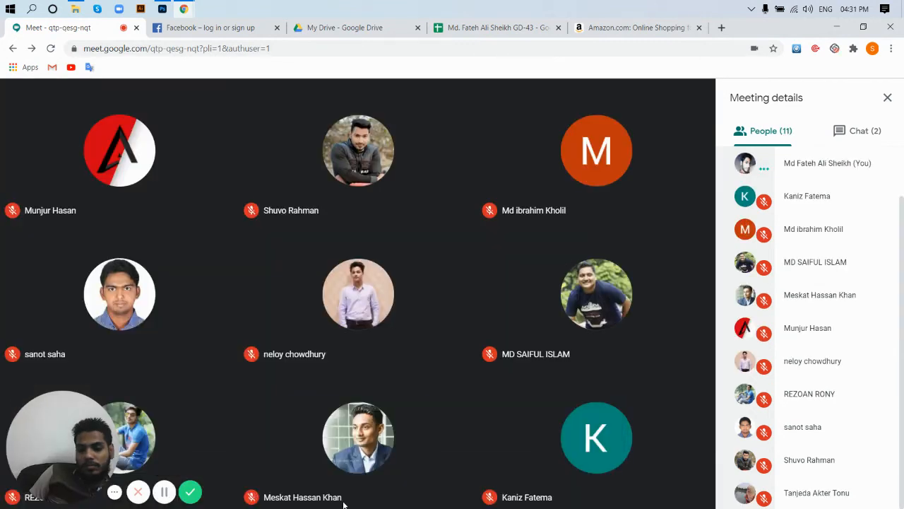
mouse_move(377, 492)
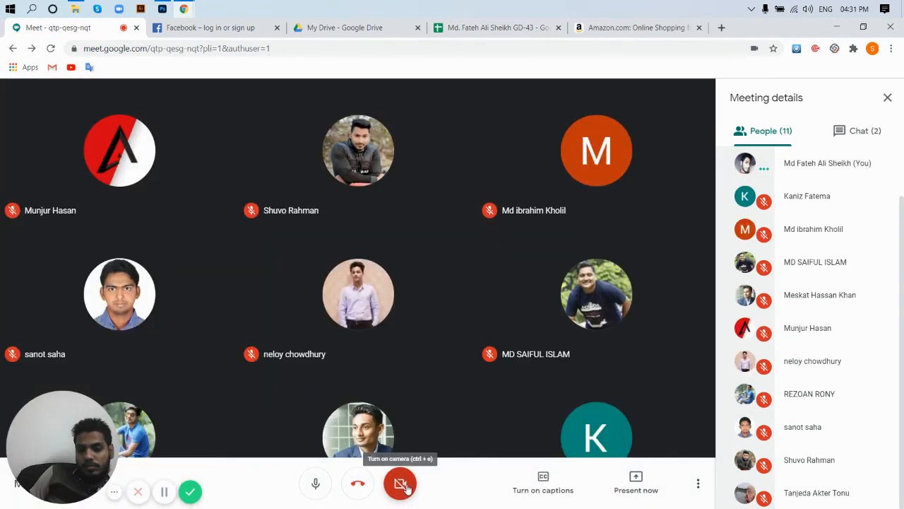
left_click(315, 488)
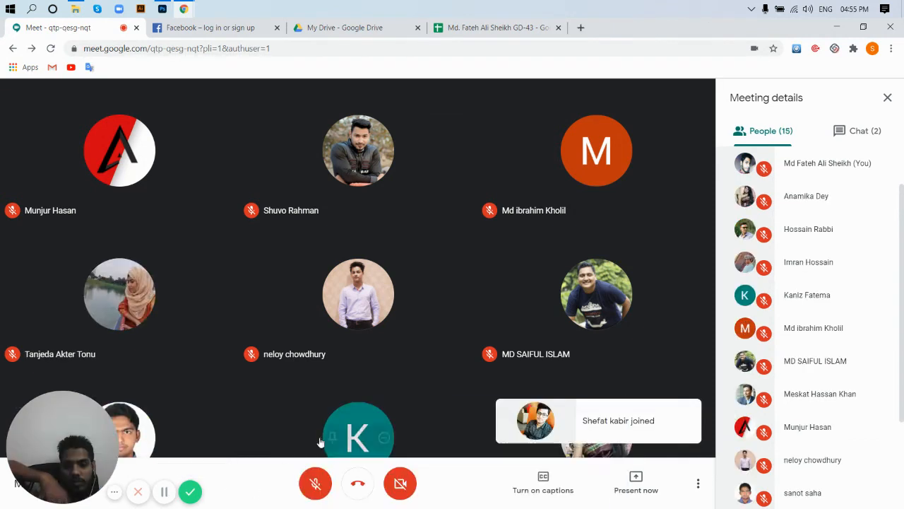
left_click(316, 483)
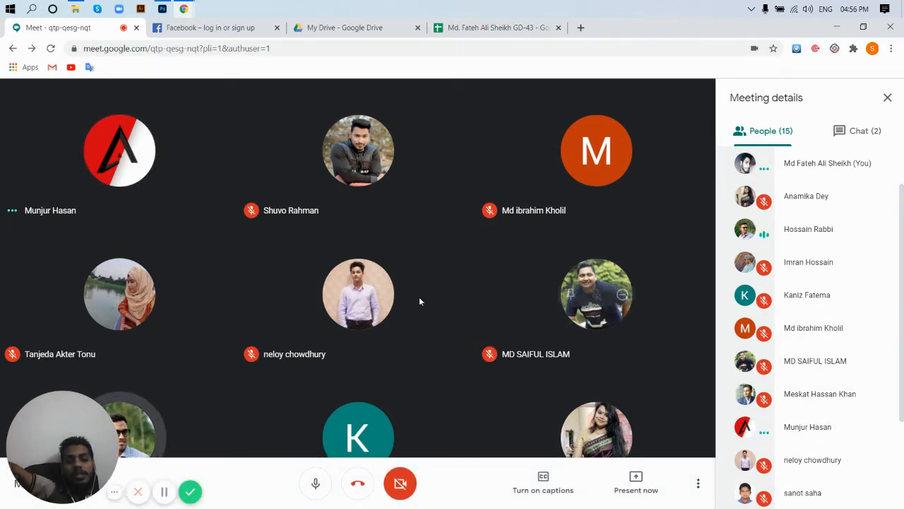
scroll(763, 374, "down", 2)
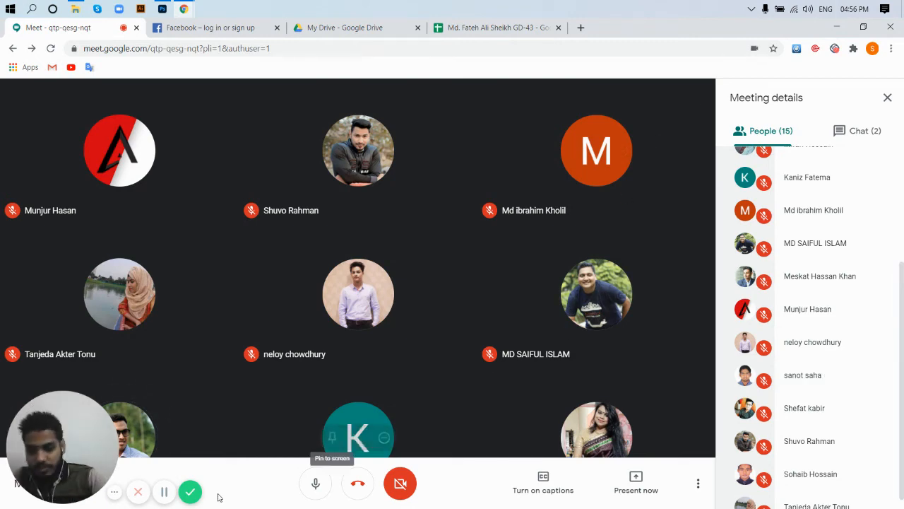
left_click(169, 498)
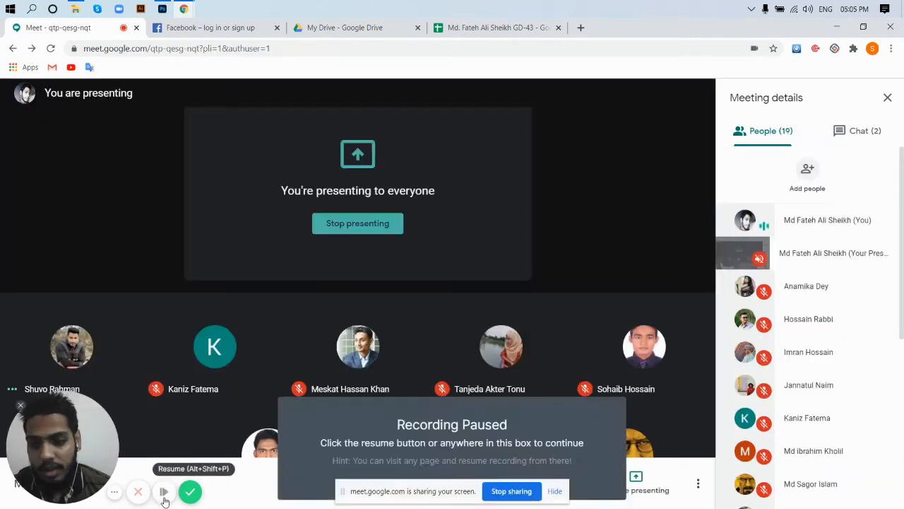
left_click(166, 493)
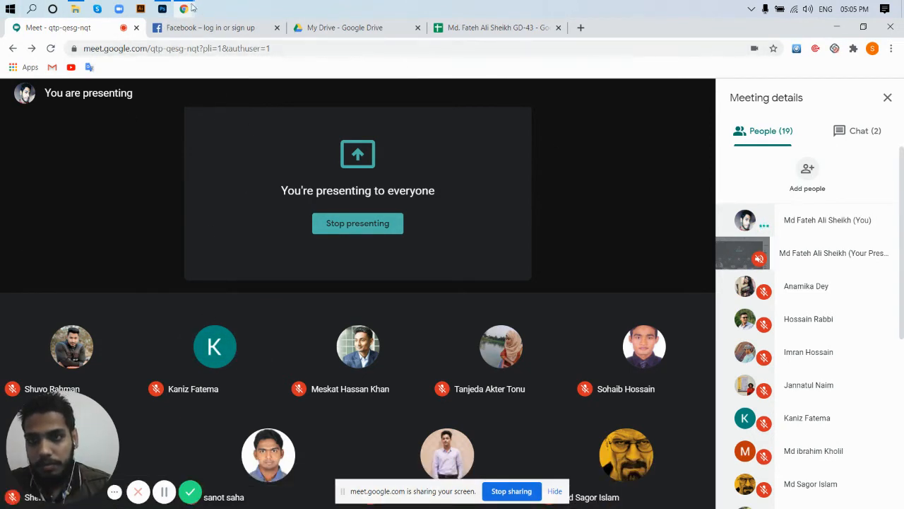
- Switch to Photoshop and draw a rectangular marquee selection between the CREATIVE AGENCY headline and the laptop
left_click(163, 9)
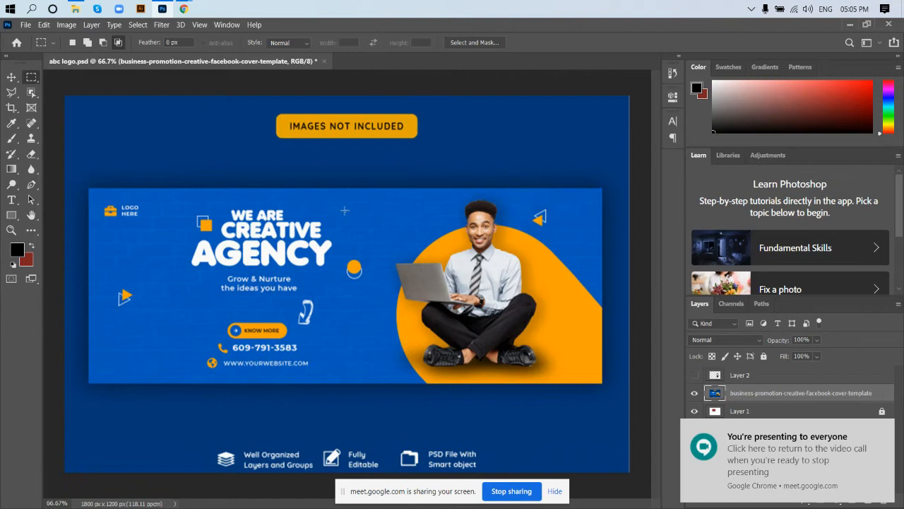
left_click_drag(325, 191, 409, 267)
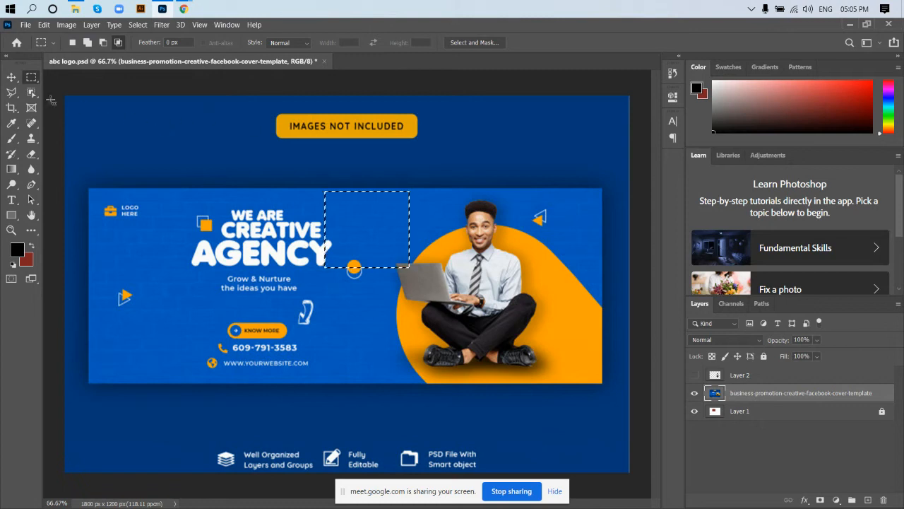
- Try intersecting the rectangular selection with the Elliptical Marquee, and draw an elliptical selection over the end of the CREATIVE AGENCY headline
right_click(32, 80)
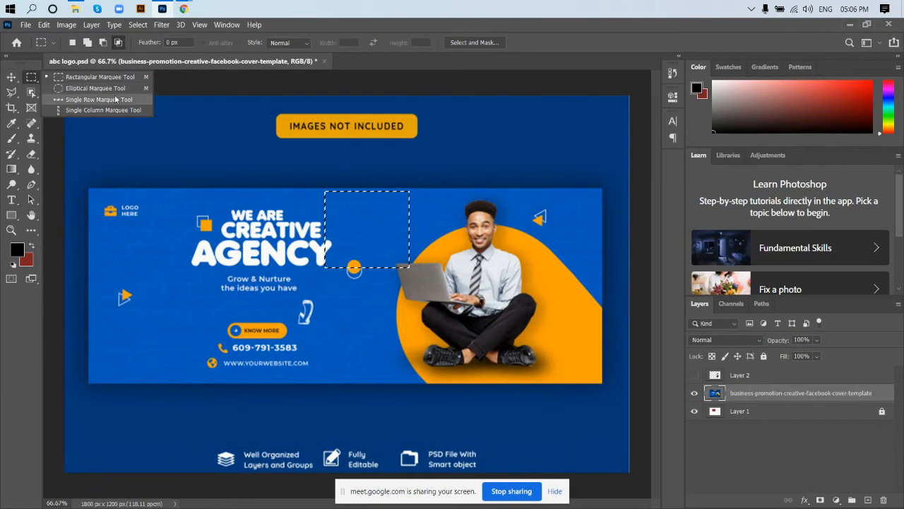
left_click(78, 90)
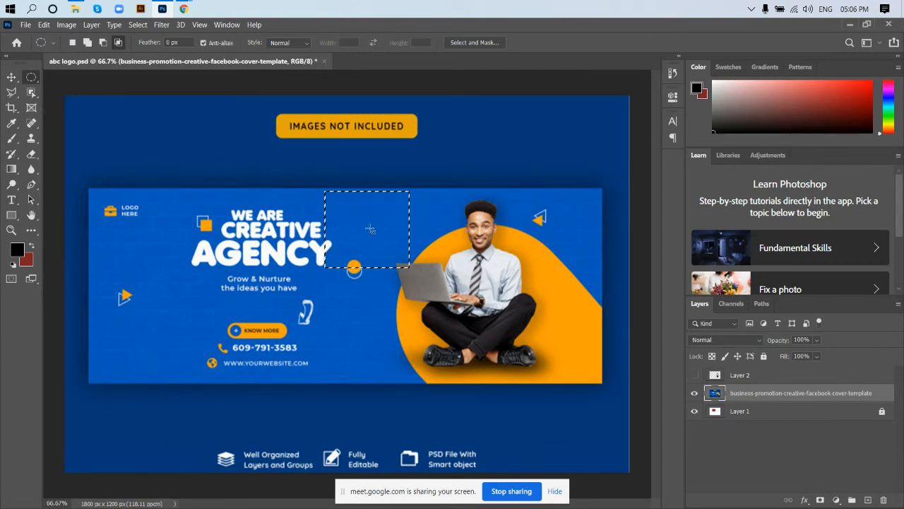
left_click_drag(414, 291, 485, 338)
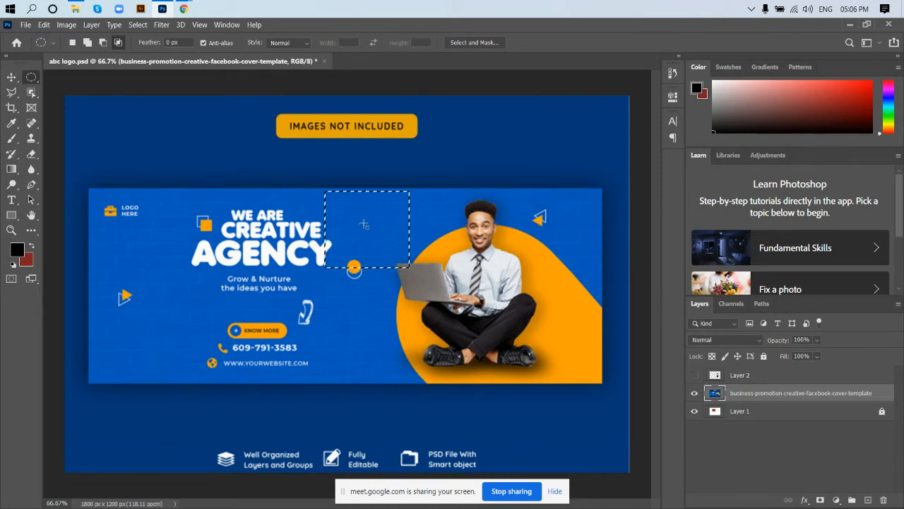
left_click_drag(363, 222, 466, 310)
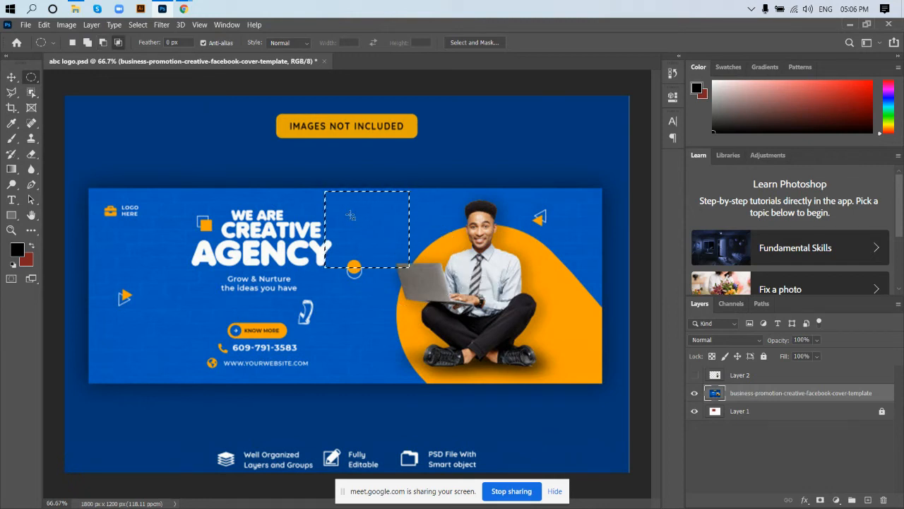
left_click_drag(349, 213, 453, 318)
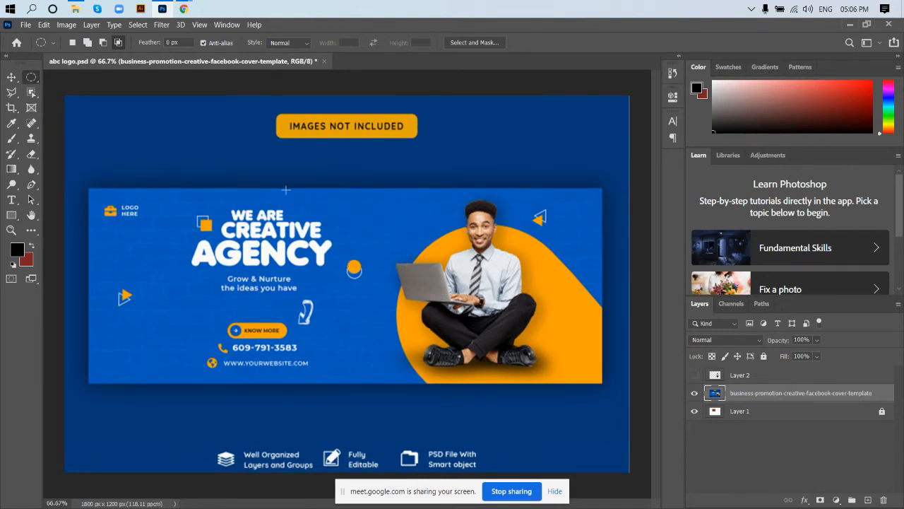
left_click_drag(270, 166, 417, 297)
- Intersect the ellipse with a Rectangular Marquee selection so that only its left half stays selected
right_click(31, 77)
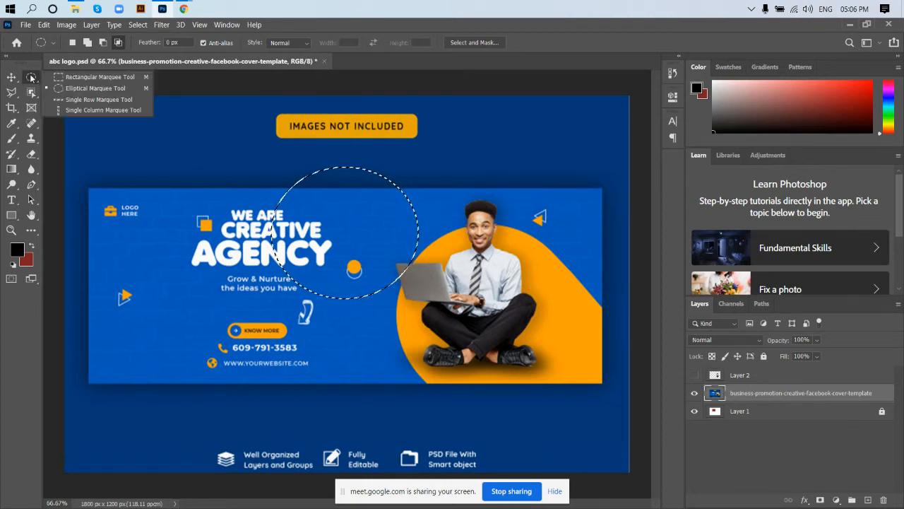
left_click(99, 76)
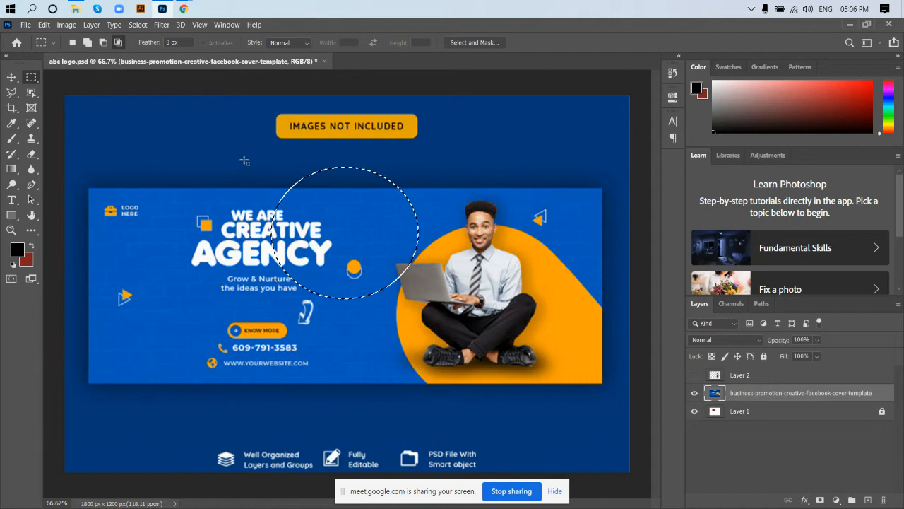
left_click_drag(244, 161, 335, 325)
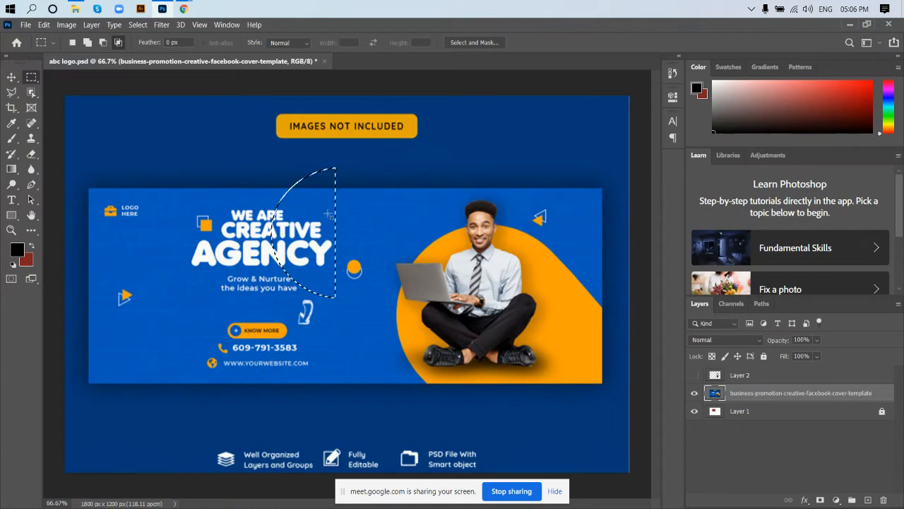
- Delete the half-ellipse area from the facebook-cover-template layer and toggle Layer 1's visibility to check what lies beneath
key("Delete")
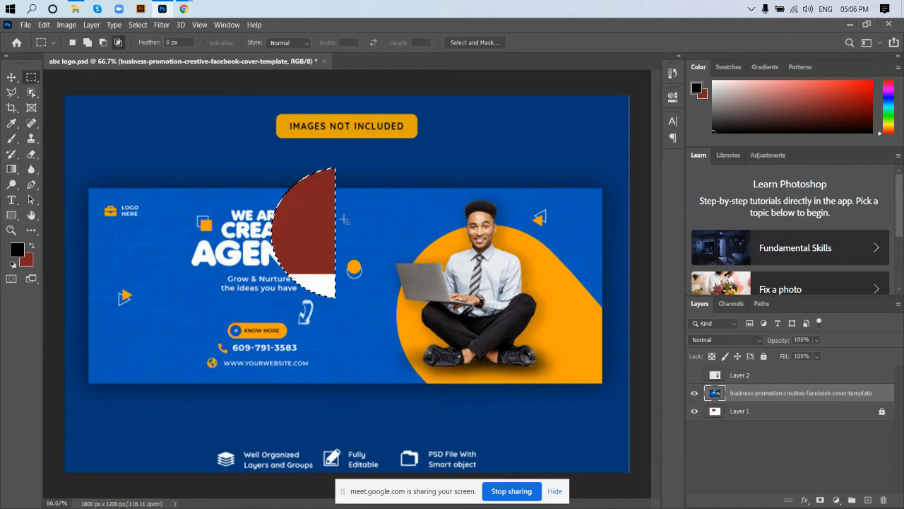
left_click(695, 412)
left_click(695, 411)
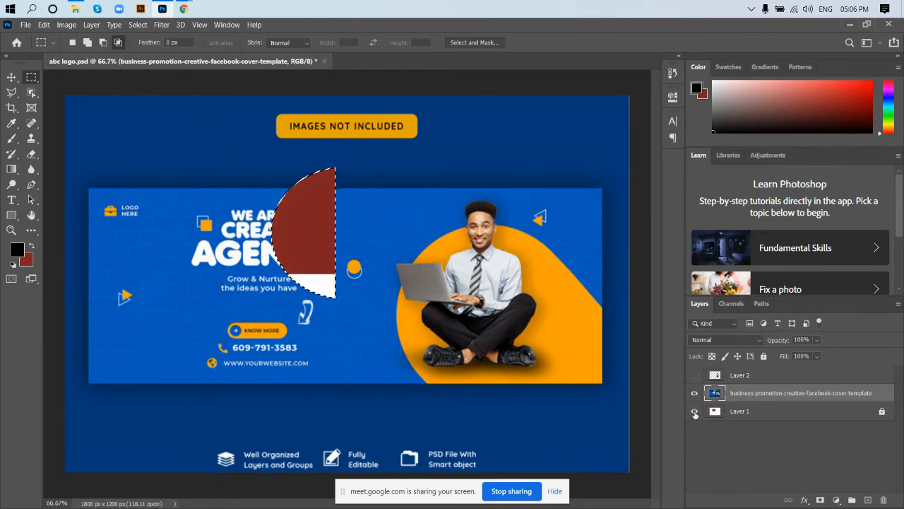
left_click(695, 412)
left_click(695, 412)
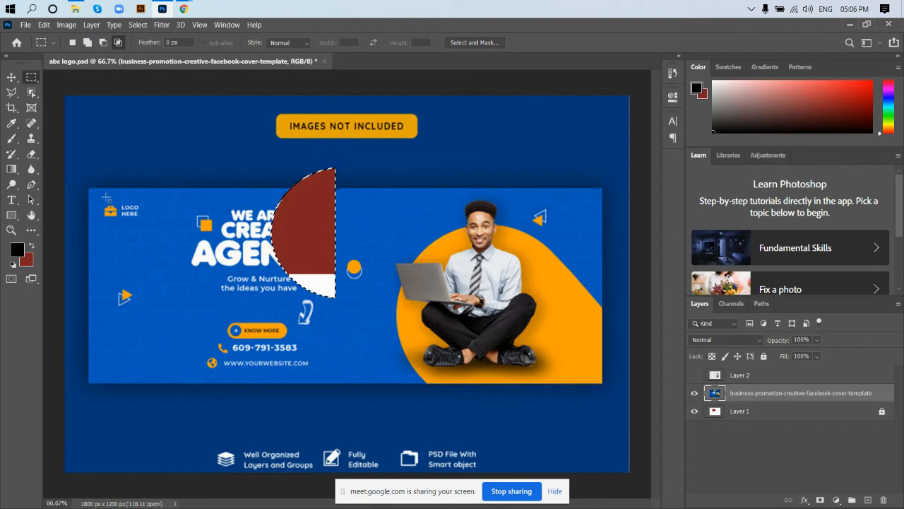
- Undo the Layer 1 visibility changes and the deletion of the half-ellipse area, keeping the selection
left_click(11, 77)
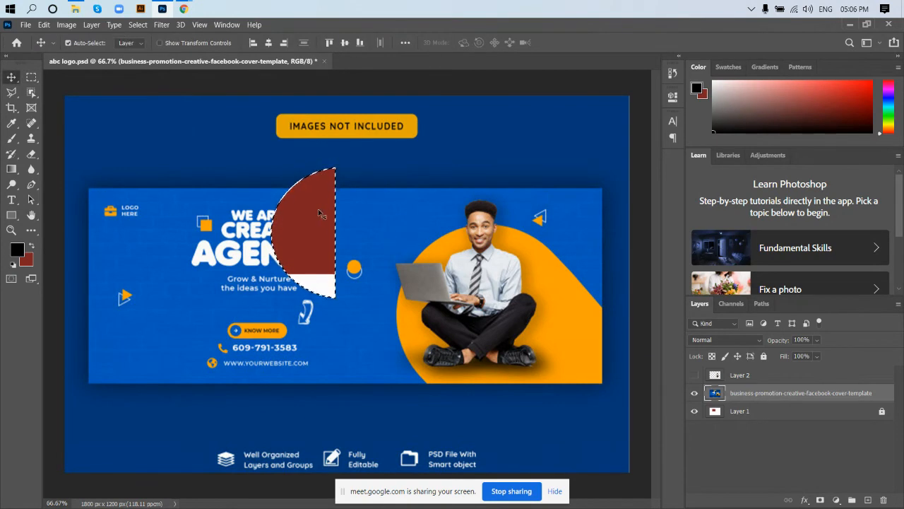
key("ctrl")
key("ctrl+z")
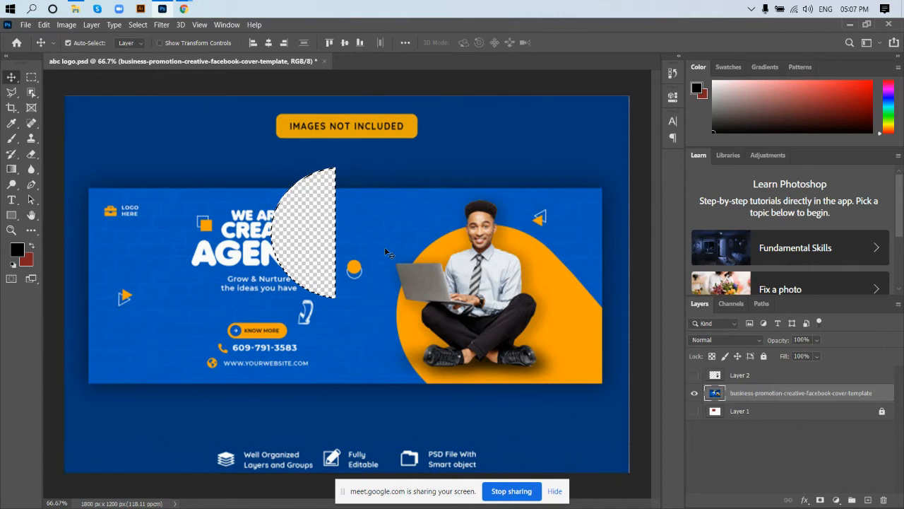
key("ctrl")
key("ctrl+space")
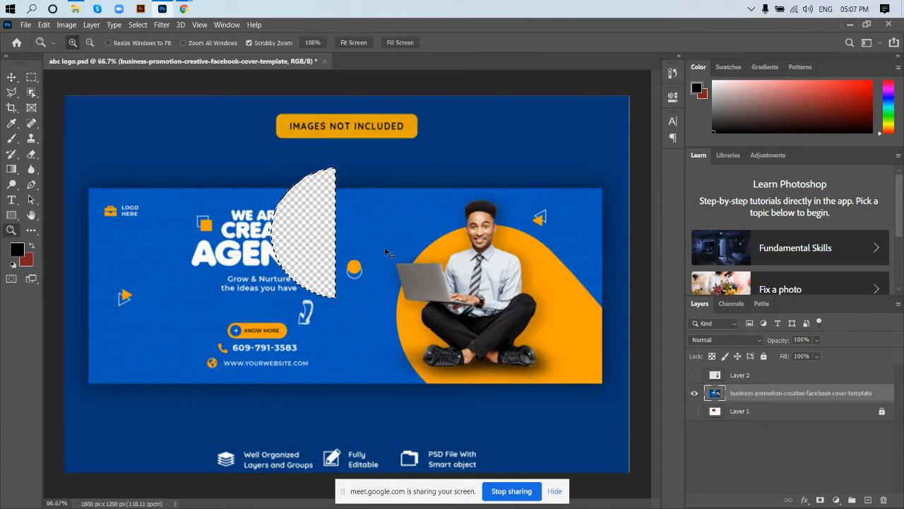
key("ctrl+BackSpace")
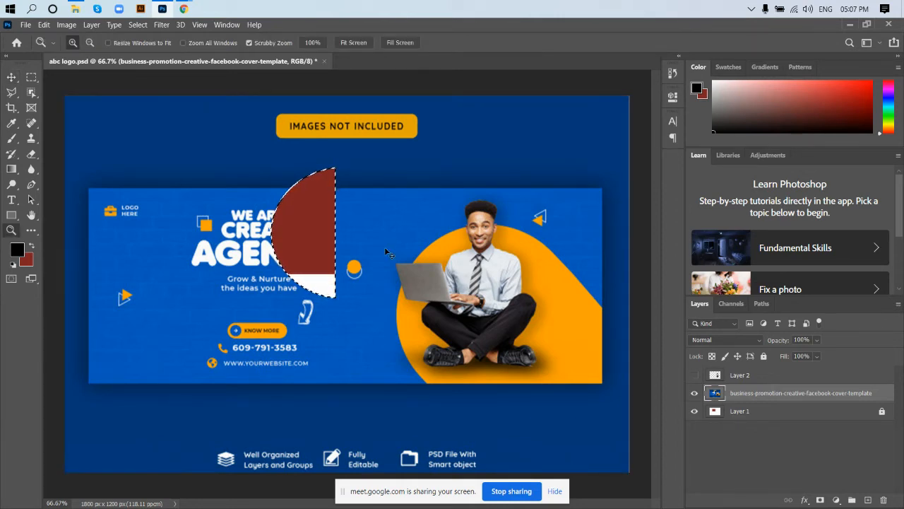
key("ctrl+z")
key("ctrl+BackSpace")
key("ctrl+z")
key("ctrl+z")
key("ctrl+z")
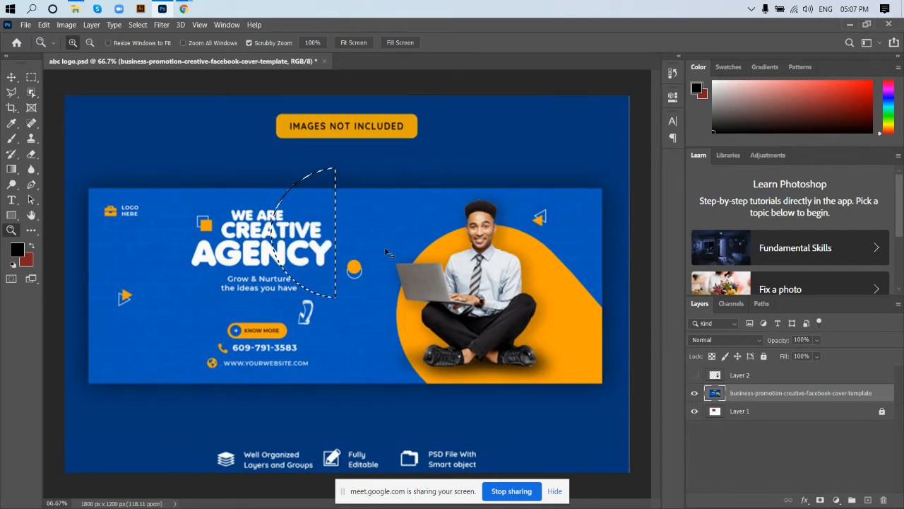
key("super+space")
key("super+space")
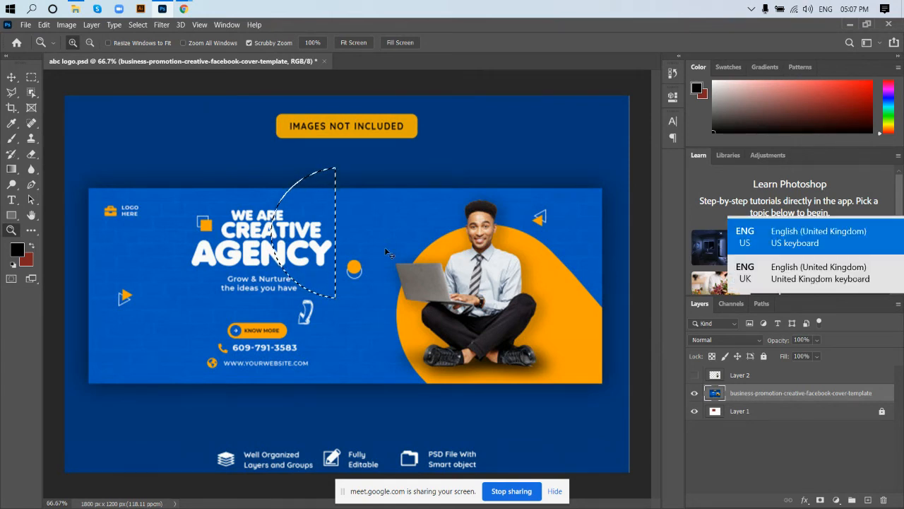
key("Delete")
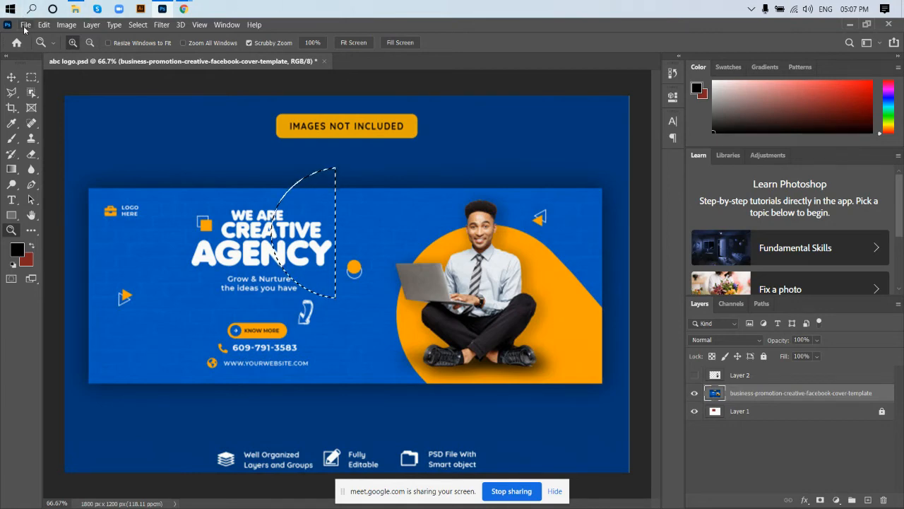
left_click(25, 27)
mouse_move(39, 93)
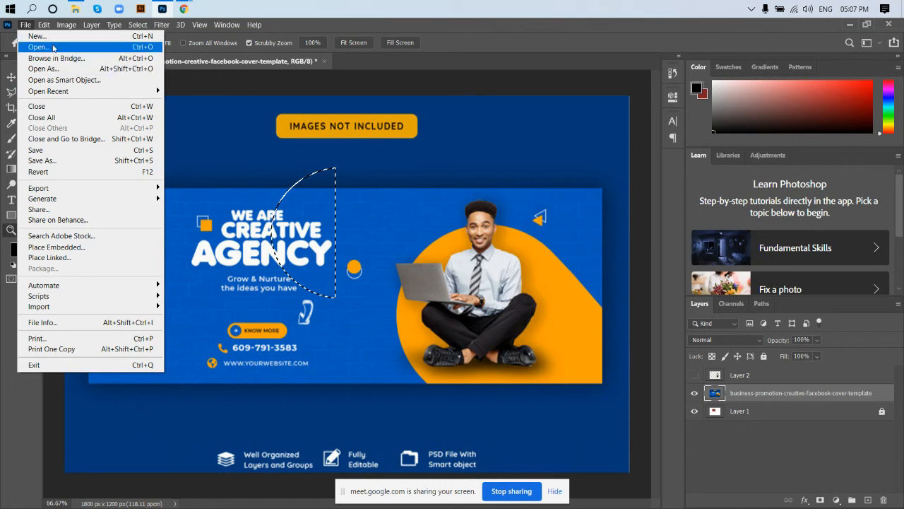
mouse_move(43, 26)
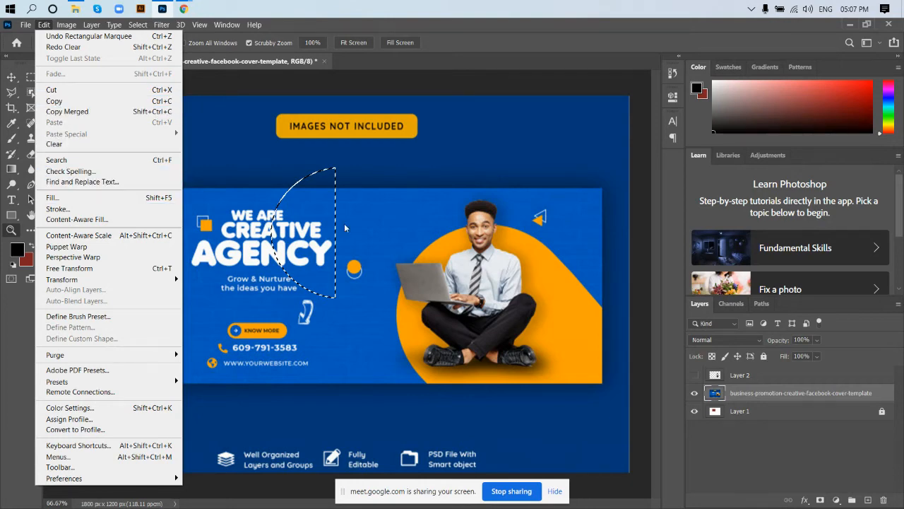
left_click(233, 122)
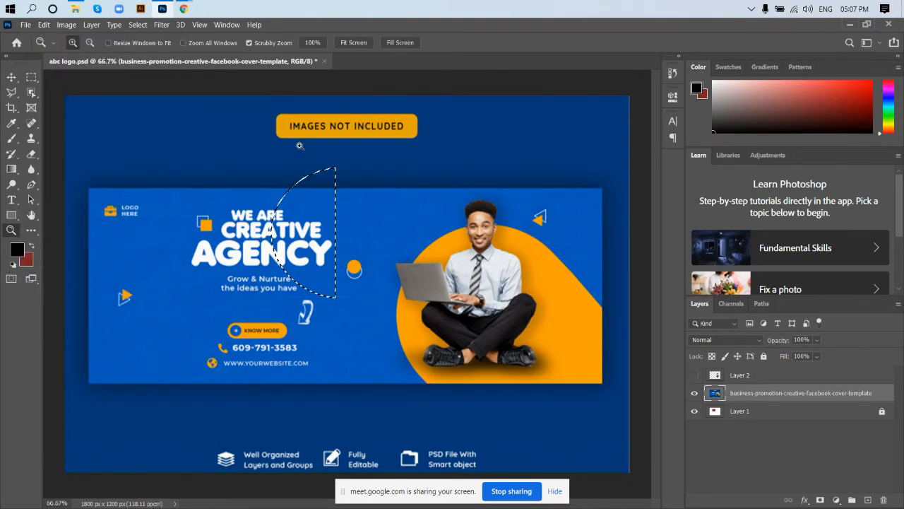
left_click(12, 77)
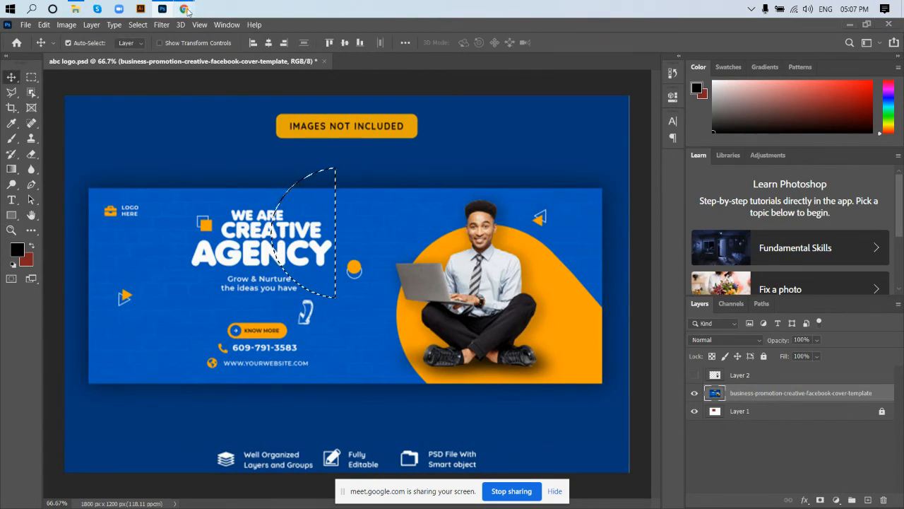
- Switch to Google Chrome and run a Google search for "mug picture" in a new tab
mouse_move(183, 10)
left_click(63, 57)
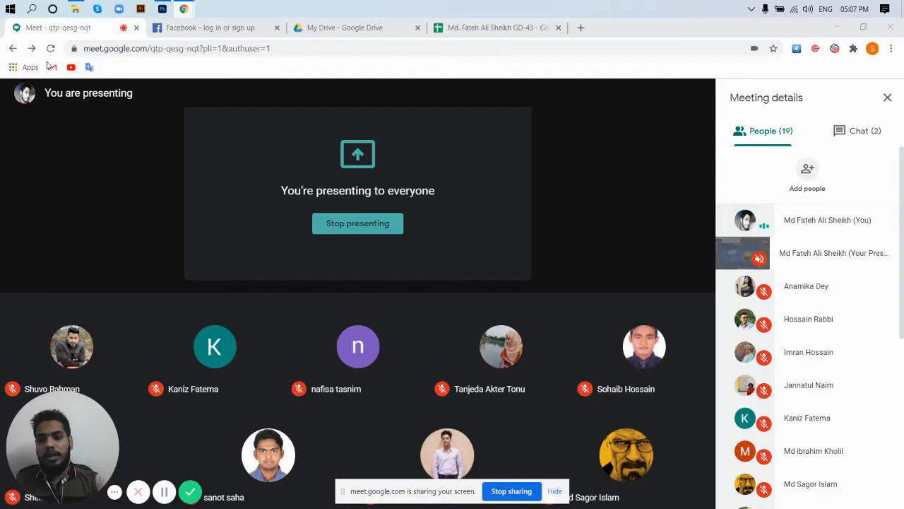
left_click(580, 27)
left_click(357, 50)
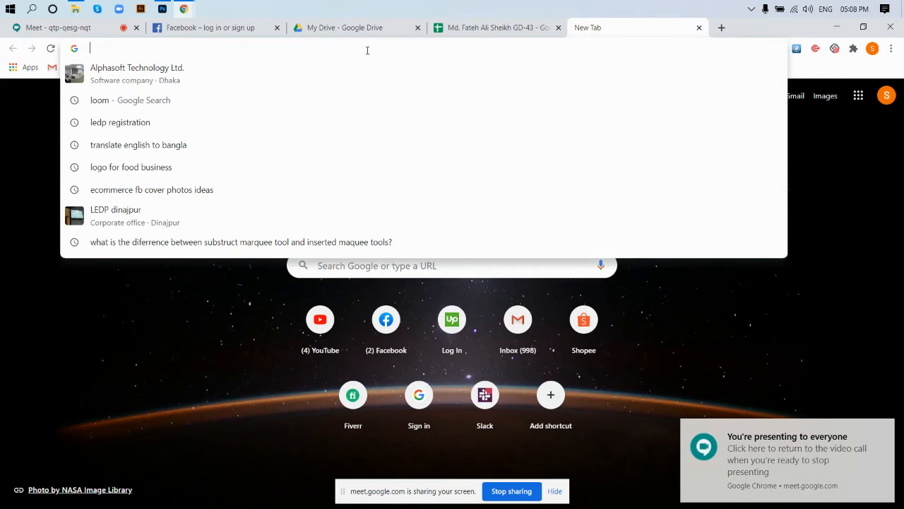
type("m")
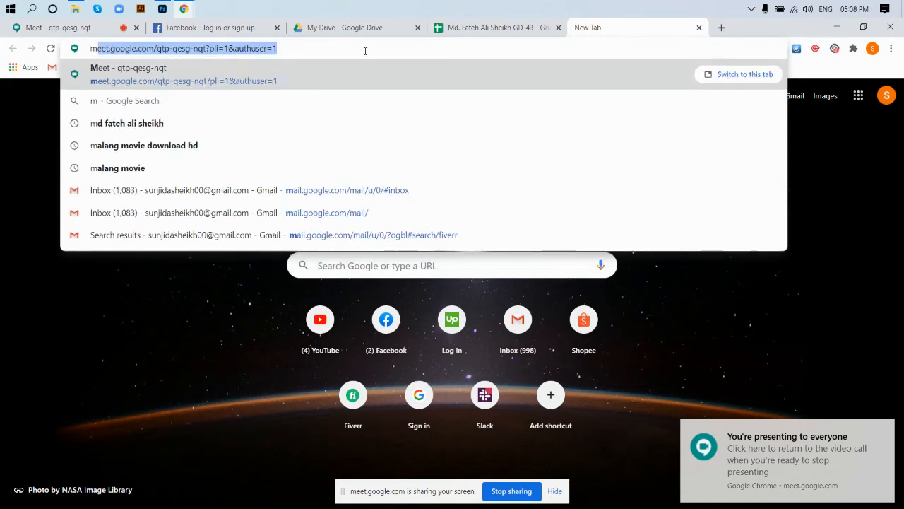
type("ug")
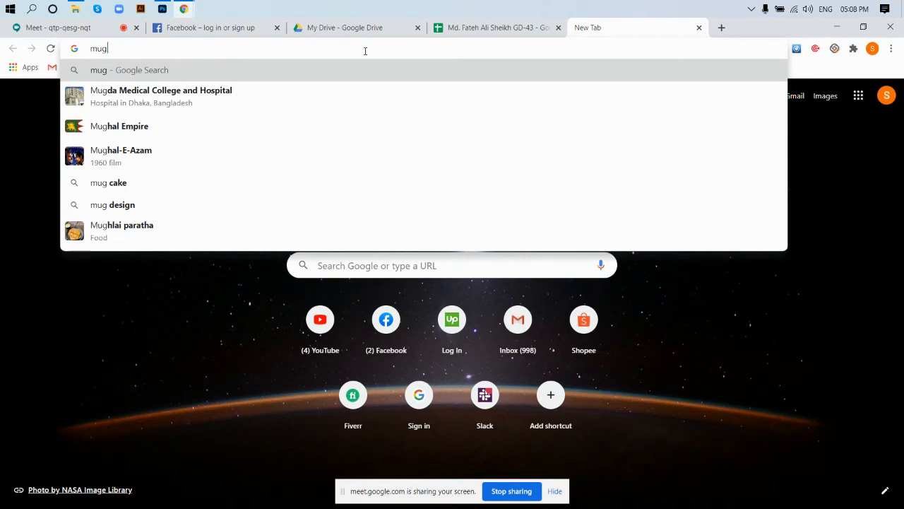
type(" pic")
key("Return")
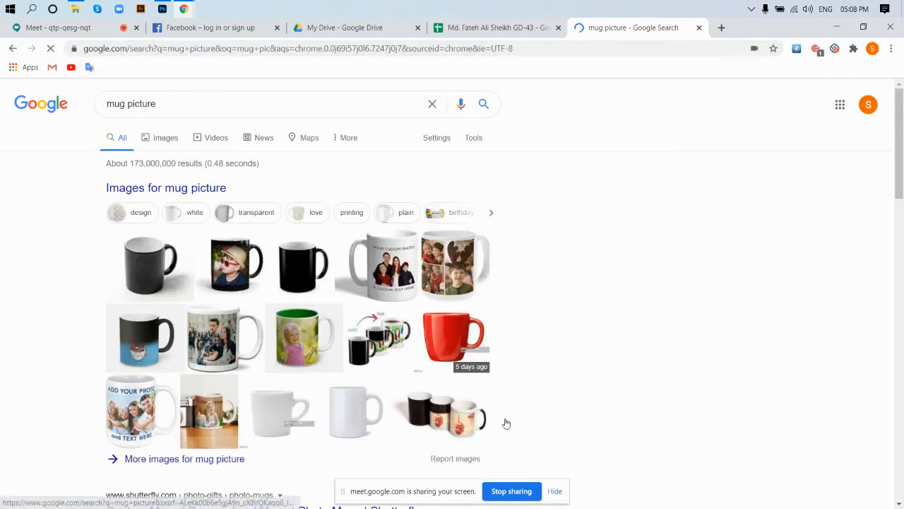
- Browse the mug image results and preview the magic coffee mug, white glossy mug, exciting Lives ceramic mug and red Cambridge Mug
left_click(307, 269)
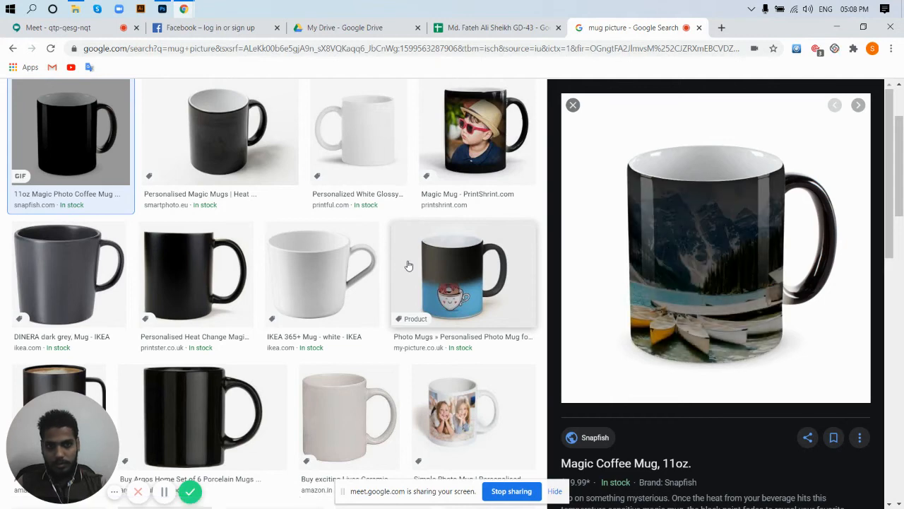
left_click(358, 127)
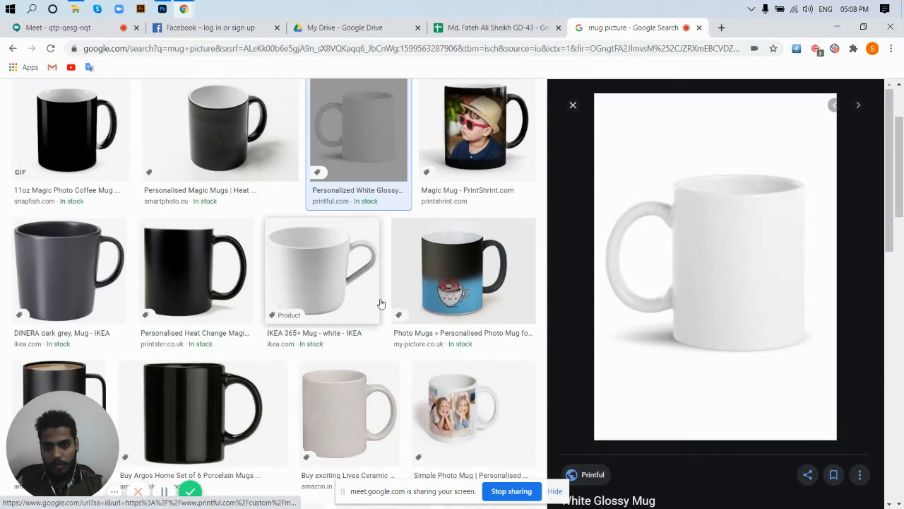
scroll(485, 360, "down", 2)
scroll(341, 320, "down", 2)
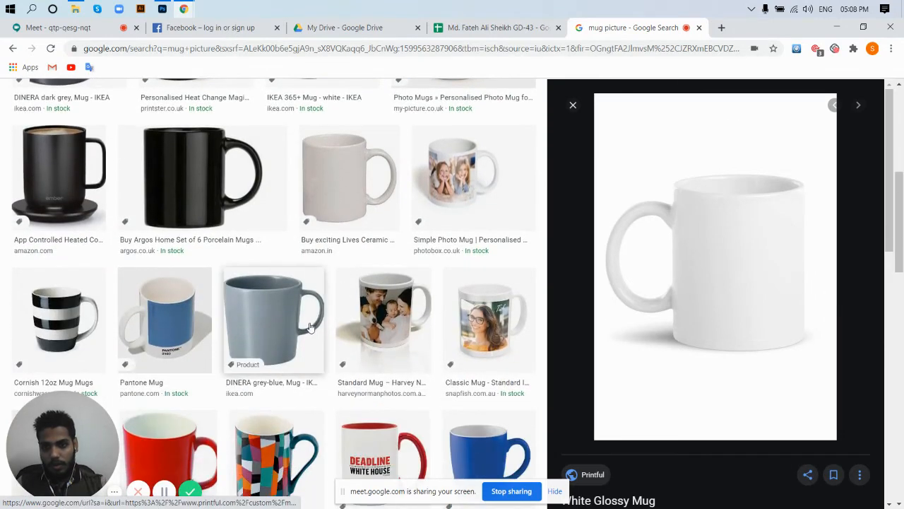
scroll(308, 323, "down", 2)
scroll(300, 232, "up", 3)
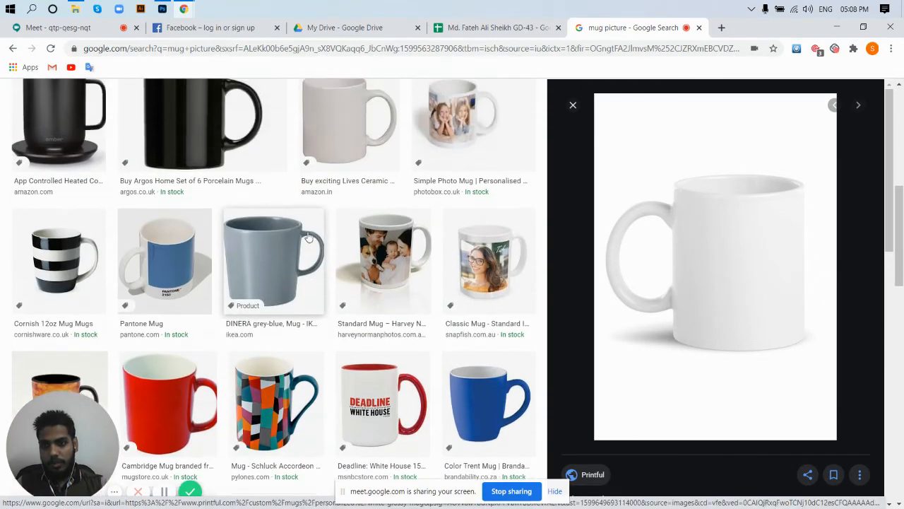
left_click(353, 235)
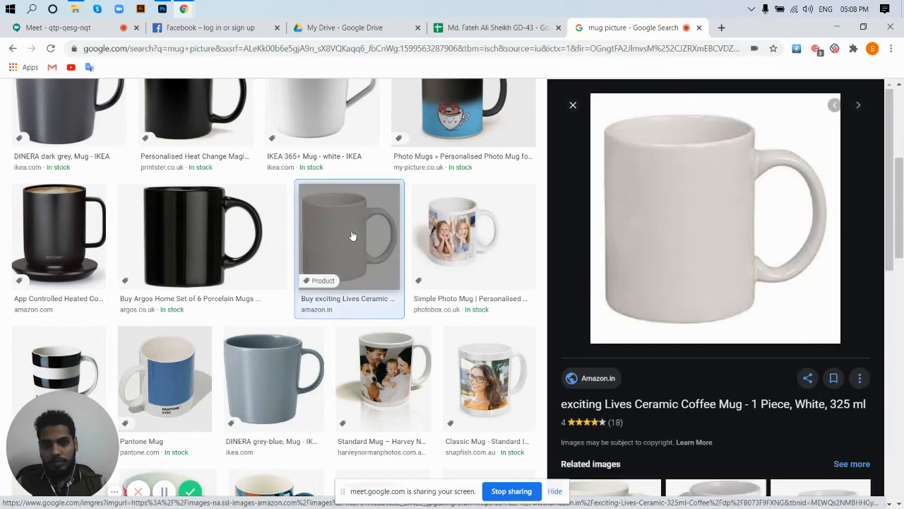
scroll(329, 323, "down", 3)
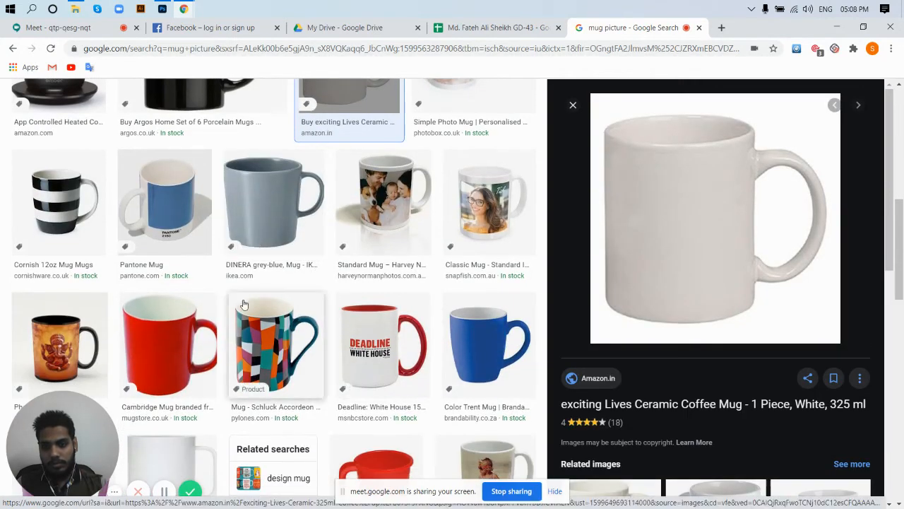
left_click(173, 360)
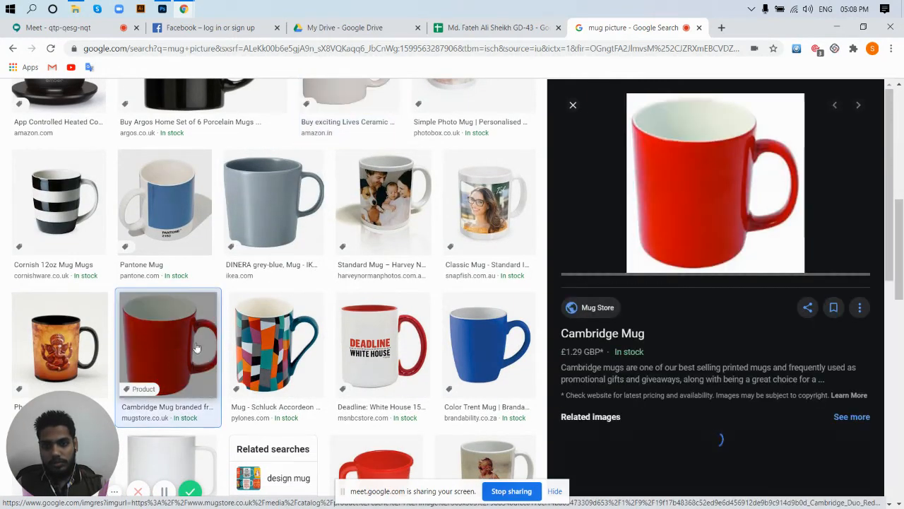
- Preview the blue Color Trent Mug and show its full-size image in a separate browser tab
left_click(479, 335)
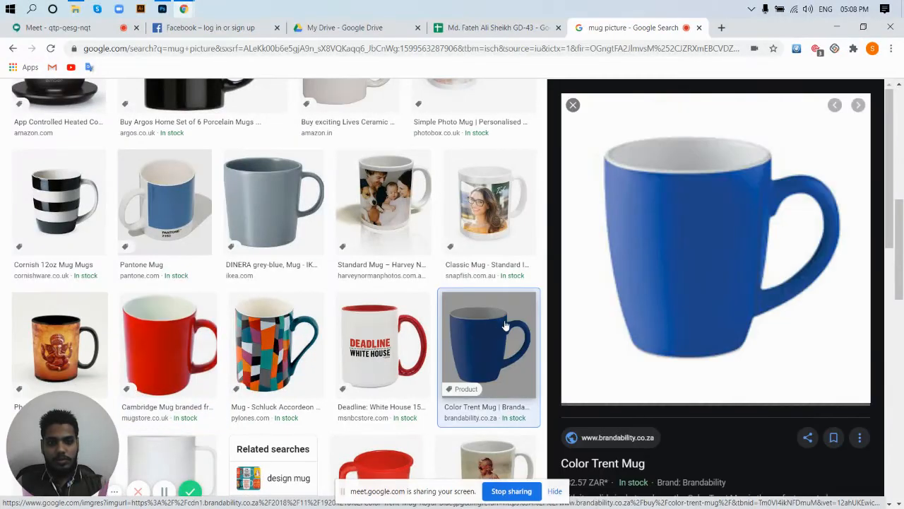
right_click(753, 222)
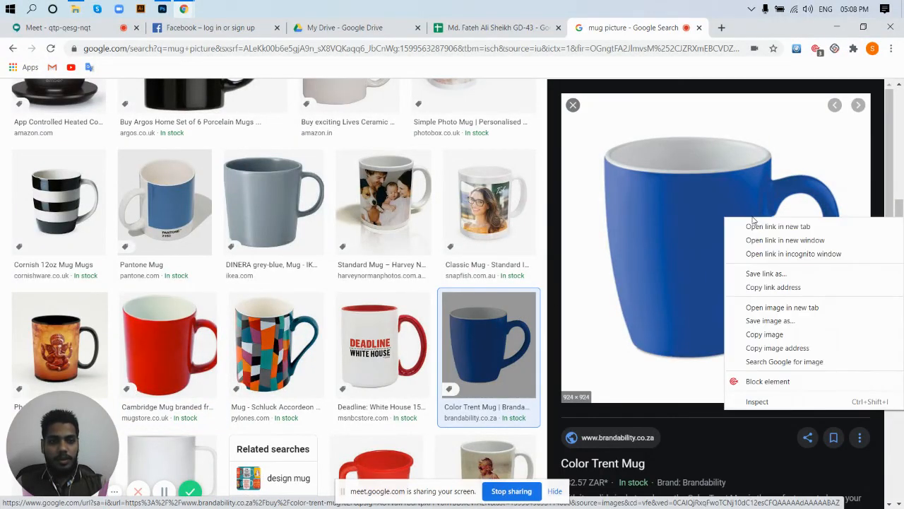
left_click(778, 310)
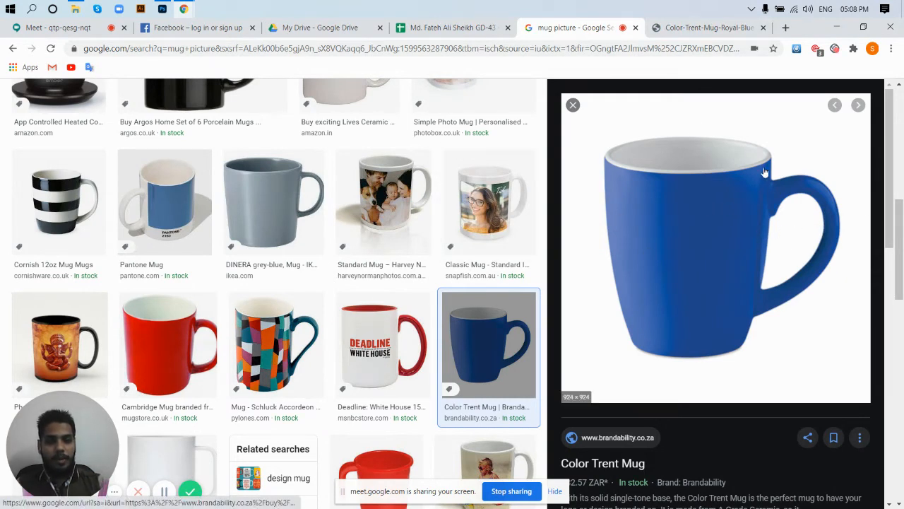
right_click(721, 180)
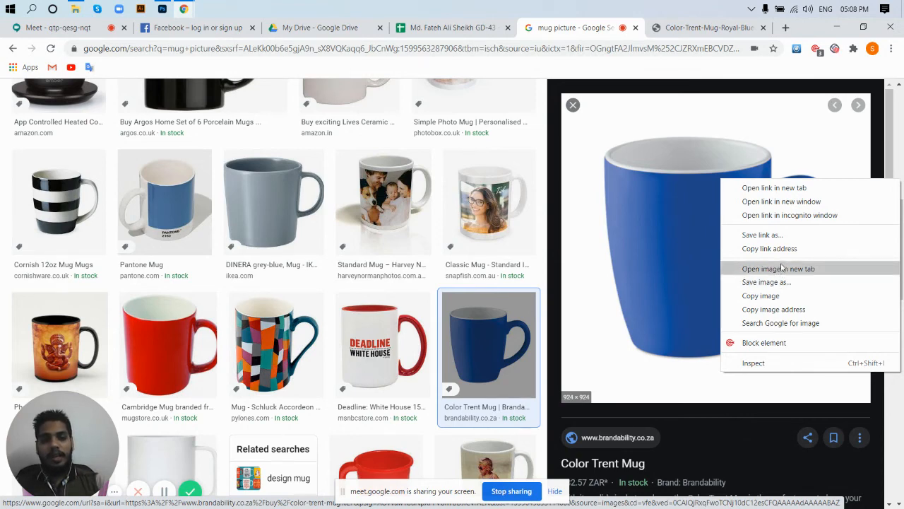
left_click(731, 21)
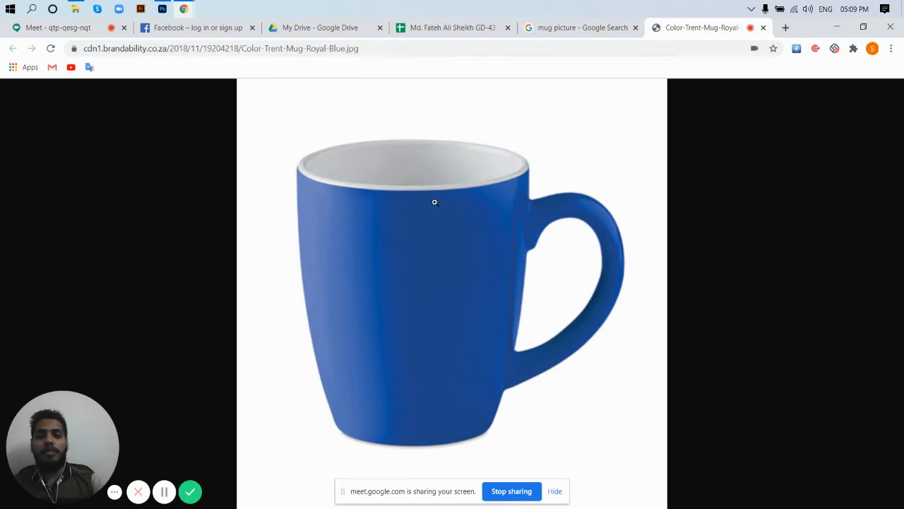
- Open the royal blue Color Trent Mug's product page and its full image in a new tab, and close the duplicate image tab
left_click(580, 27)
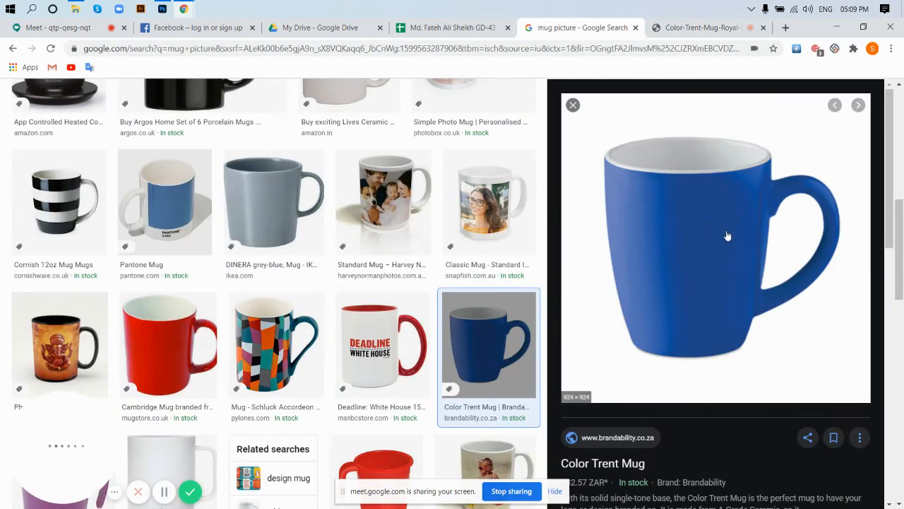
left_click(728, 235)
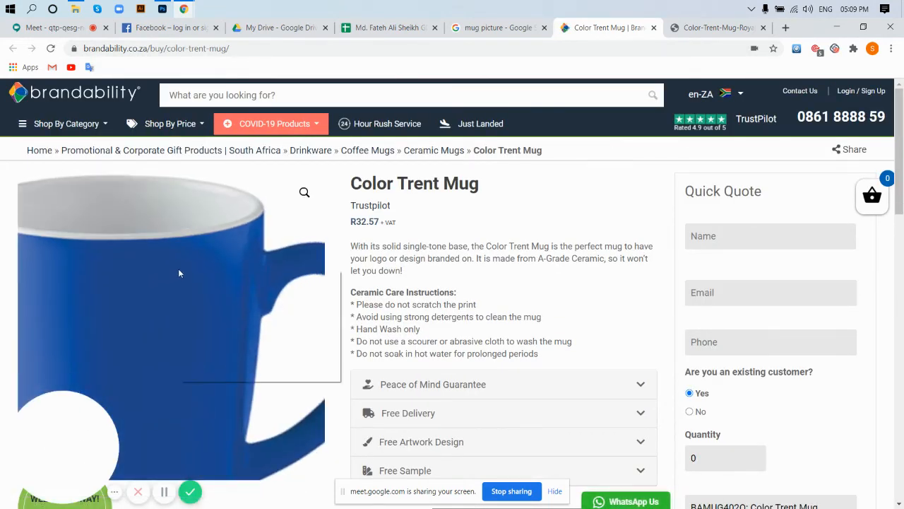
right_click(179, 272)
left_click(212, 277)
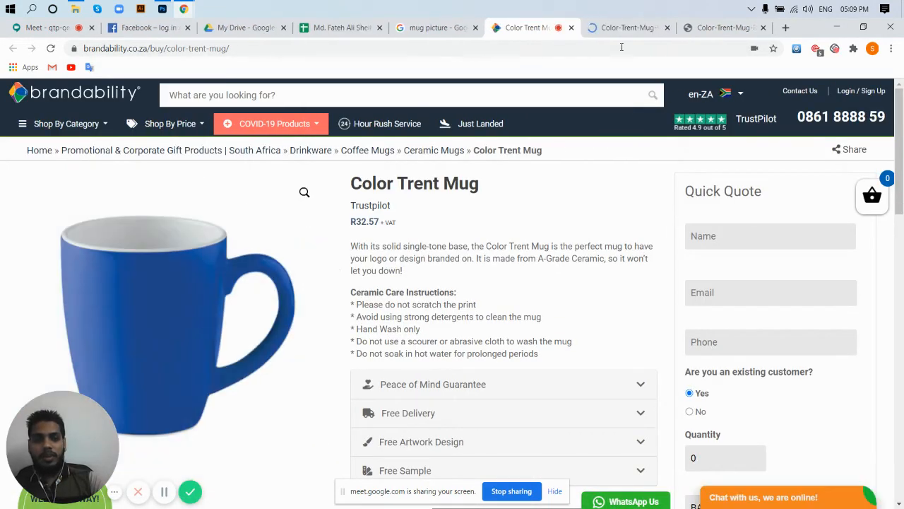
left_click(626, 27)
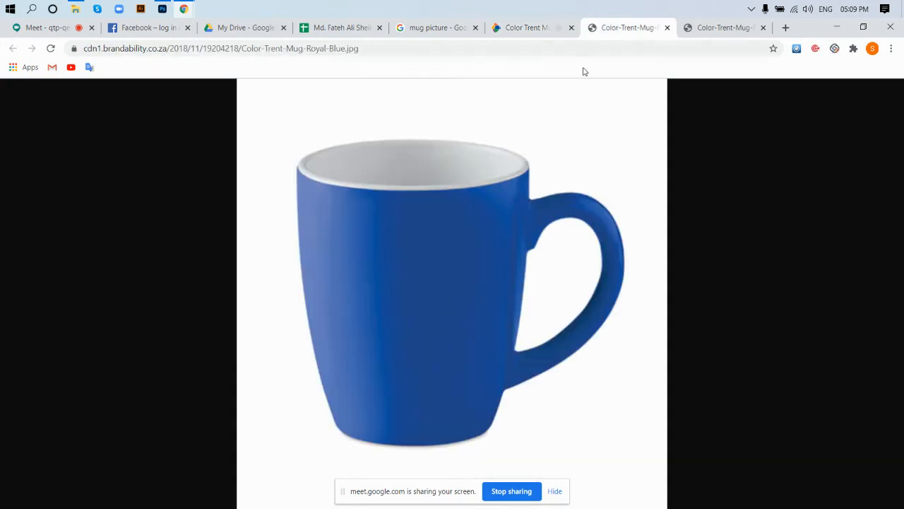
left_click(666, 28)
left_click(648, 28)
- Save the blue mug image as the JPEG Color-Trent-Mug-Royal-Blue in the background folder of Downloads
right_click(492, 198)
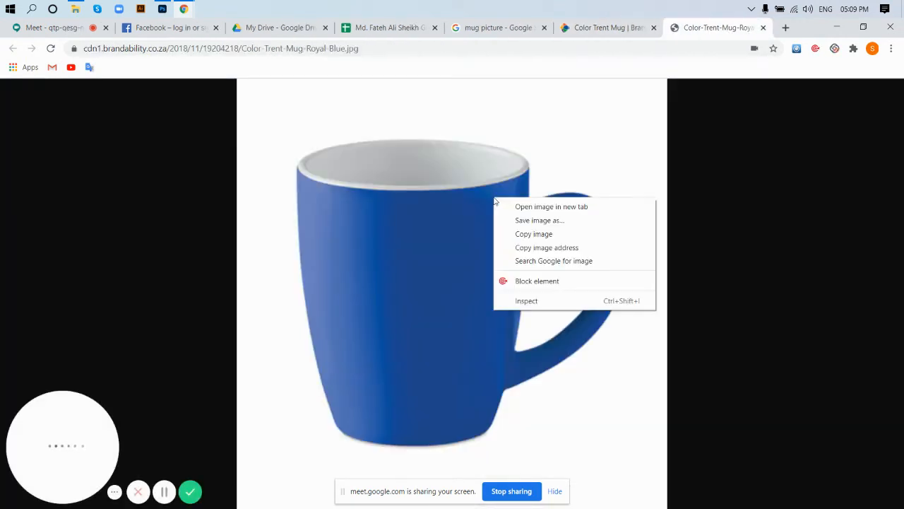
left_click(511, 217)
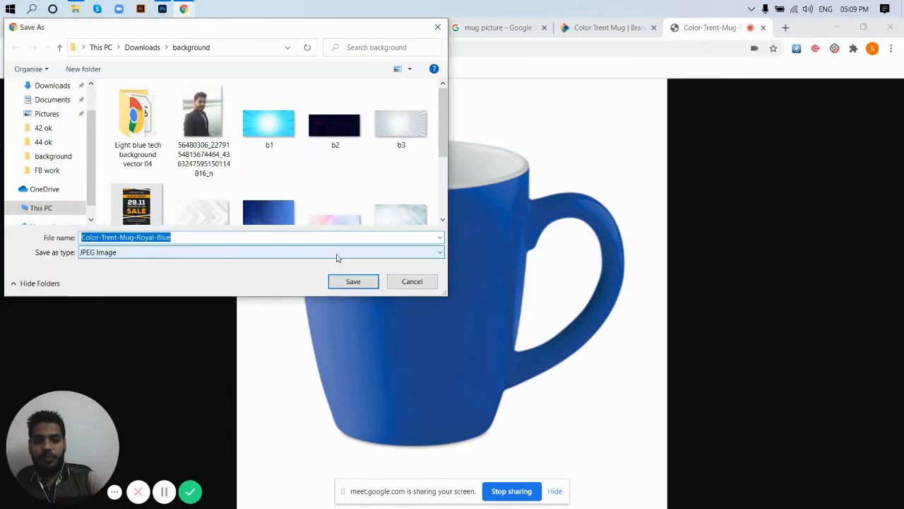
left_click(353, 281)
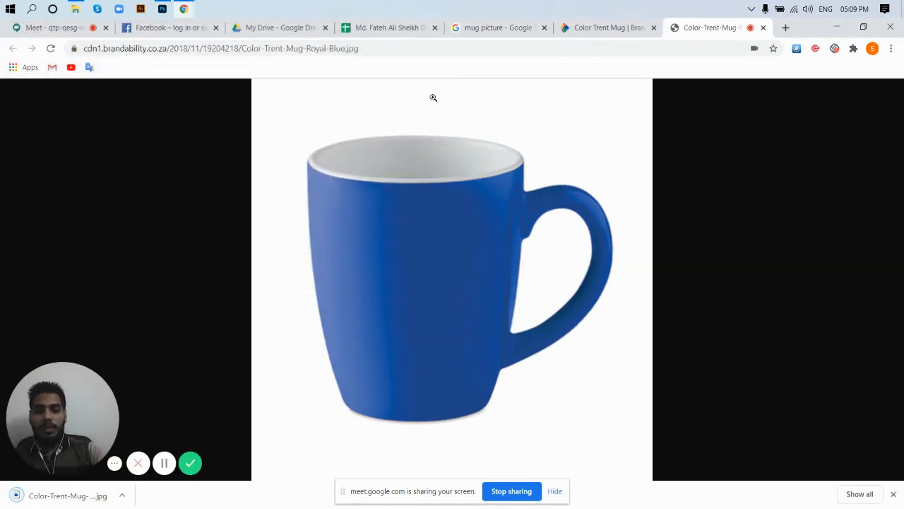
- Switch to Photoshop and open the Color-Trent-Mug-Royal-Blue image from the background folder in Downloads
left_click(162, 9)
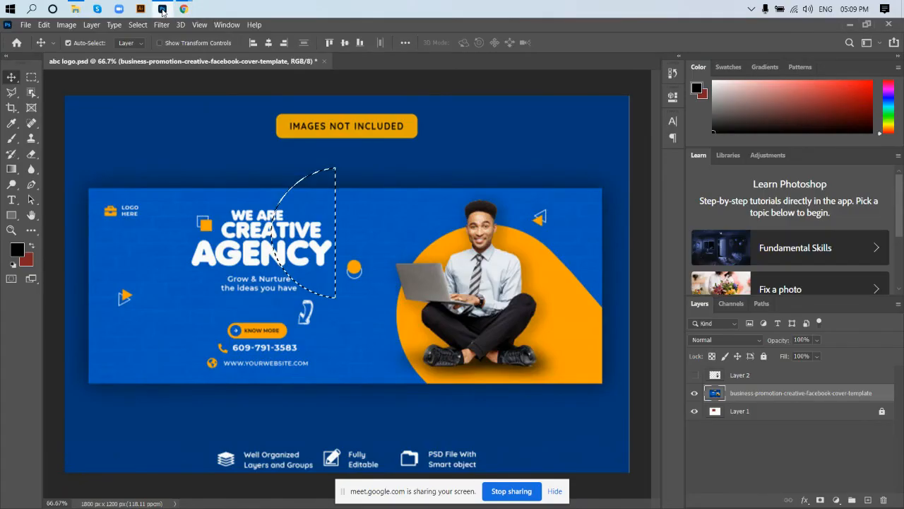
left_click(25, 25)
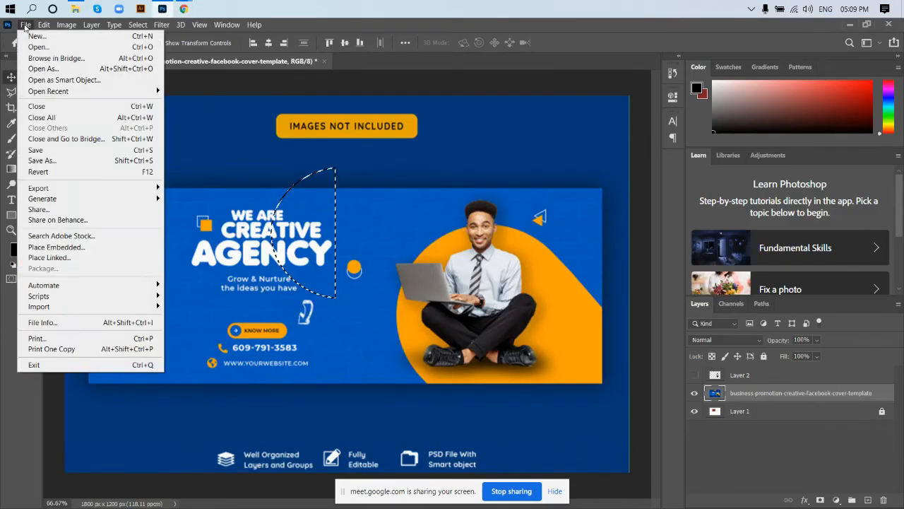
key("Escape")
key("ctrl+o")
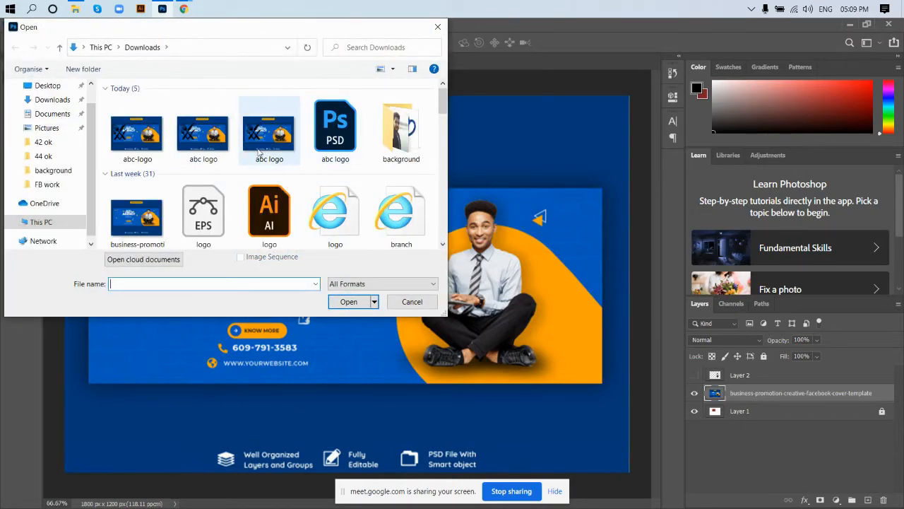
left_click(52, 100)
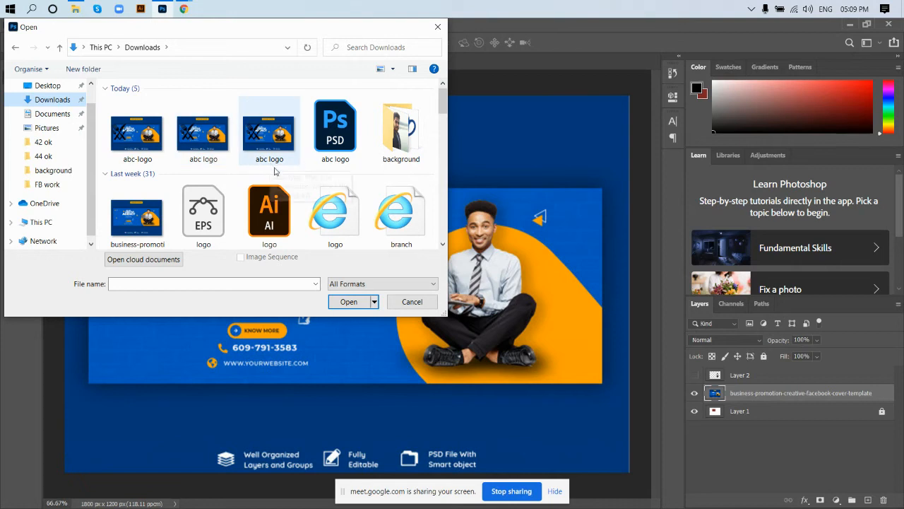
scroll(283, 178, "down", 1)
scroll(289, 171, "up", 1)
scroll(319, 170, "down", 1)
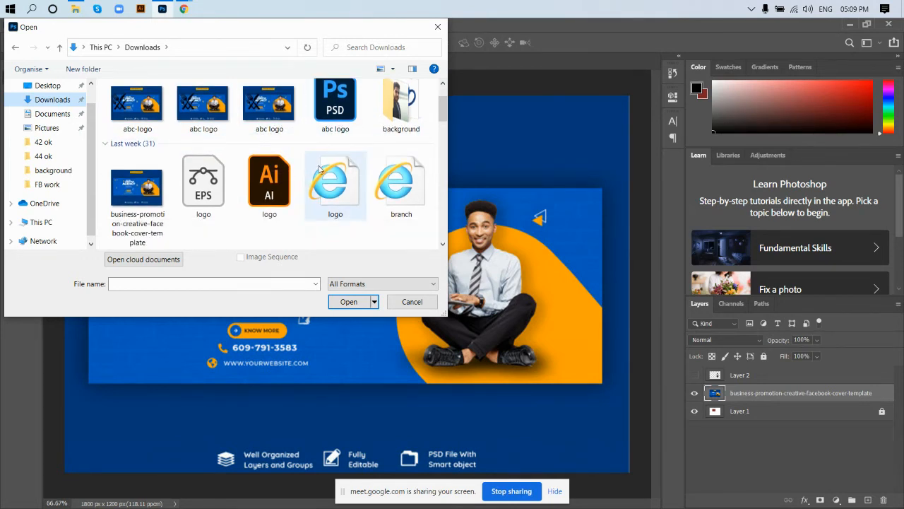
double_click(401, 104)
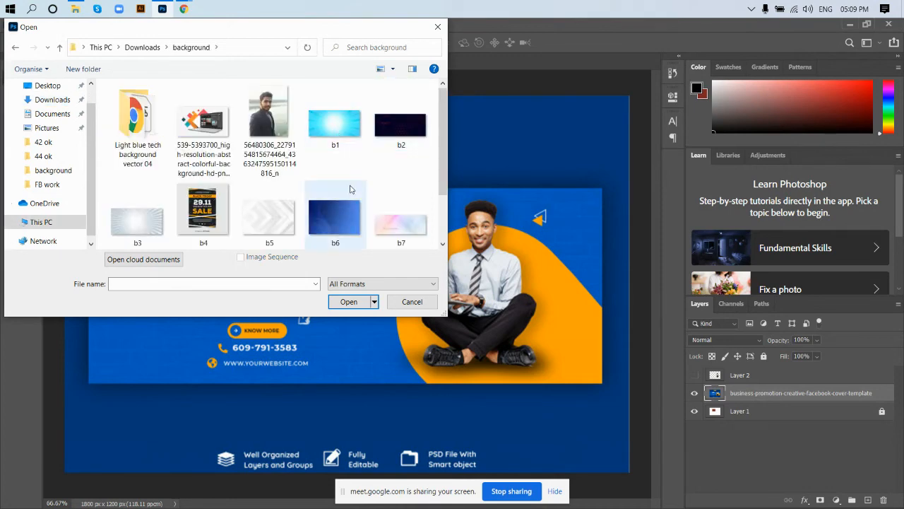
scroll(347, 183, "down", 3)
left_click(281, 186)
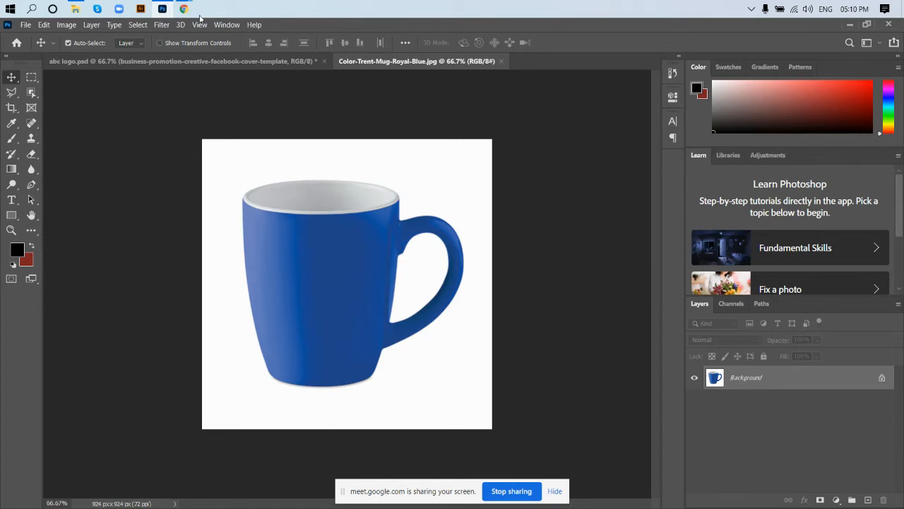
- Return to Chrome and close the mug image and Color Trent Mug product pages, going back to the image search results
mouse_move(184, 8)
left_click(101, 64)
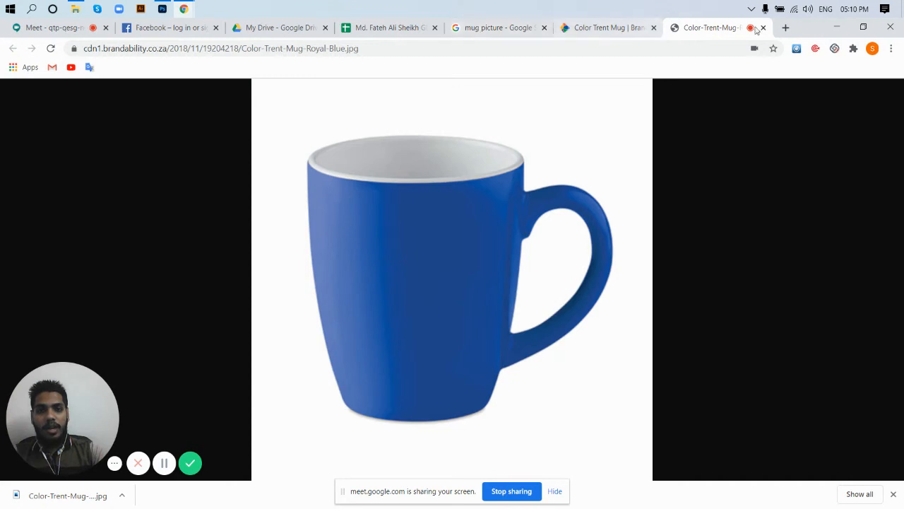
left_click(764, 28)
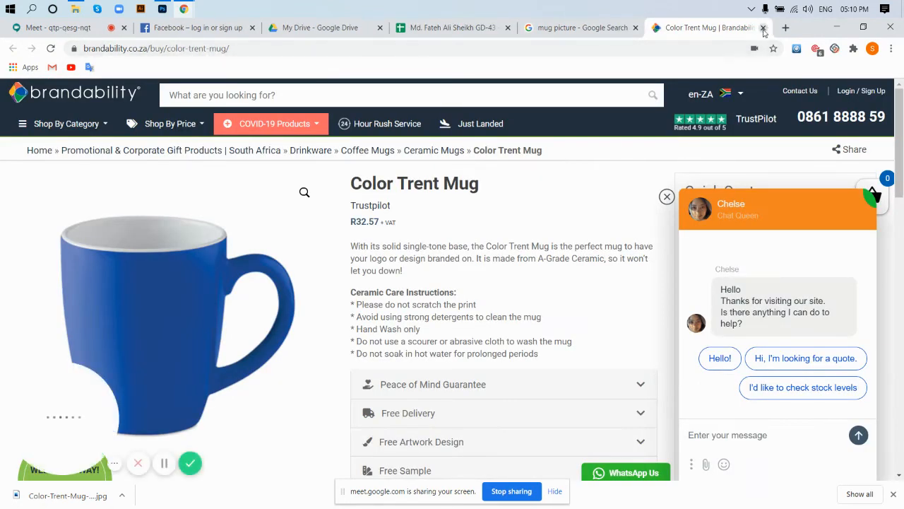
left_click(763, 28)
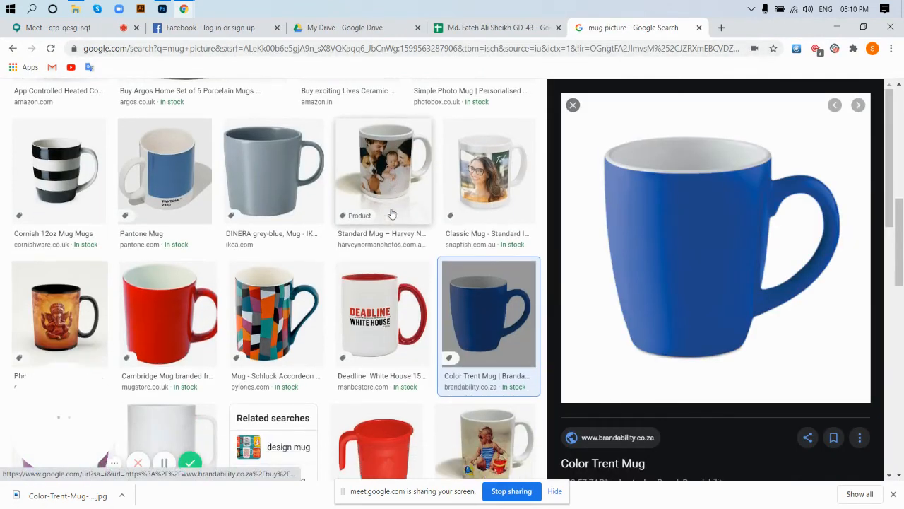
- Preview the Standard Mug with the family photo and the Standard Mug Whole Image as examples of printed mugs
scroll(396, 198, "down", 1)
left_click(397, 145)
scroll(398, 144, "up", 2)
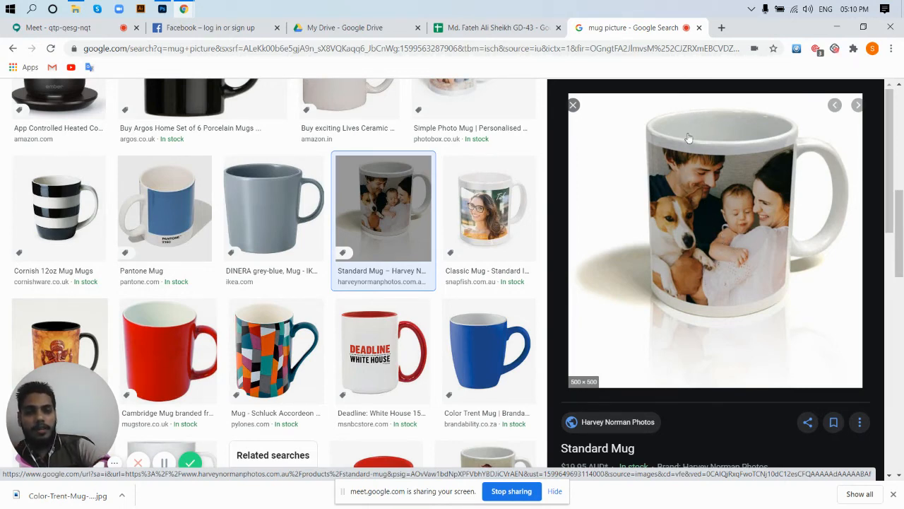
scroll(425, 315, "down", 4)
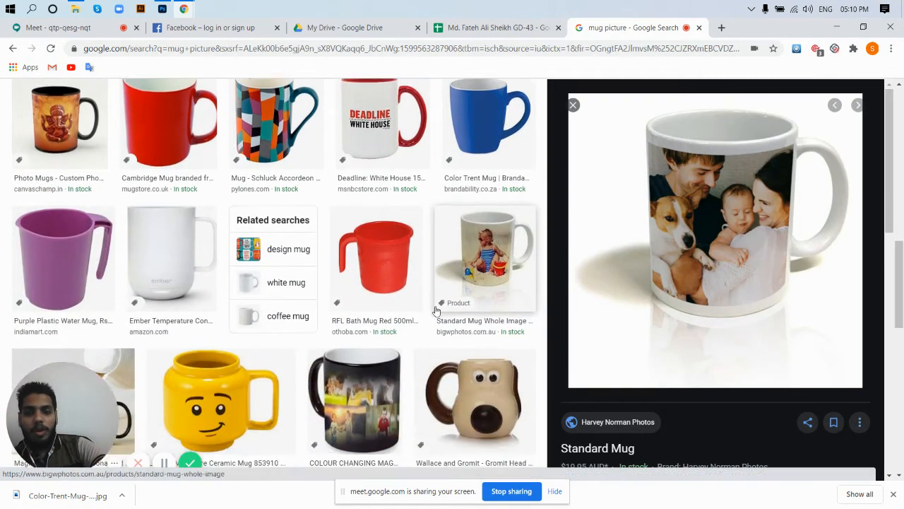
left_click(500, 201)
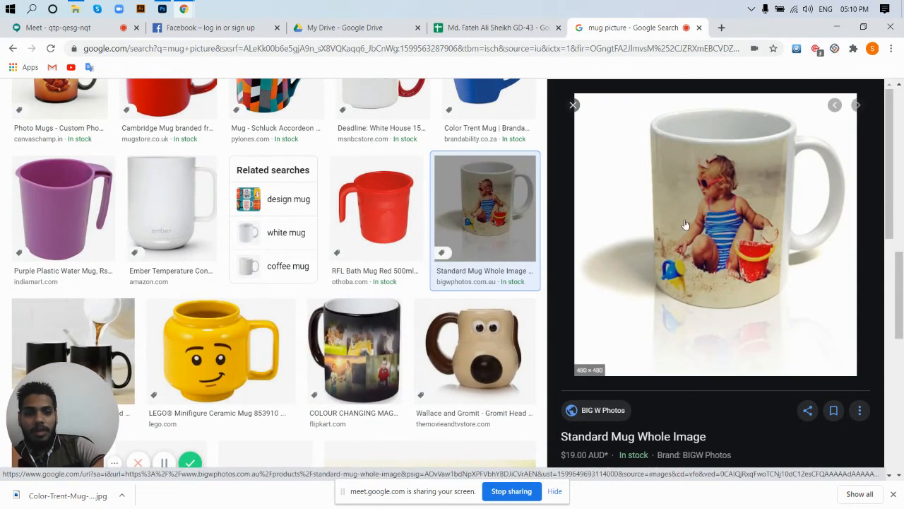
scroll(781, 242, "up", 3)
scroll(781, 241, "up", 6)
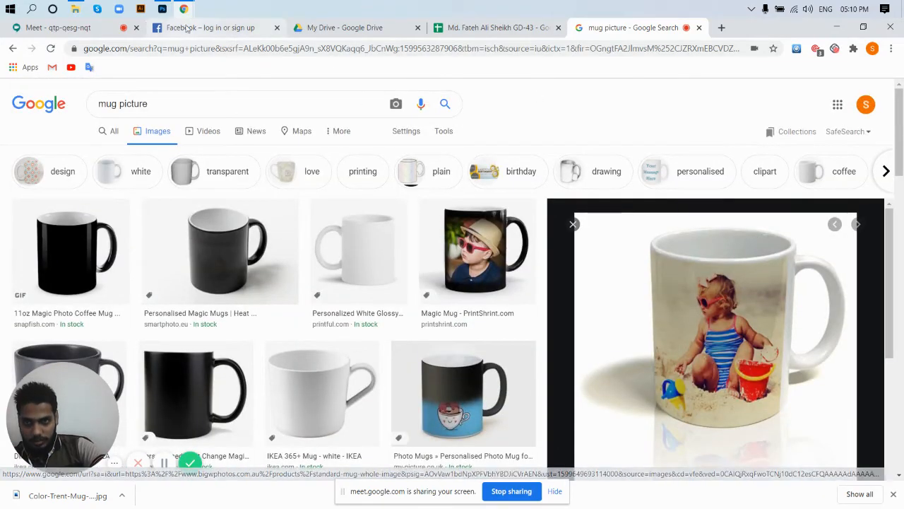
left_click(162, 8)
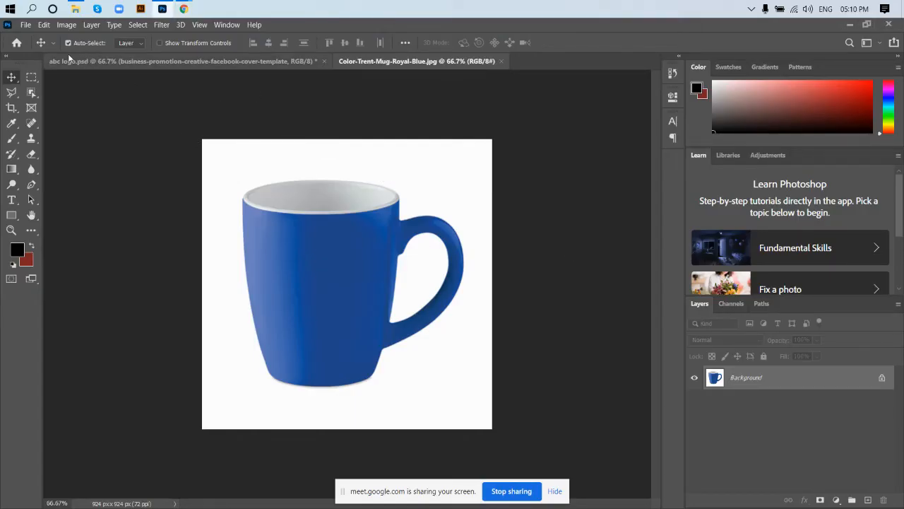
left_click(28, 26)
left_click(476, 174)
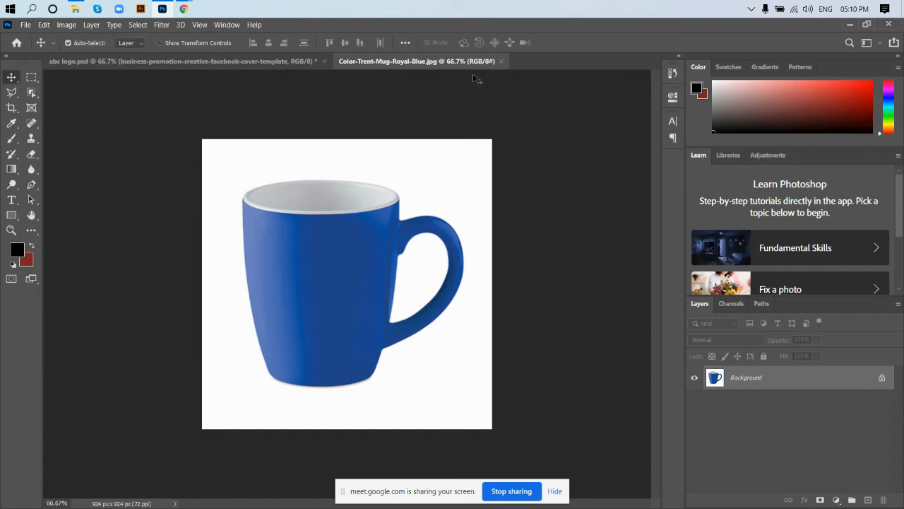
mouse_move(186, 11)
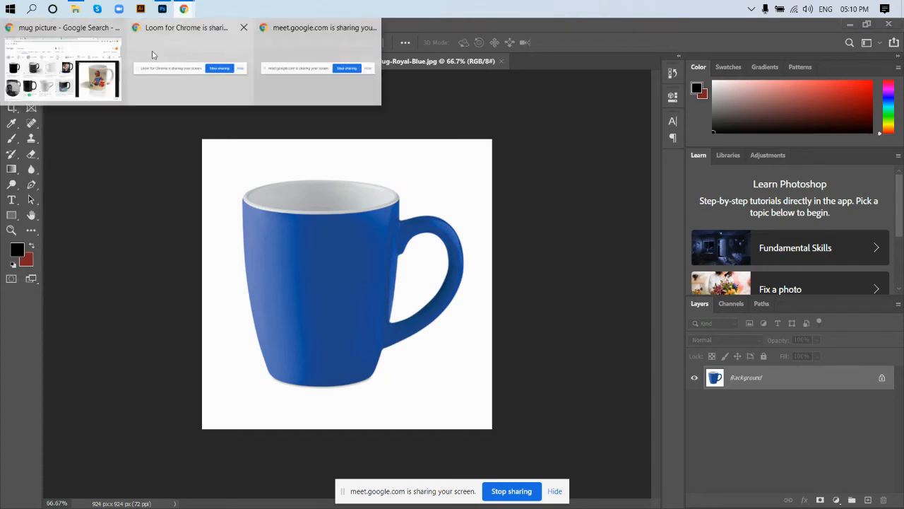
left_click(62, 60)
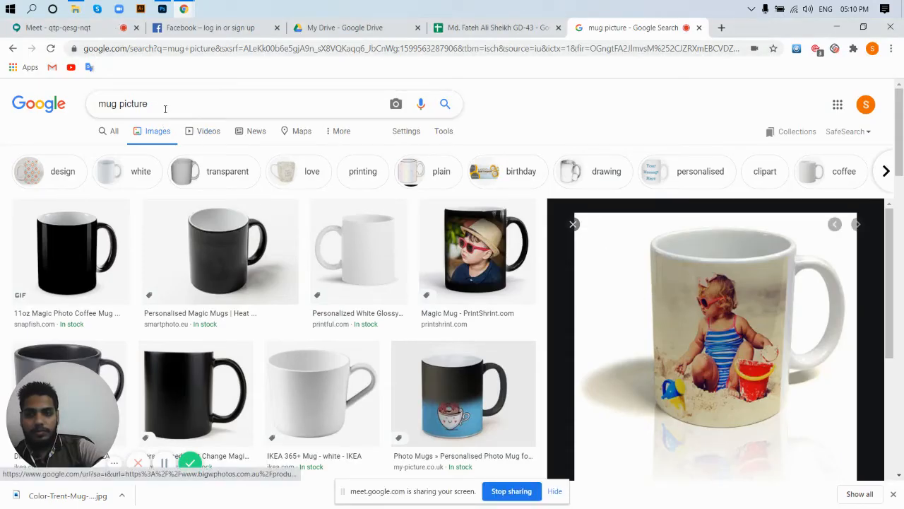
scroll(520, 358, "down", 10)
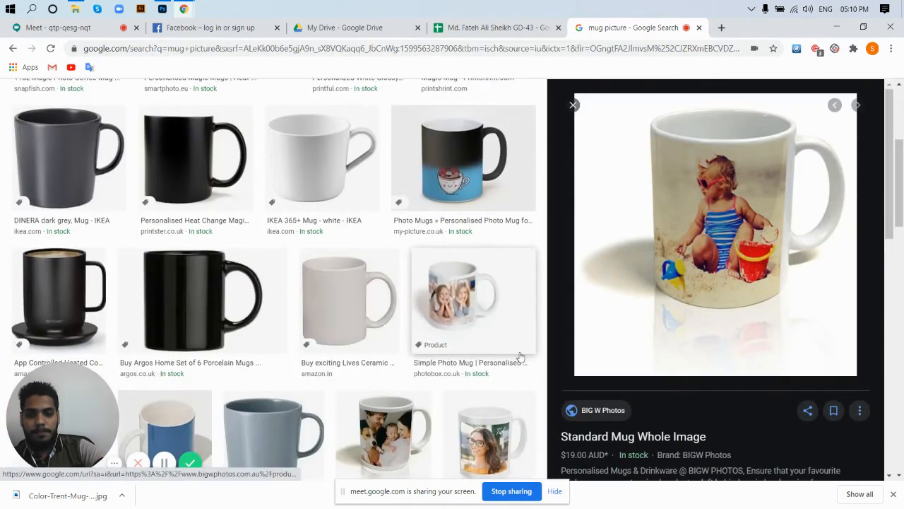
scroll(522, 358, "down", 10)
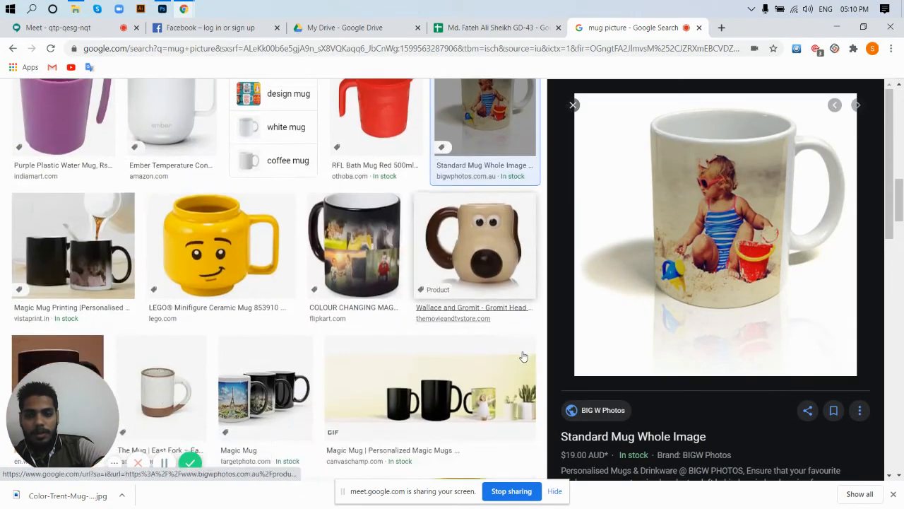
scroll(521, 352, "down", 10)
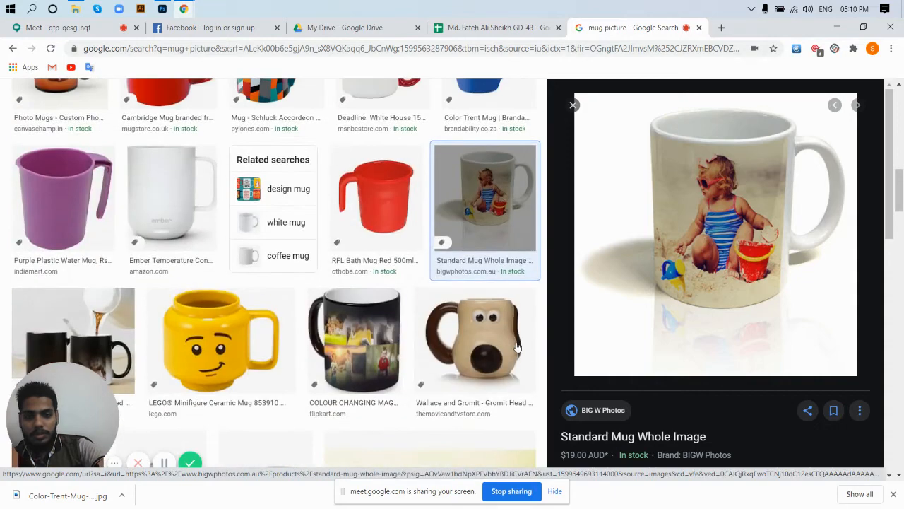
scroll(487, 303, "up", 20)
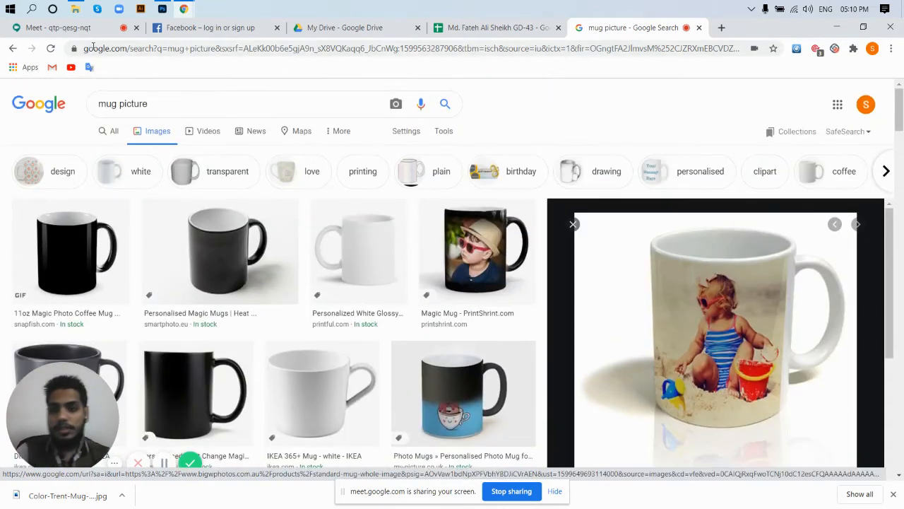
- Replace the mug query with an image search for "tiger picture"
left_click(161, 104)
key("BackSpace")
key("BackSpace")
key("BackSpace")
key("BackSpace")
key("BackSpace")
key("BackSpace")
key("BackSpace")
key("BackSpace")
key("BackSpace")
key("BackSpace")
key("BackSpace")
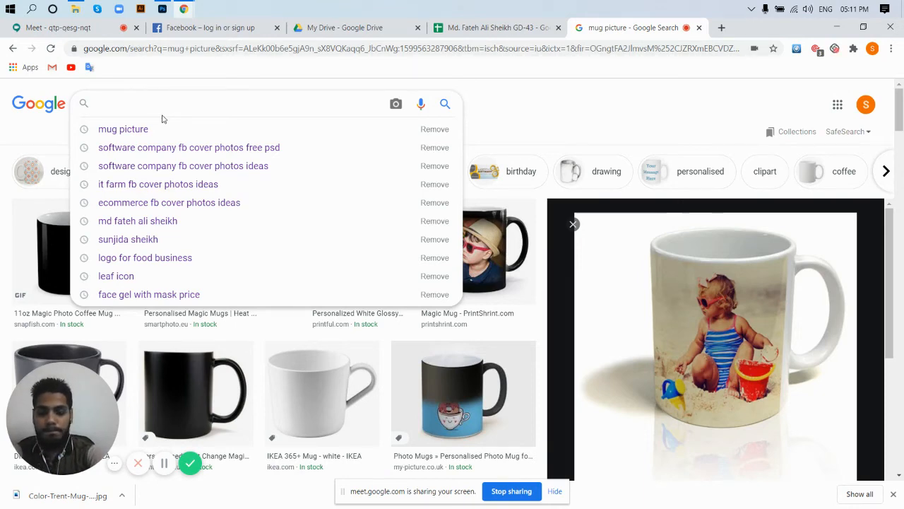
type("tiger")
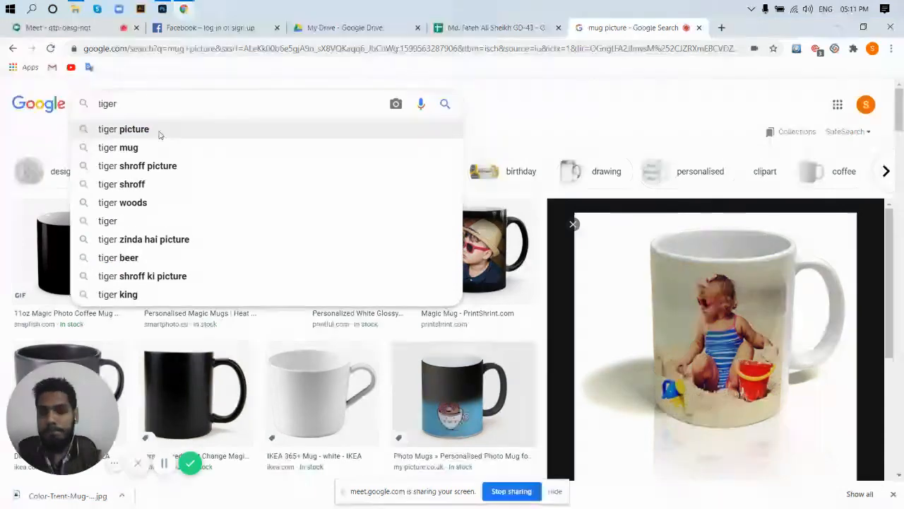
left_click(162, 131)
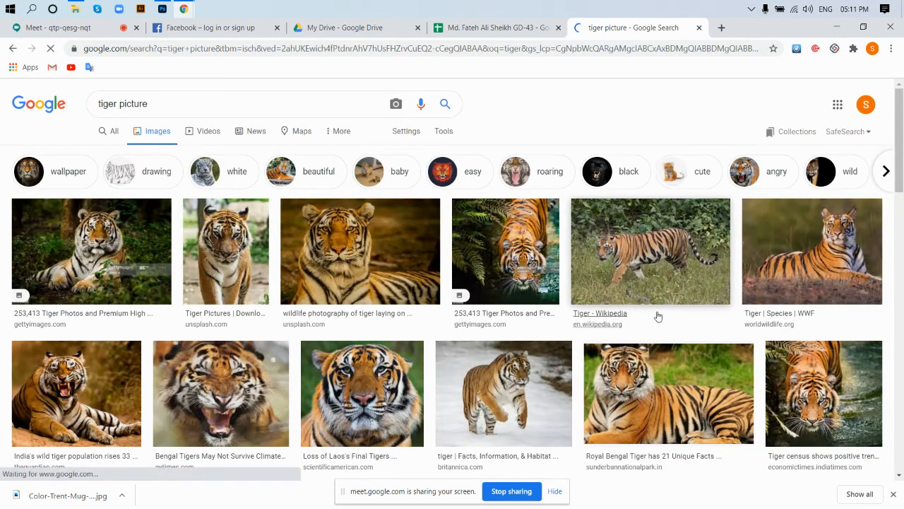
- Preview the close-up tiger face photo from Scientific American and open its full image in a new tab
scroll(617, 281, "down", 3)
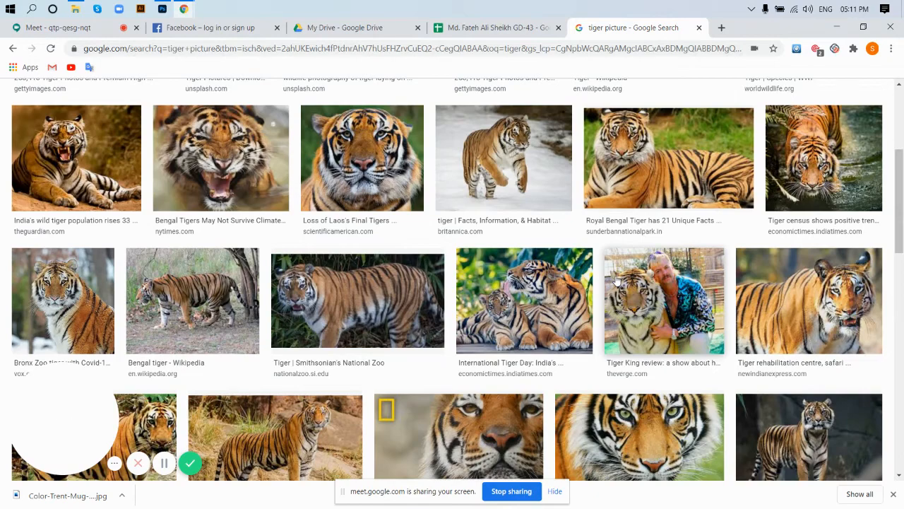
scroll(617, 281, "up", 3)
left_click(382, 341)
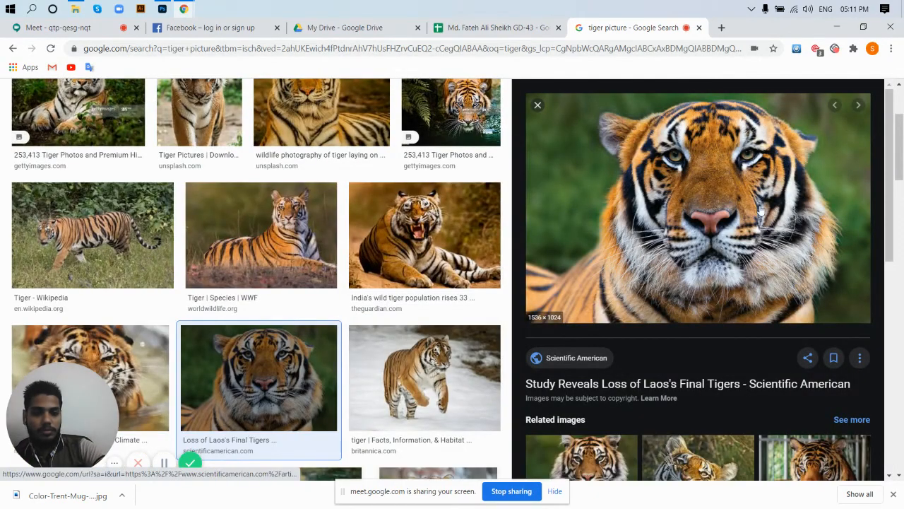
right_click(762, 210)
left_click(797, 293)
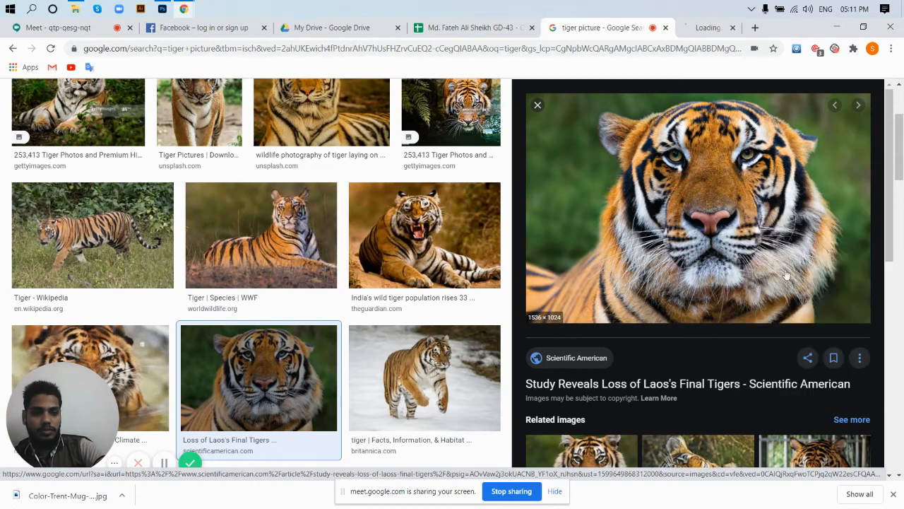
- Save the full-size tiger image as a JPEG in the Downloads background folder and switch to Photoshop
left_click(707, 28)
right_click(574, 182)
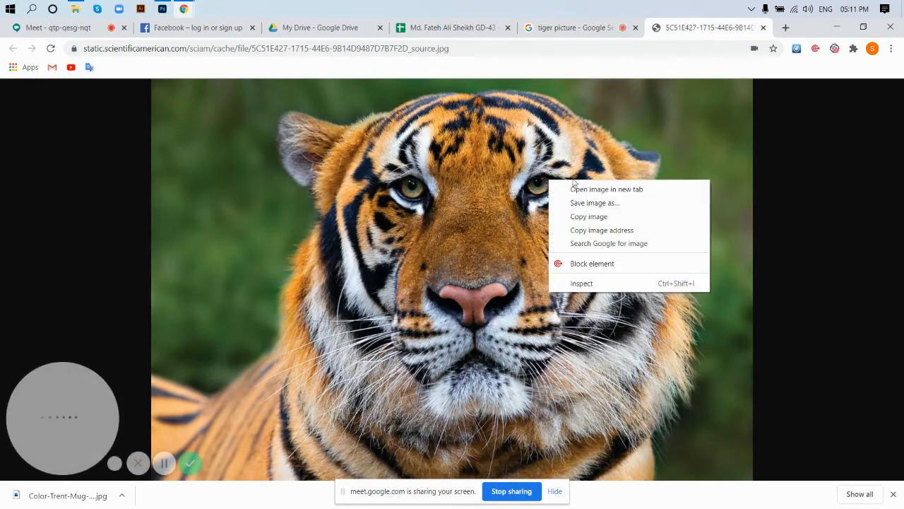
left_click(593, 203)
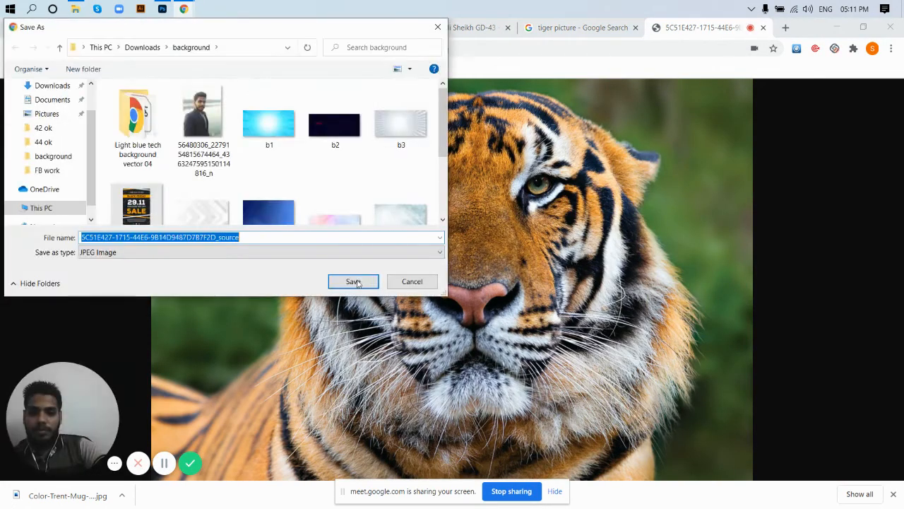
left_click(353, 282)
left_click(163, 9)
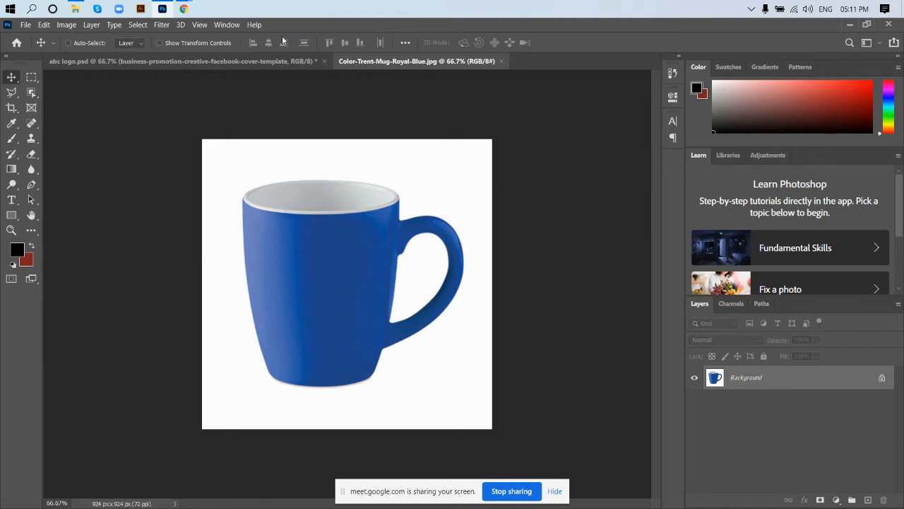
key("ctrl+o")
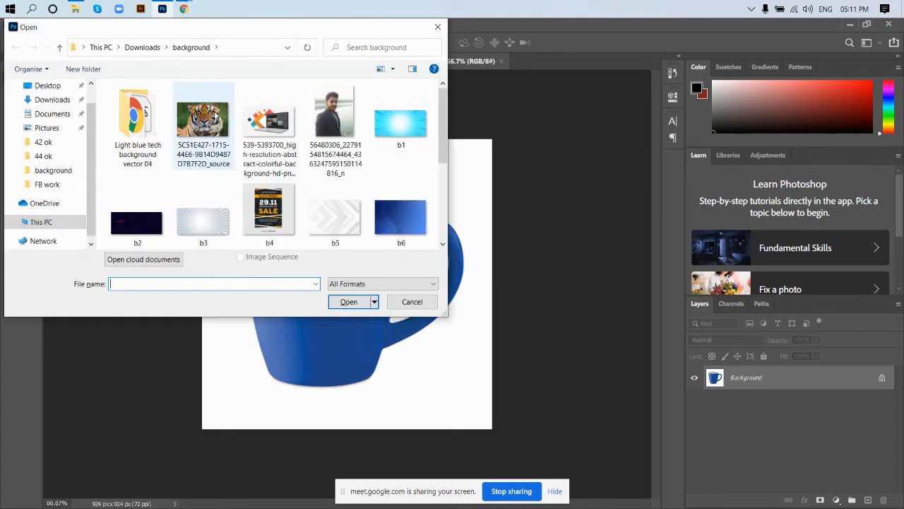
double_click(210, 124)
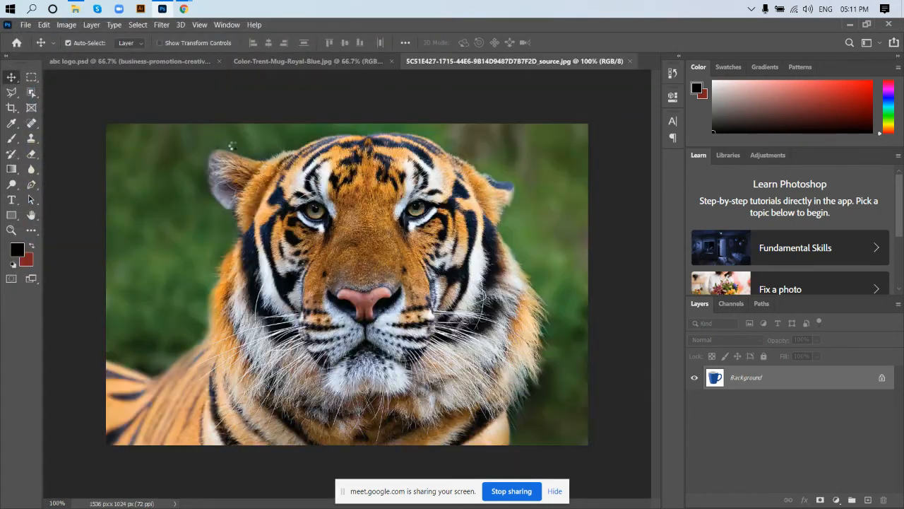
left_click(631, 61)
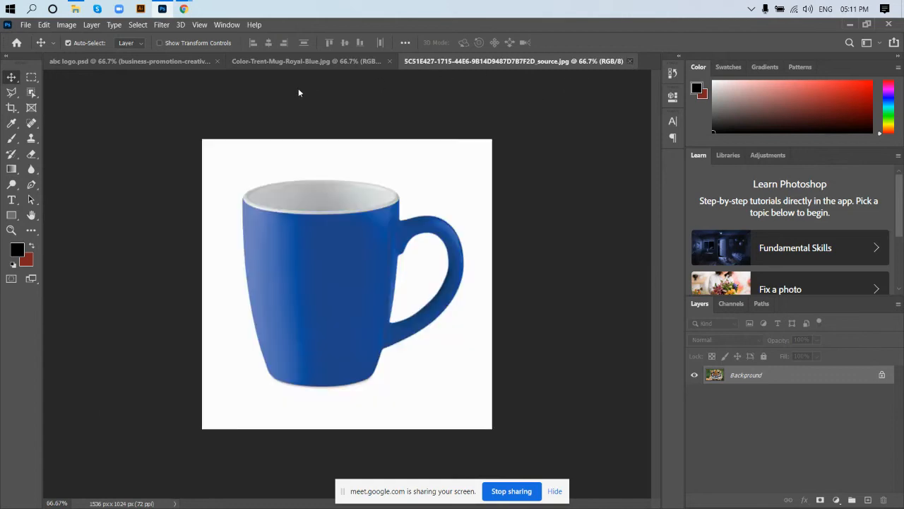
- Place the saved tiger image as a linked layer in the Color-Trent-Mug-Royal-Blue.jpg document
left_click(26, 25)
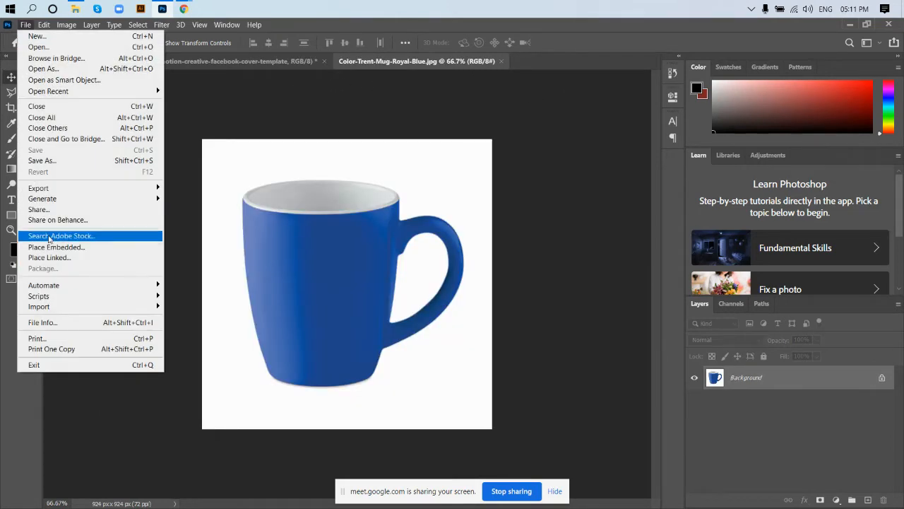
left_click(56, 259)
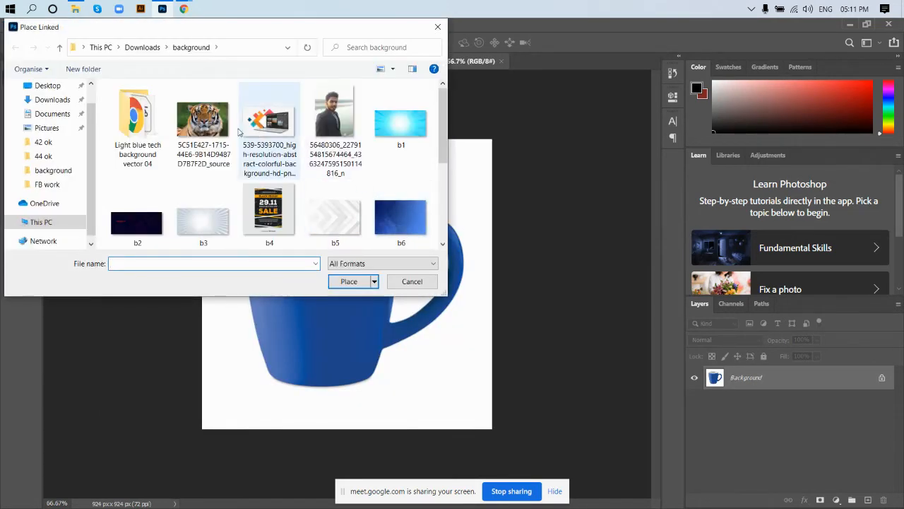
double_click(204, 120)
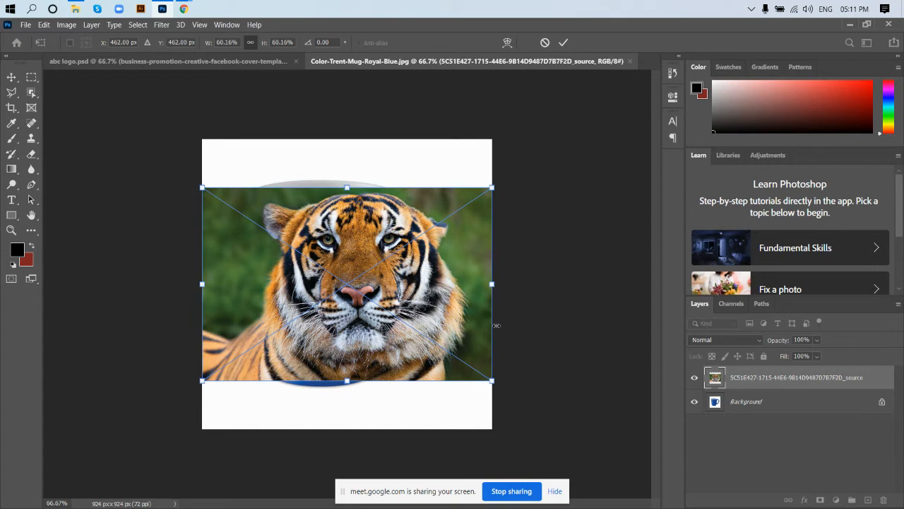
- Position the placed tiger picture over the mug at about X 393 px, Y 497 px, keeping its 60.16% scale, and commit the placement
mouse_move(372, 300)
left_mouse_down()
mouse_move(373, 326)
mouse_move(364, 324)
mouse_move(365, 307)
left_mouse_up()
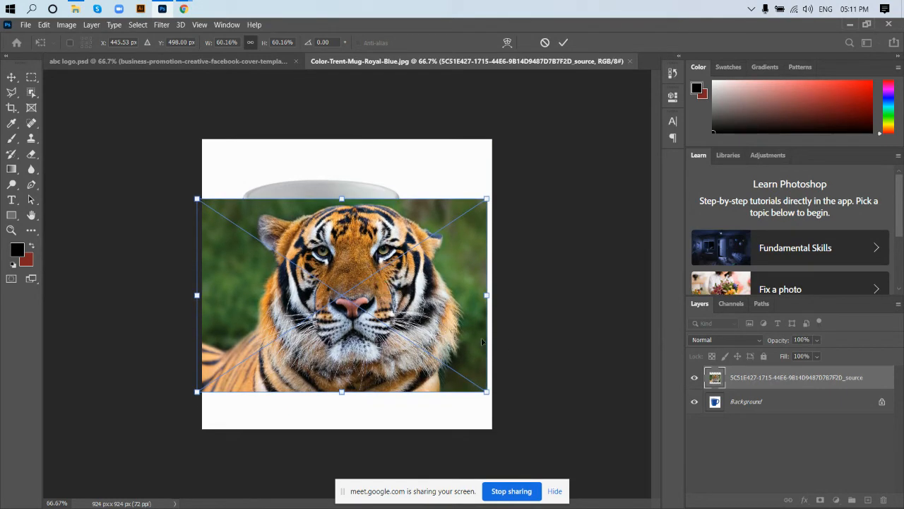
mouse_move(487, 392)
left_mouse_down()
mouse_move(476, 377)
mouse_move(473, 384)
left_mouse_up()
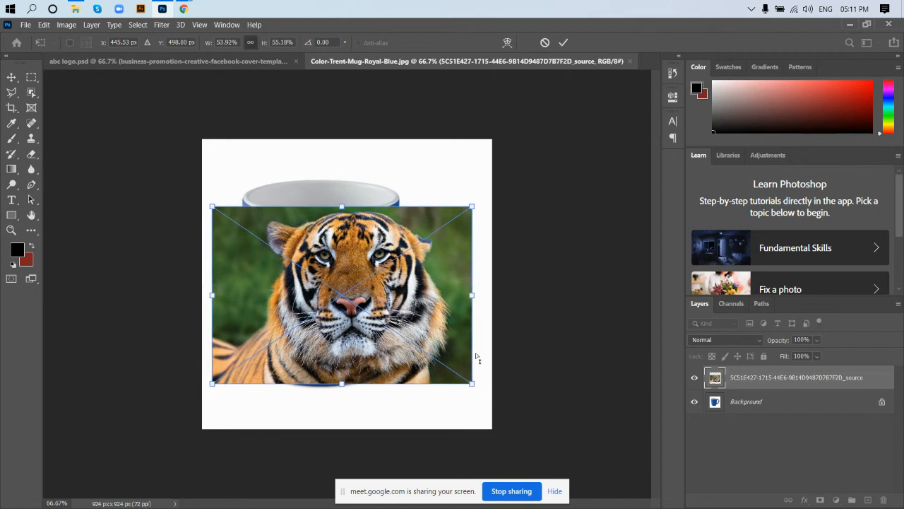
key("ctrl+z")
key("ctrl+z")
key("ctrl+shift+z")
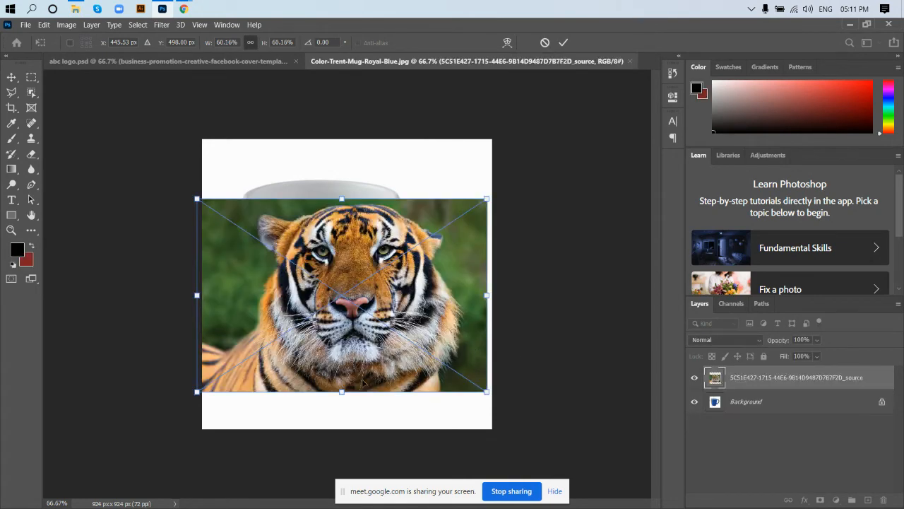
left_click_drag(367, 355, 357, 329)
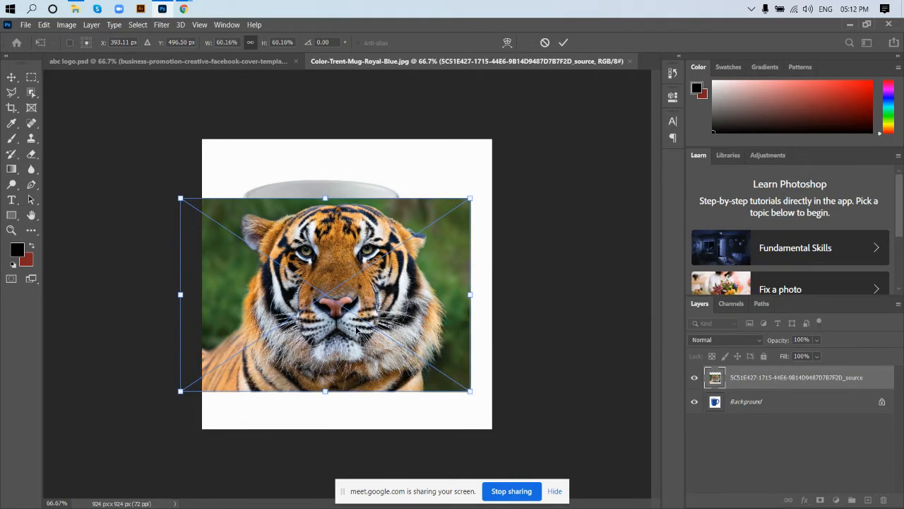
left_click(563, 43)
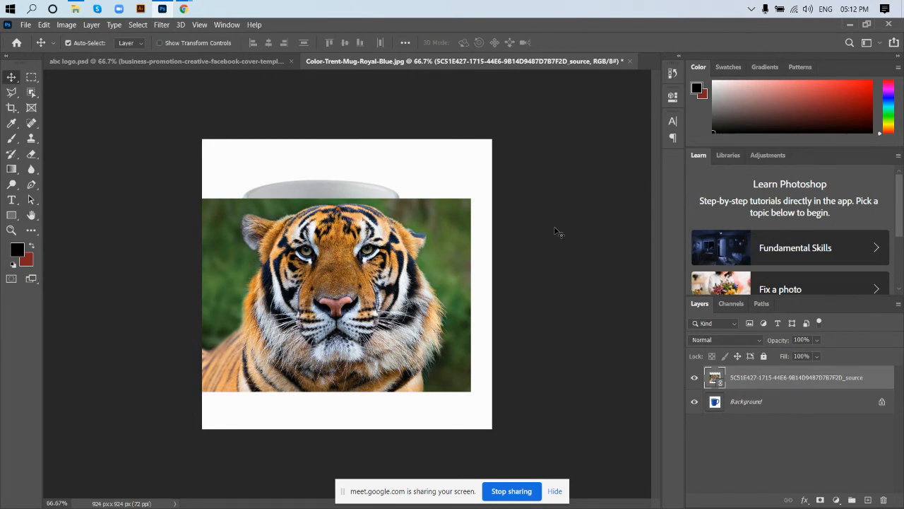
- Switch to Chrome, close the full-size tiger image and admit the waiting participant to the Google Meet call
mouse_move(187, 10)
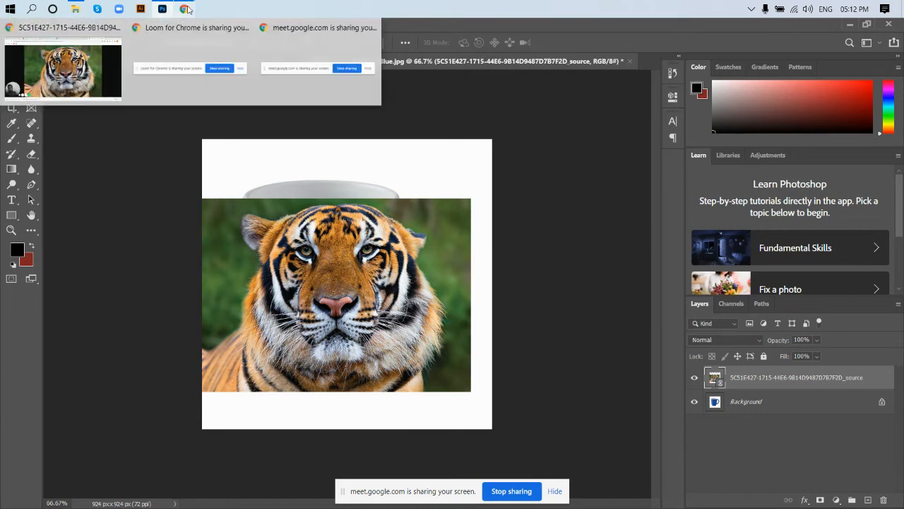
left_click(71, 69)
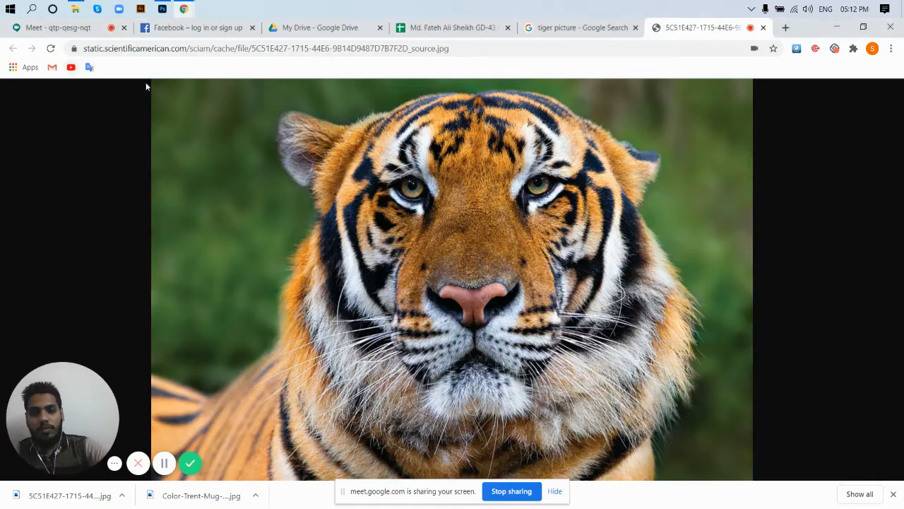
left_click(764, 28)
left_click(86, 28)
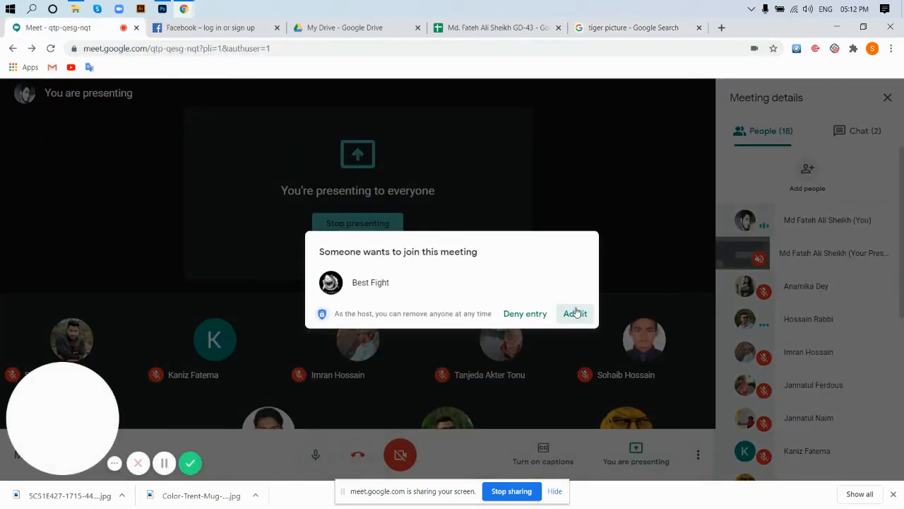
left_click(576, 313)
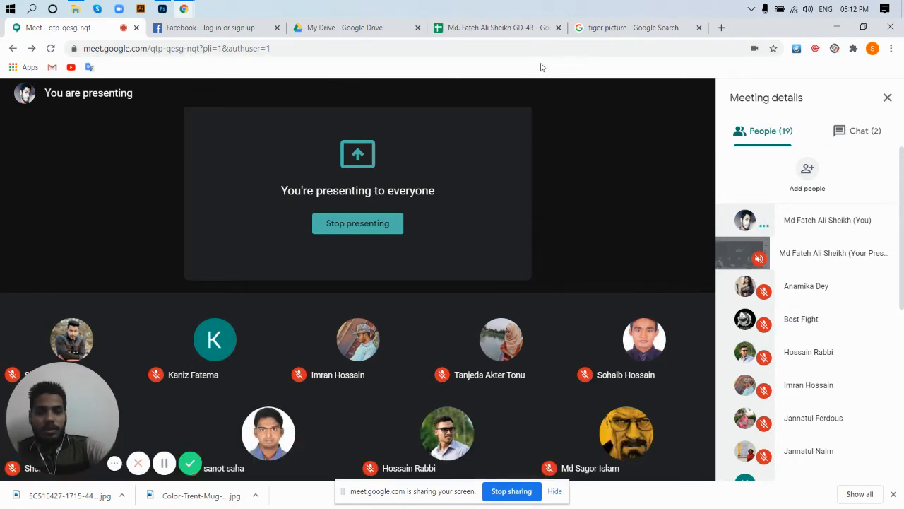
- Return to Photoshop, hide and show the tiger layer to compare it with the mug, and delete that layer
left_click(162, 9)
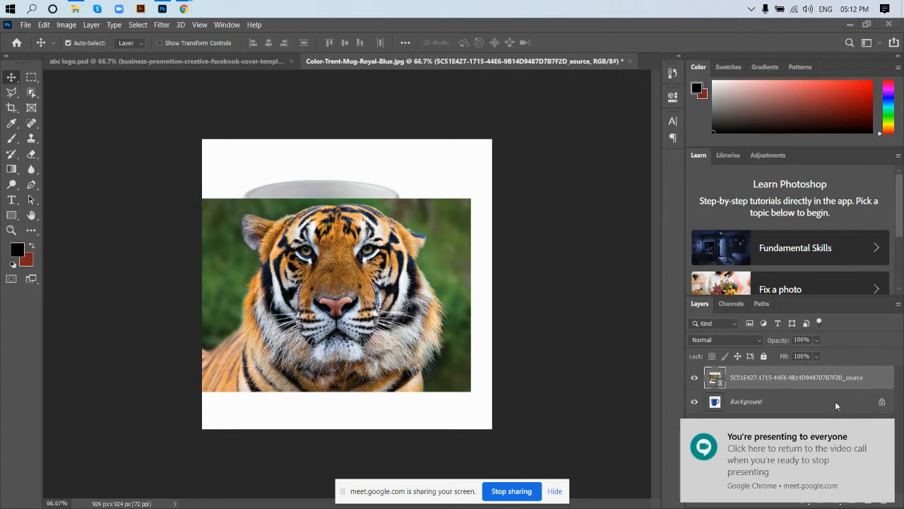
left_click(695, 380)
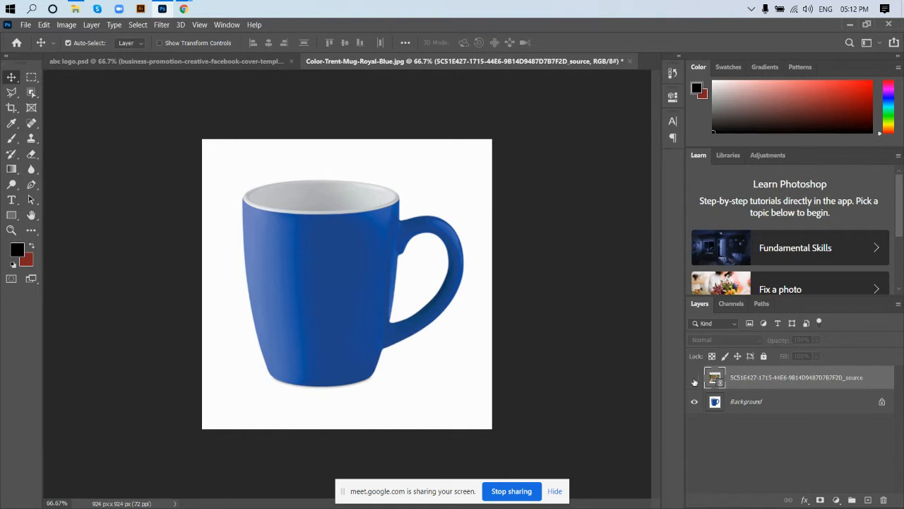
left_click(695, 381)
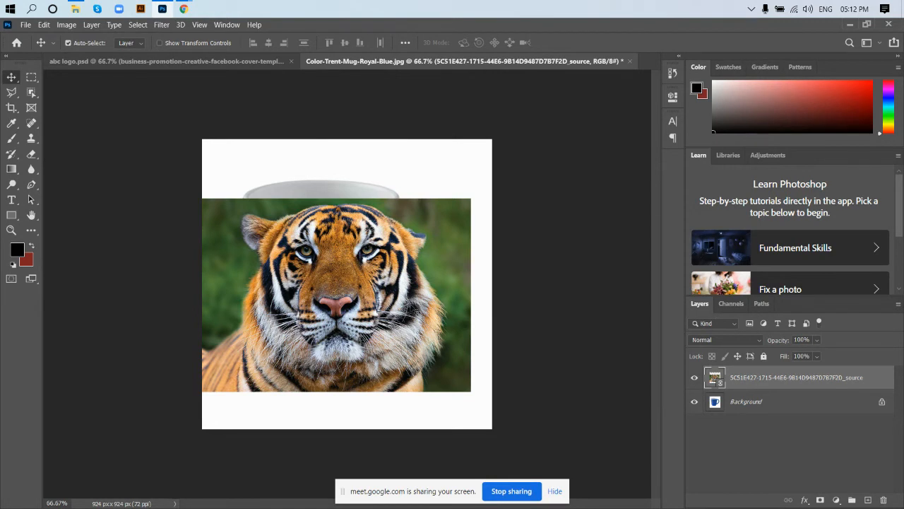
key("Delete")
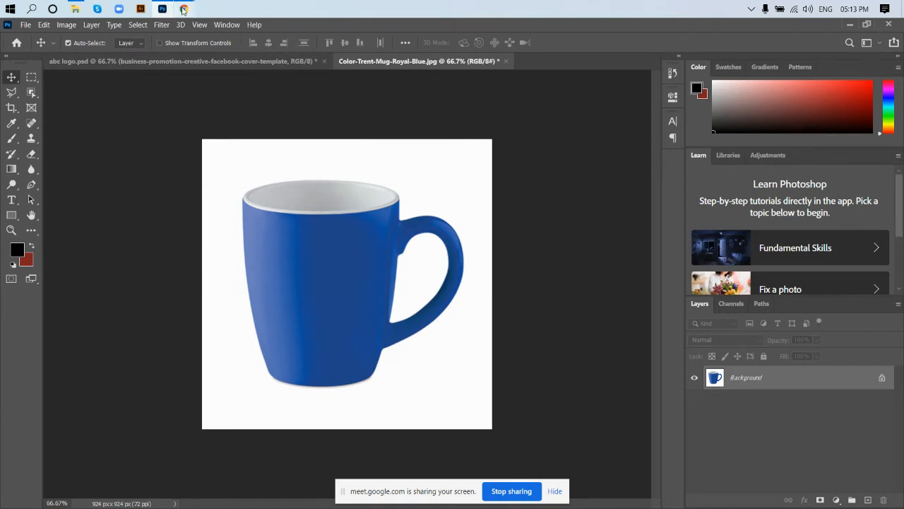
- Switch to Chrome and go back from the tiger picture results to the "mug picture" image search
mouse_move(184, 10)
left_click(73, 57)
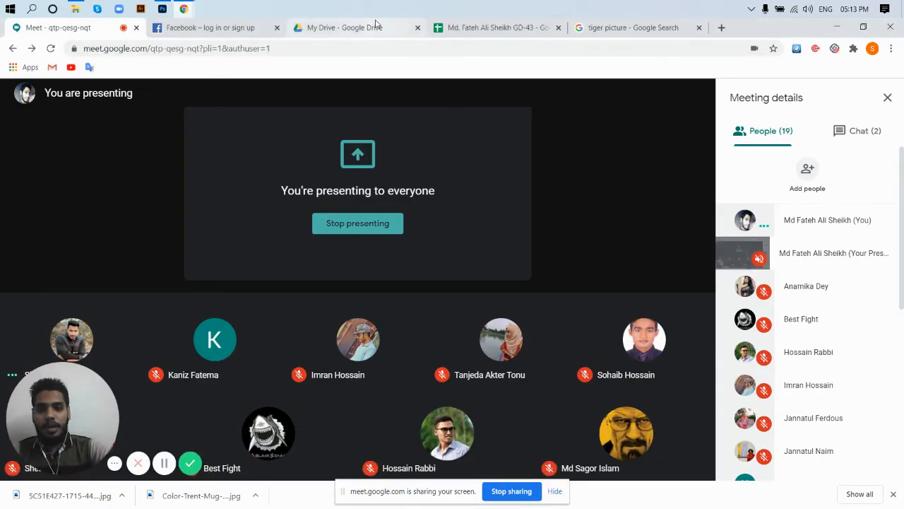
left_click(609, 27)
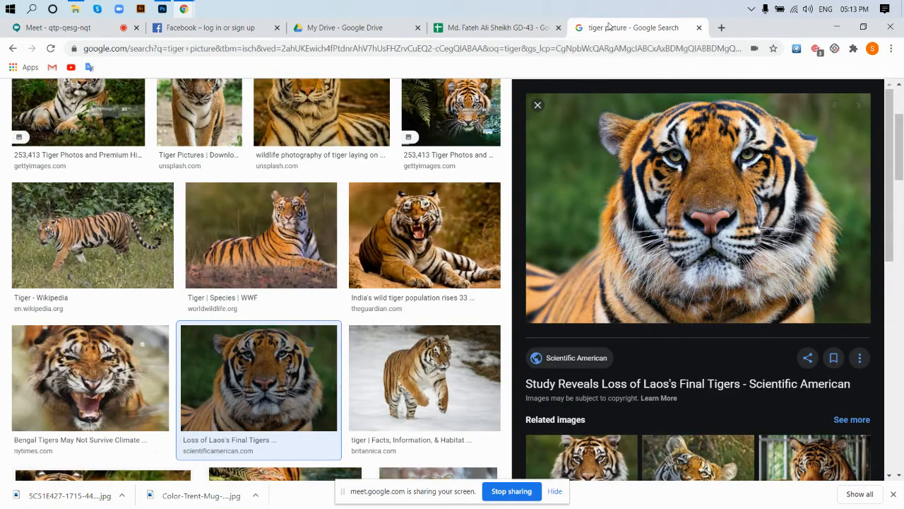
left_click(14, 48)
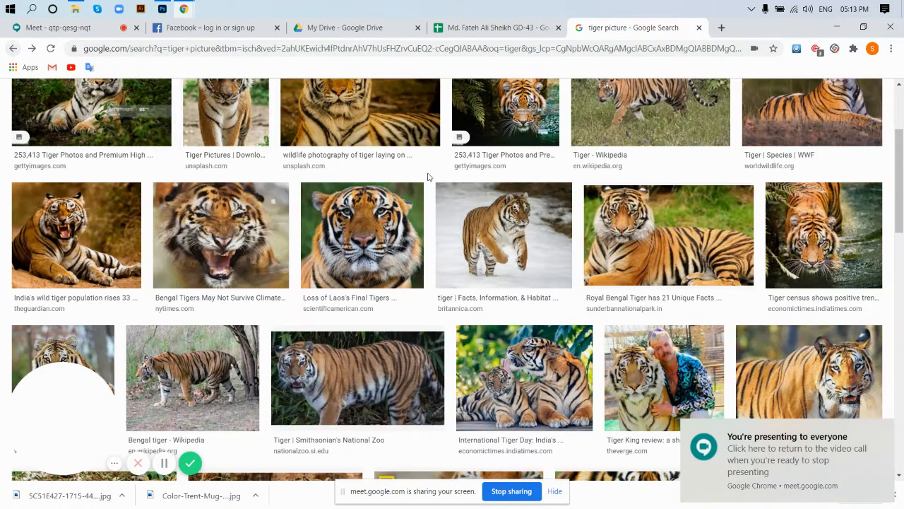
left_click(12, 49)
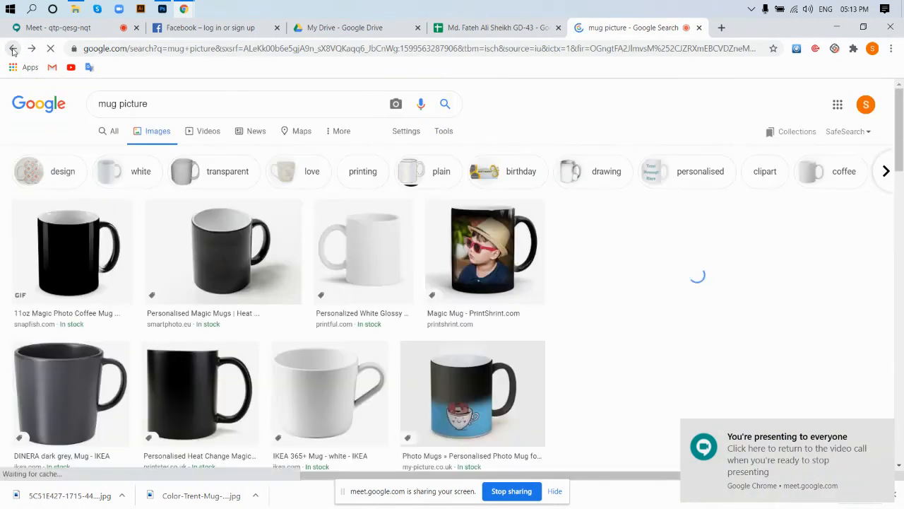
- Examine the mug search results and the Standard Mug Whole Image preview for how photos are printed on mugs
scroll(484, 279, "down", 9)
scroll(485, 279, "up", 4)
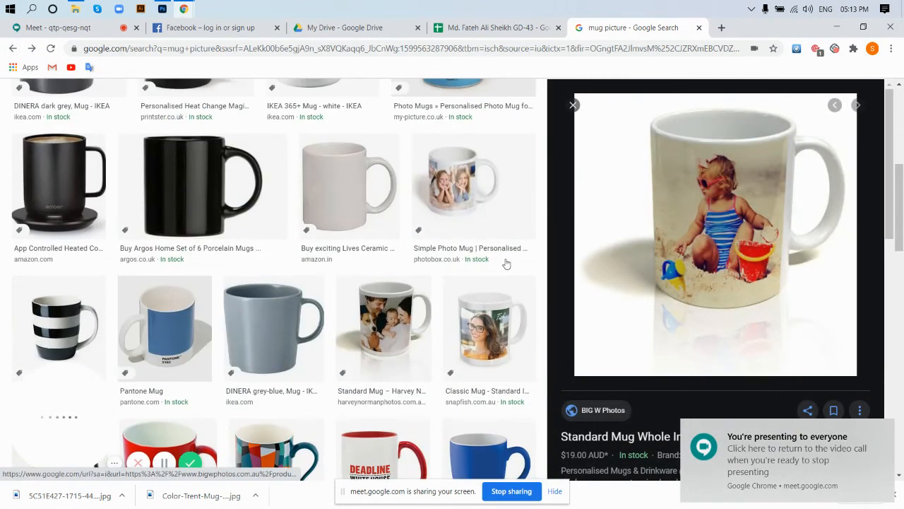
scroll(504, 262, "down", 4)
scroll(523, 254, "up", 3)
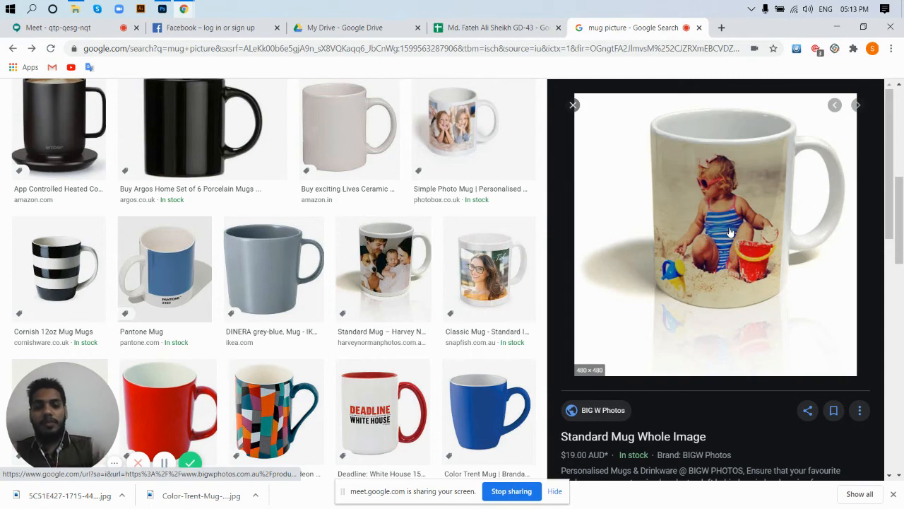
scroll(565, 288, "down", 1)
scroll(607, 279, "down", 3)
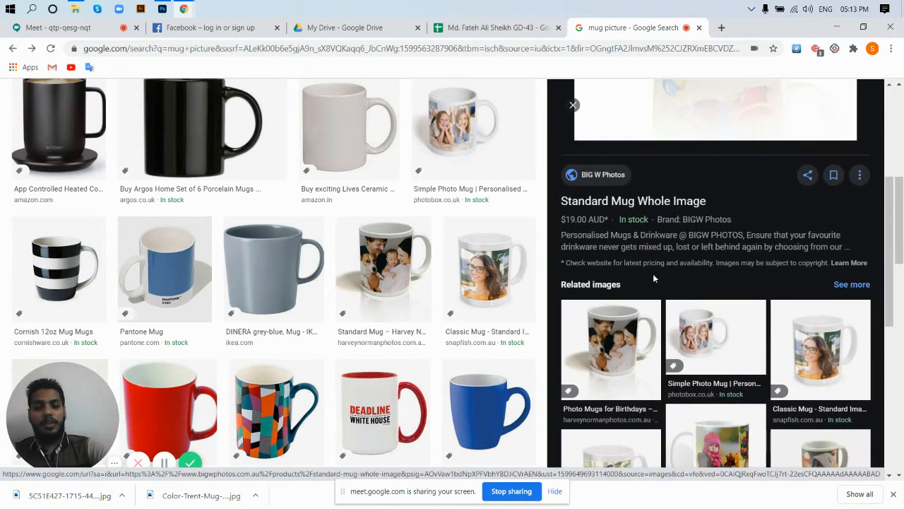
scroll(654, 273, "up", 4)
scroll(501, 81, "up", 3)
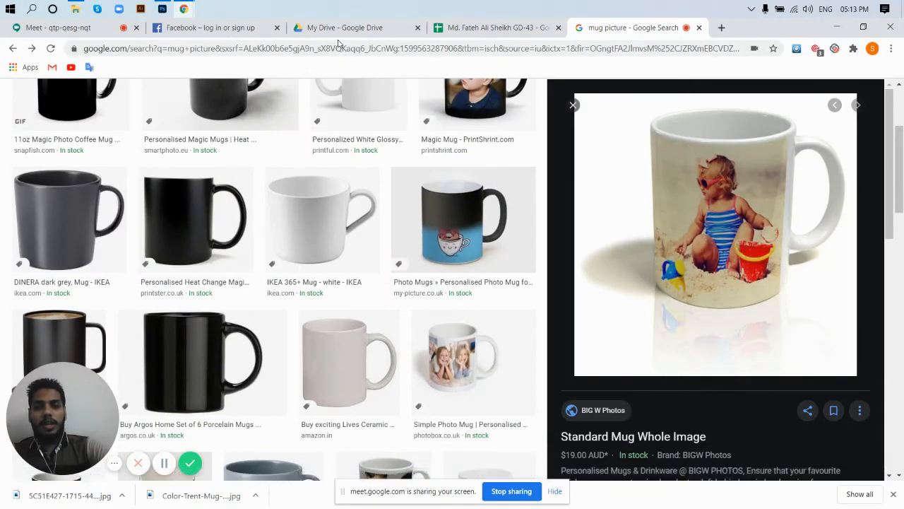
- Return to Photoshop and unlock the mug's Background layer, testing the full layer lock once before leaving the layer unlocked
left_click(162, 9)
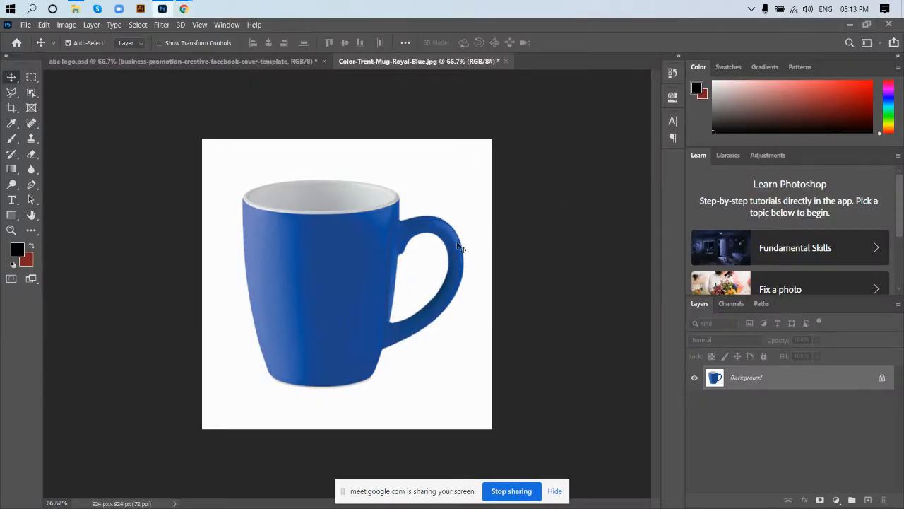
left_click(882, 380)
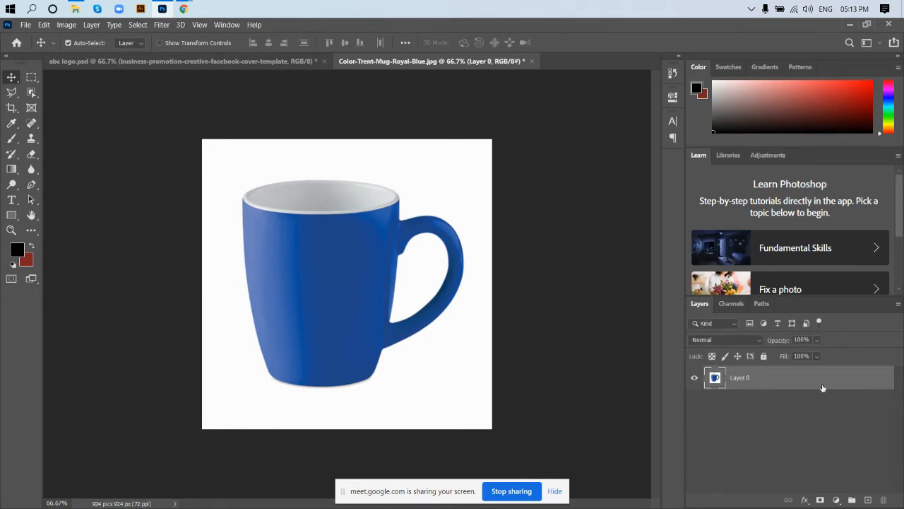
left_click(765, 357)
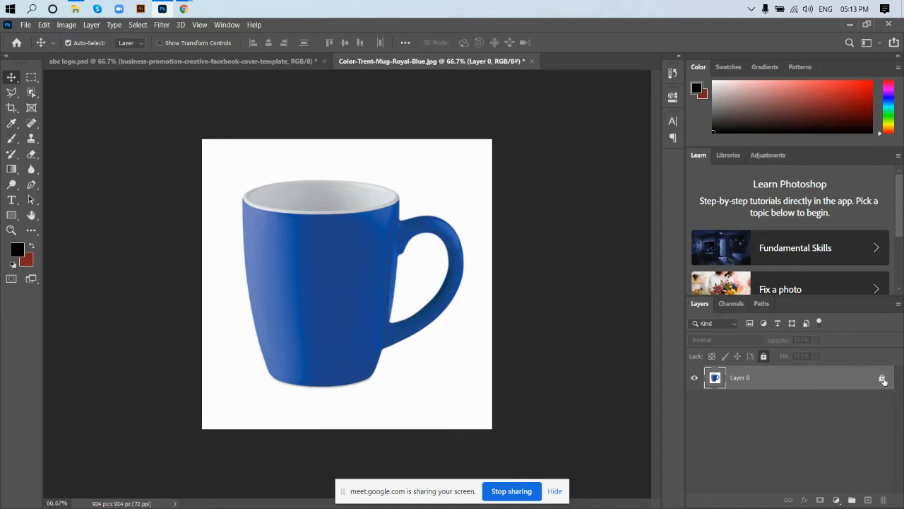
left_click(883, 380)
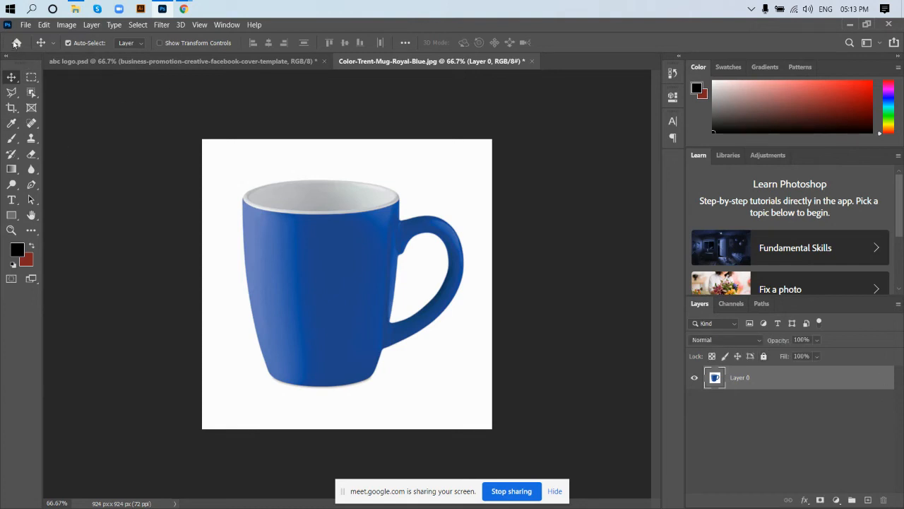
left_click(25, 25)
mouse_move(44, 25)
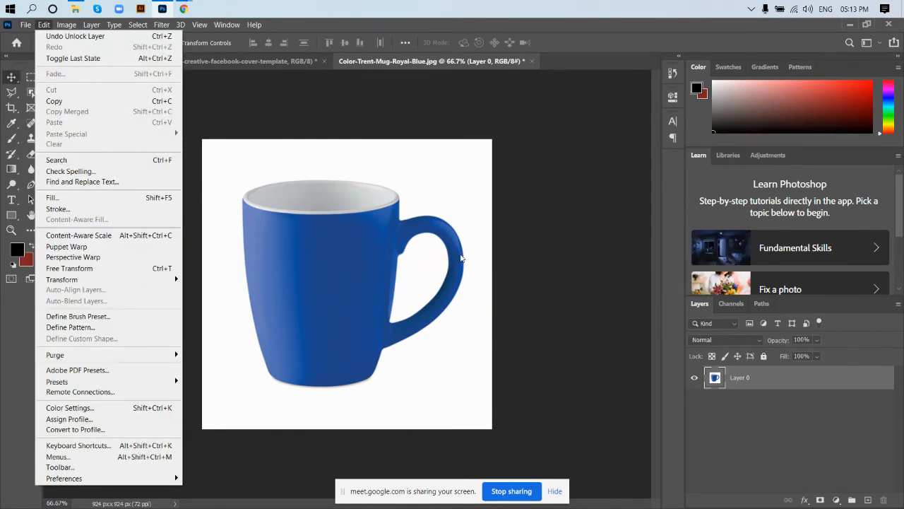
left_click(514, 244)
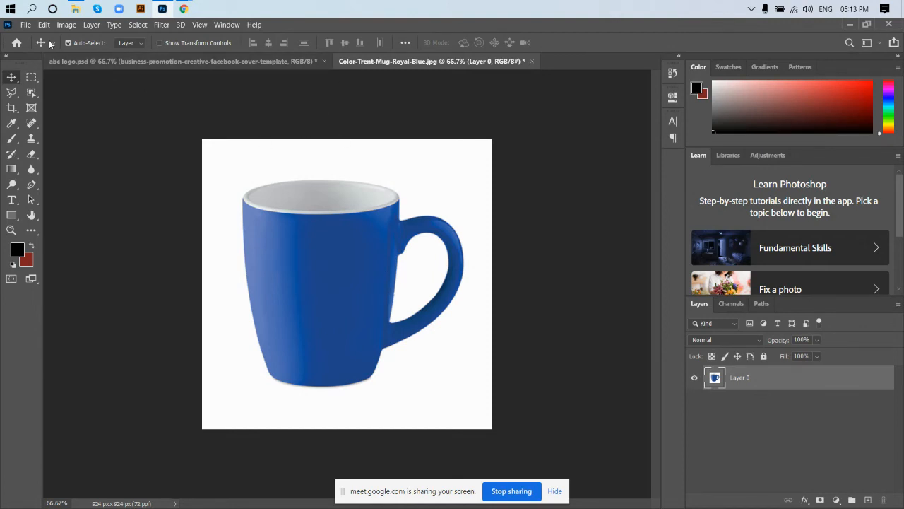
- Place 5C51E427-1715-44E6-9B14D9487D7B7F2D_source from Downloads > background as a linked tiger image, centred over the mug at about X 404 px, Y 482 px
left_click(25, 26)
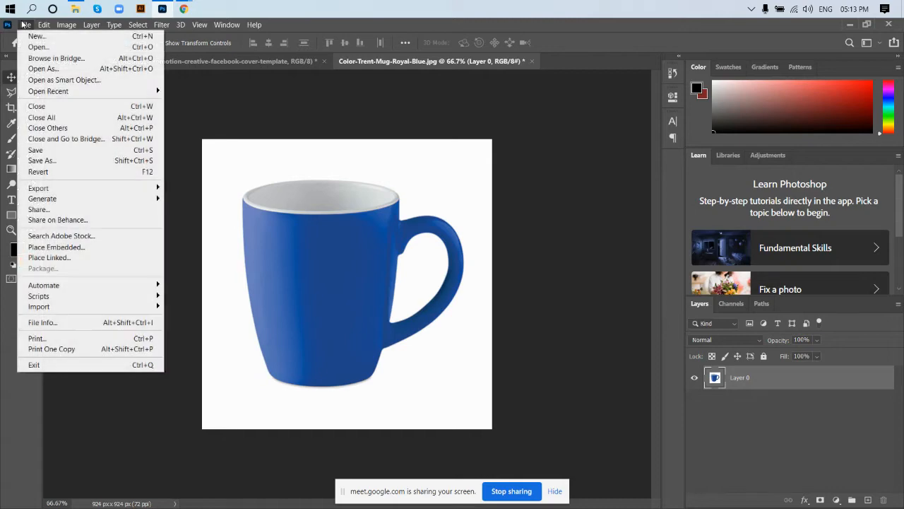
left_click(51, 263)
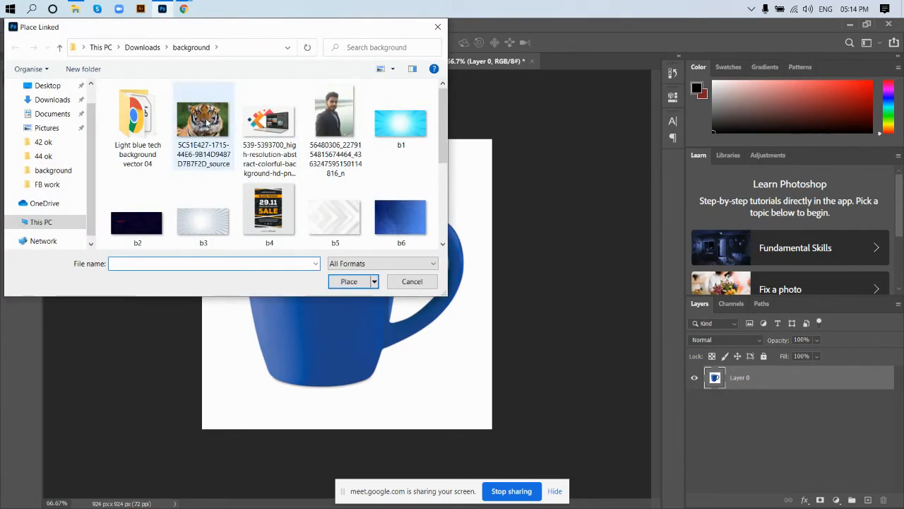
double_click(206, 122)
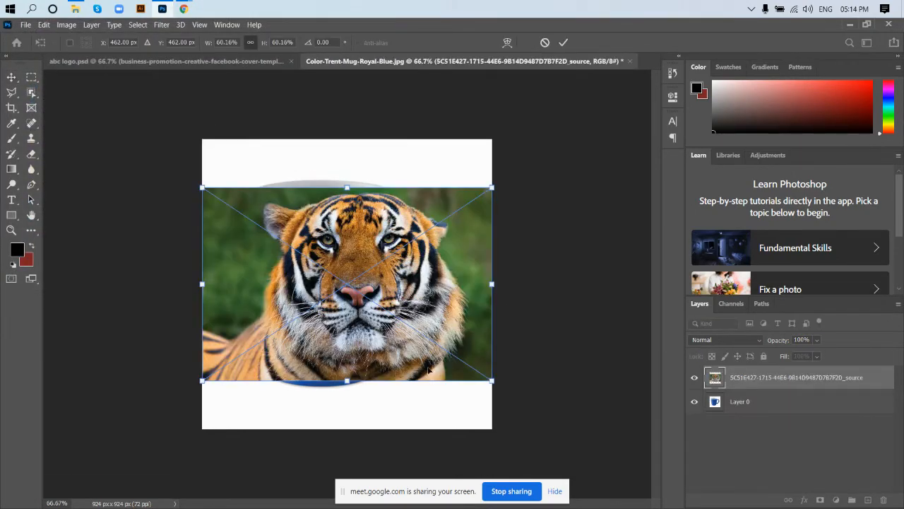
left_click_drag(348, 349, 347, 355)
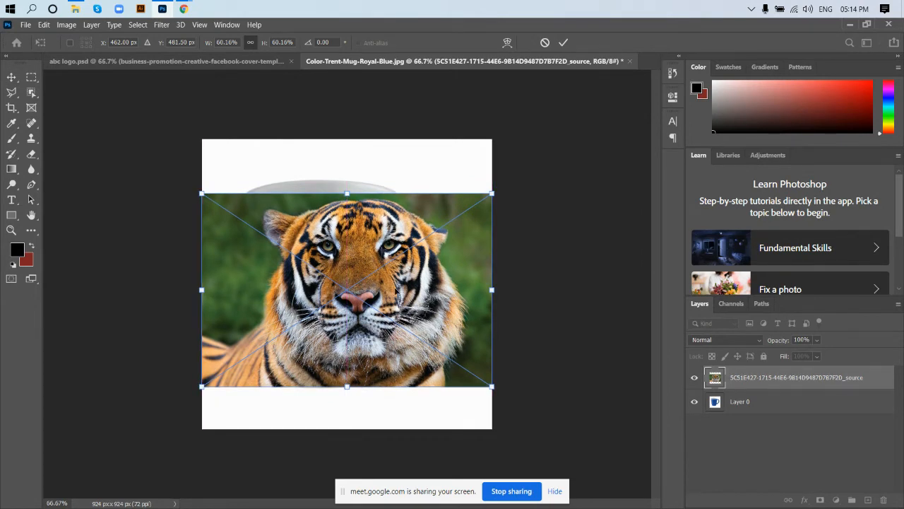
left_click_drag(399, 290, 380, 290)
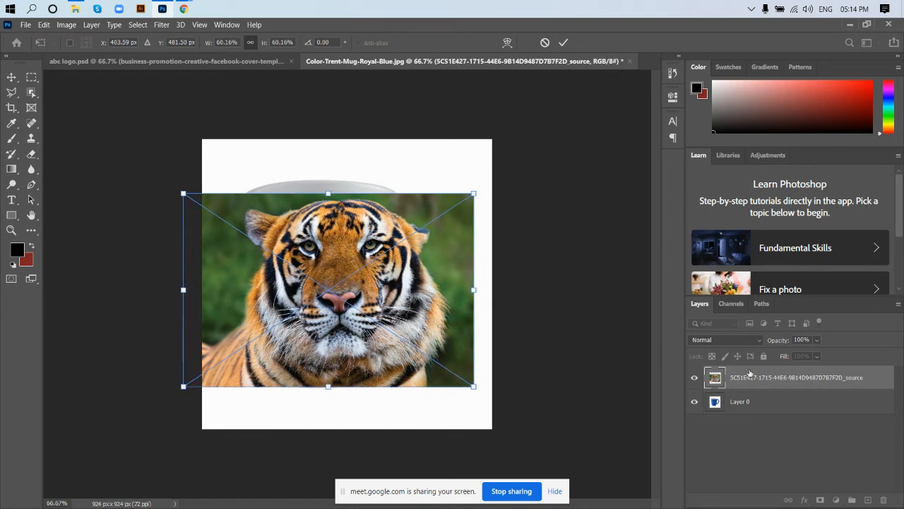
left_click(563, 42)
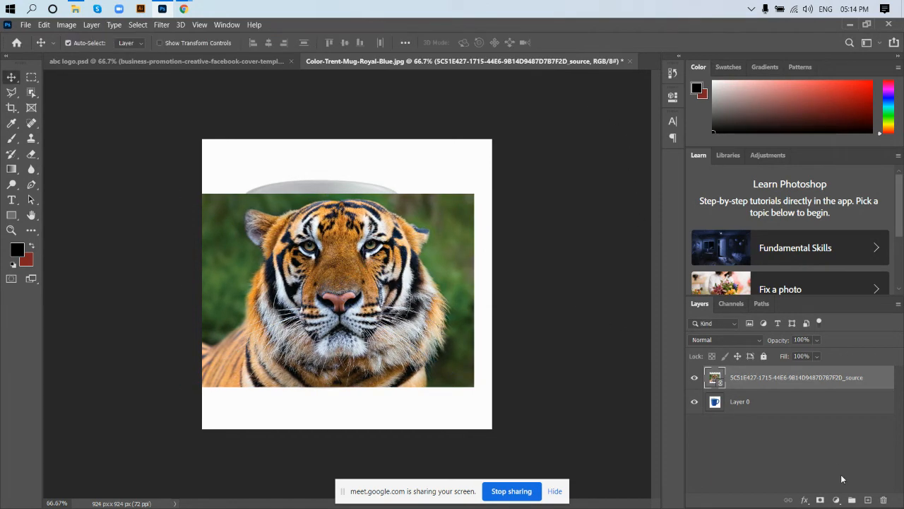
- Try clipping the tiger layer to the mug layer and release the clipping mask
right_click(797, 383)
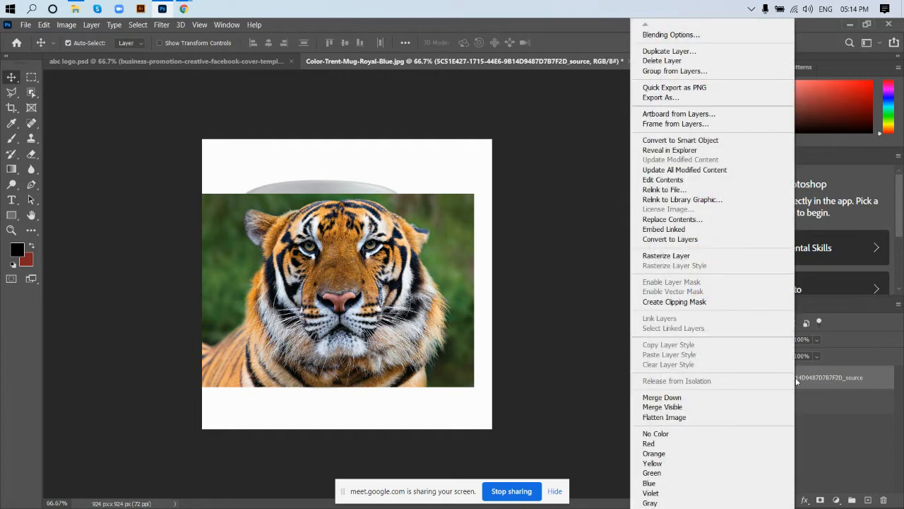
left_click(730, 302)
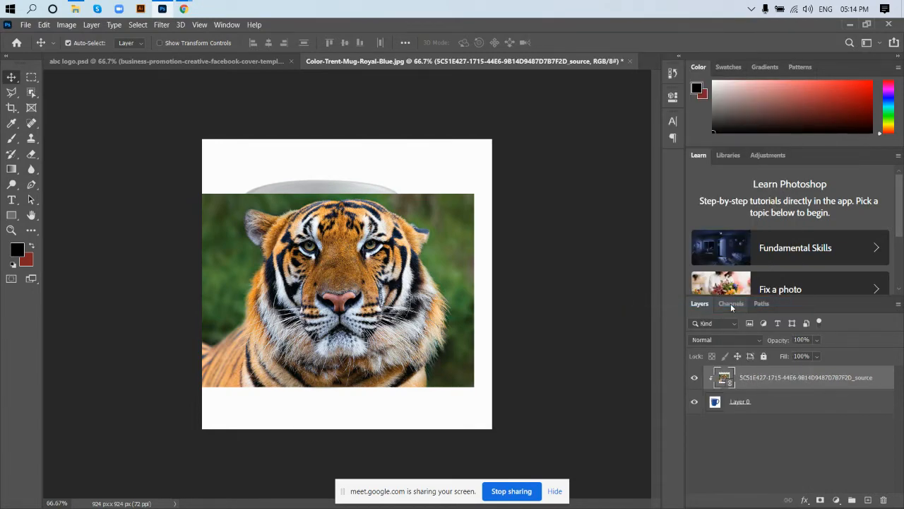
right_click(774, 384)
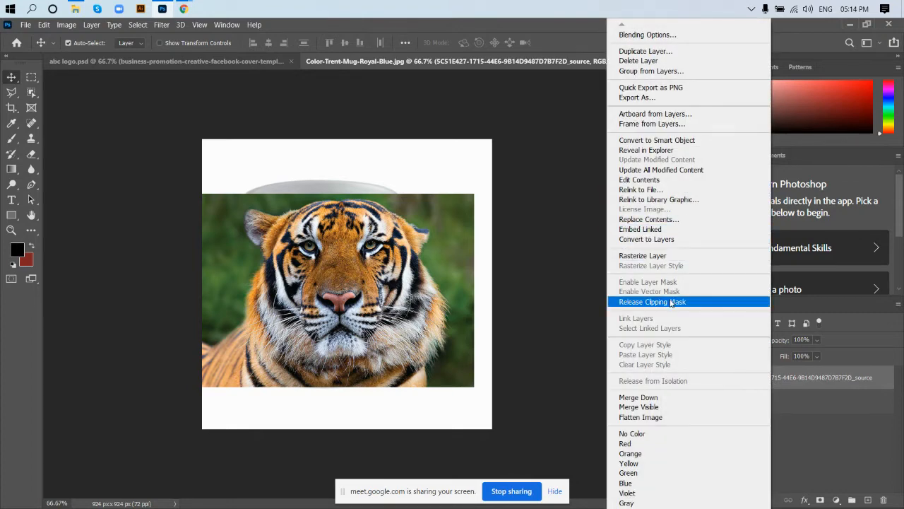
left_click(672, 302)
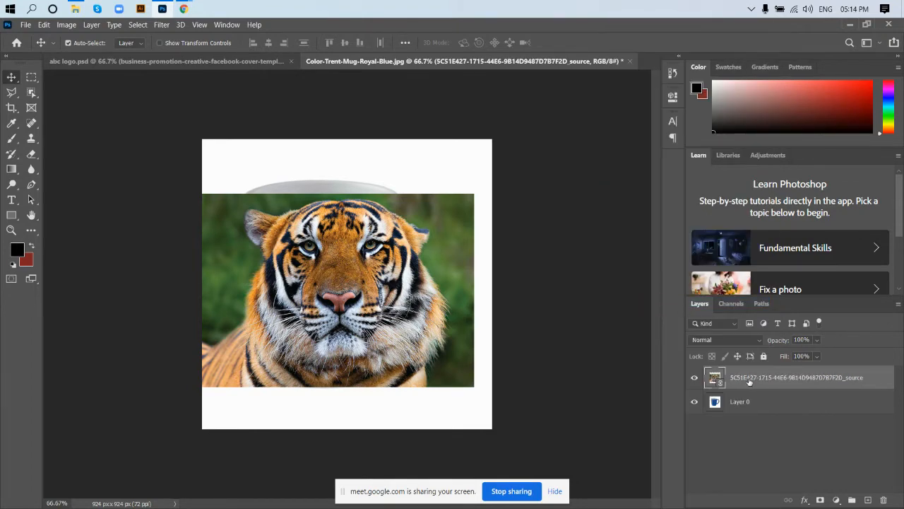
- Rasterize the tiger layer and clip it to the mug layer
right_click(749, 380)
left_click(650, 256)
right_click(749, 382)
left_click(638, 238)
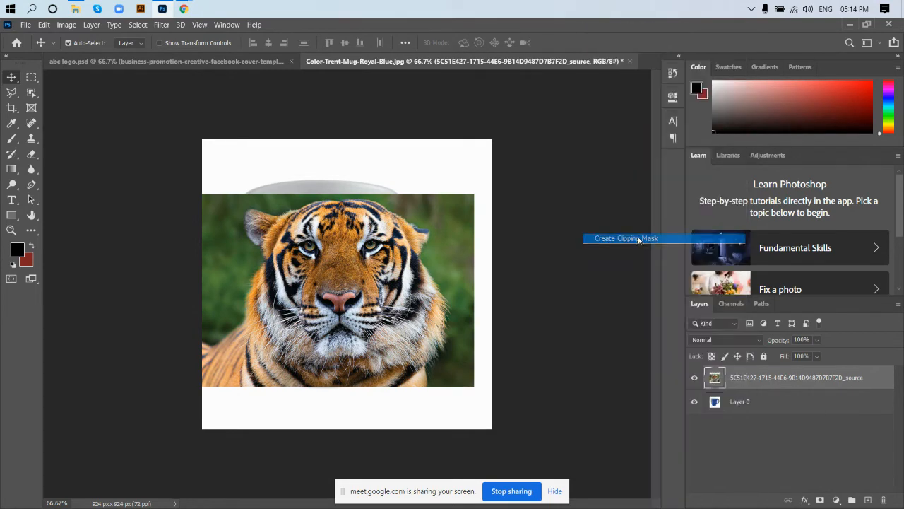
- Try moving the mug layer above the tiger and clipping it to the tiger layer, and undo both changes
left_click_drag(764, 407, 769, 376)
right_click(770, 380)
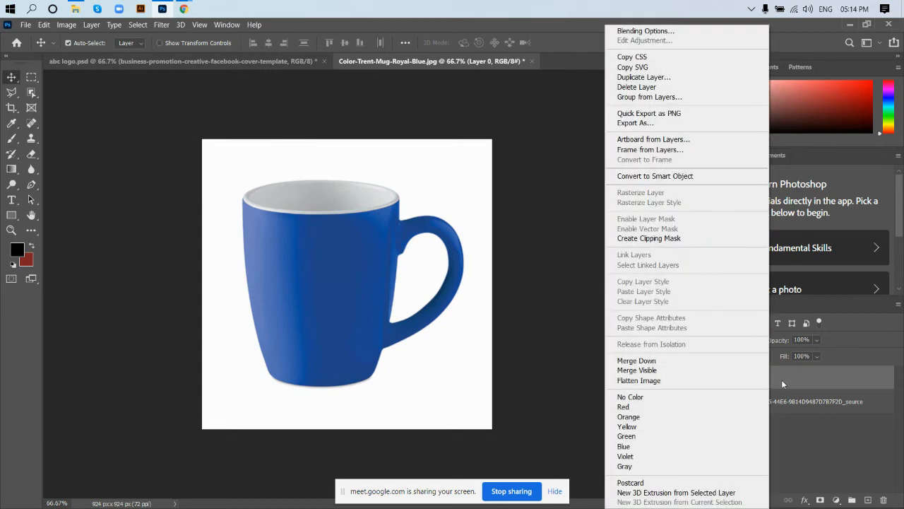
left_click(665, 238)
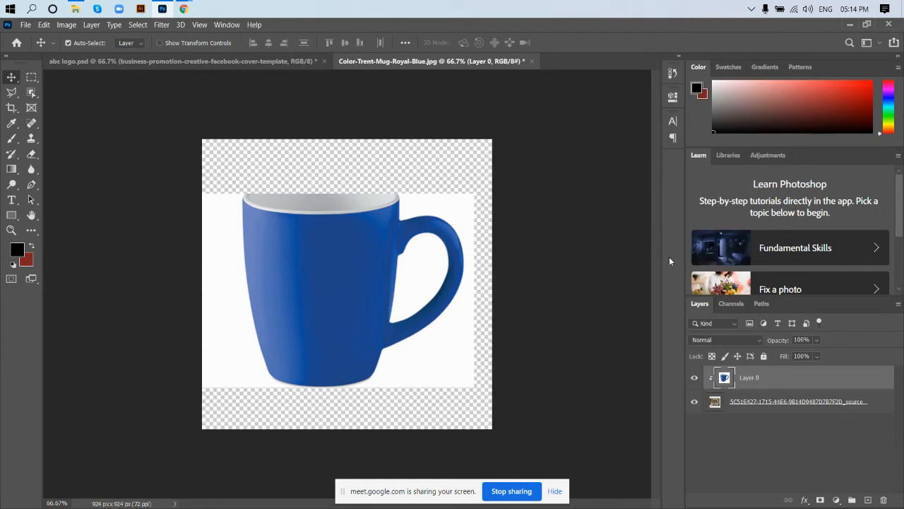
key("ctrl+z")
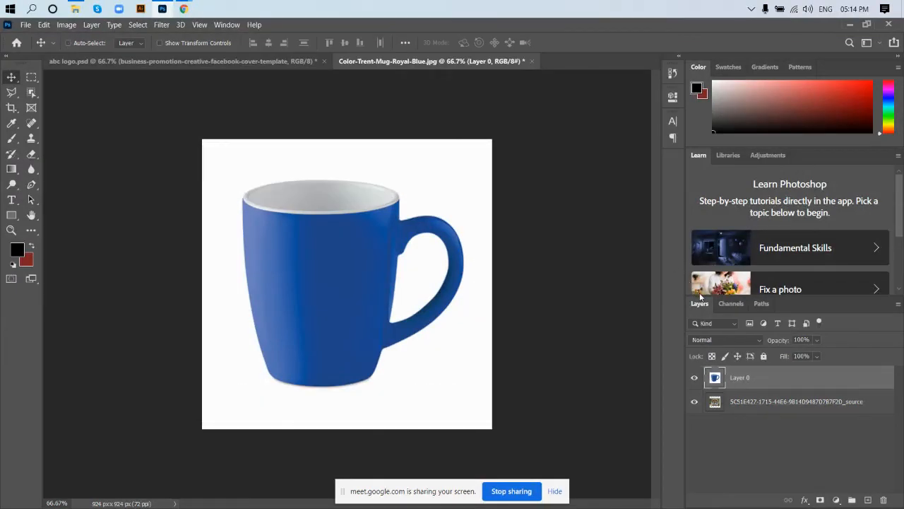
key("ctrl+z")
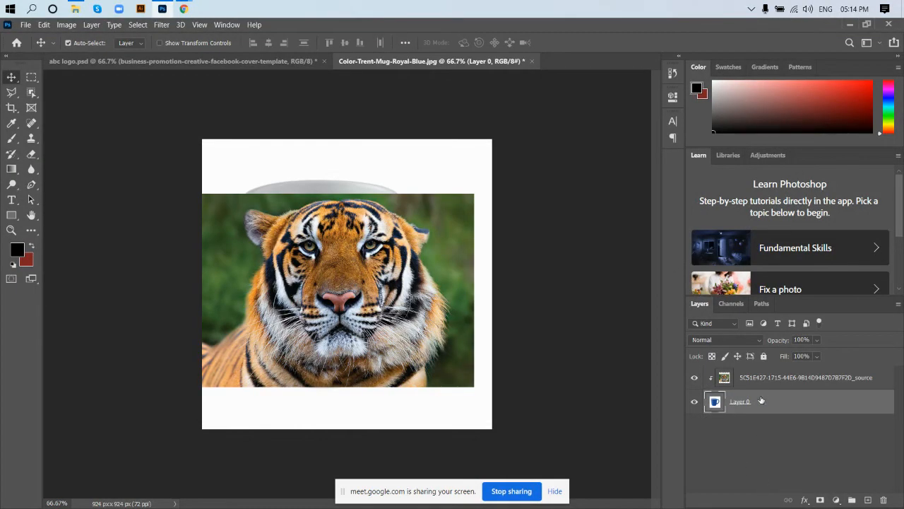
- Release and recreate the tiger layer's clipping mask over the mug, and shift the tiger slightly to the right and down
left_click(782, 380)
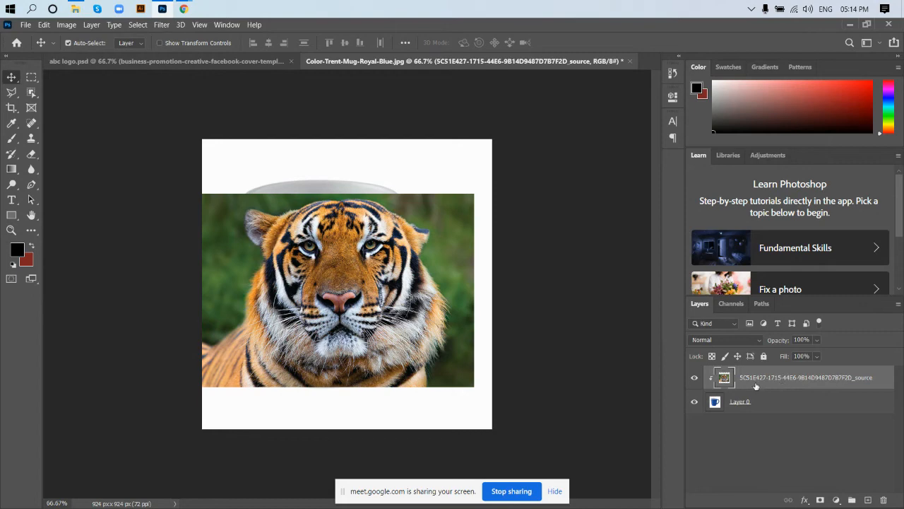
right_click(755, 383)
left_click(616, 242)
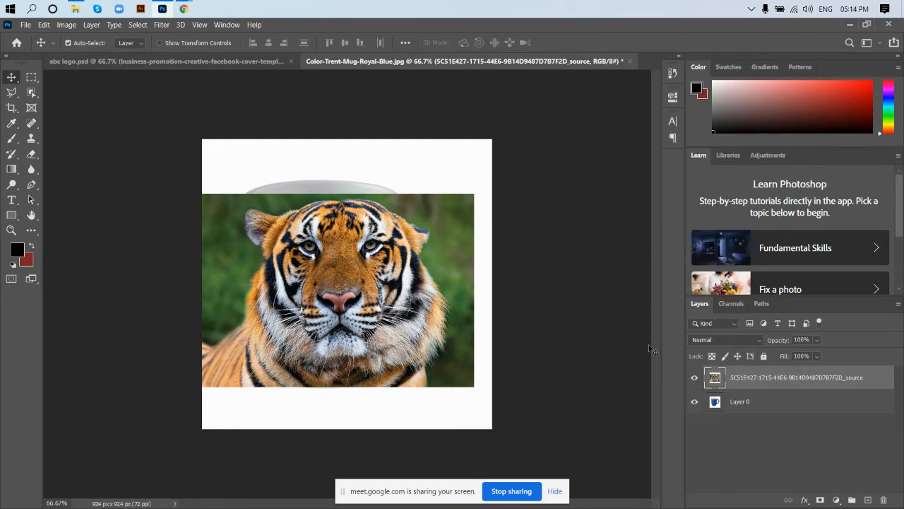
right_click(758, 380)
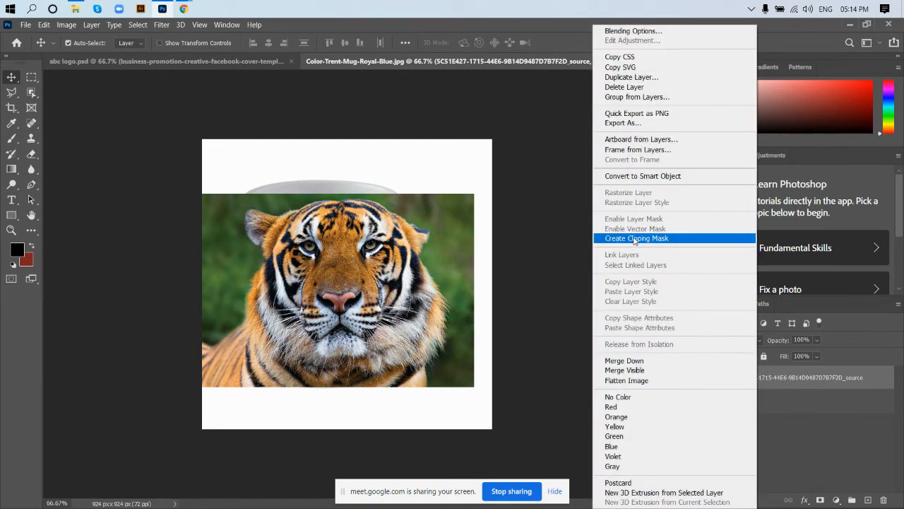
left_click(634, 239)
mouse_move(396, 266)
left_mouse_down()
mouse_move(413, 267)
mouse_move(412, 344)
mouse_move(407, 270)
left_mouse_up()
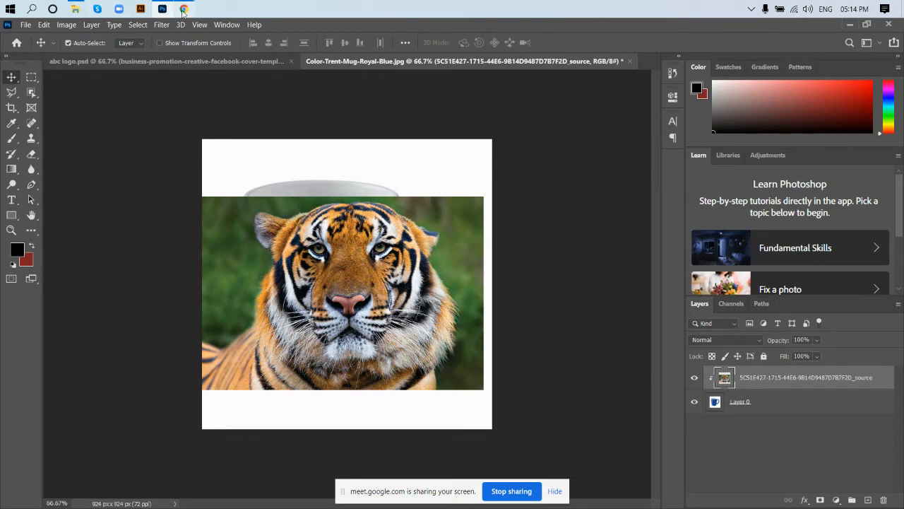
- Release the moved tiger layer's clipping mask, clip it to the mug layer once more, and deselect all layers
right_click(758, 381)
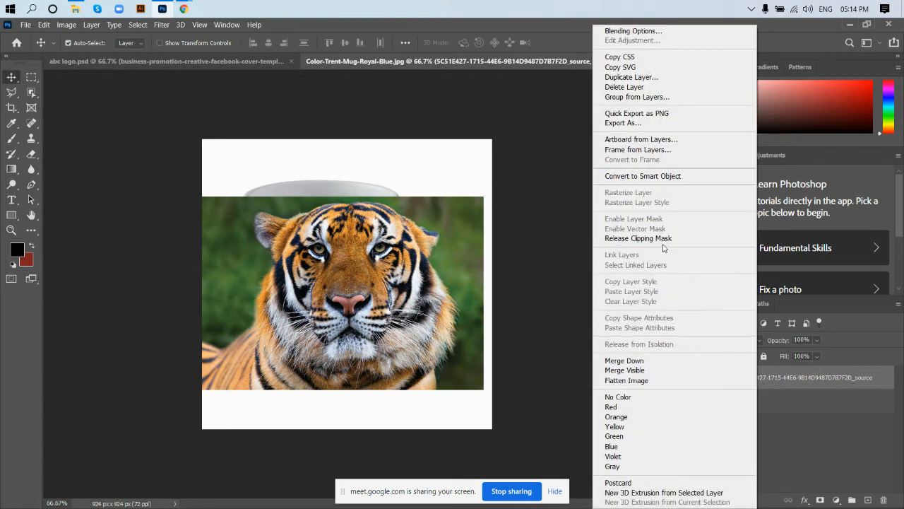
left_click(664, 240)
right_click(766, 380)
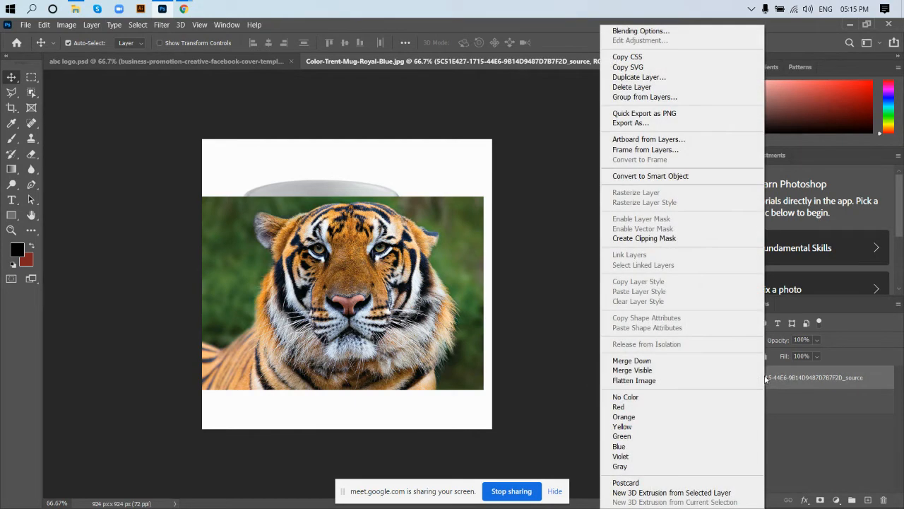
left_click(680, 240)
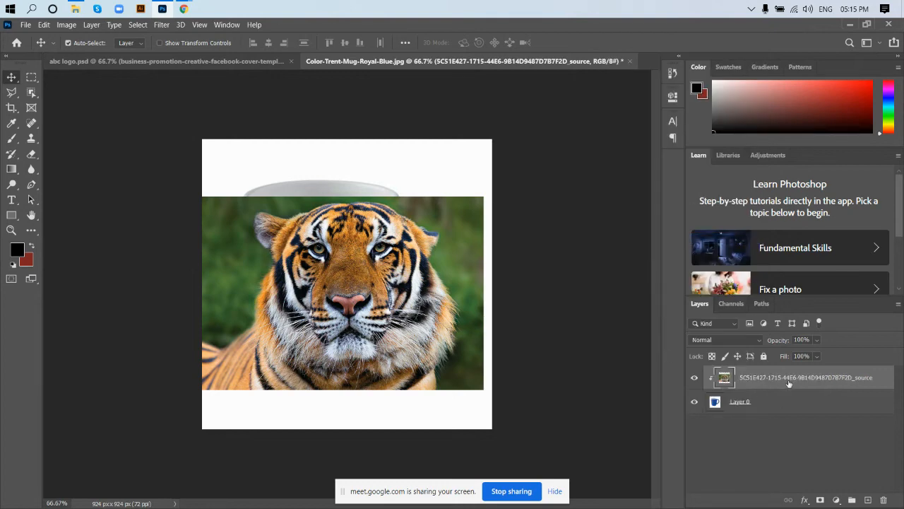
left_click(784, 428)
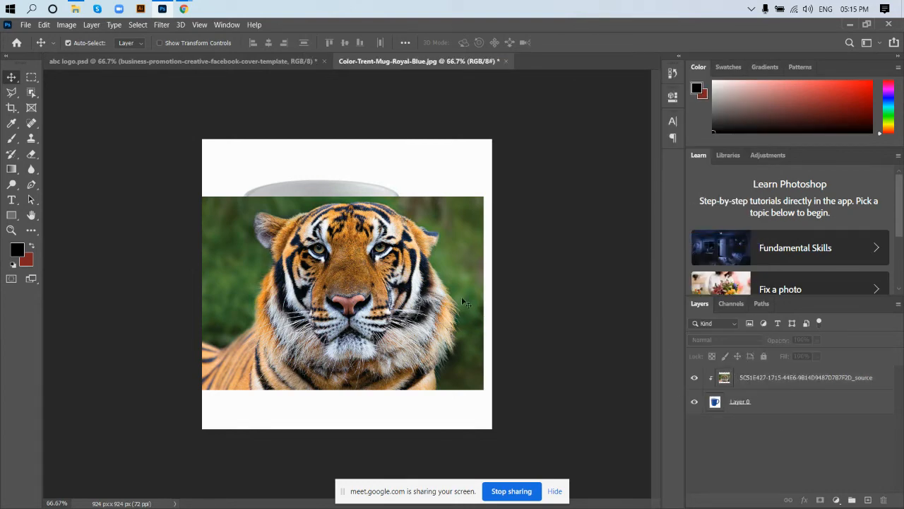
- Release the tiger layer's clipping mask and delete the tiger layer
right_click(745, 378)
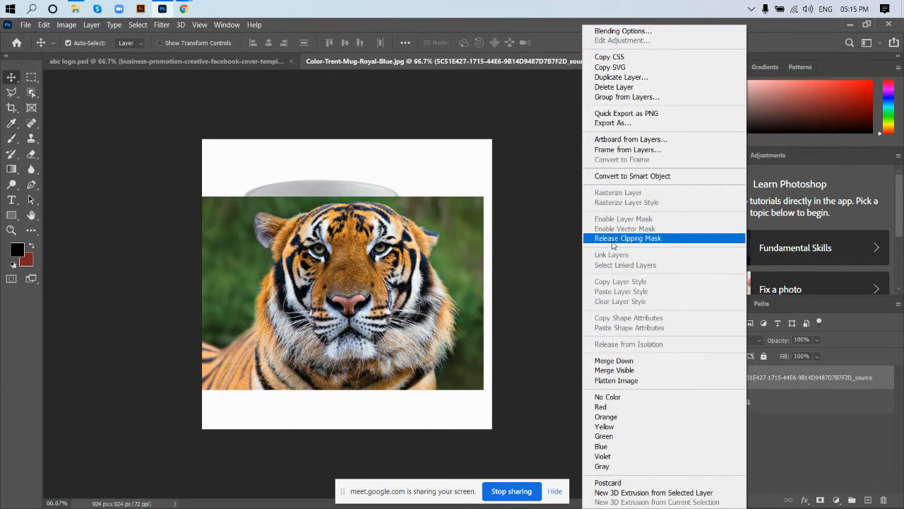
left_click(622, 238)
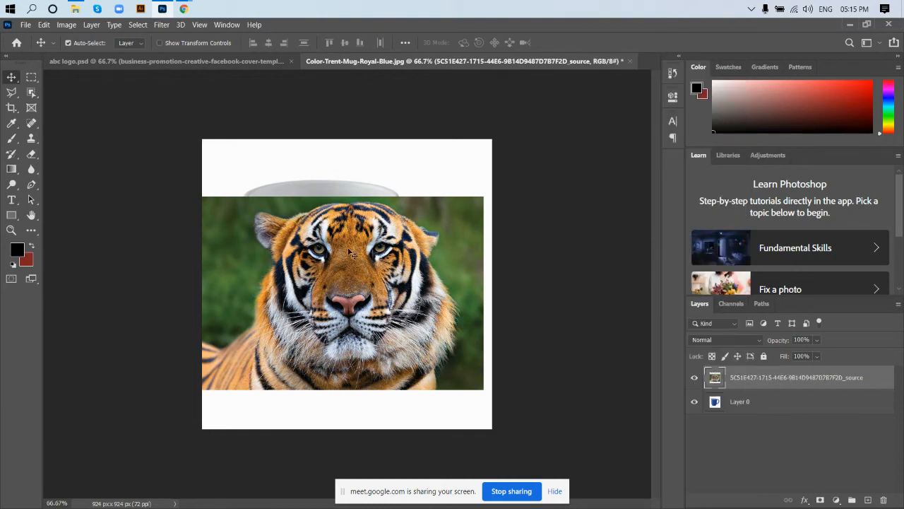
key("Delete")
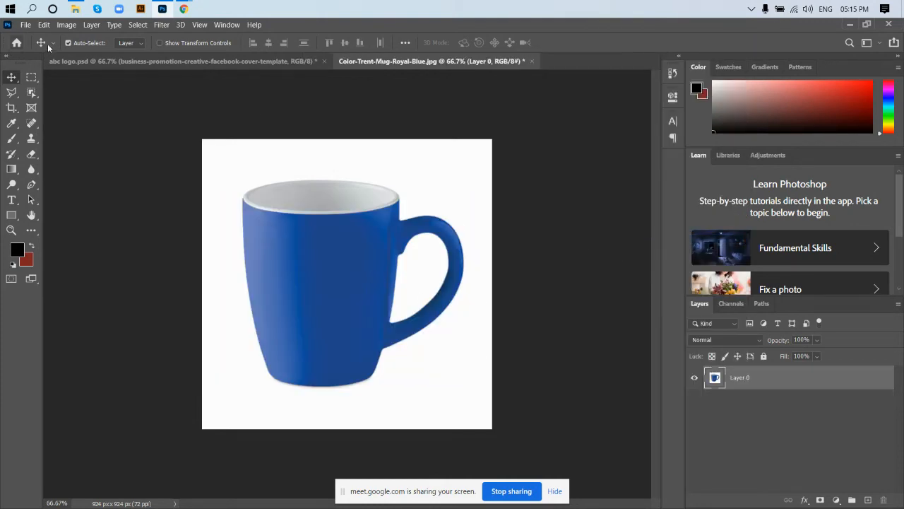
- Place the portrait of the man in a dark suit from Downloads > background as a linked image and position it over the mug body
left_click(25, 24)
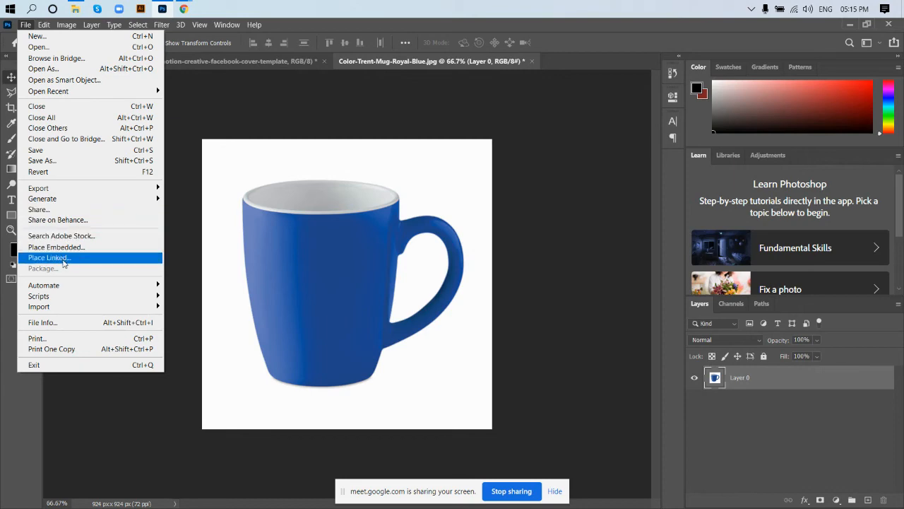
left_click(92, 257)
double_click(330, 114)
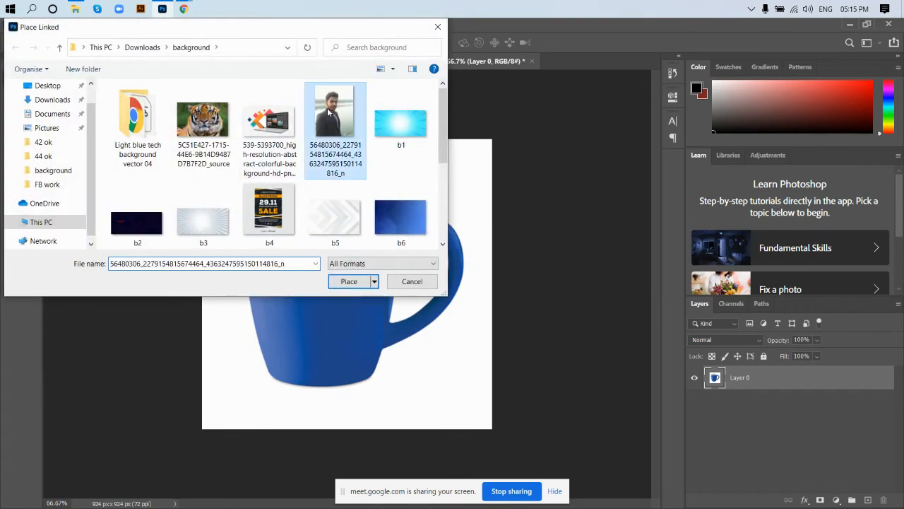
left_click_drag(367, 247, 349, 246)
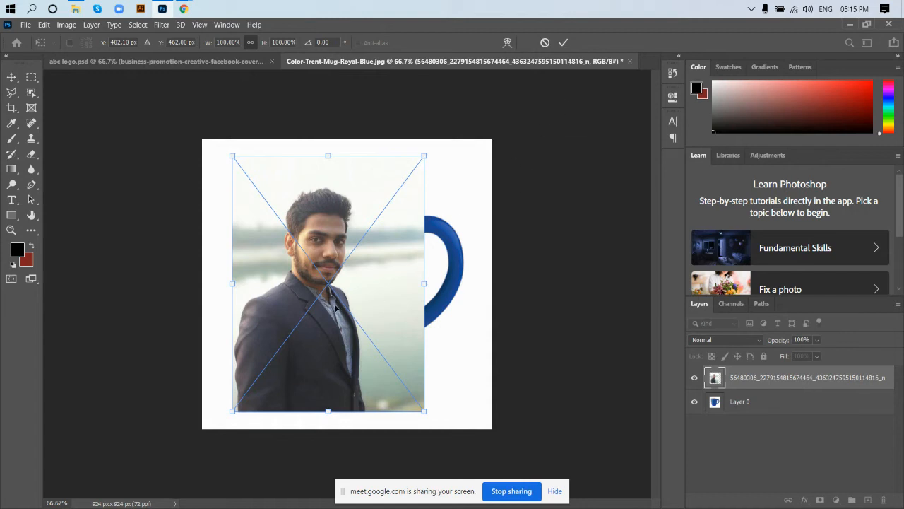
left_click_drag(336, 308, 316, 318)
left_click(565, 44)
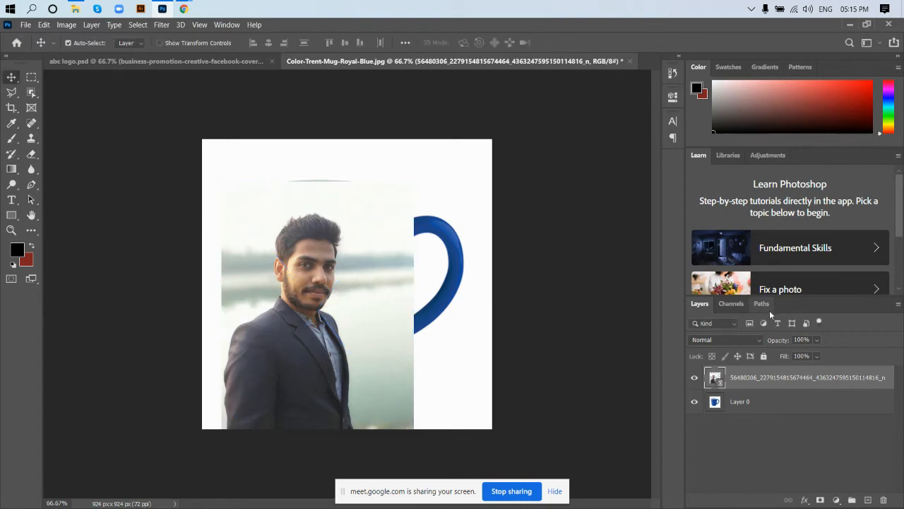
- Clip the portrait layer to the mug layer beneath it, and release the clipping mask again
right_click(761, 383)
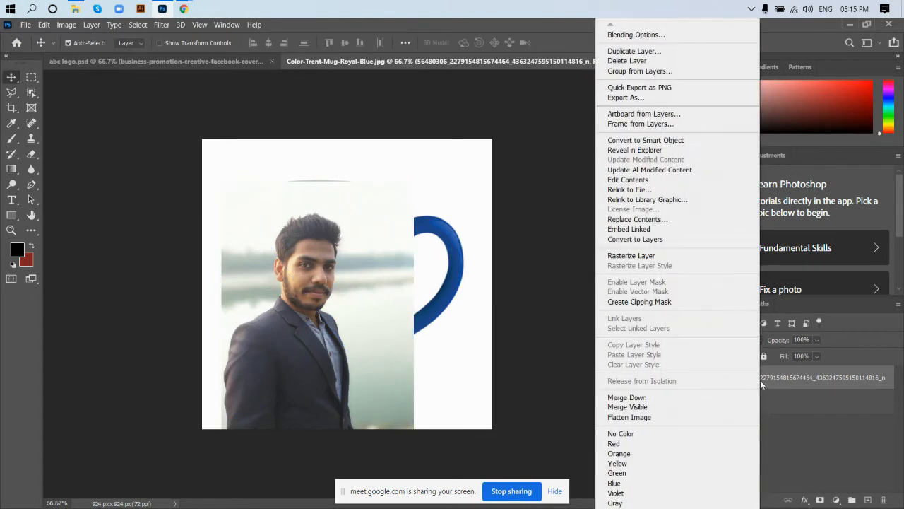
left_click(664, 302)
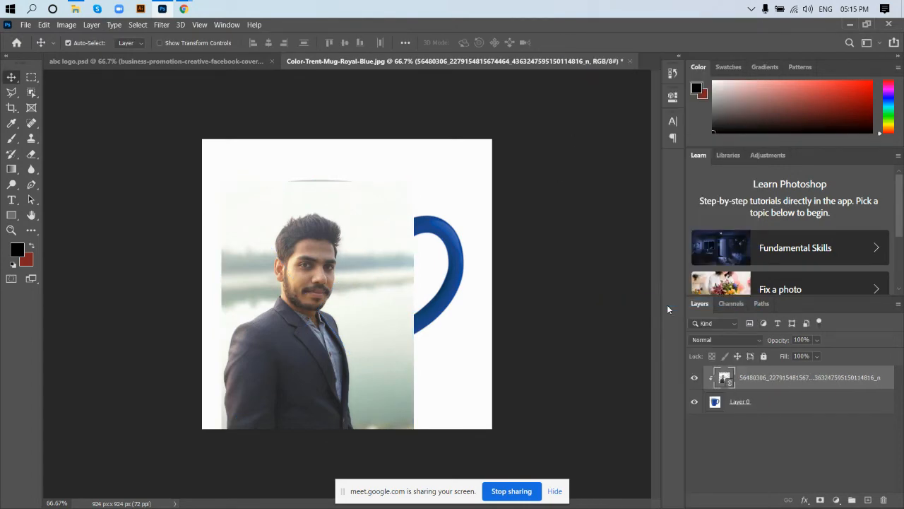
right_click(744, 380)
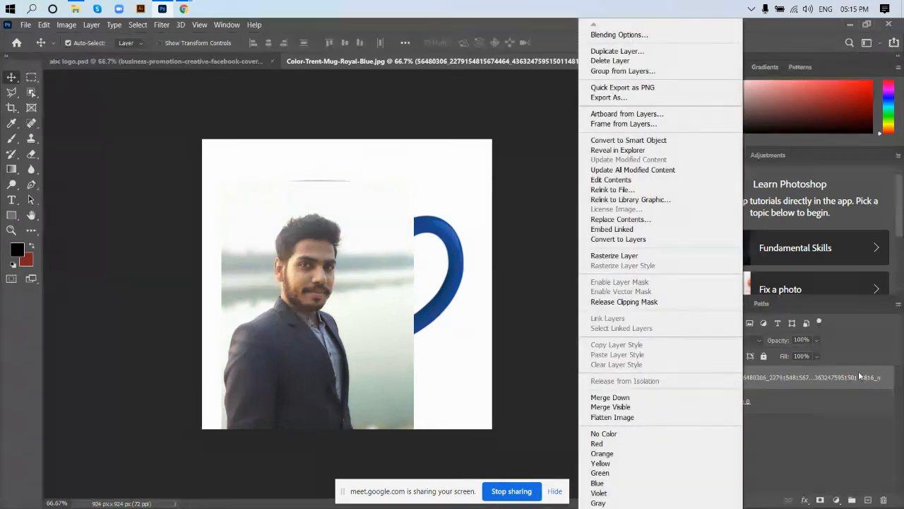
left_click(812, 384)
right_click(802, 385)
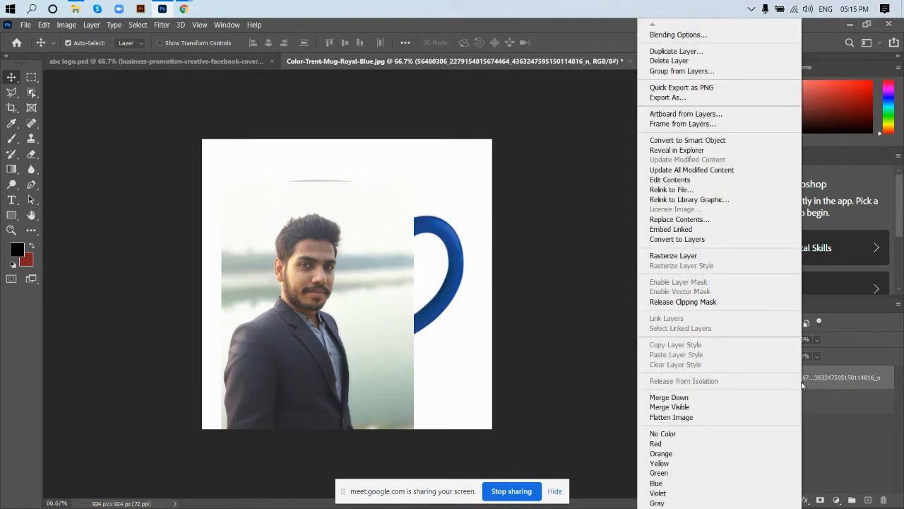
left_click(709, 301)
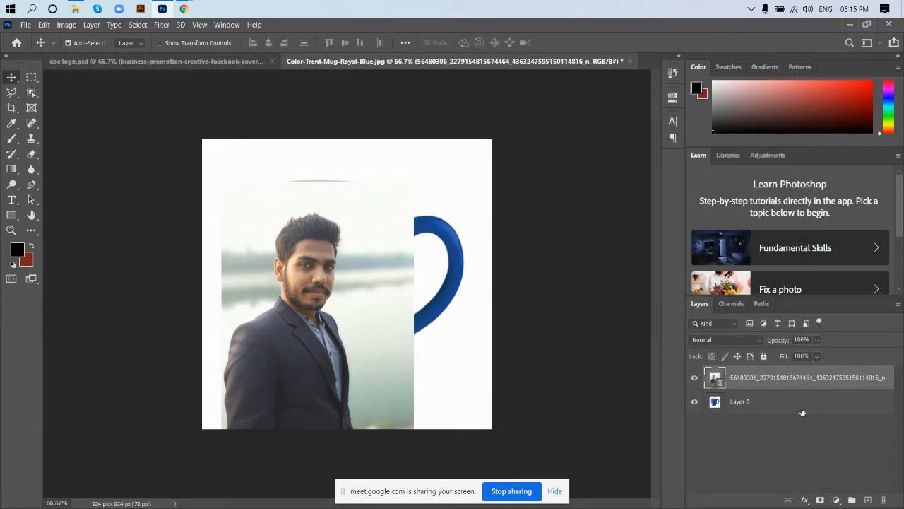
- Rasterize the portrait layer and clip it to the mug layer with a clipping mask
left_click(797, 415)
left_click(785, 380, "shift")
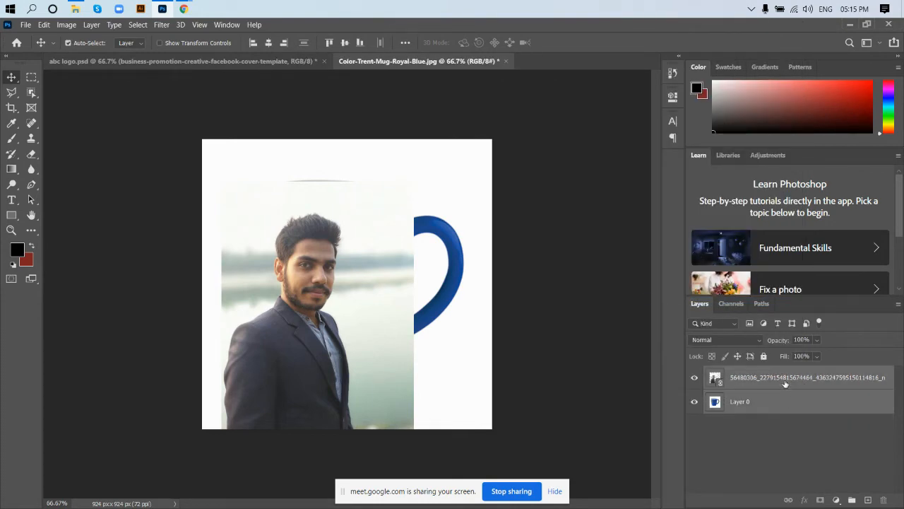
right_click(784, 379)
left_click(834, 414)
left_click(809, 379)
right_click(809, 379)
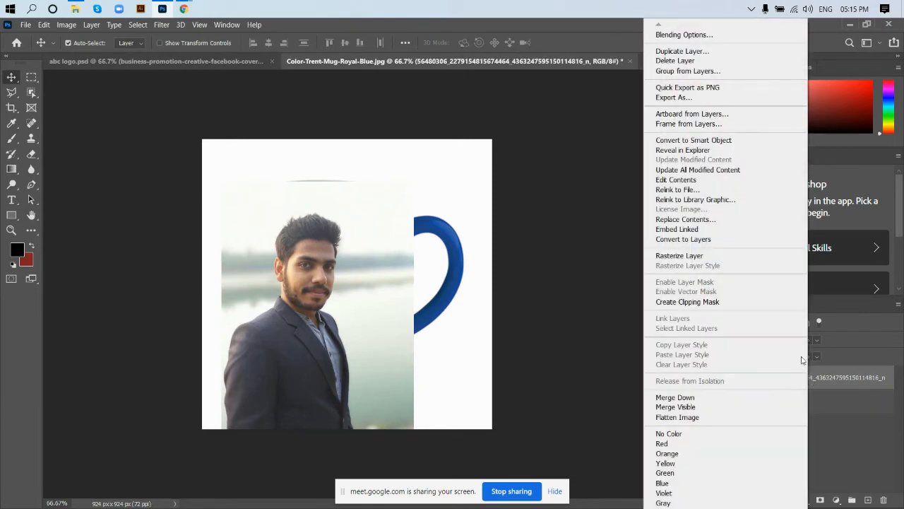
left_click(689, 255)
right_click(754, 377)
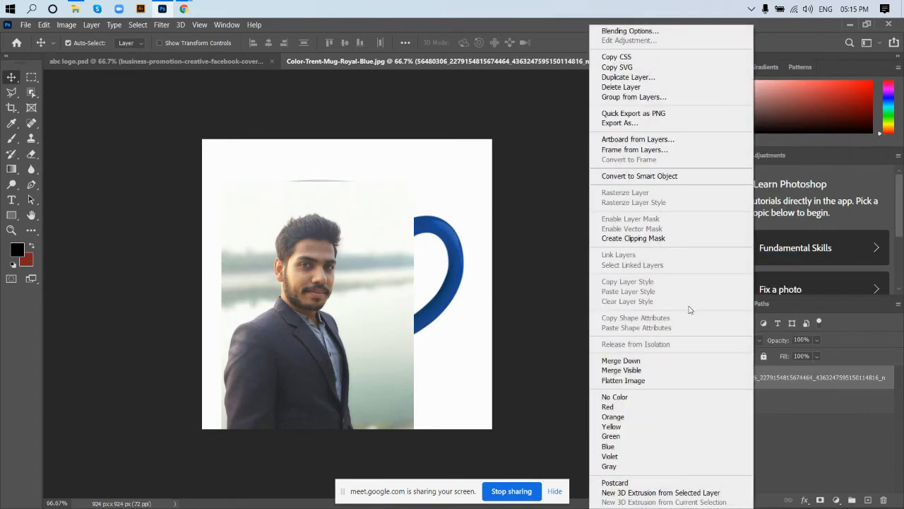
left_click(630, 239)
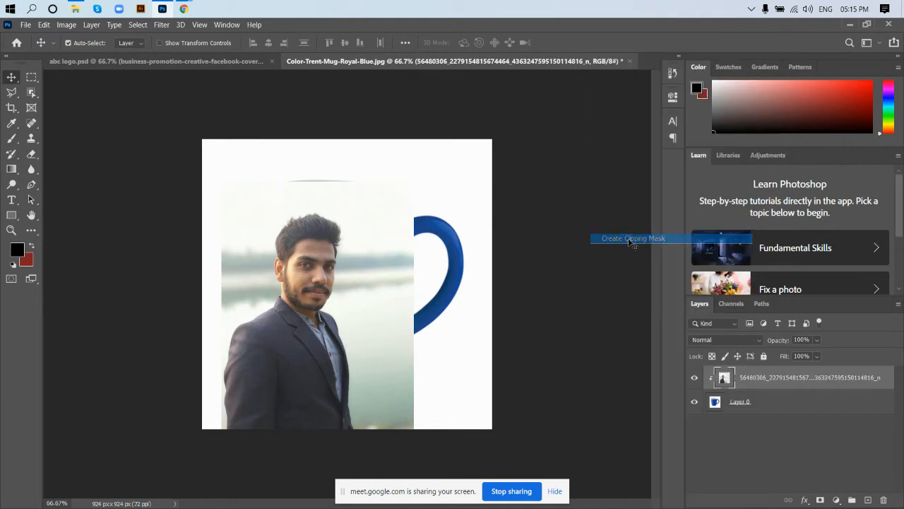
- Check the commands available for the mug layer, and hide the clipped portrait layer
left_click(781, 403)
right_click(743, 408)
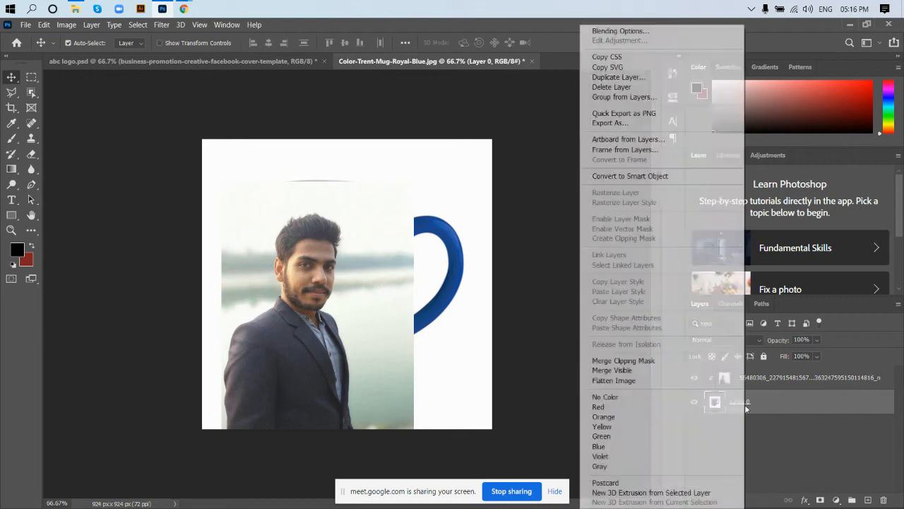
left_click(796, 391)
right_click(801, 400)
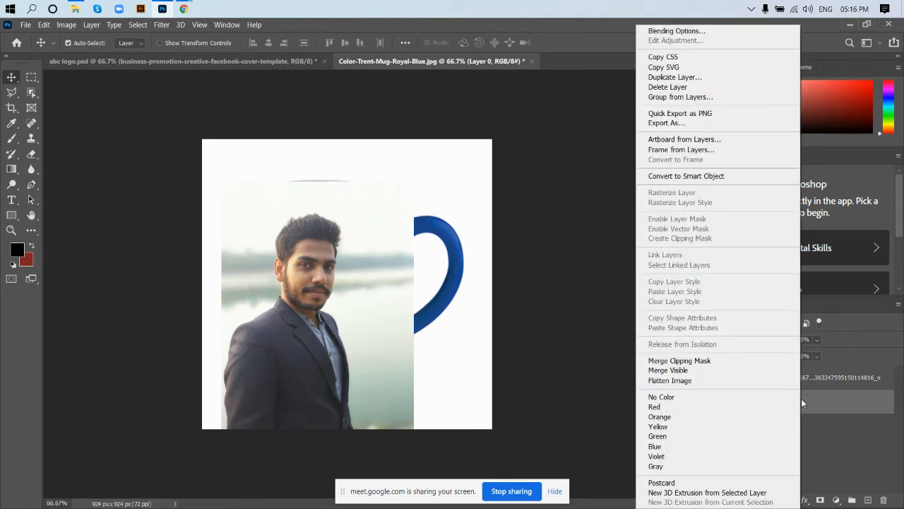
left_click(846, 405)
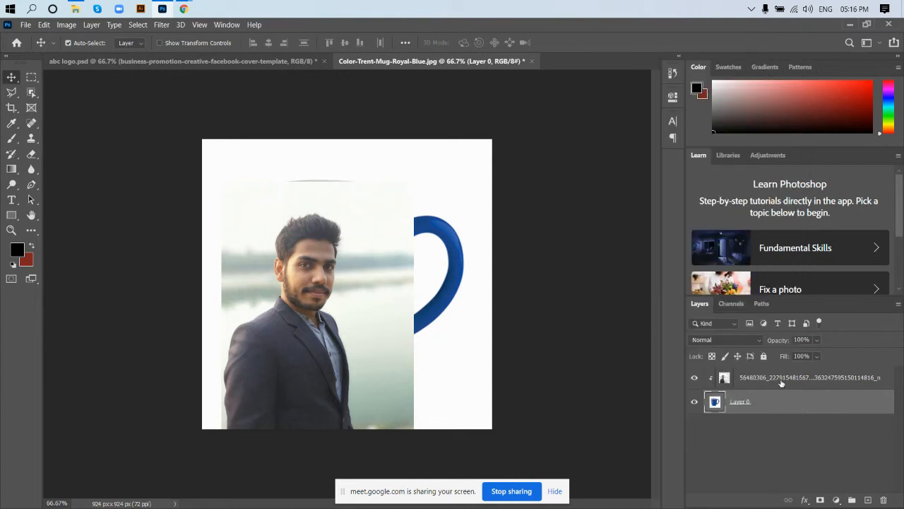
left_click(758, 382)
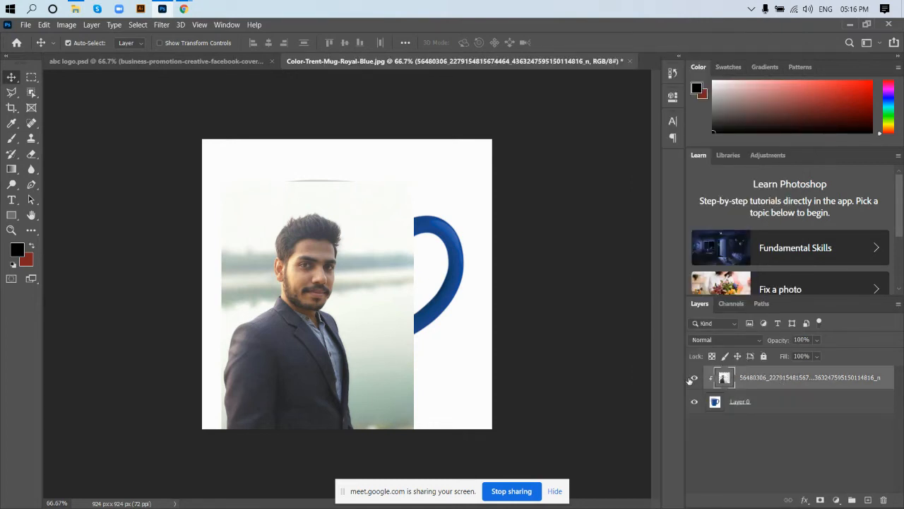
left_click(692, 379)
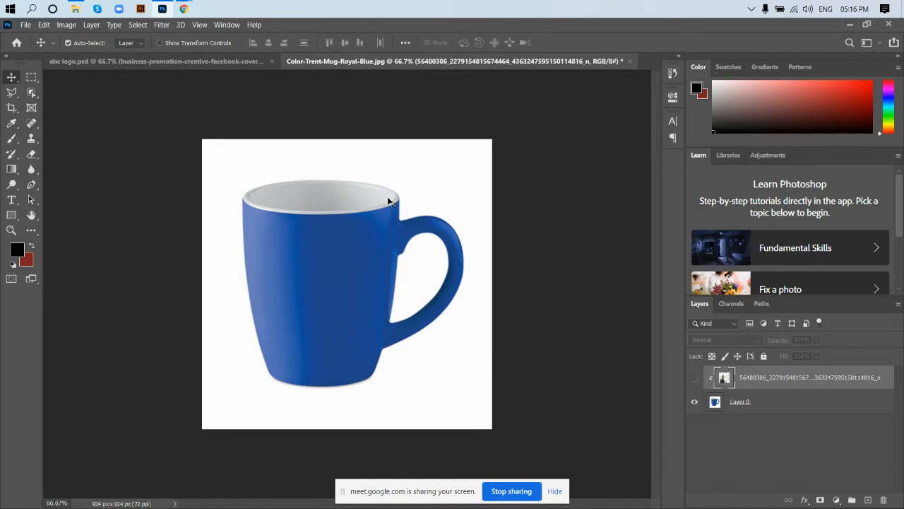
- Switch to the Google Meet call in Chrome and stop presenting the screen
left_click(184, 9)
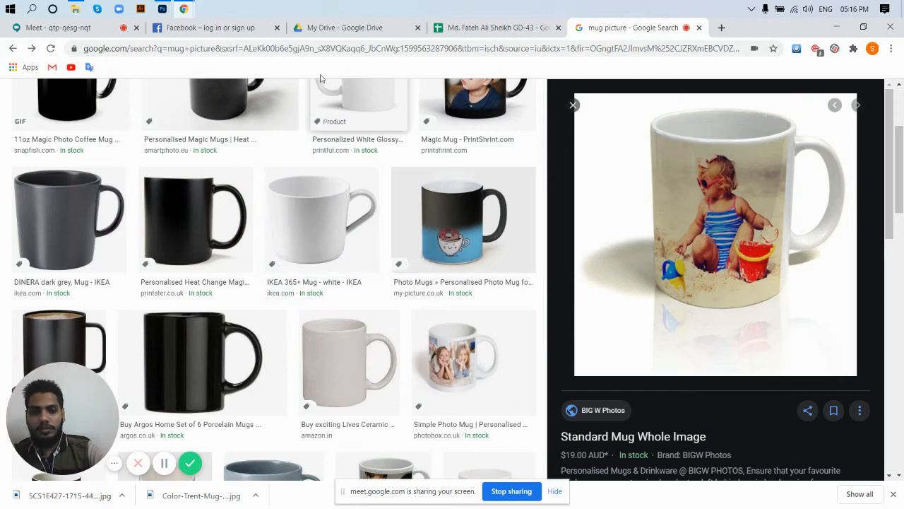
left_click(106, 28)
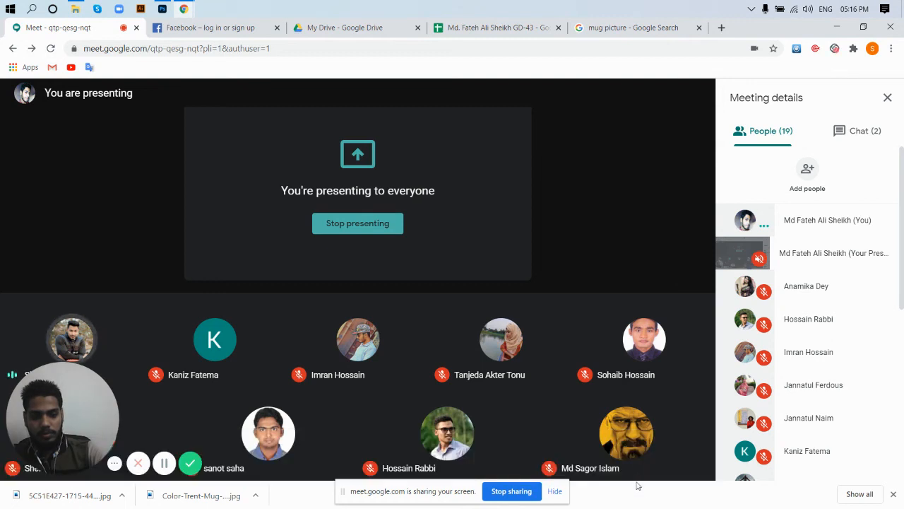
mouse_move(635, 436)
left_click(636, 456)
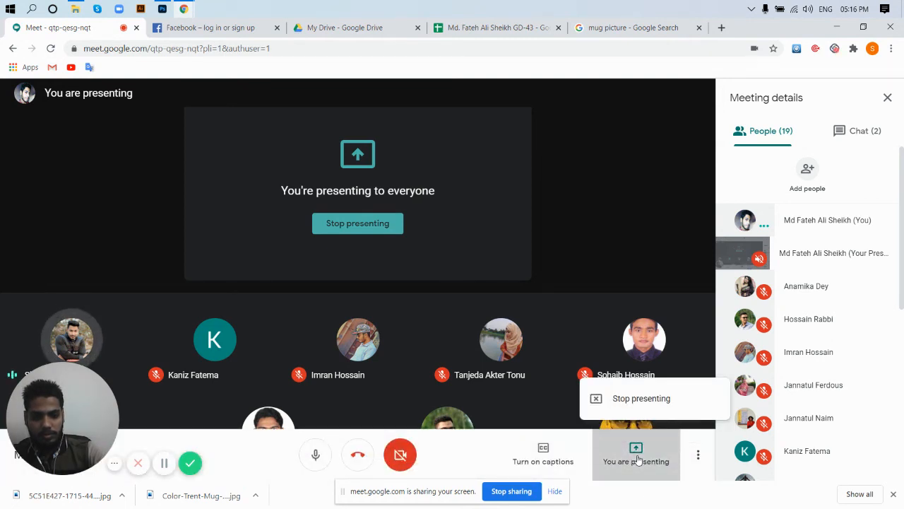
left_click(635, 405)
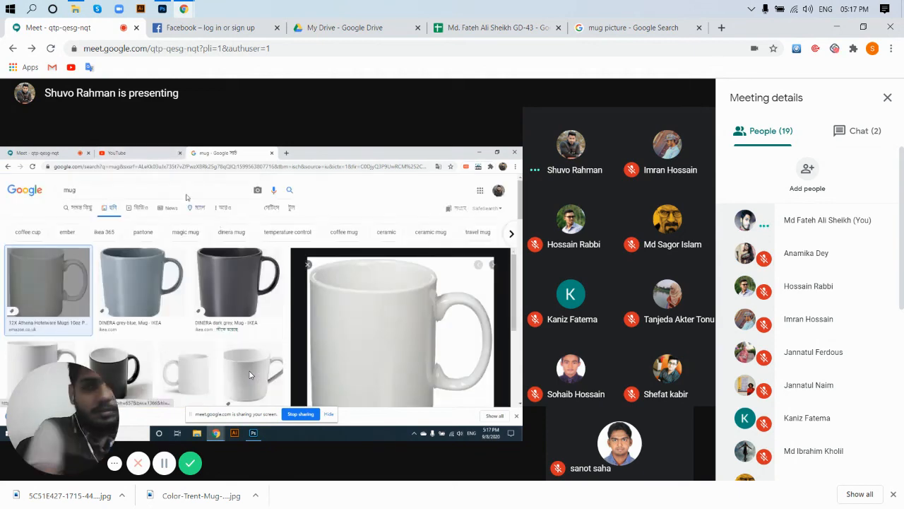
- Switch to Photoshop, check the commands available for the hidden portrait layer, and return to the Google Meet call
left_click(163, 9)
right_click(748, 376)
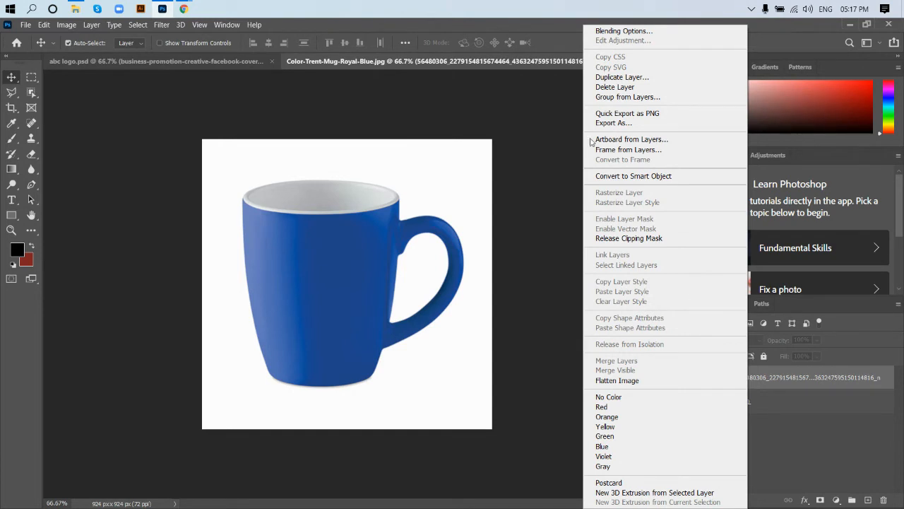
left_click(184, 9)
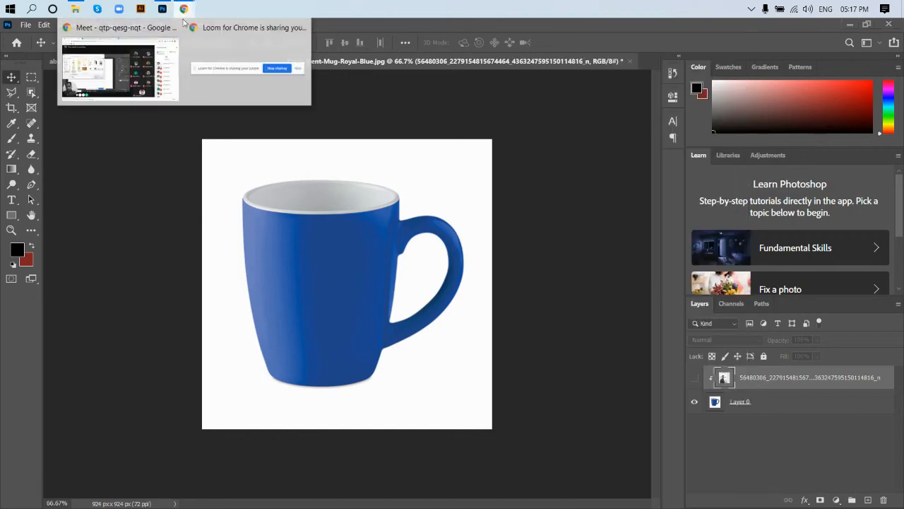
left_click(130, 68)
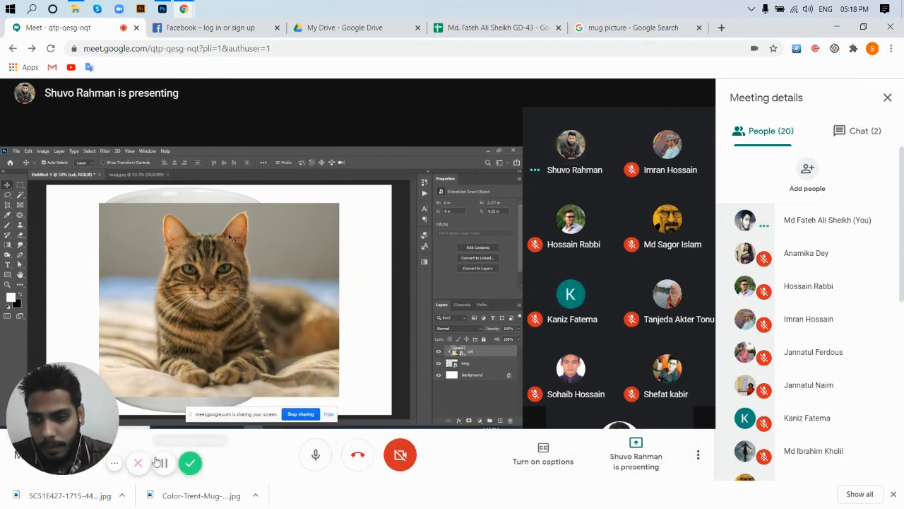
- Switch to Photoshop, show the portrait layer again, and move the portrait slightly up and to the right over the mug
left_click(162, 9)
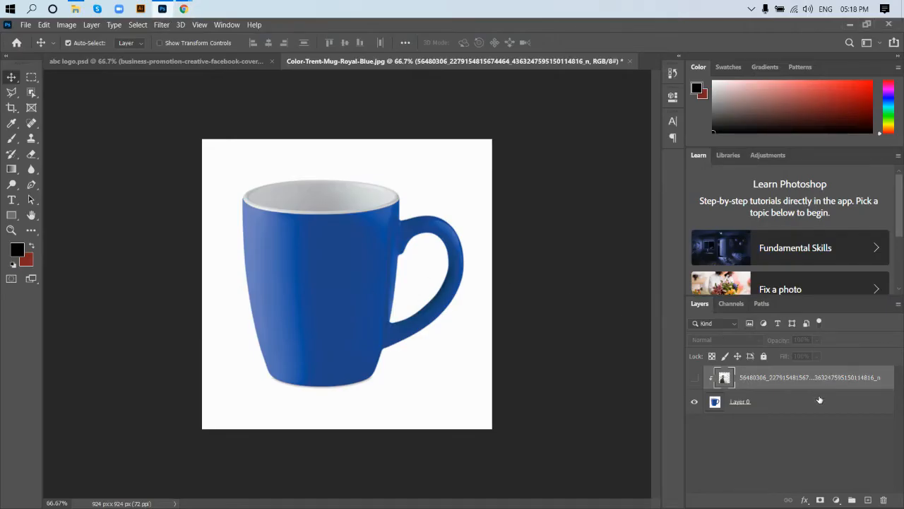
left_click(694, 377)
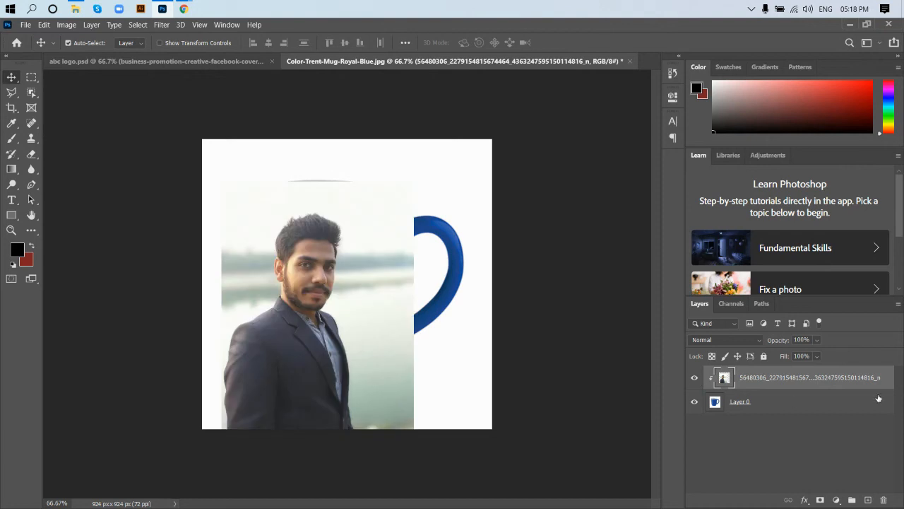
left_click_drag(337, 329, 347, 313)
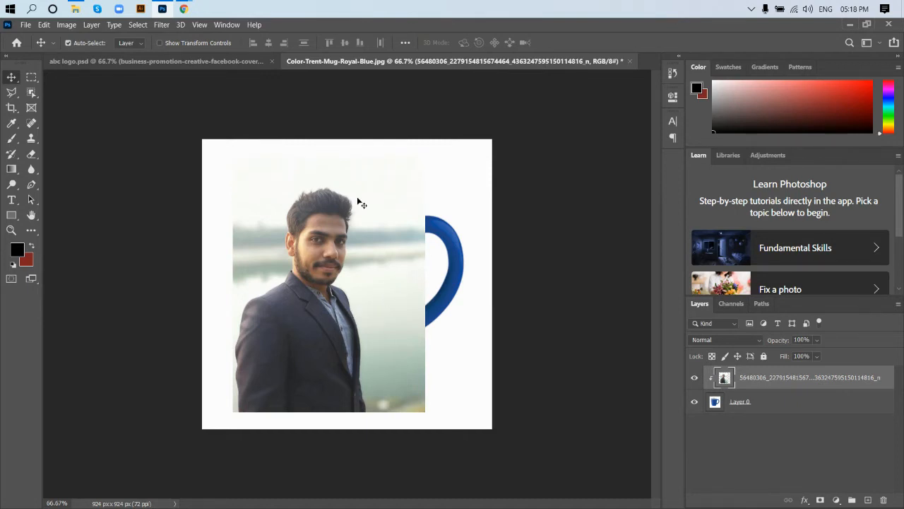
- Switch to the Google Meet call and present the entire screen to the participants
mouse_move(184, 9)
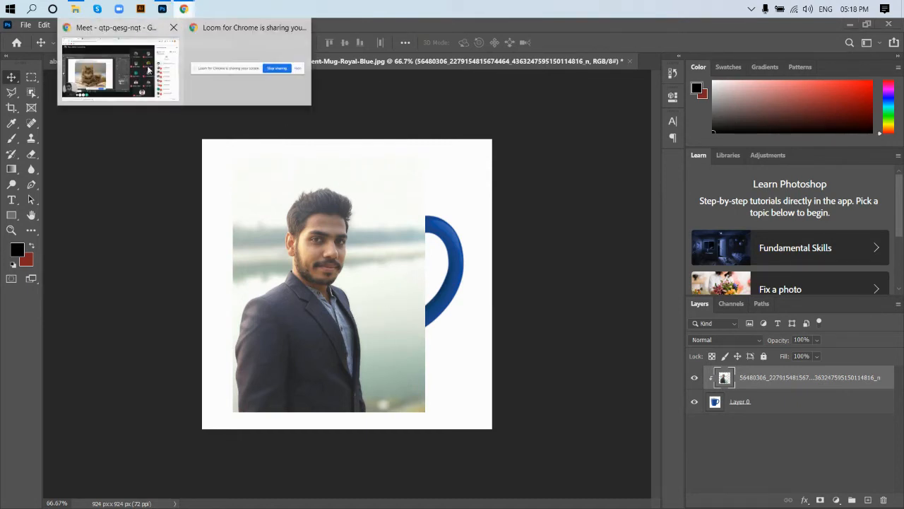
left_click(111, 77)
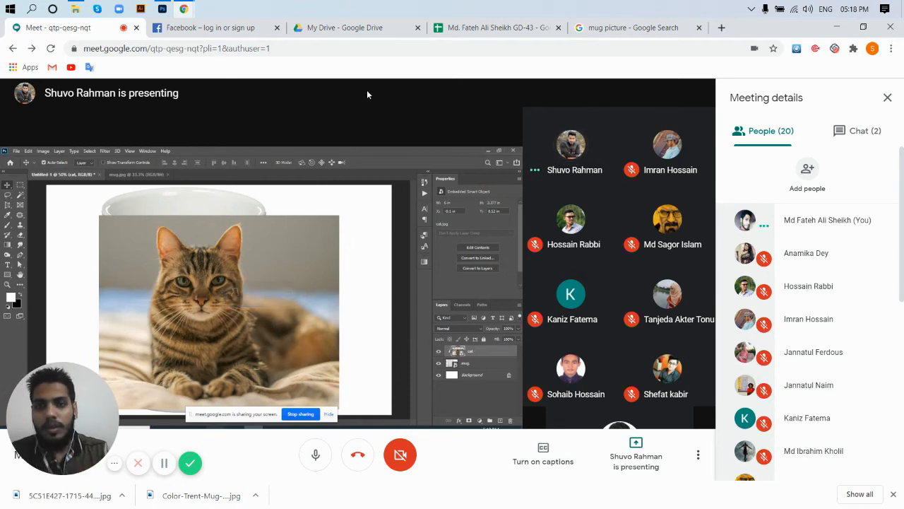
left_click(642, 461)
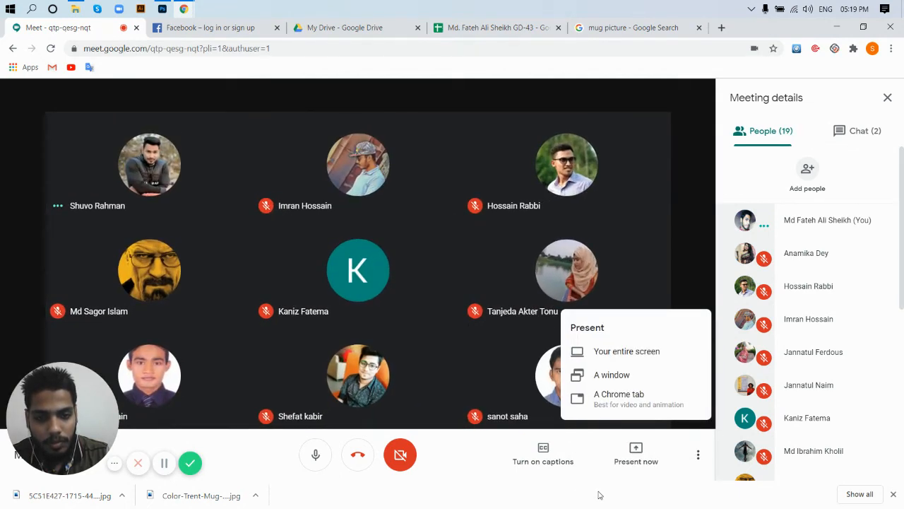
left_click(635, 458)
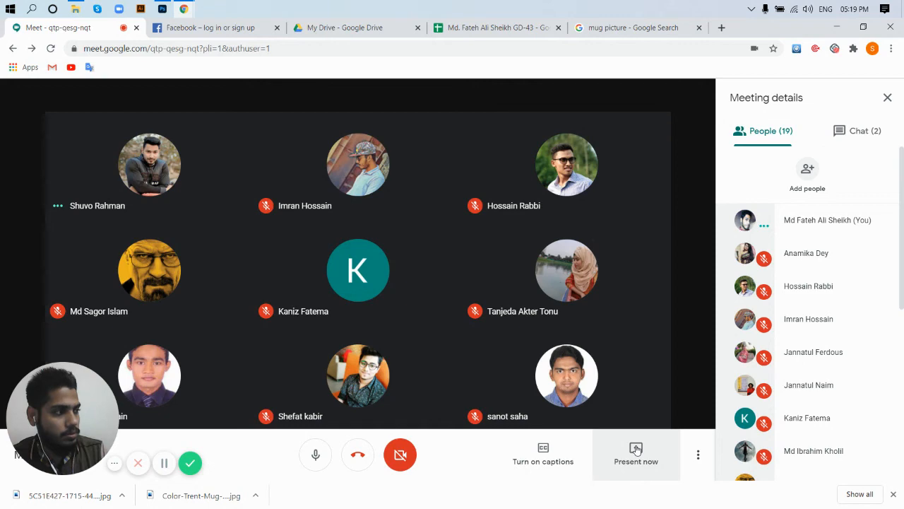
left_click(635, 449)
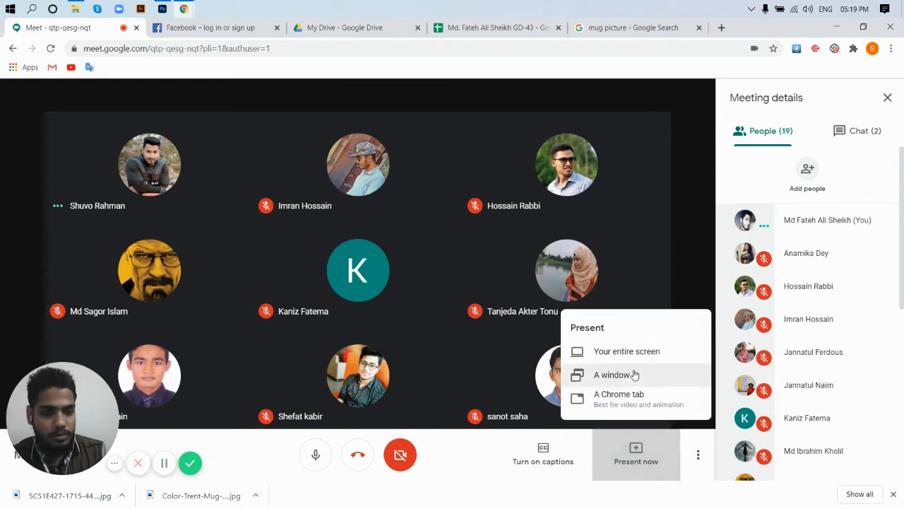
left_click(633, 356)
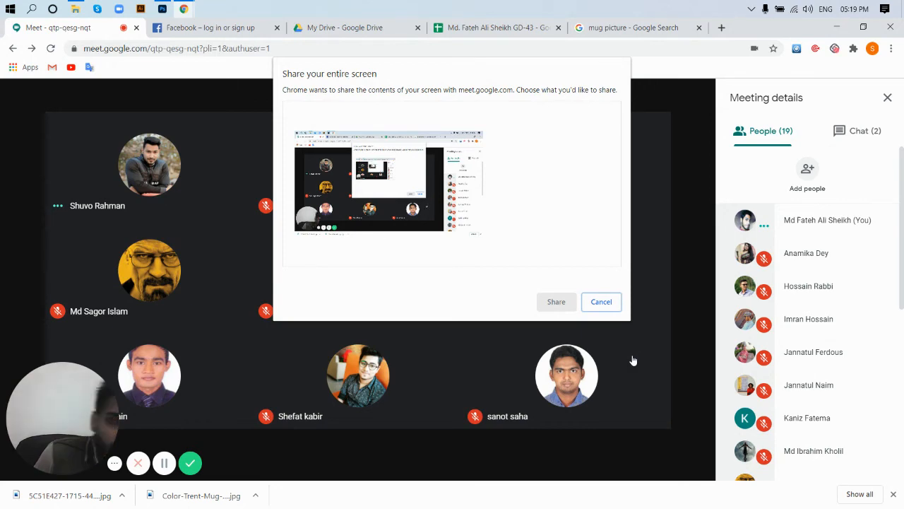
left_click(450, 212)
left_click(554, 305)
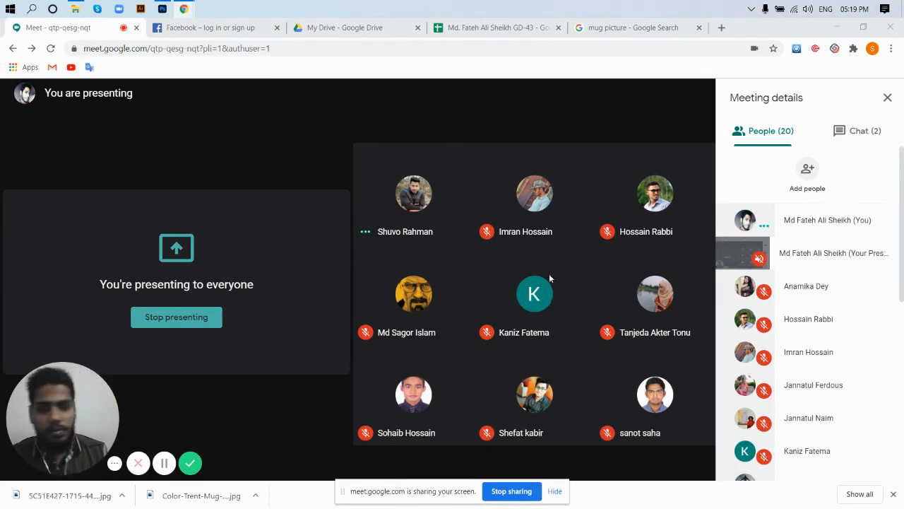
- Return to Photoshop, shift the portrait over the mug, and delete the portrait layer
key("alt+Tab")
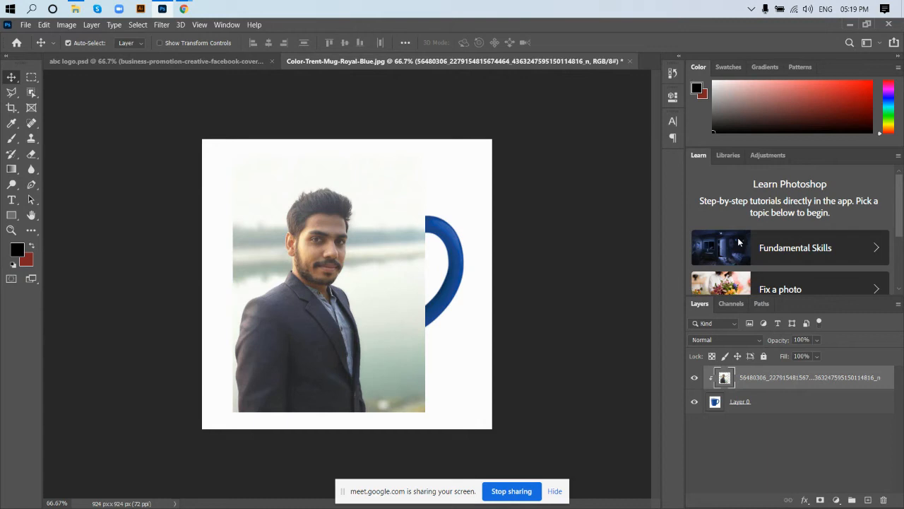
left_click_drag(351, 265, 336, 302)
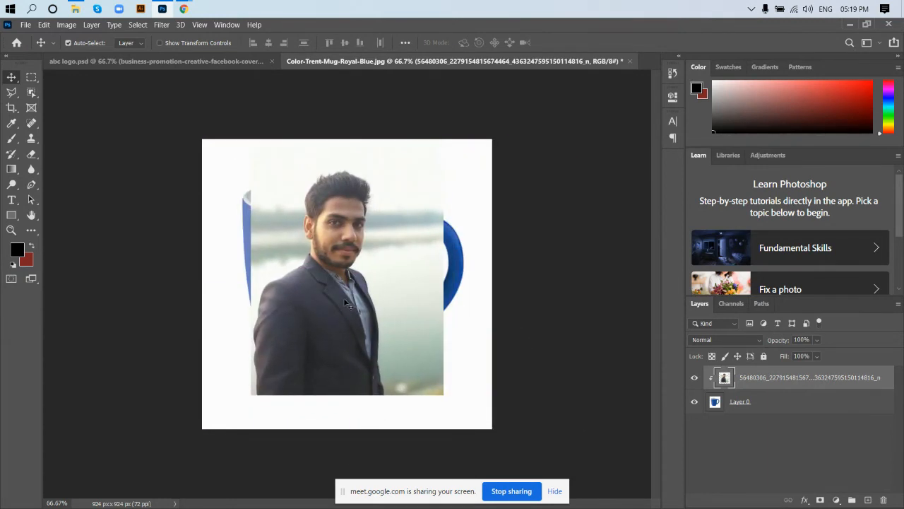
key("Delete")
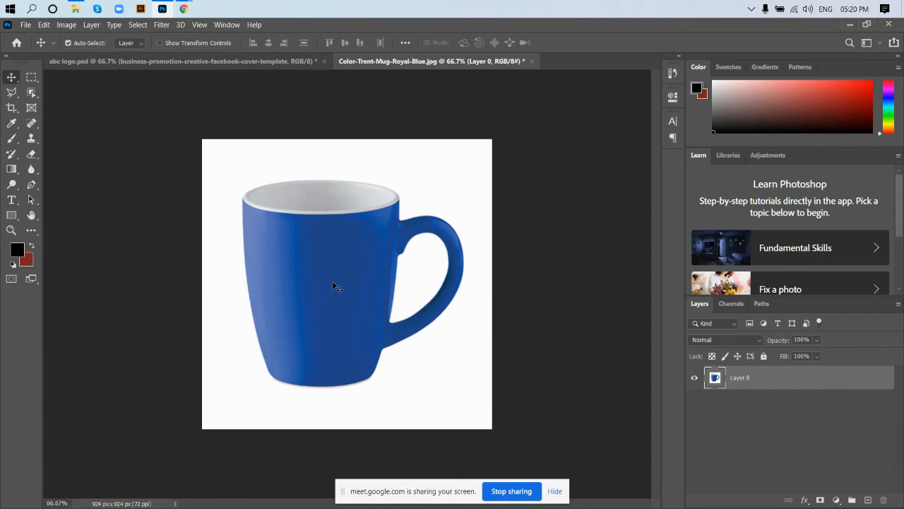
- Open the photo of the bearded man in the dark blazer from the background folder as its own document
left_click(26, 25)
left_click(44, 48)
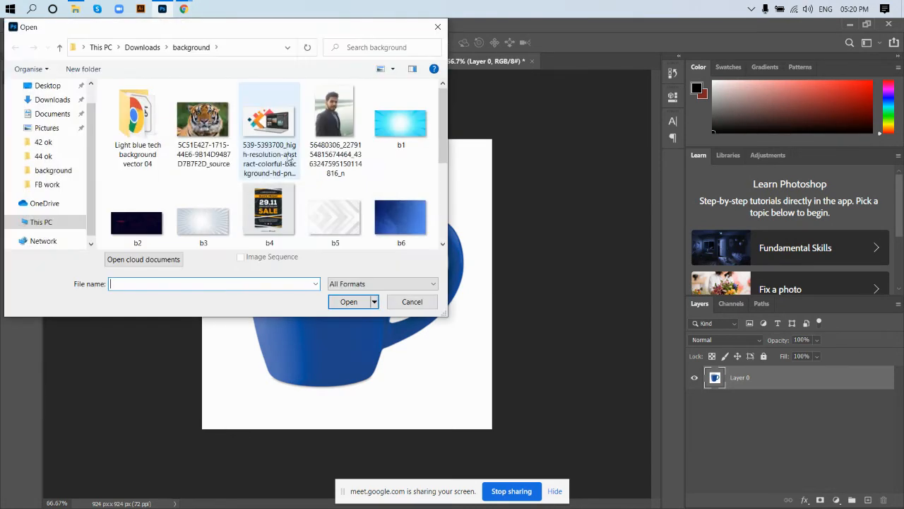
double_click(335, 116)
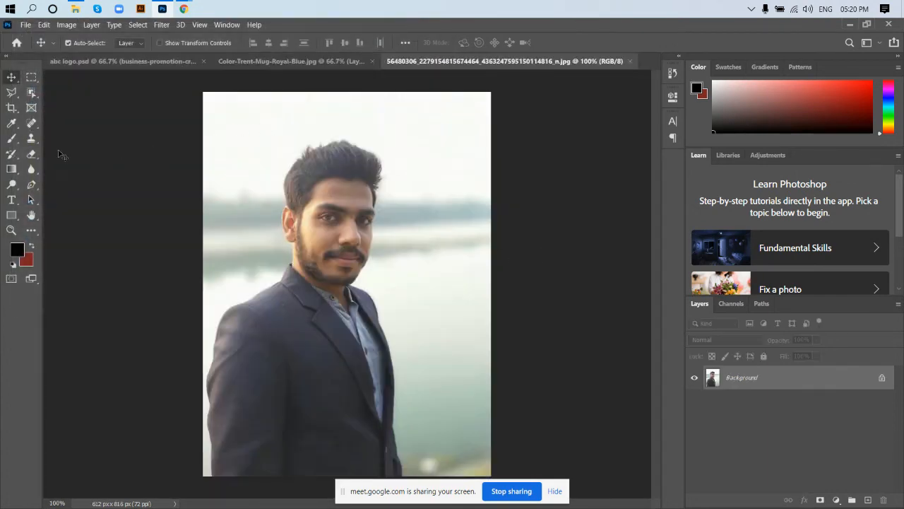
left_click(32, 154)
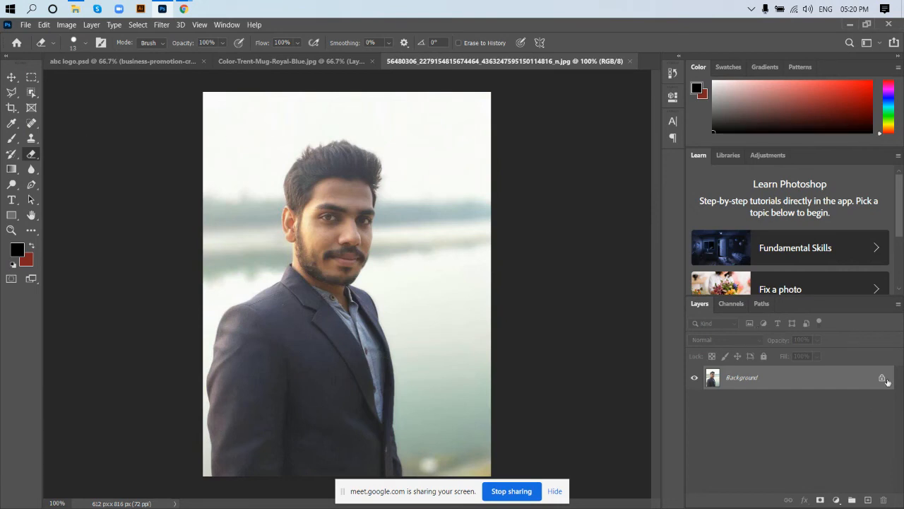
left_click(457, 145)
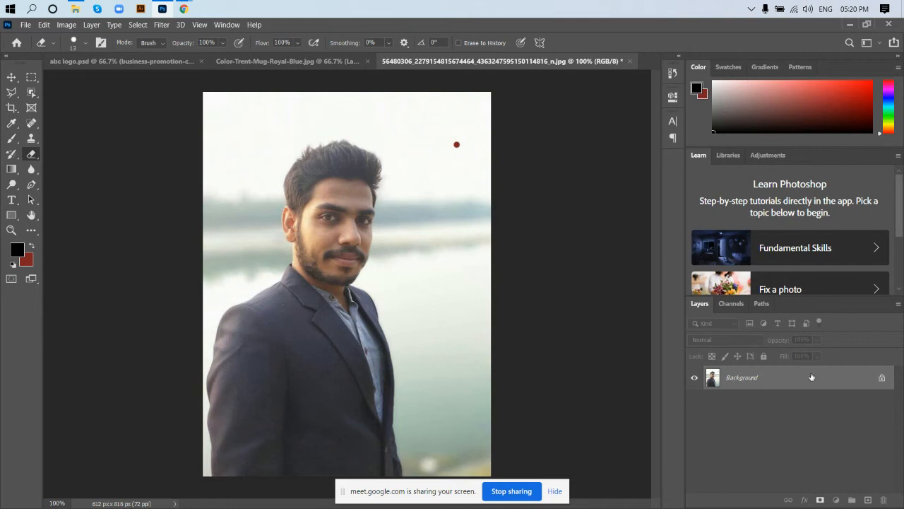
key("ctrl+z")
- Unlock the photo's Background layer and erase the sky, water and shore around the man with the Magic Eraser
left_click(881, 378)
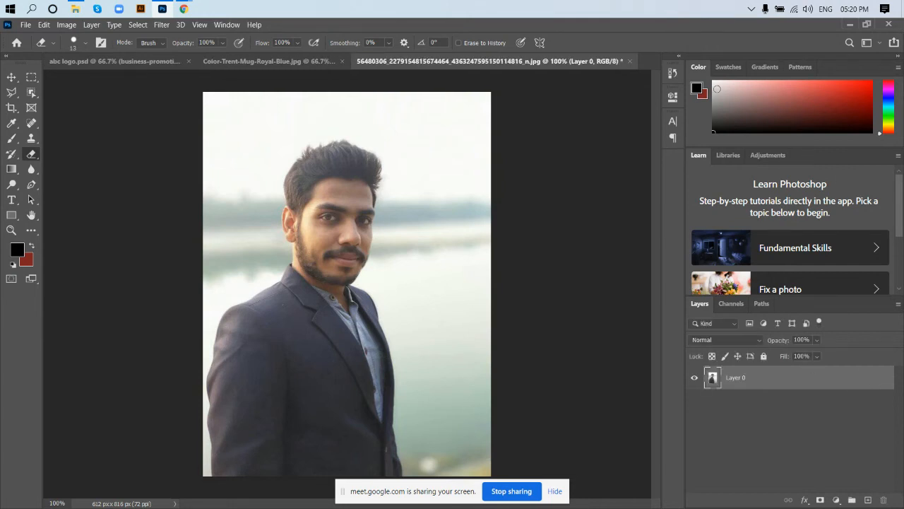
right_click(31, 154)
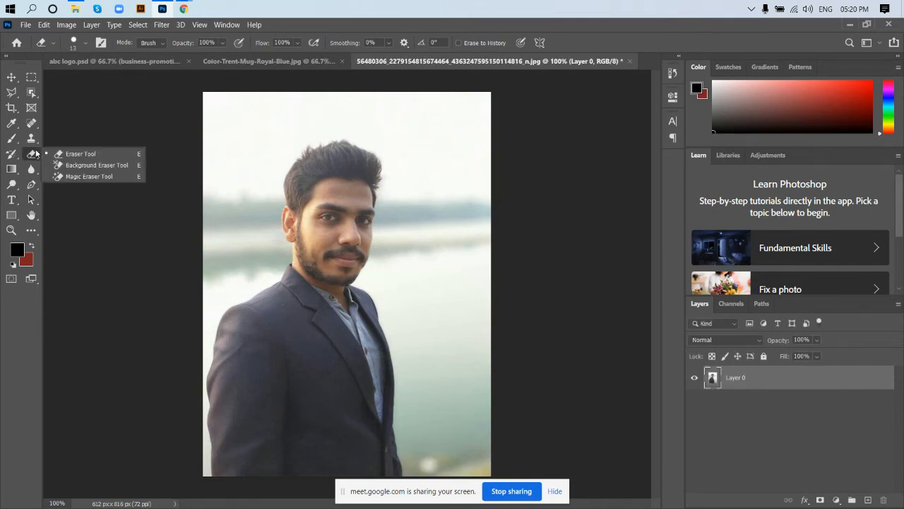
left_click(64, 177)
left_click(217, 117)
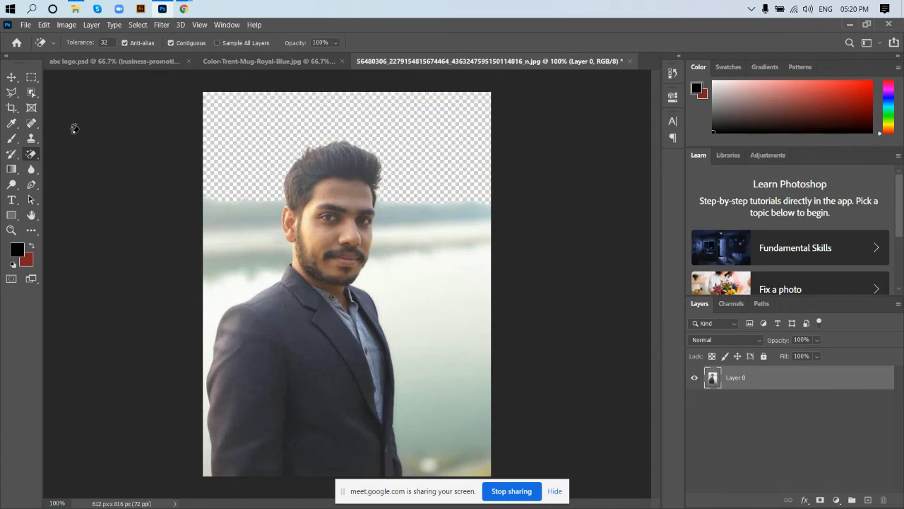
left_click(481, 282)
left_click(440, 216)
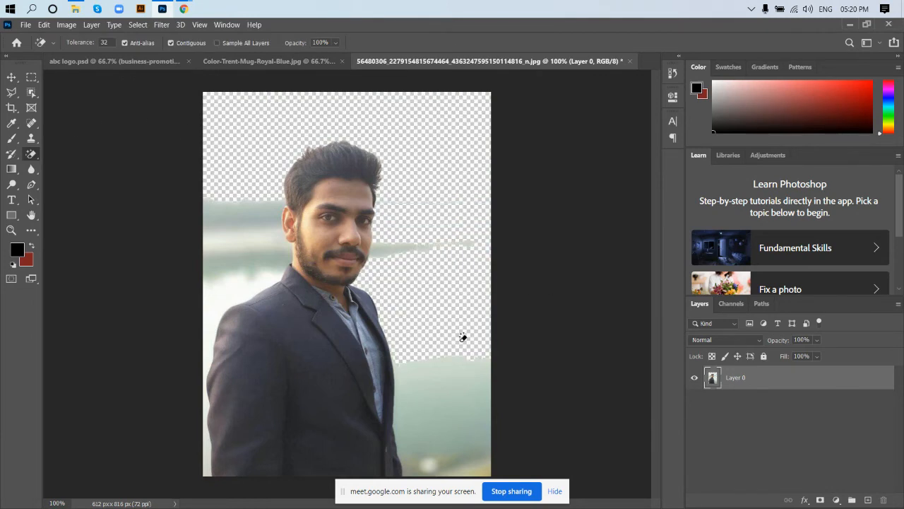
left_click(447, 403)
left_click(230, 245)
left_click(241, 216)
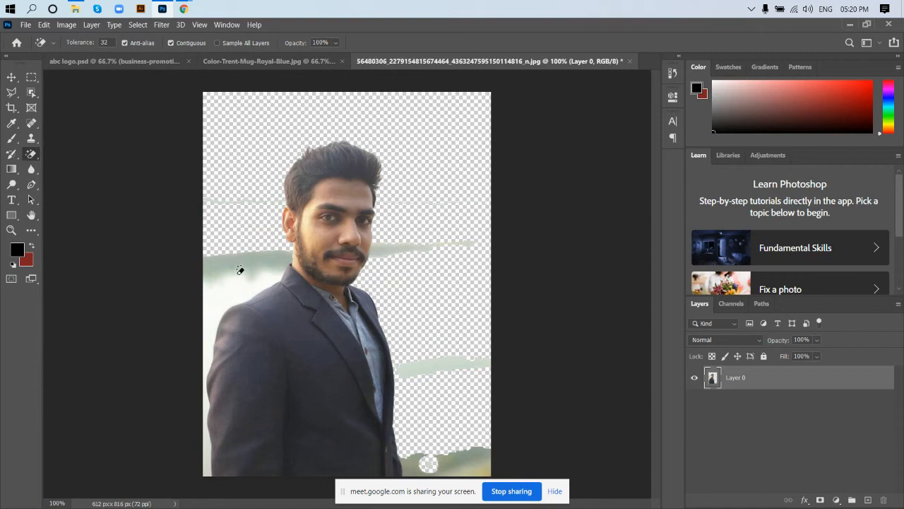
left_click(240, 270)
left_click(235, 260)
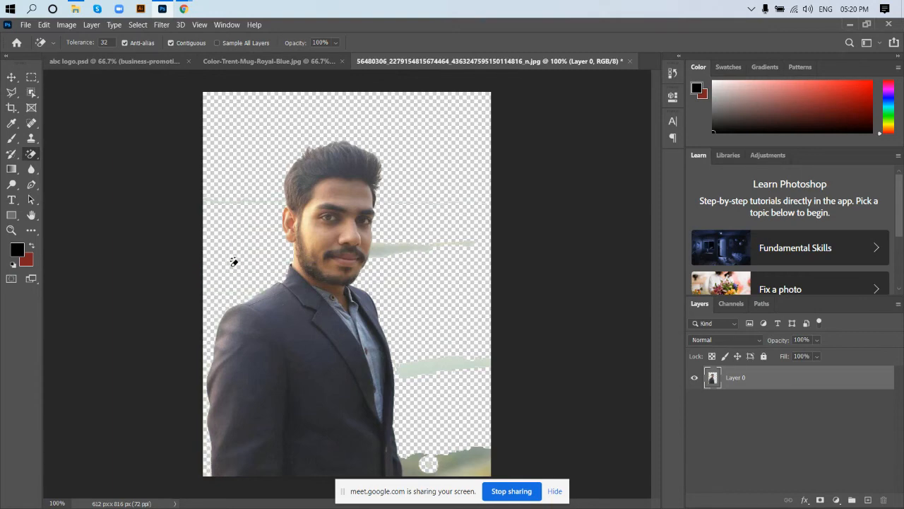
left_click(407, 250)
left_click(457, 360)
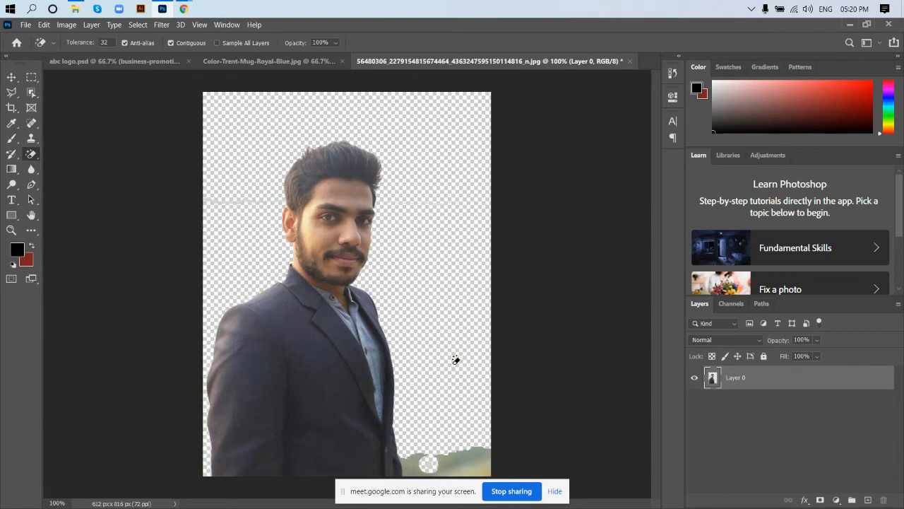
left_click(466, 461)
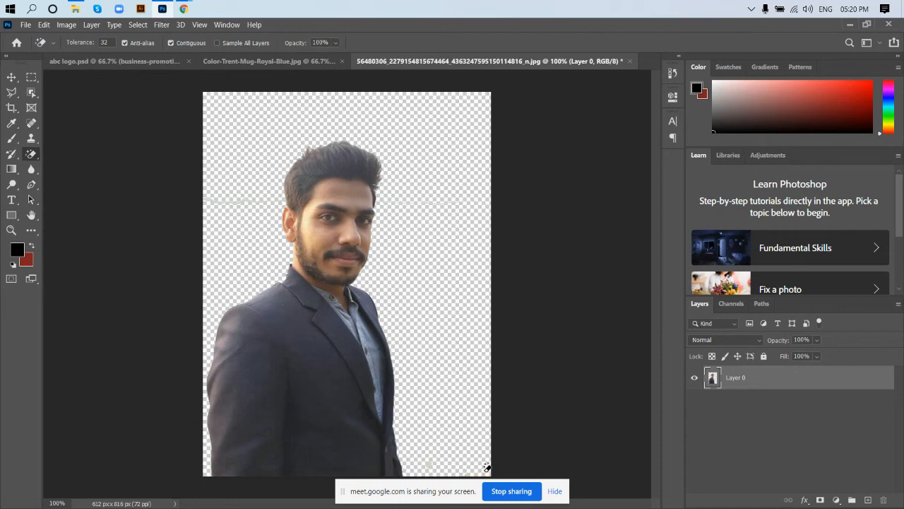
- Copy the cut-out portrait into the Color-Trent-Mug-Royal-Blue.jpg document and position it over the mug body
left_click(10, 82)
left_click(445, 175)
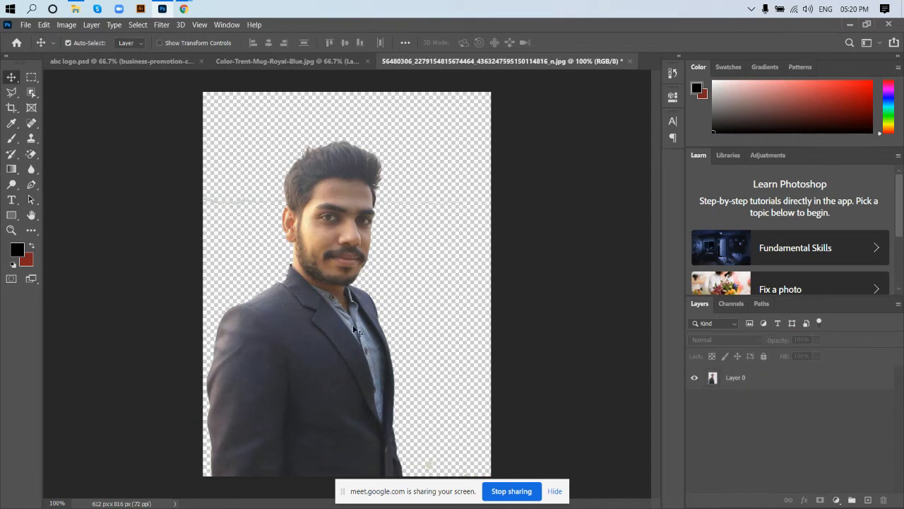
mouse_move(338, 354)
left_mouse_down()
mouse_move(214, 24)
mouse_move(246, 64)
mouse_move(325, 276)
left_mouse_up()
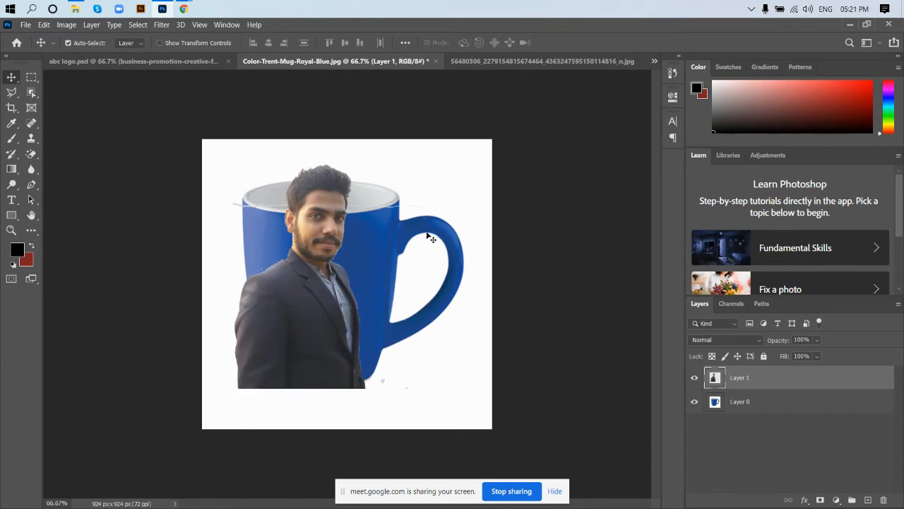
left_click_drag(308, 352, 325, 338)
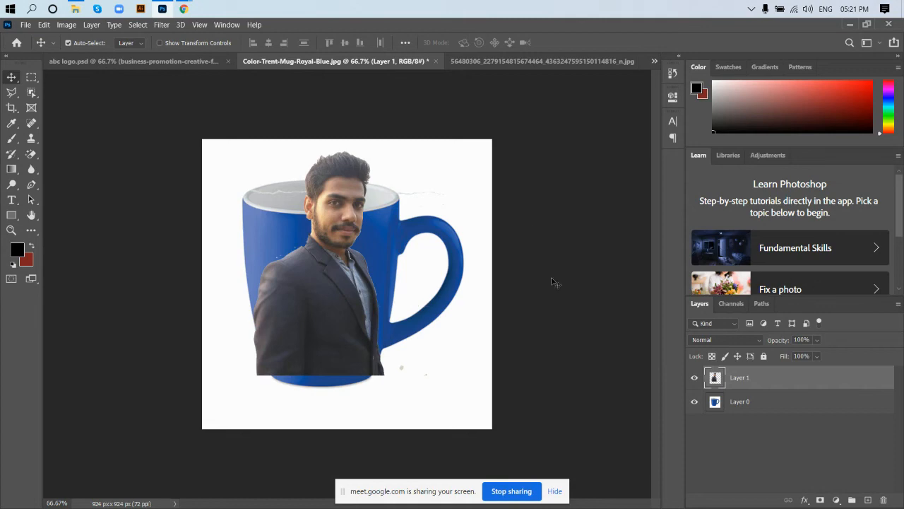
- Create a clipping mask from the portrait layer onto the mug layer
right_click(772, 385)
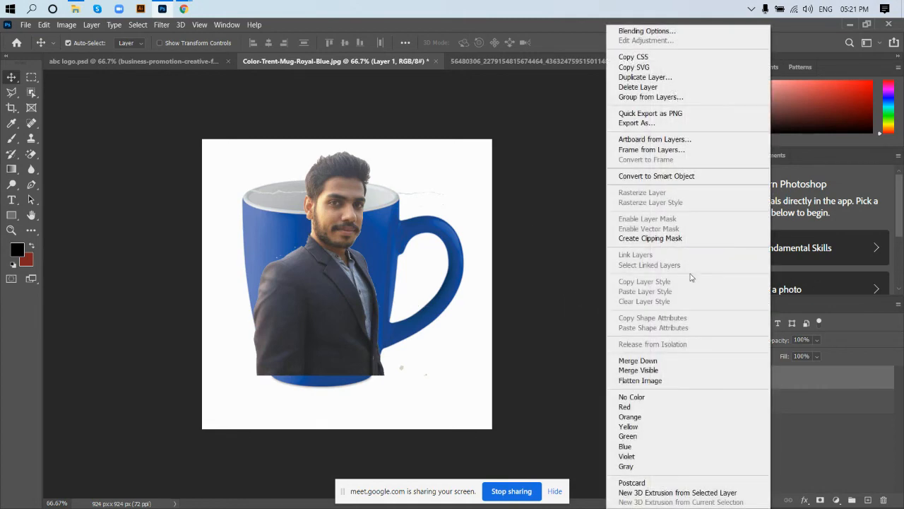
left_click(349, 256)
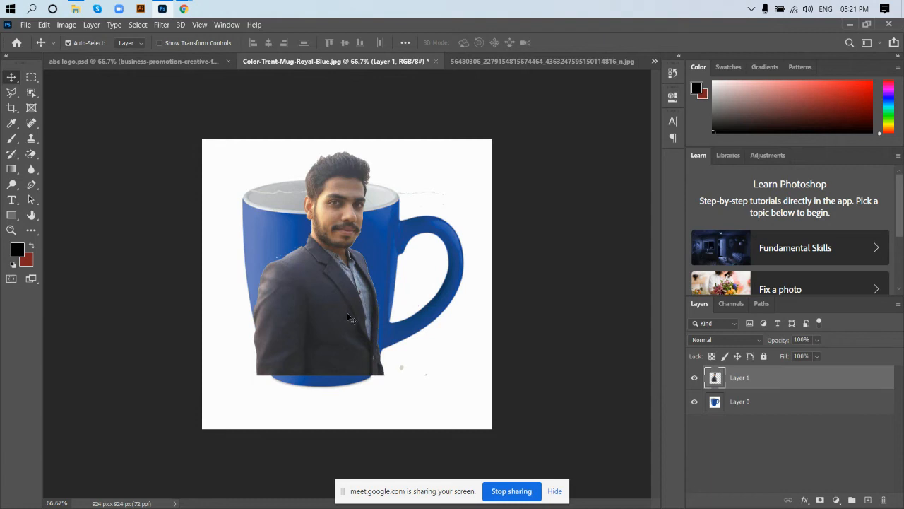
right_click(734, 383)
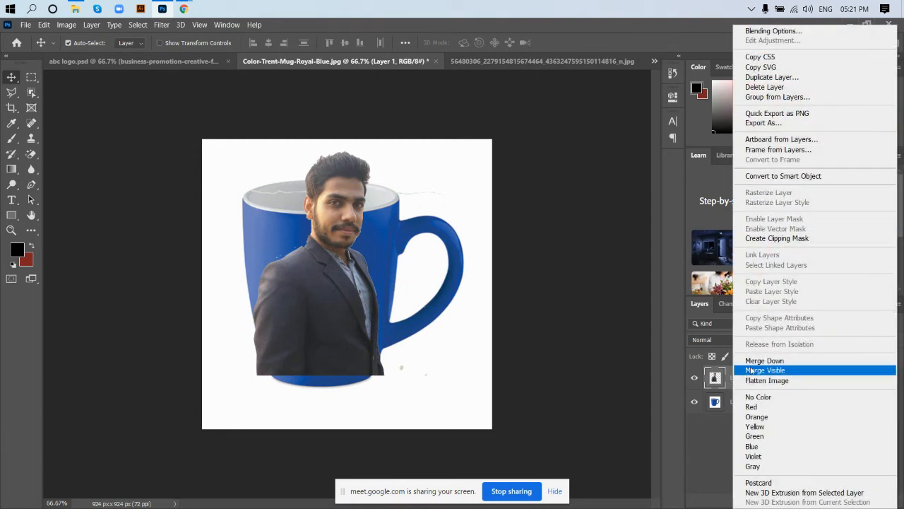
left_click(777, 238)
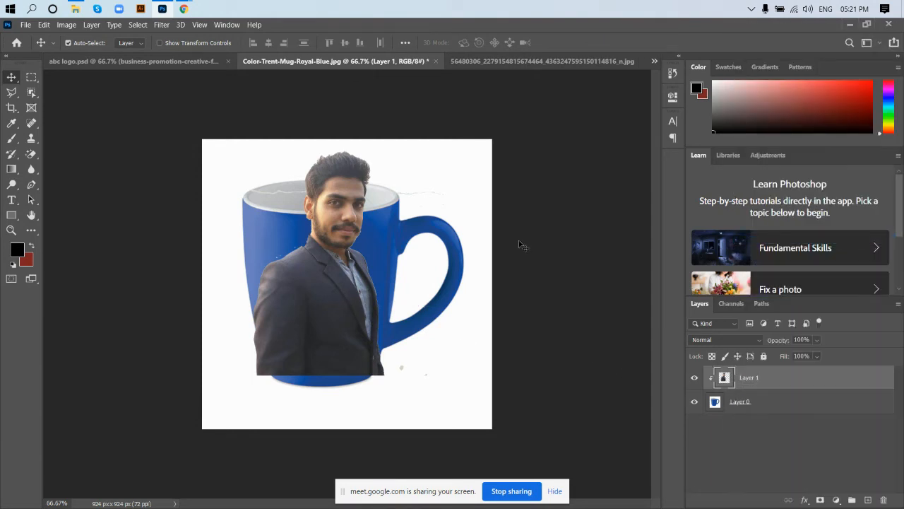
- Delete the clipped portrait layer from the mug document
left_click(397, 255)
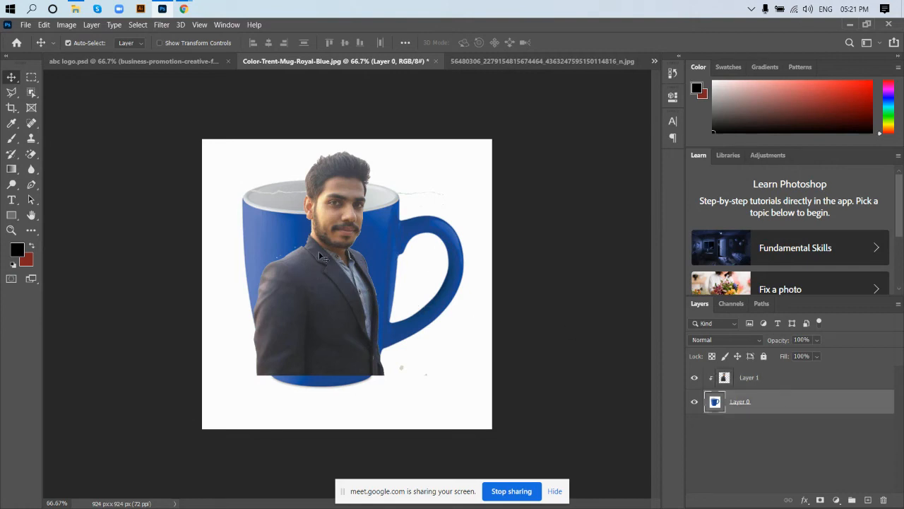
left_click(320, 271)
key("Delete")
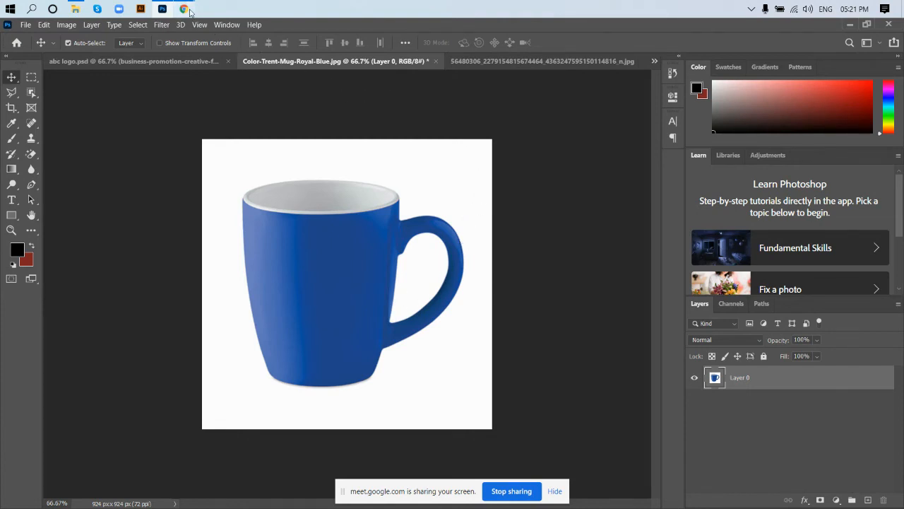
- Add an empty layer, and use the Magic Eraser on Layer 0 to remove the white around the mug and inside its handle
mouse_move(190, 12)
left_click(868, 499)
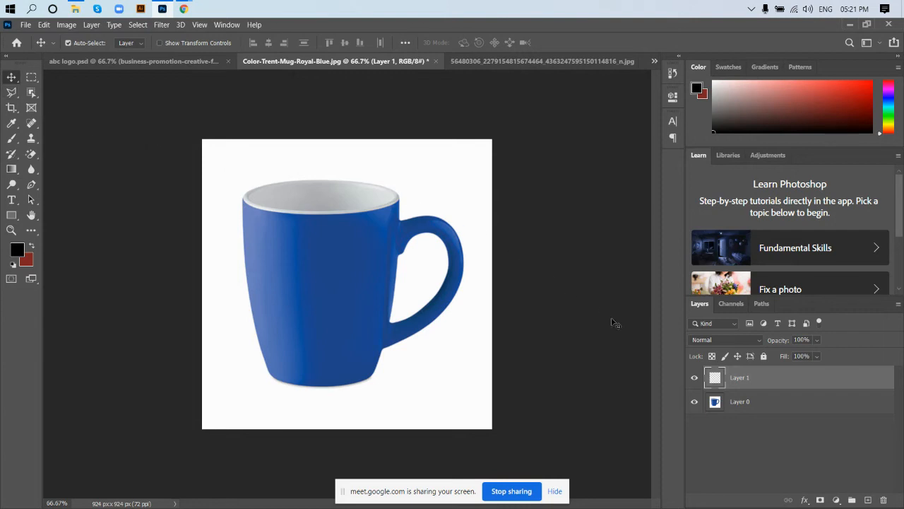
left_click(776, 407)
left_click(31, 154)
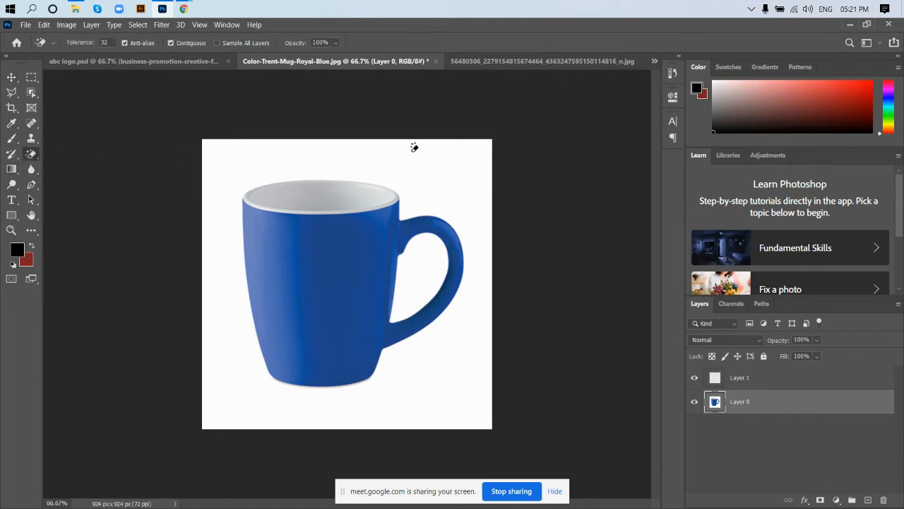
left_click(451, 163)
left_click(429, 262)
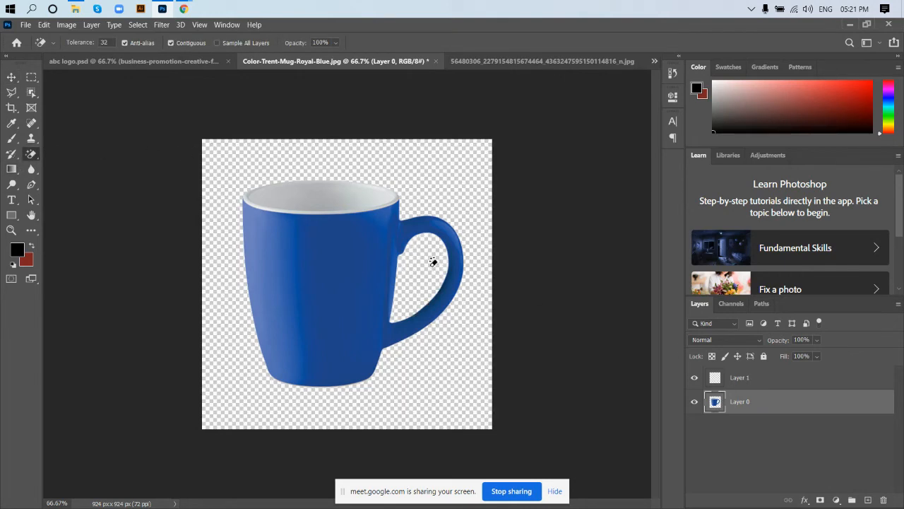
- Delete the empty Layer 1 above the mug layer
left_click(11, 76)
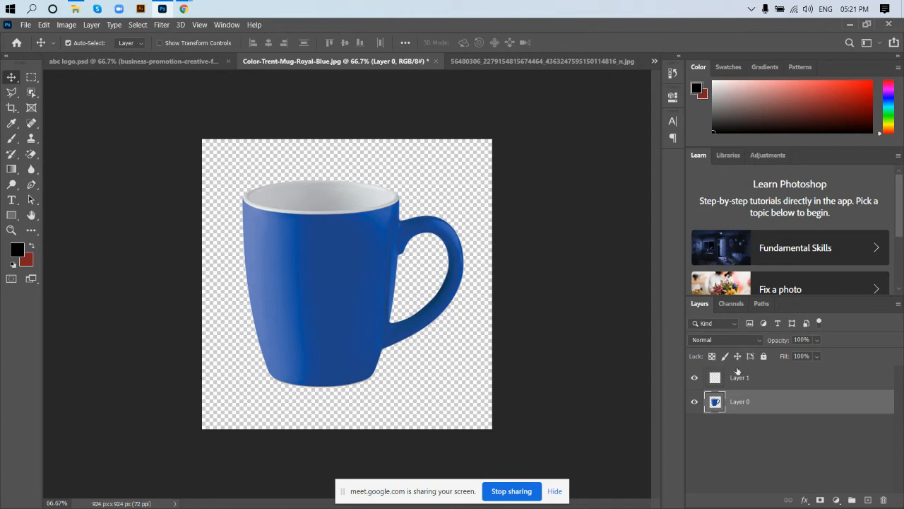
left_click(757, 380)
key("Delete")
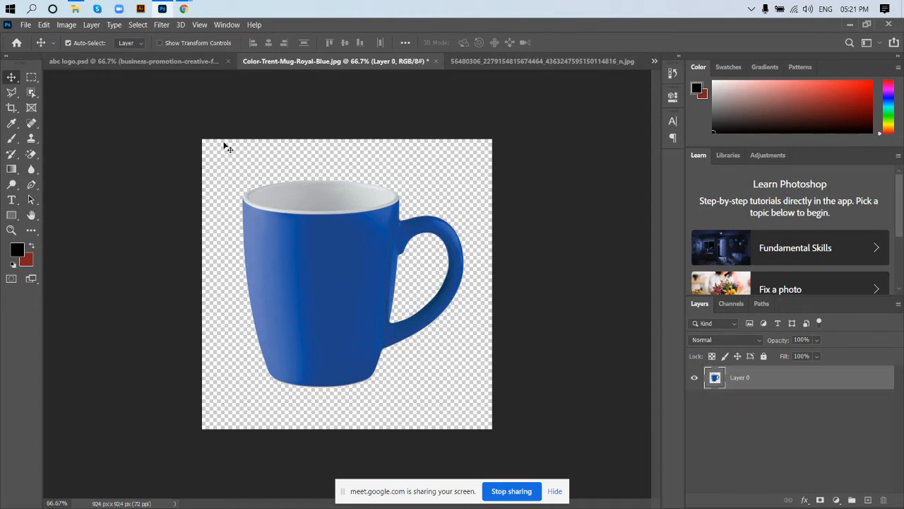
- Place the original portrait photo as a linked image and position it over the body of the mug
left_click(25, 24)
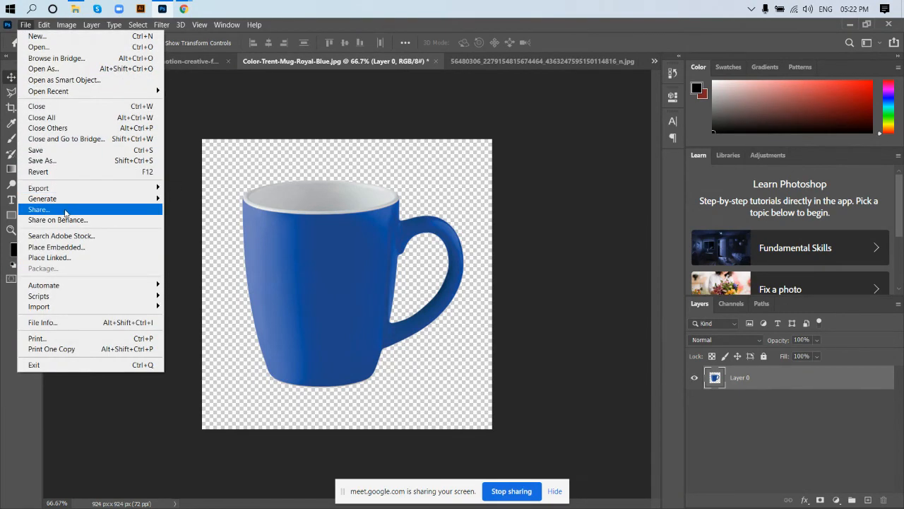
left_click(62, 258)
double_click(332, 127)
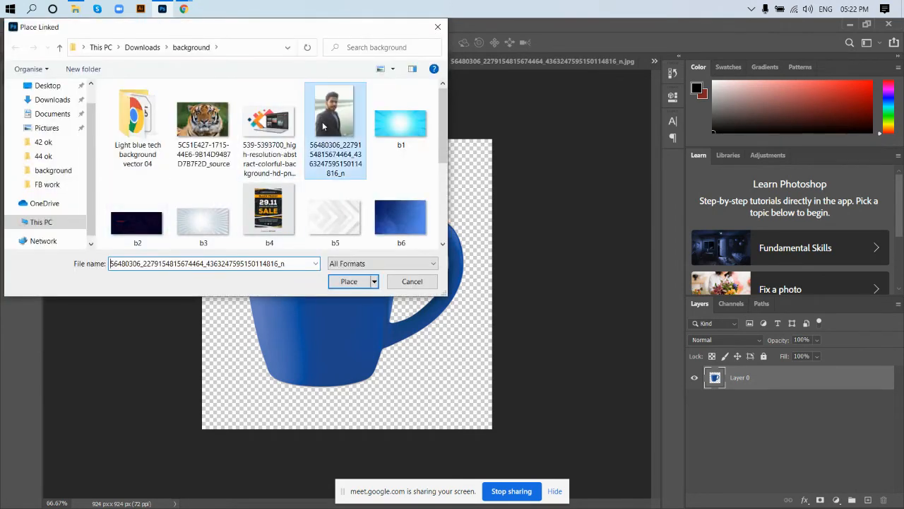
left_click_drag(358, 301, 324, 294)
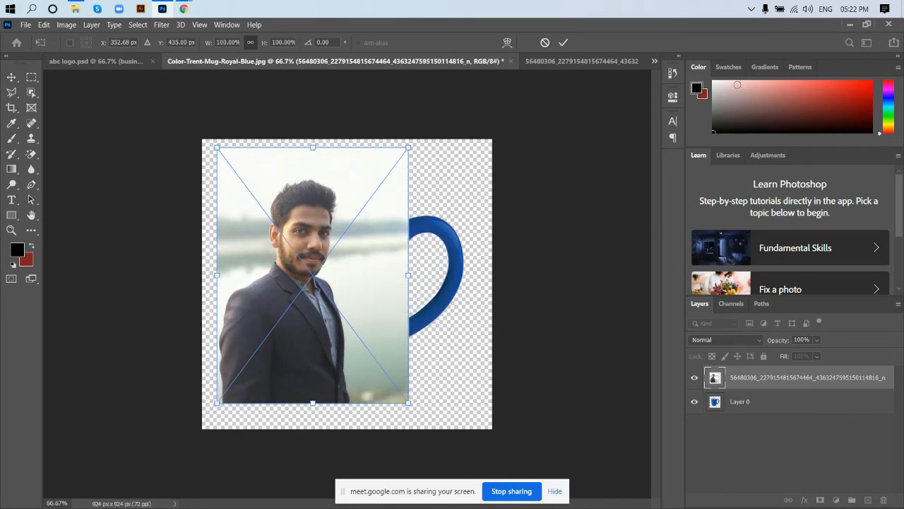
left_click(563, 42)
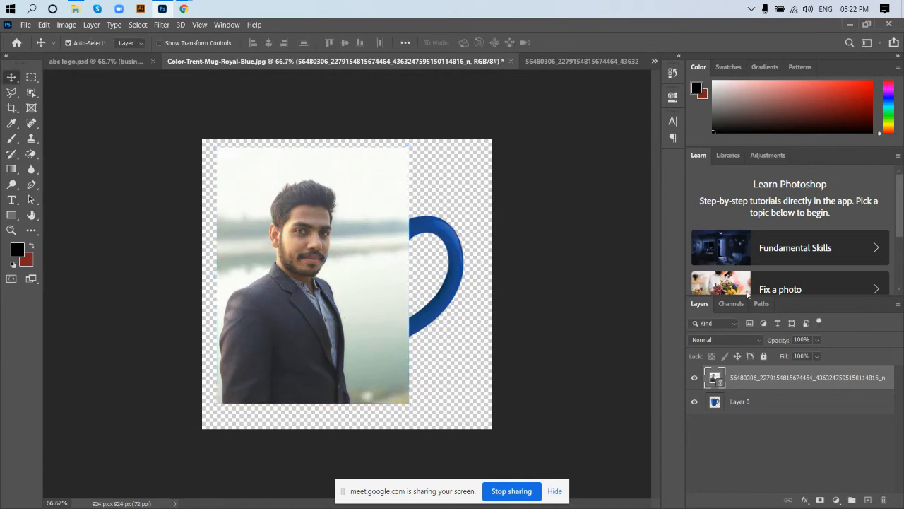
- Clip the placed portrait to the mug layer and shift the portrait slightly to the right
right_click(768, 385)
left_click(662, 302)
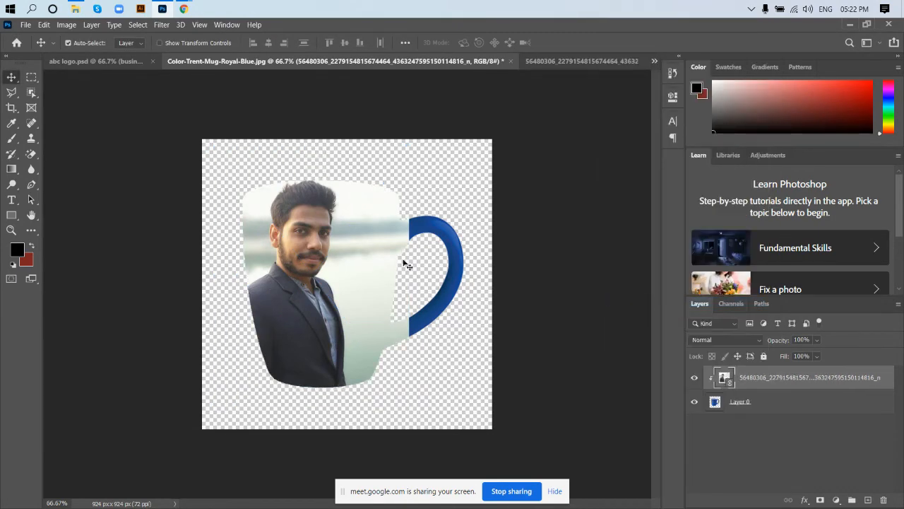
left_click_drag(344, 267, 407, 272)
left_click_drag(353, 257, 368, 258)
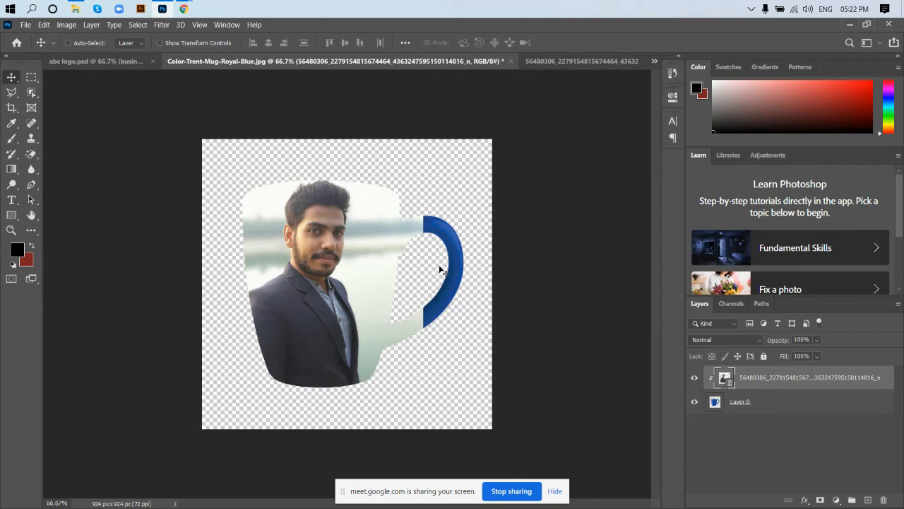
- Undo the portrait's move, its clipping mask and its placement in the mug document
key("ctrl+z")
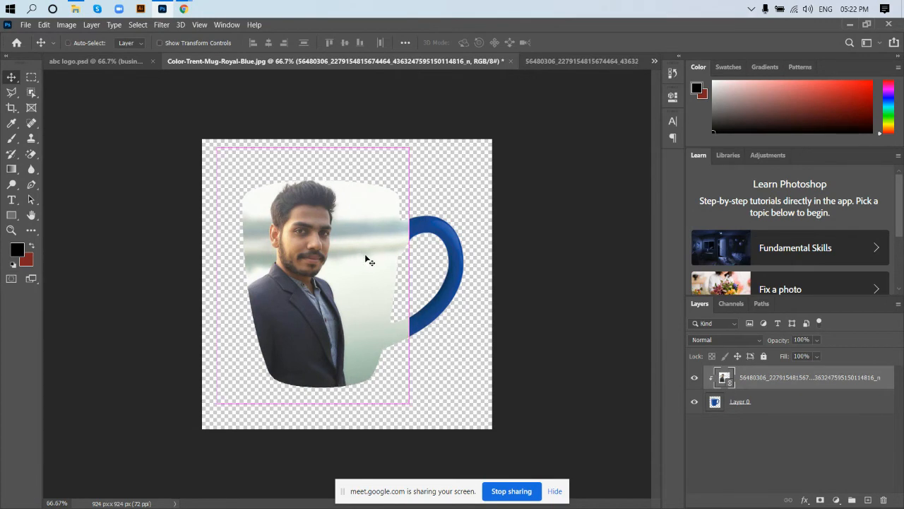
key("ctrl+z")
key("ctrl+z")
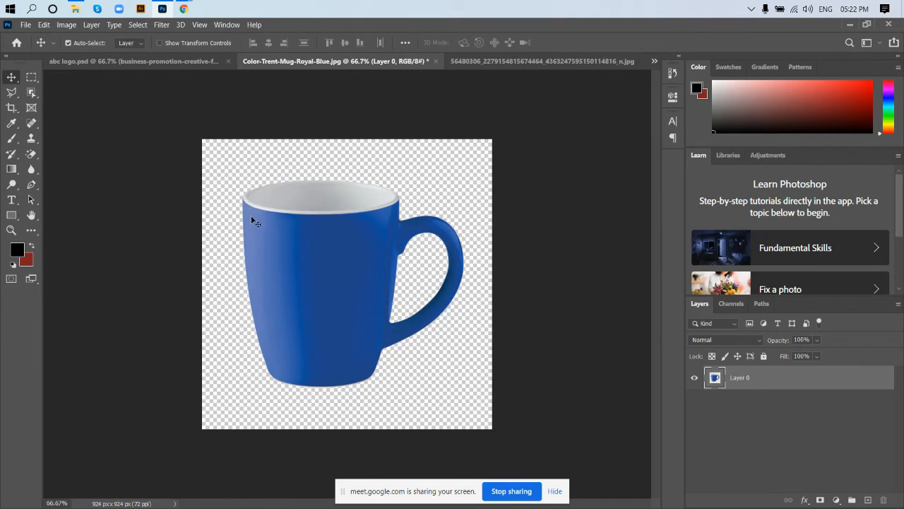
left_click_drag(240, 195, 460, 368)
left_click_drag(233, 166, 485, 403)
- Close the blue mug document
left_click(437, 61)
left_click(469, 214)
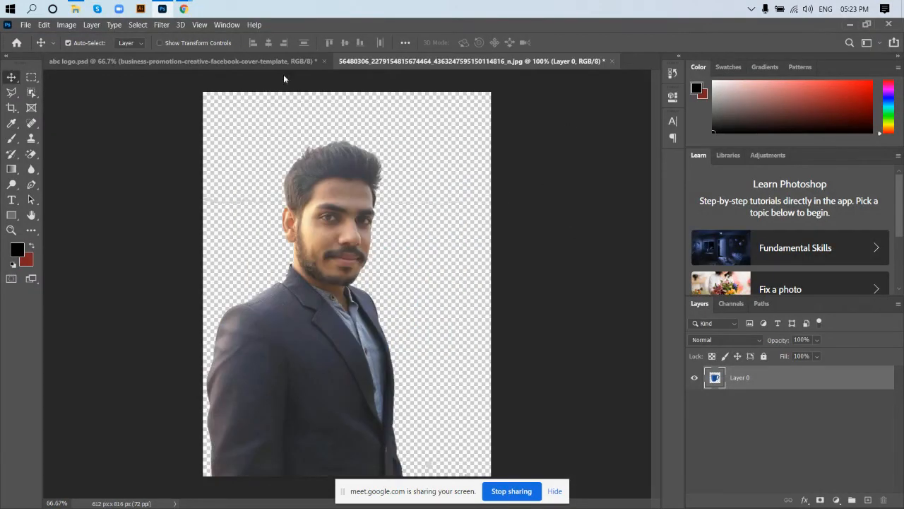
- Close the portrait cutout without saving it and open the Color-Trent-Mug-Royal-Blue.jpg image
left_click(613, 61)
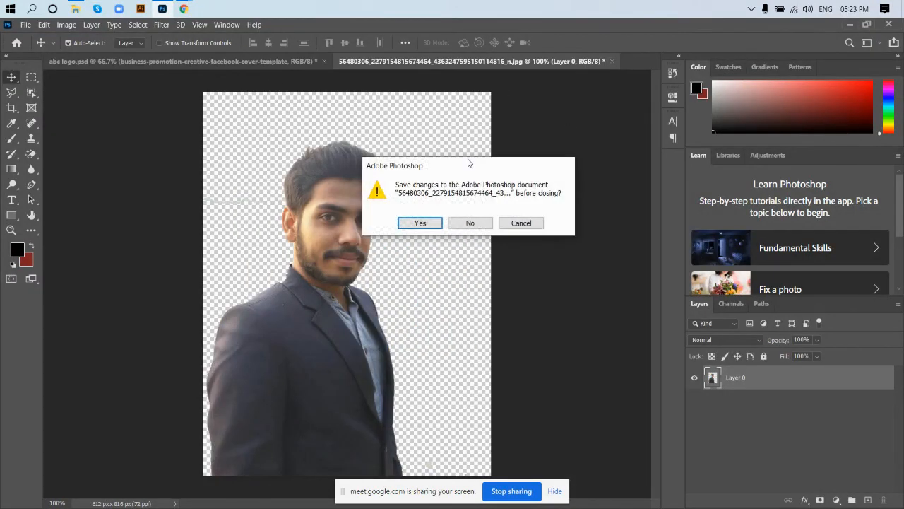
left_click(470, 223)
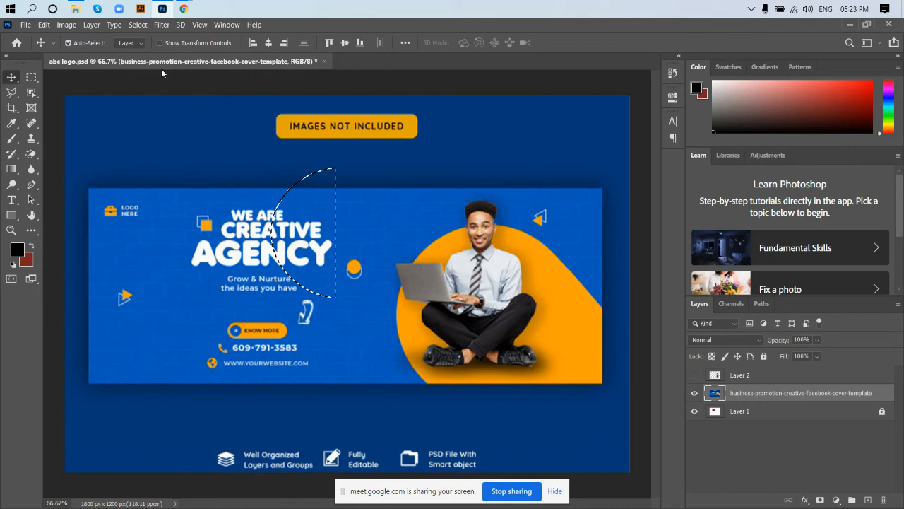
left_click(25, 25)
left_click(36, 39)
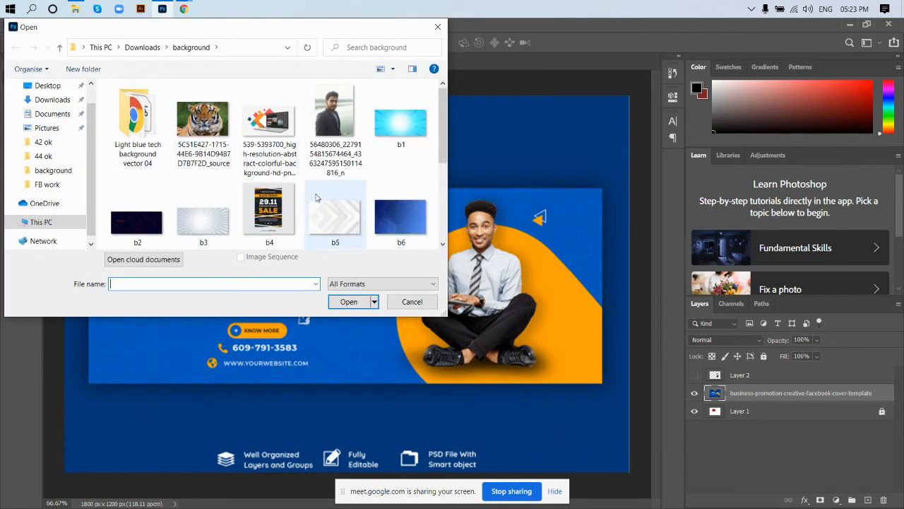
scroll(315, 180, "down", 2)
scroll(342, 212, "up", 2)
scroll(351, 196, "down", 2)
double_click(335, 141)
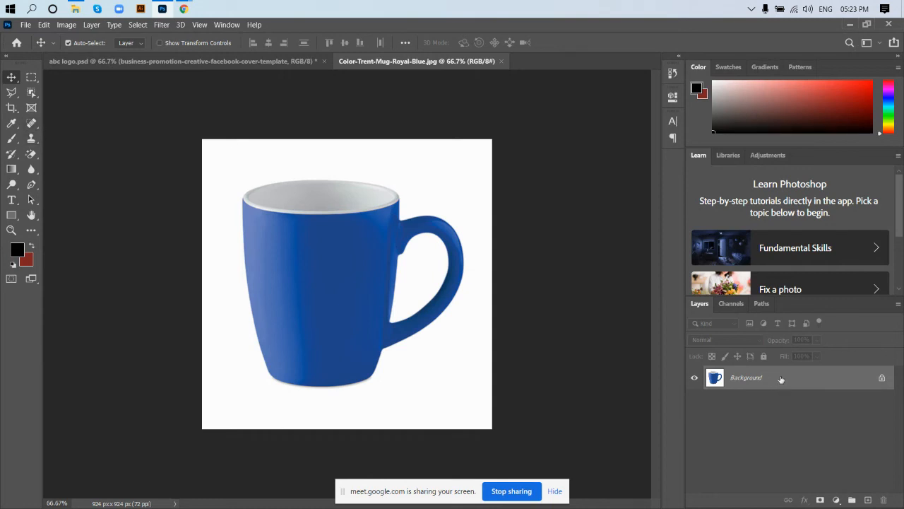
- Unlock the mug's background layer and erase the white around the mug and inside its handle with the Magic Eraser
left_click(883, 379)
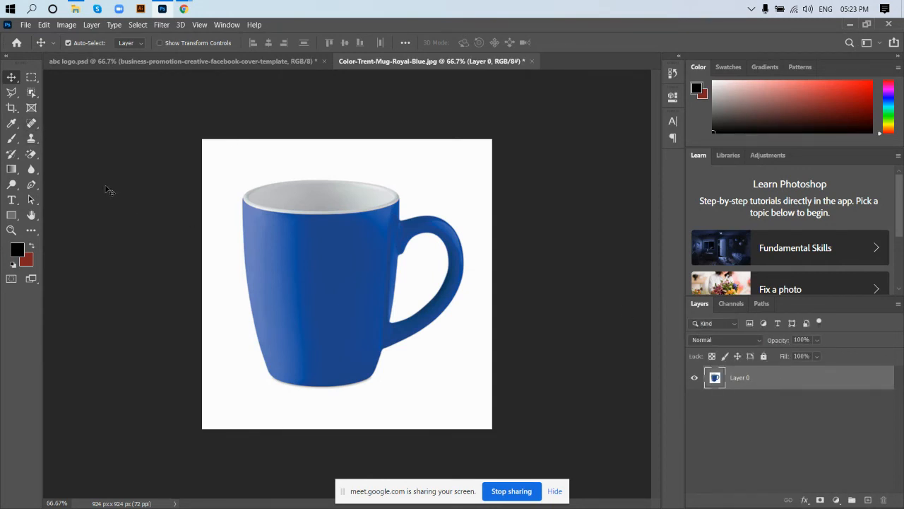
left_click(35, 159)
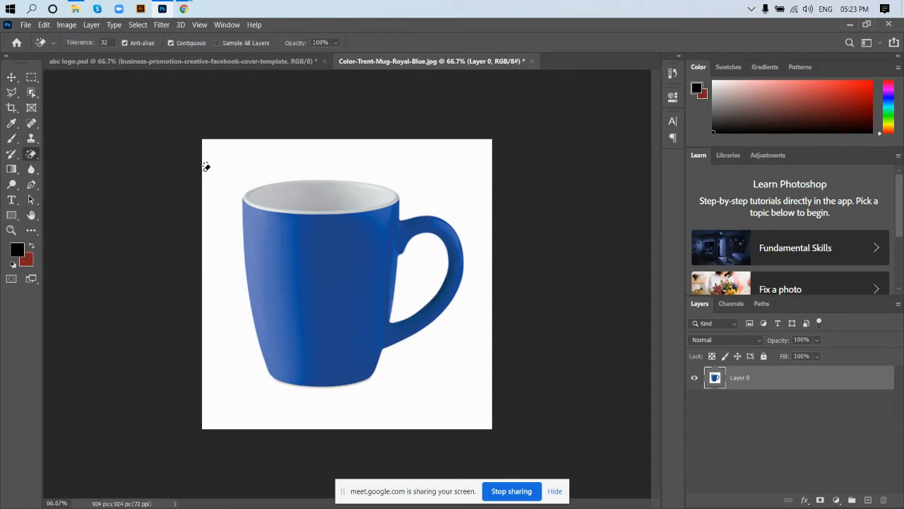
right_click(31, 159)
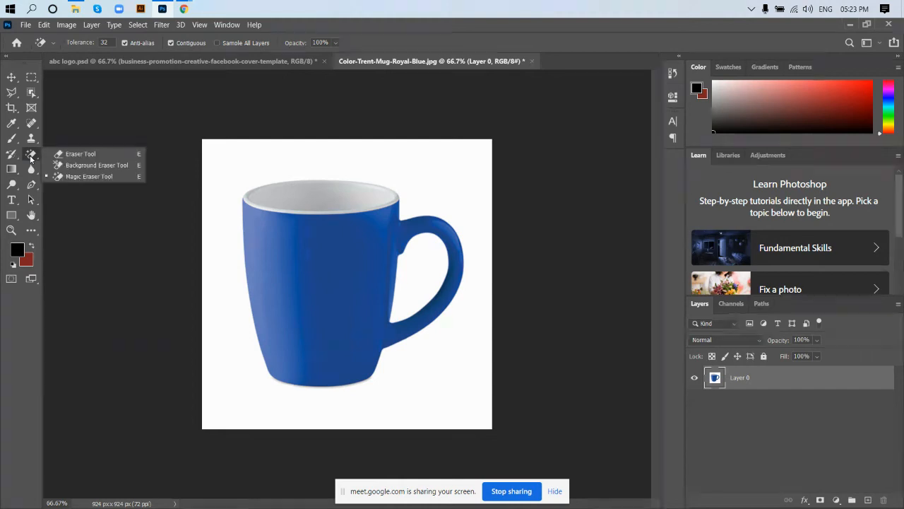
left_click(86, 177)
left_click(223, 157)
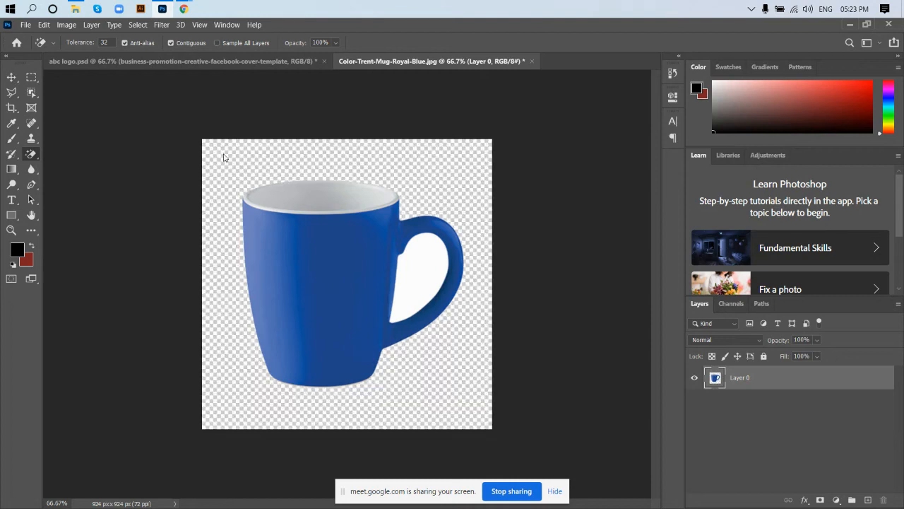
left_click(418, 267)
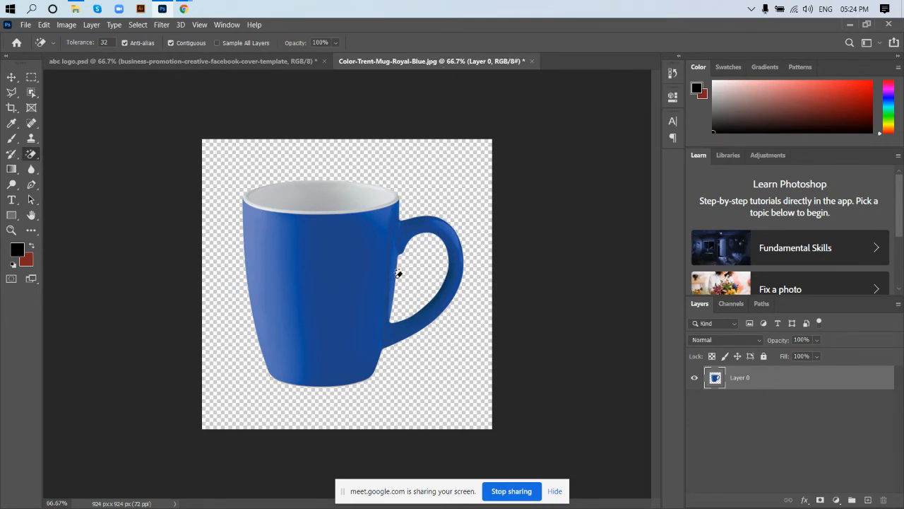
- Shift the cut-out mug slightly to the right on its canvas
left_click(11, 77)
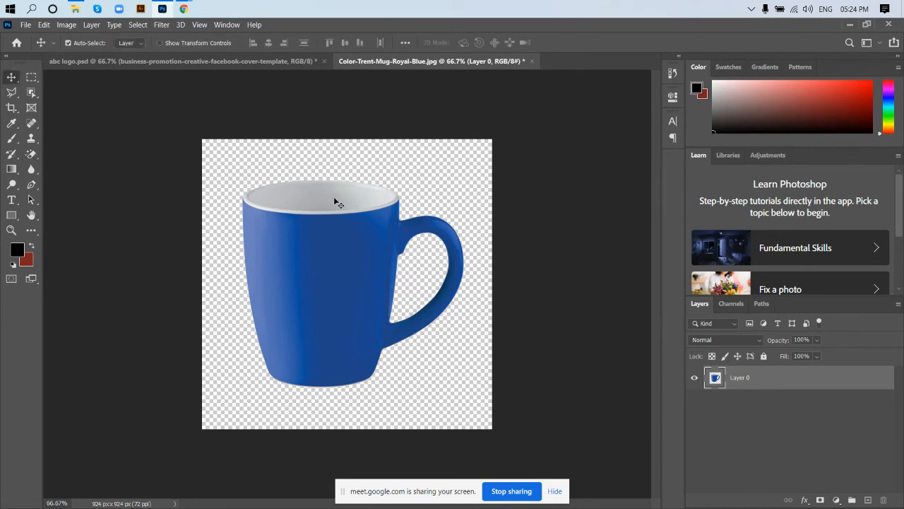
mouse_move(332, 277)
left_mouse_down()
mouse_move(349, 280)
mouse_move(336, 277)
left_mouse_up()
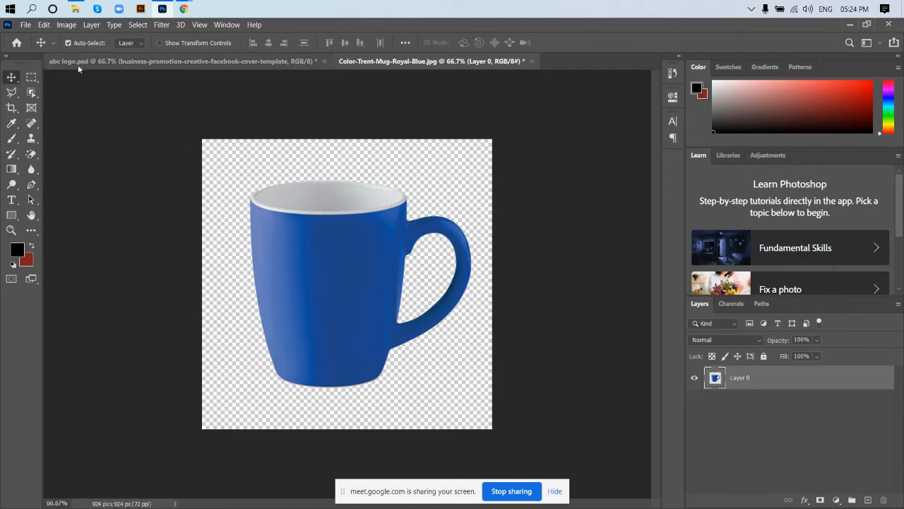
- Place the original portrait photo as a linked image, scale it to about 78%, and position it over the mug's body
left_click(27, 24)
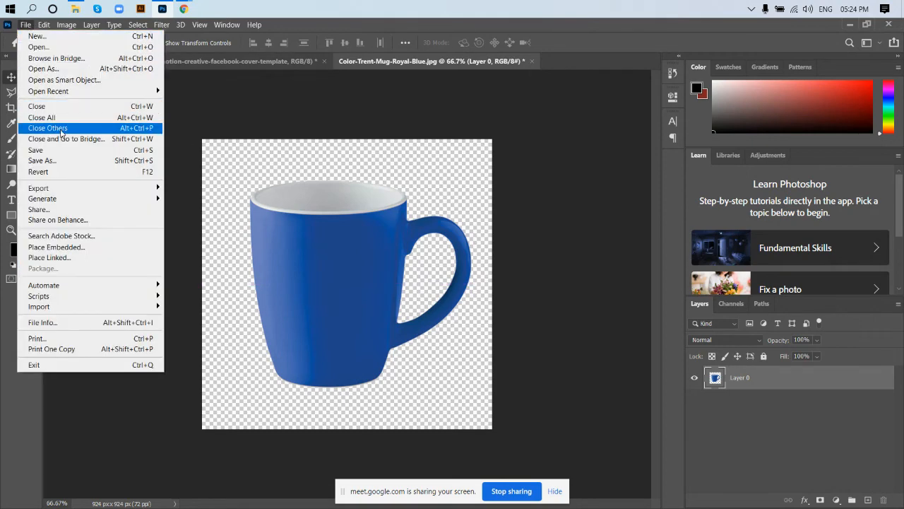
left_click(53, 258)
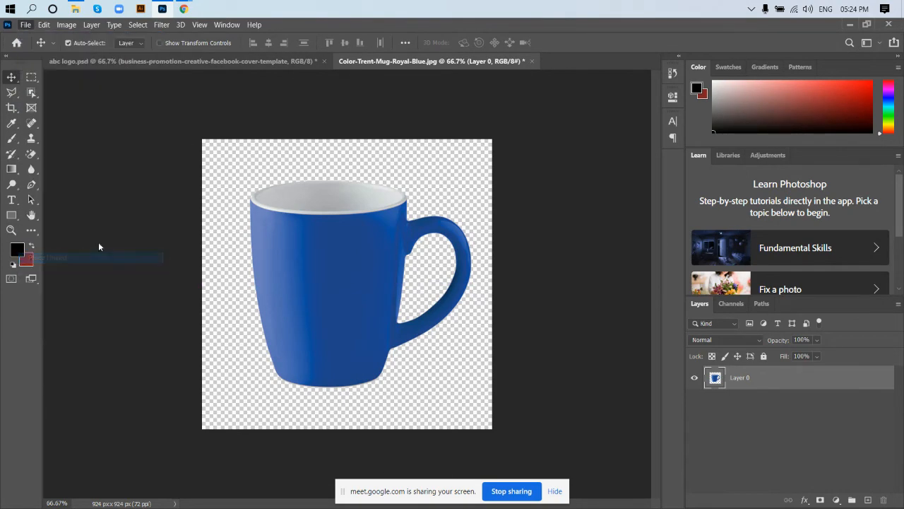
double_click(331, 120)
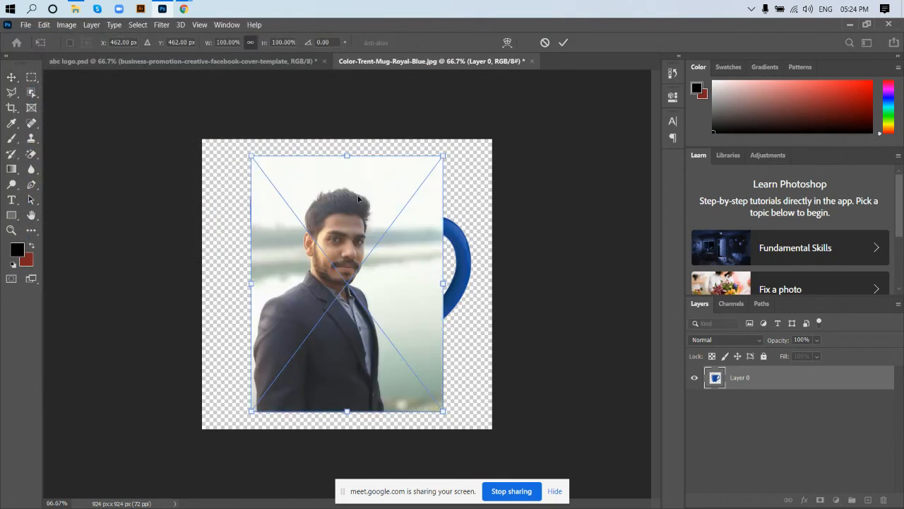
left_click_drag(411, 289, 345, 309)
left_click_drag(405, 309, 376, 297)
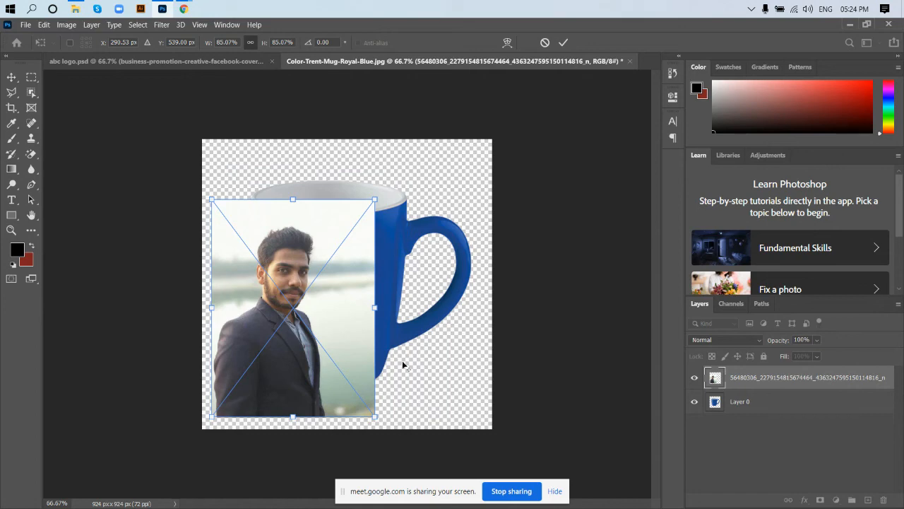
mouse_move(376, 416)
left_mouse_down()
mouse_move(359, 398)
mouse_move(364, 403)
left_mouse_up()
left_click_drag(273, 316, 251, 295)
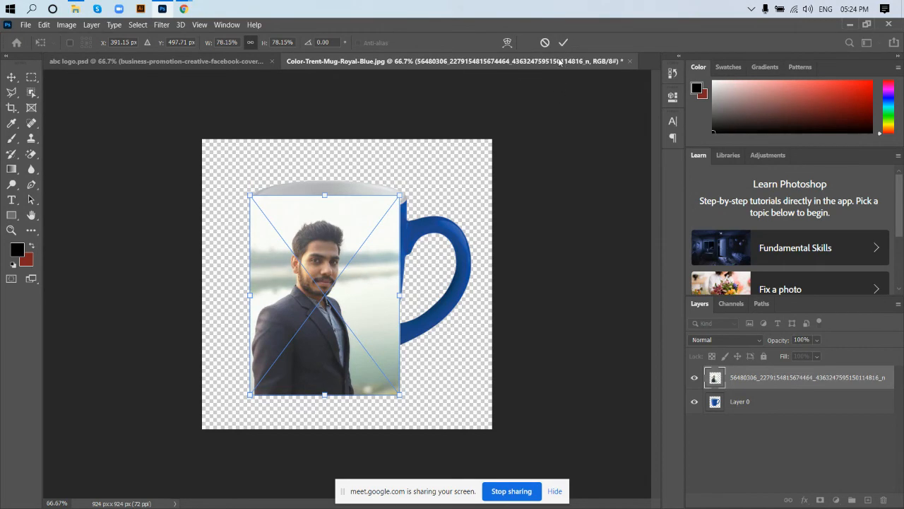
- Warp the placed portrait so its right side and lower corners follow the mug's tapered sides and rounded base
left_click(508, 42)
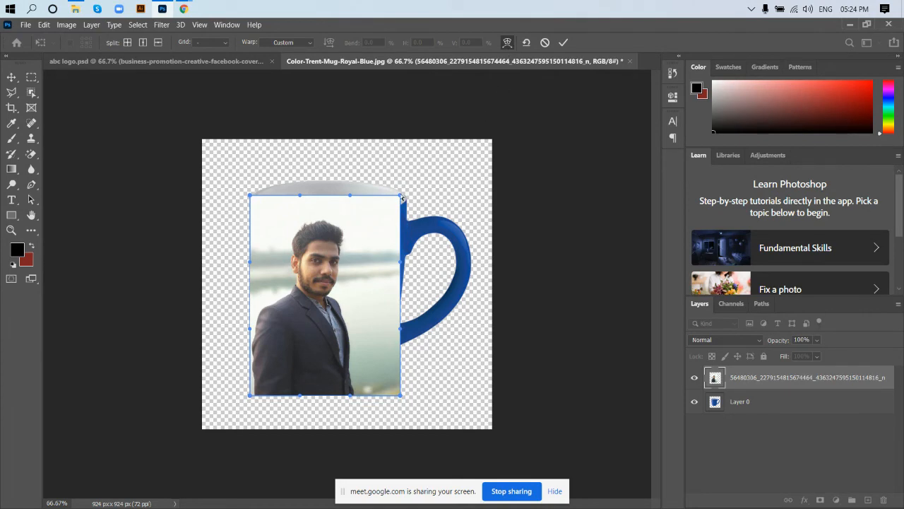
left_click_drag(402, 199, 414, 192)
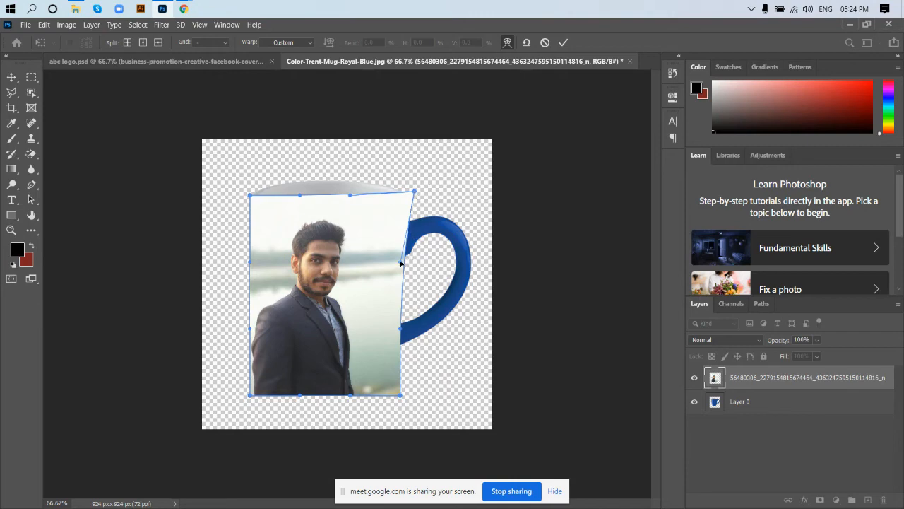
left_click_drag(400, 262, 399, 293)
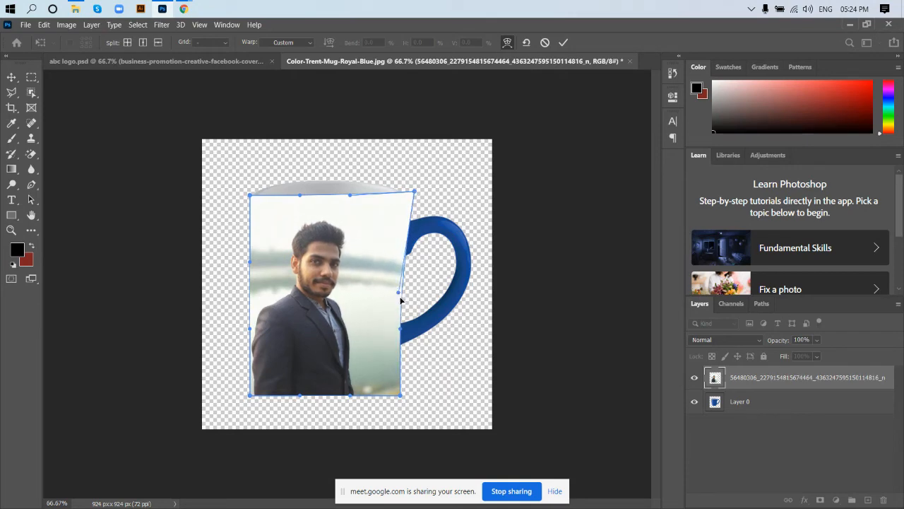
mouse_move(399, 331)
left_mouse_down()
mouse_move(365, 335)
mouse_move(389, 347)
mouse_move(392, 339)
left_mouse_up()
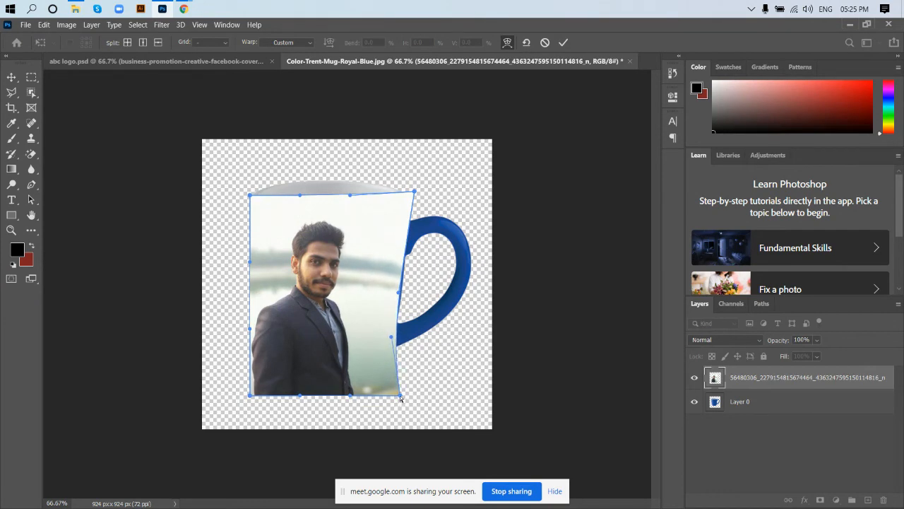
left_click_drag(400, 397, 383, 384)
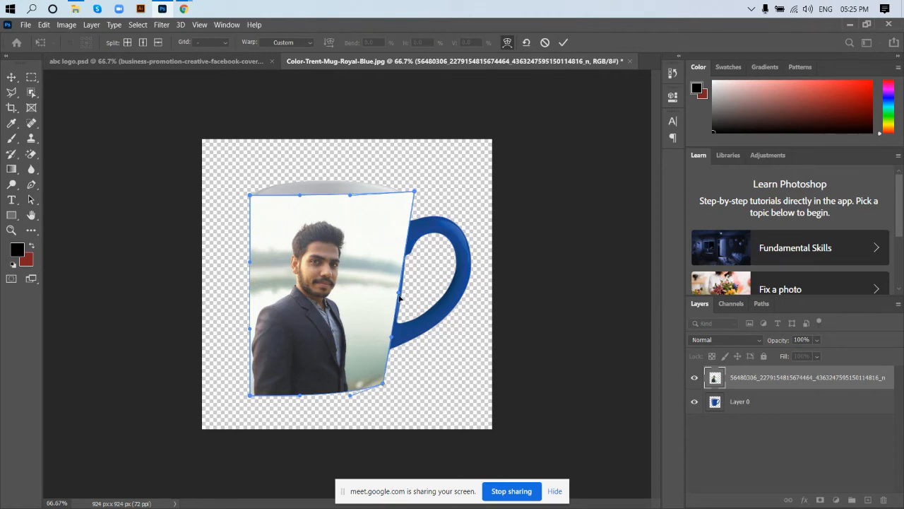
left_click_drag(400, 298, 404, 303)
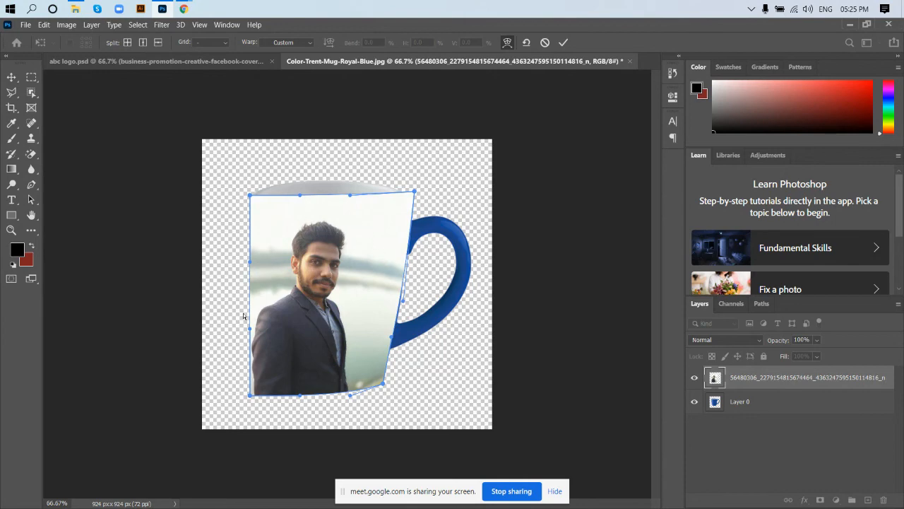
left_click_drag(250, 397, 266, 379)
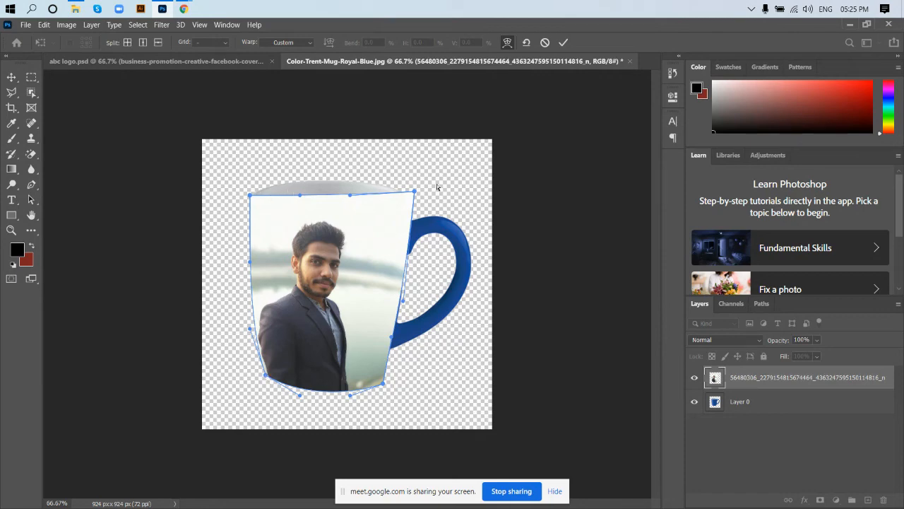
left_click(563, 42)
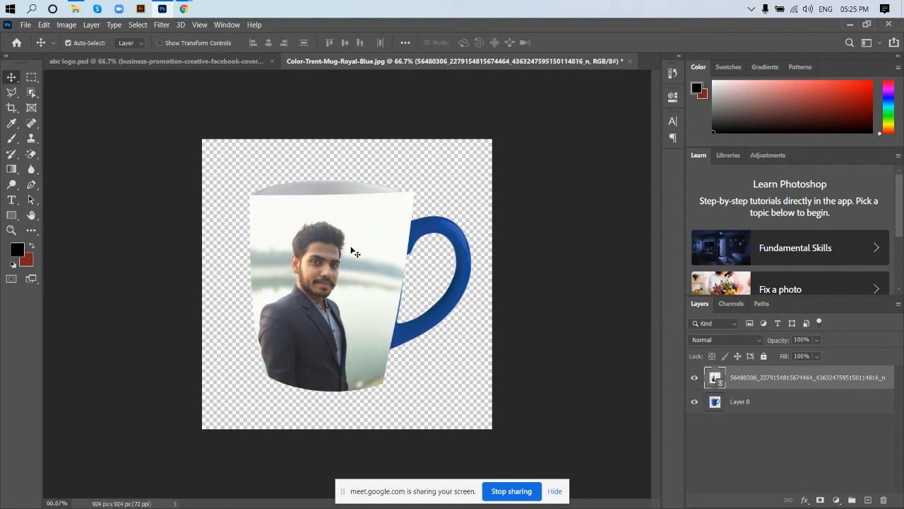
- Clip the warped portrait to the mug layer and release the clipping mask again
right_click(747, 380)
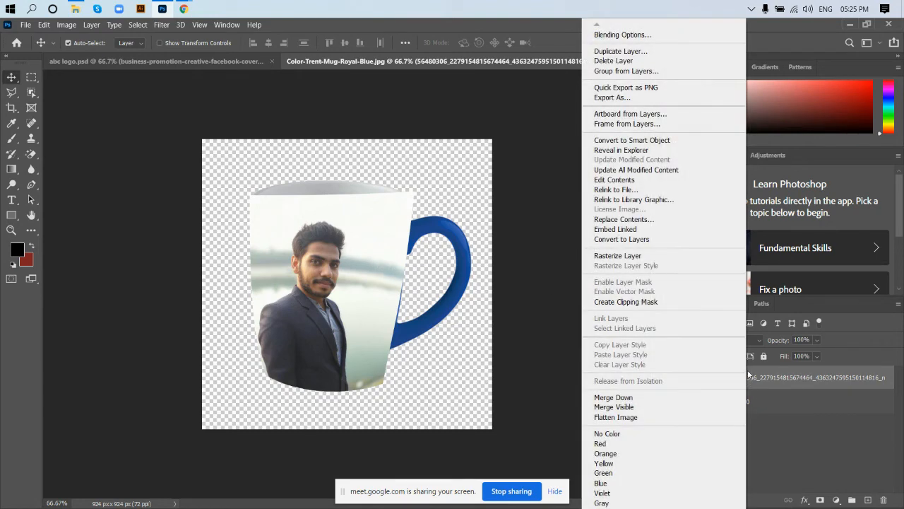
left_click(657, 302)
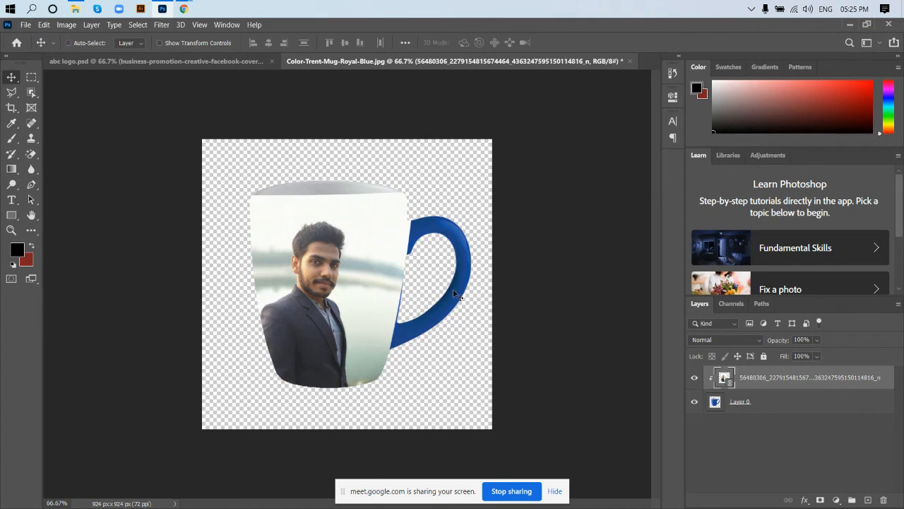
key("ctrl+alt+g")
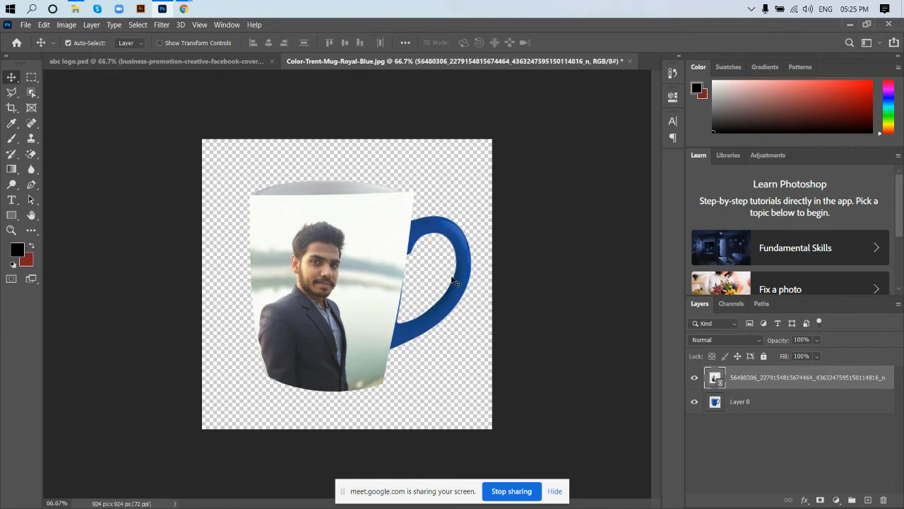
- Warp the portrait's top edge downward into a curve that follows the front of the mug's rim
key("ctrl+t")
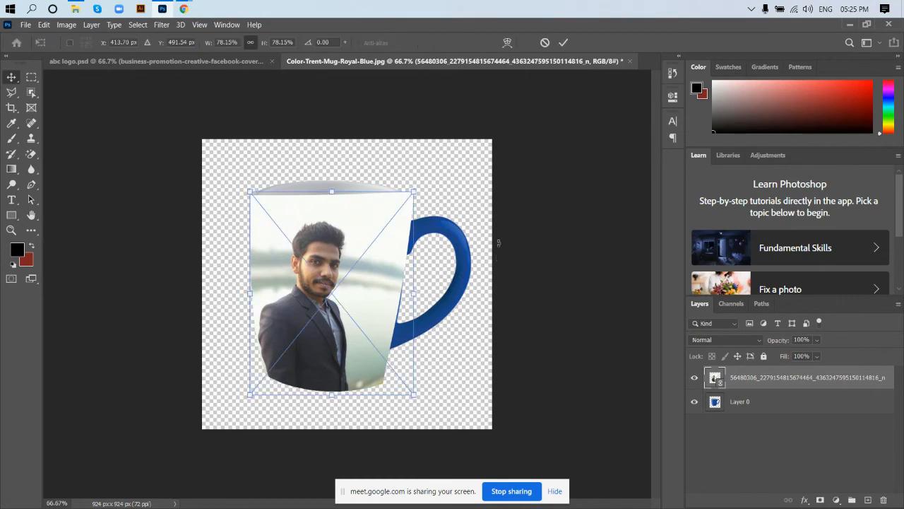
left_click(508, 43)
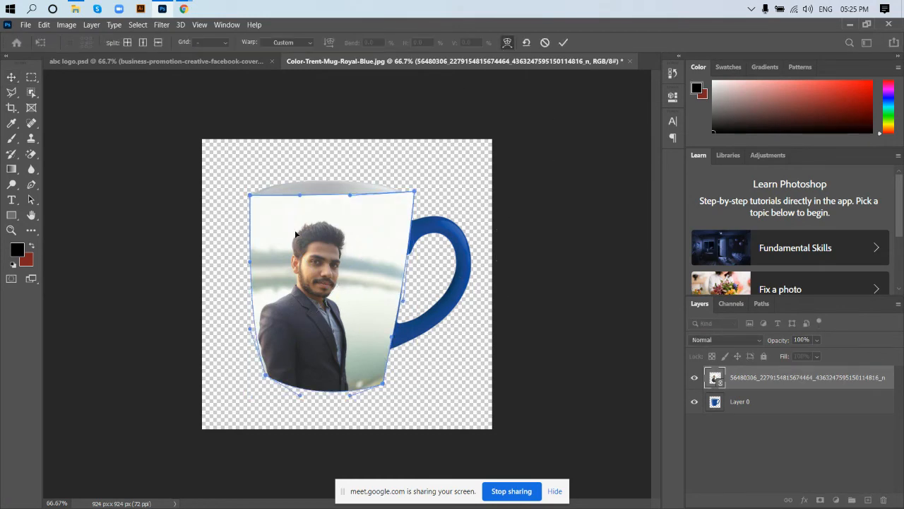
left_click_drag(299, 196, 320, 236)
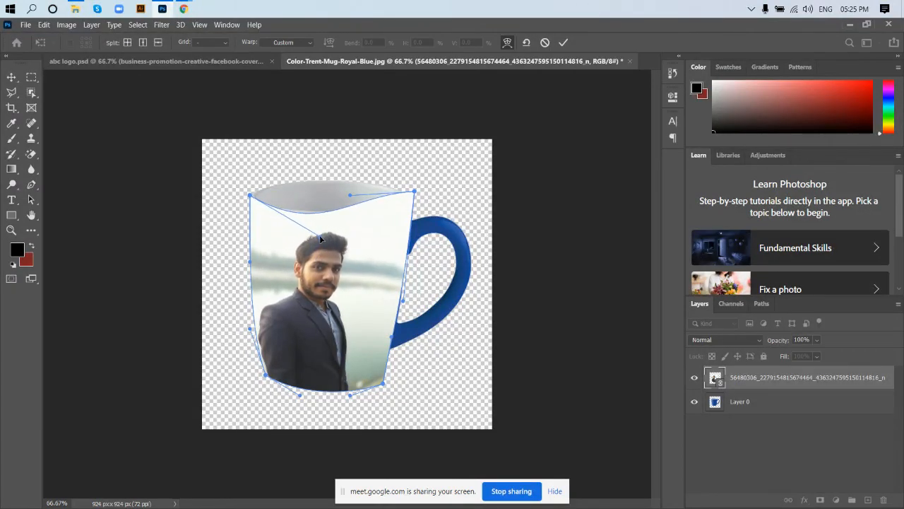
left_click_drag(349, 197, 395, 215)
key("alt")
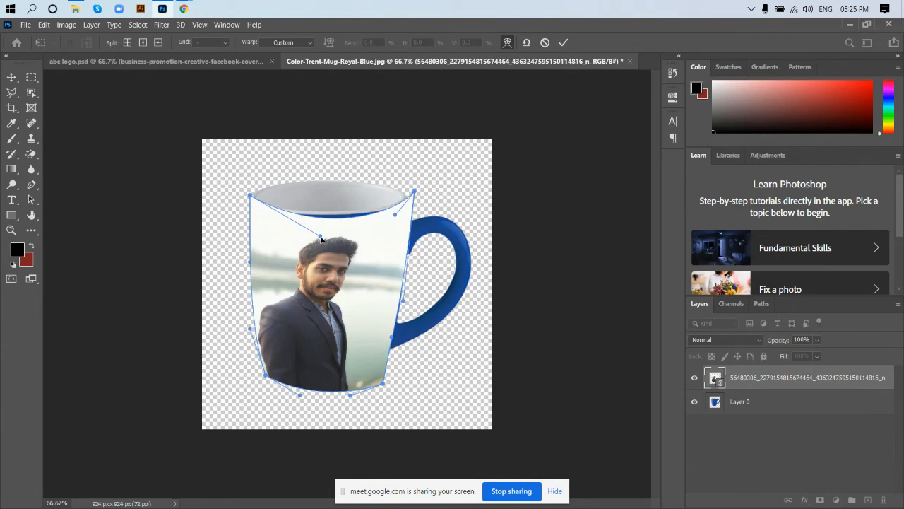
left_click_drag(320, 239, 295, 226)
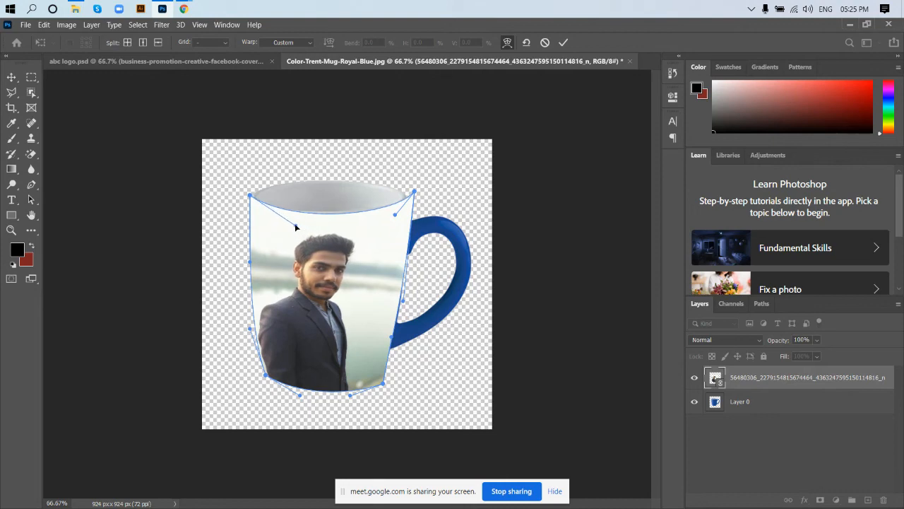
left_click(563, 43)
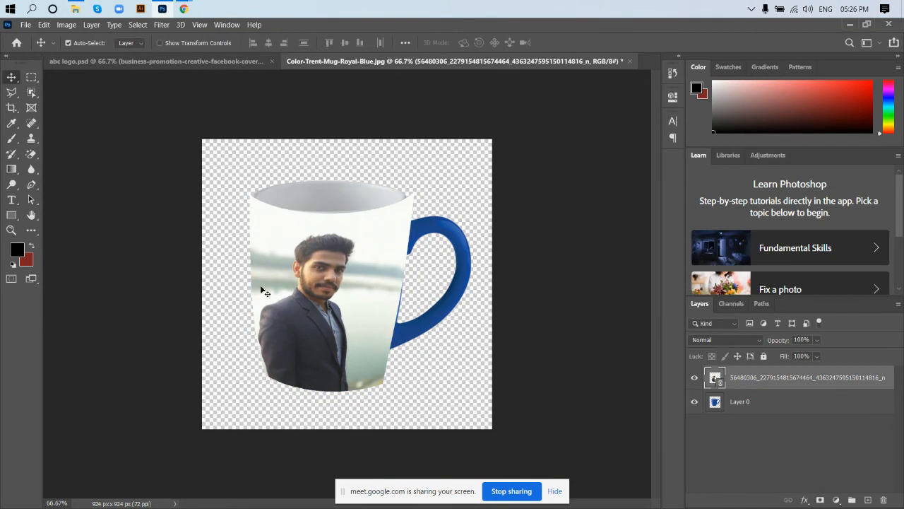
- Create a clipping mask that confines the rim-fitted portrait to the mug layer
right_click(763, 377)
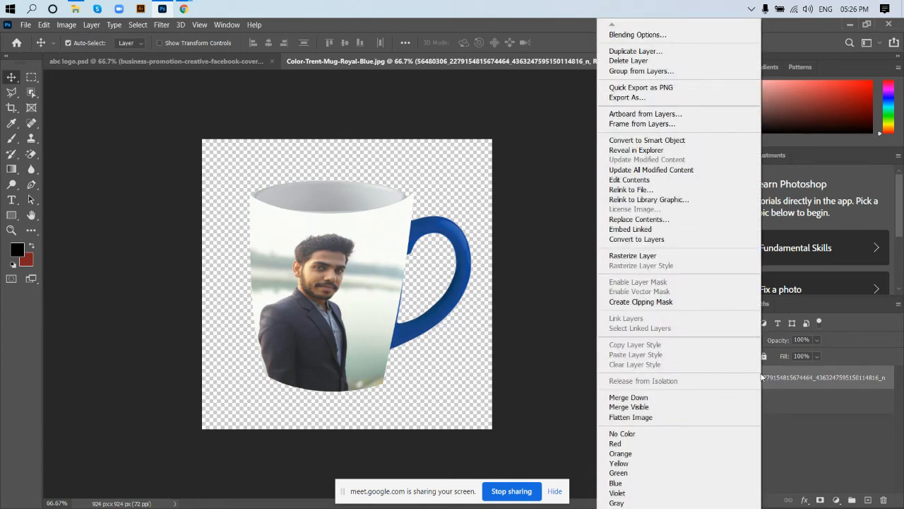
left_click(666, 301)
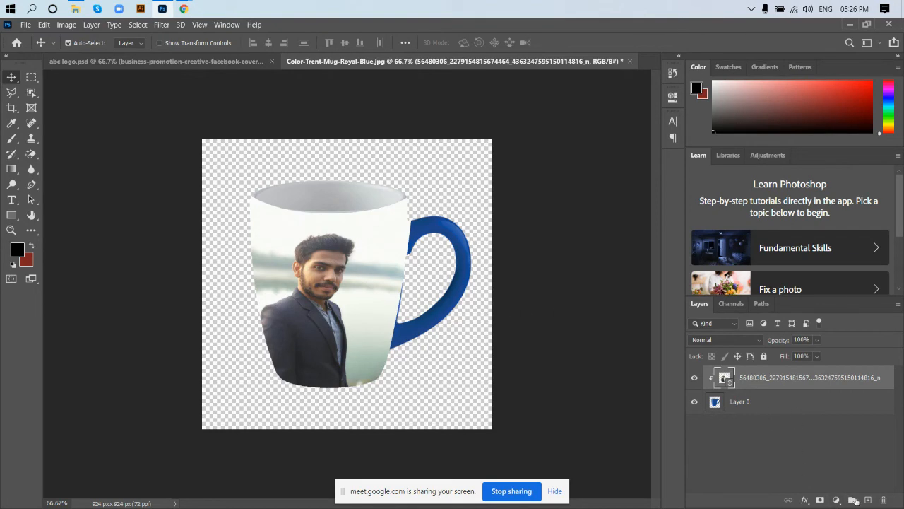
- Add a new layer beneath the mug layer and fill it with the dark red background color
left_click(868, 500)
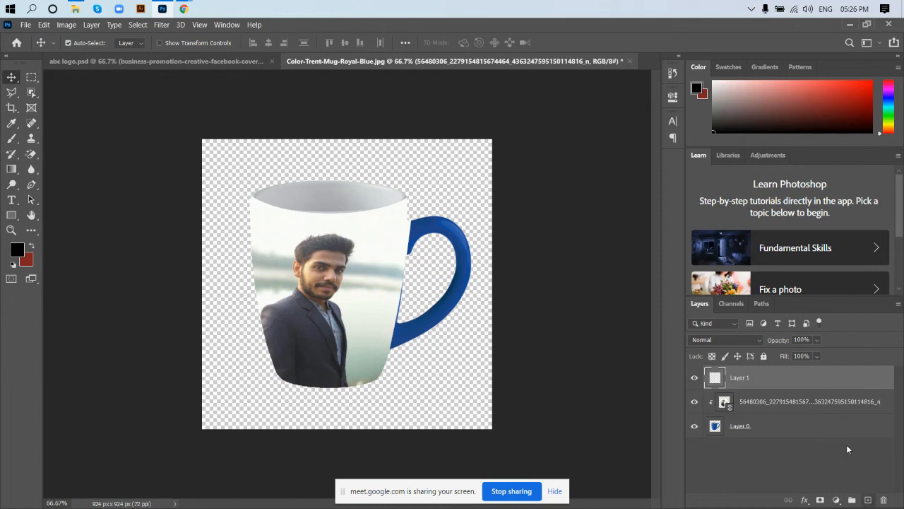
left_click_drag(816, 383, 839, 457)
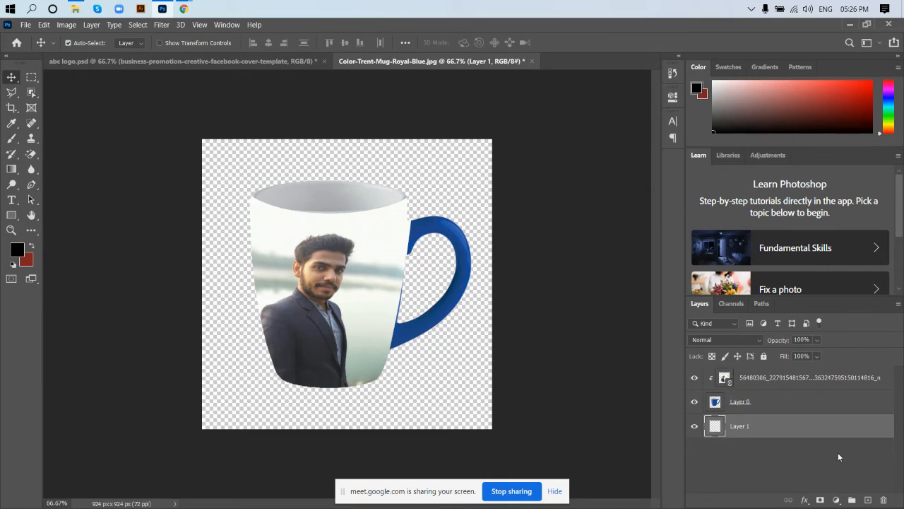
key("alt+BackSpace")
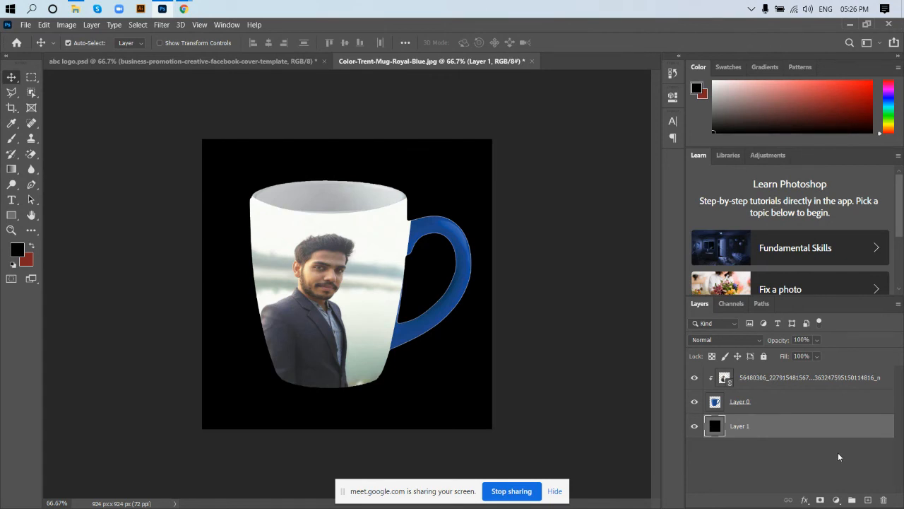
key("ctrl+BackSpace")
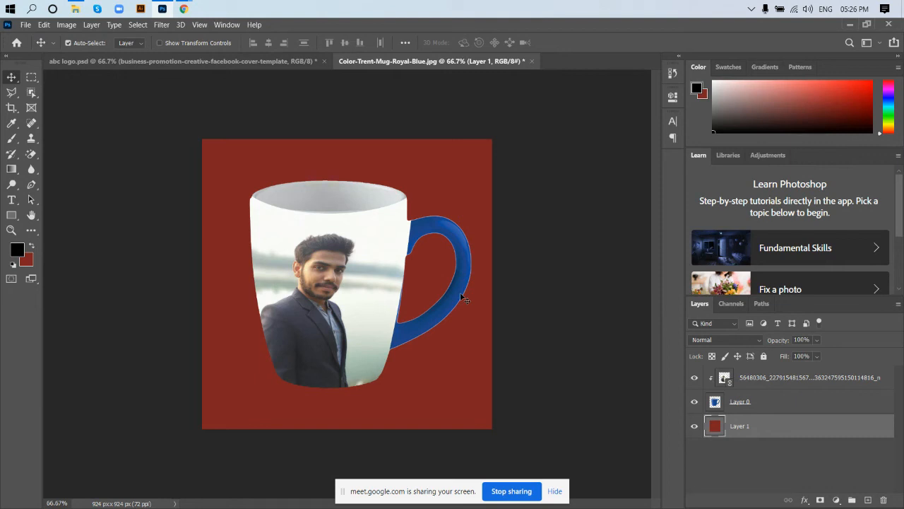
left_click_drag(332, 309, 340, 316)
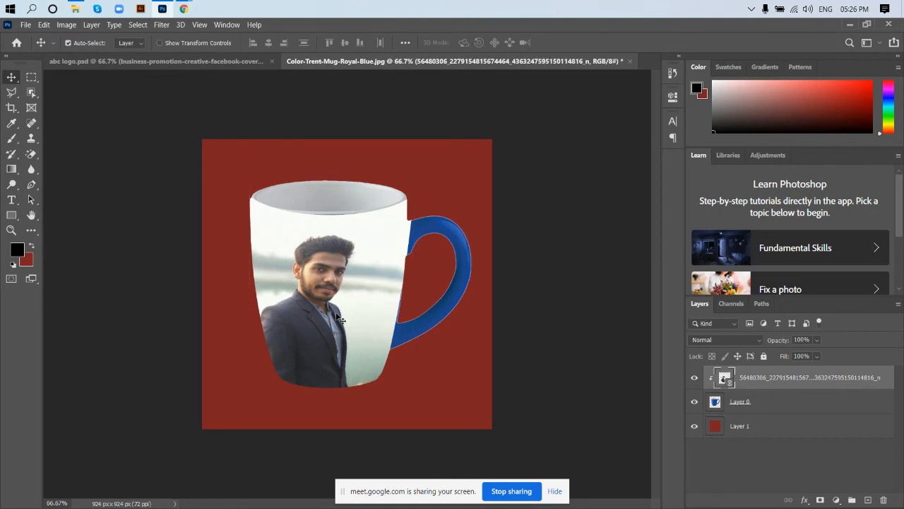
key("ctrl")
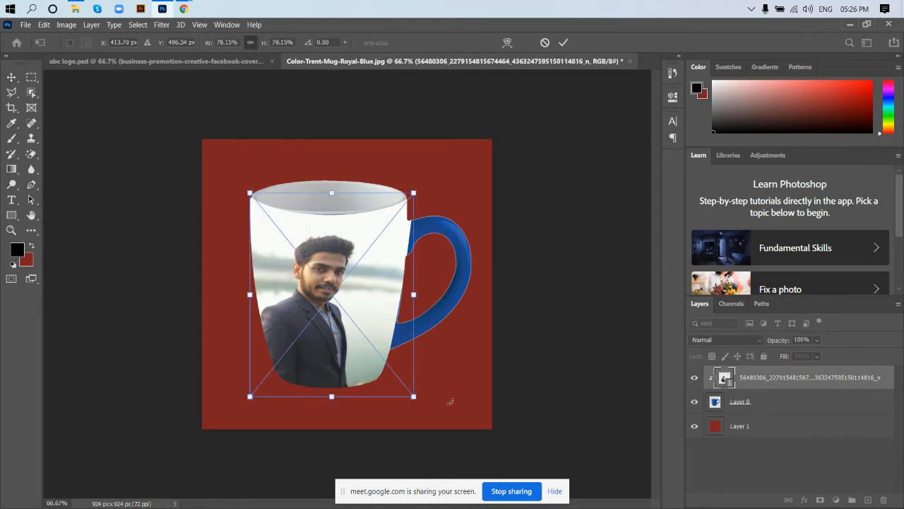
mouse_move(416, 398)
left_mouse_down()
mouse_move(445, 410)
mouse_move(399, 378)
mouse_move(412, 391)
left_mouse_up()
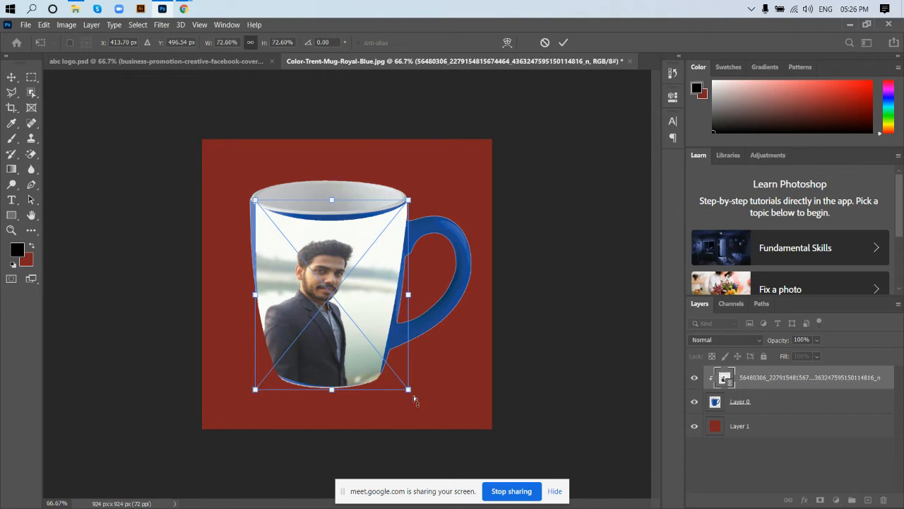
left_click_drag(416, 391, 421, 400)
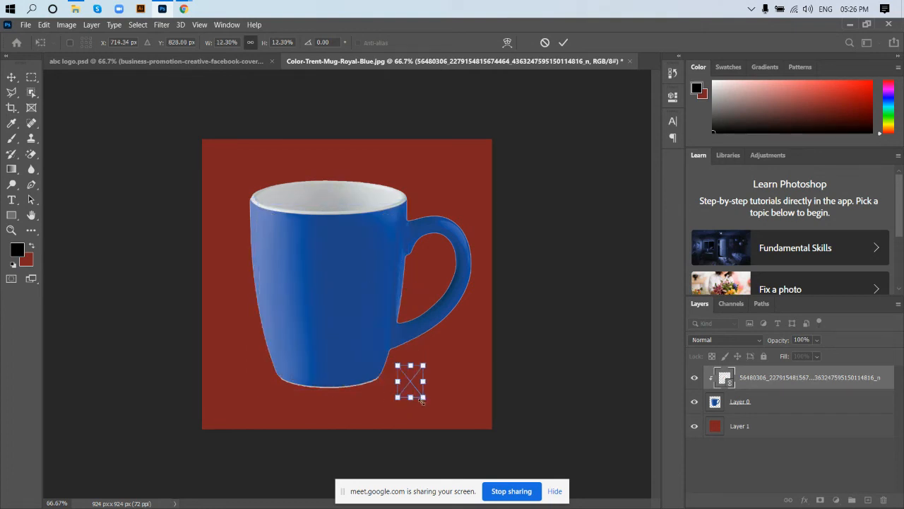
key("ctrl+z")
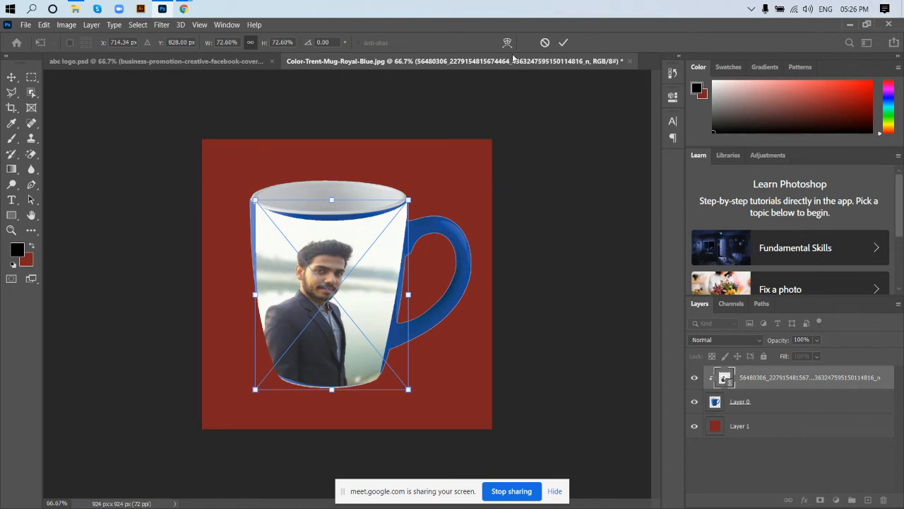
left_click(544, 43)
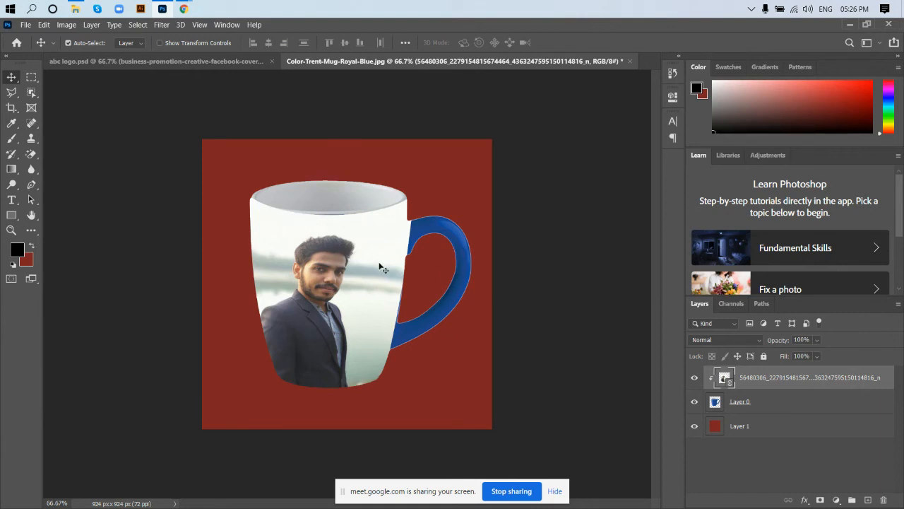
- Delete the portrait layer and place the tiger photo as a linked image above the mug layer
left_click_drag(411, 290, 296, 365)
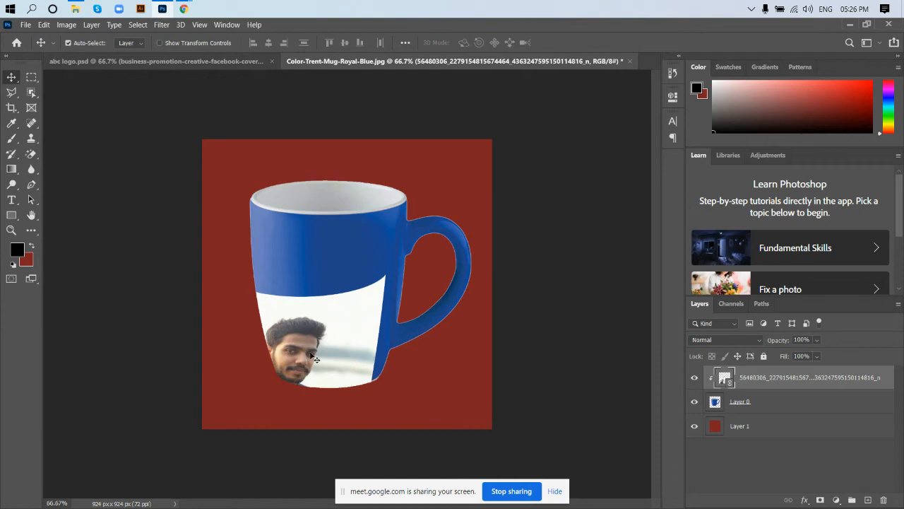
key("Delete")
left_click(25, 26)
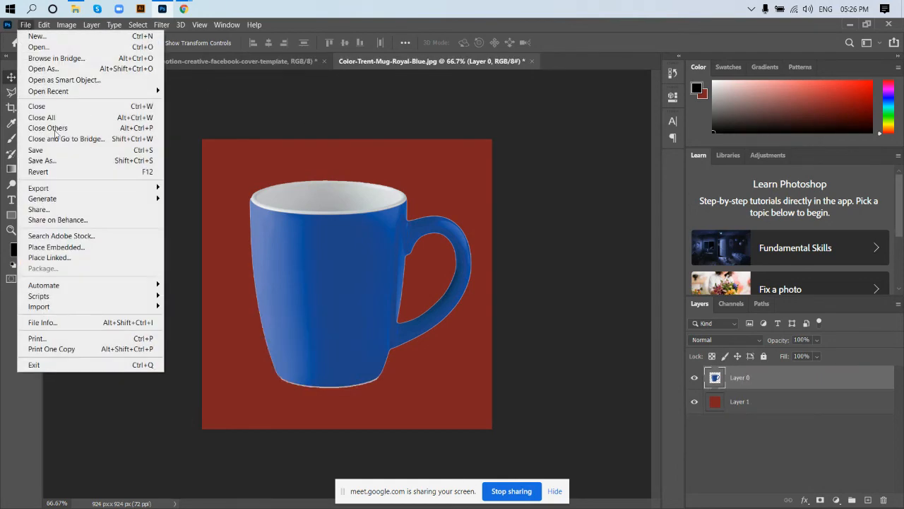
left_click(61, 257)
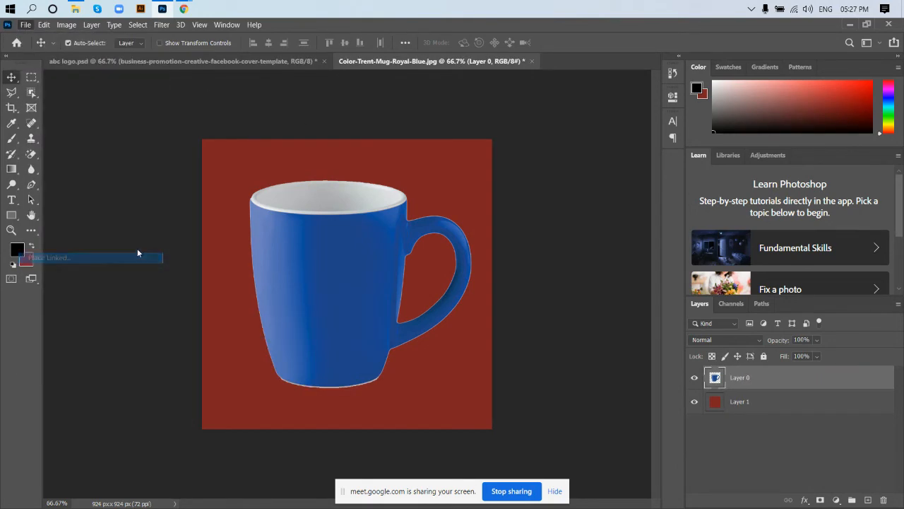
double_click(200, 115)
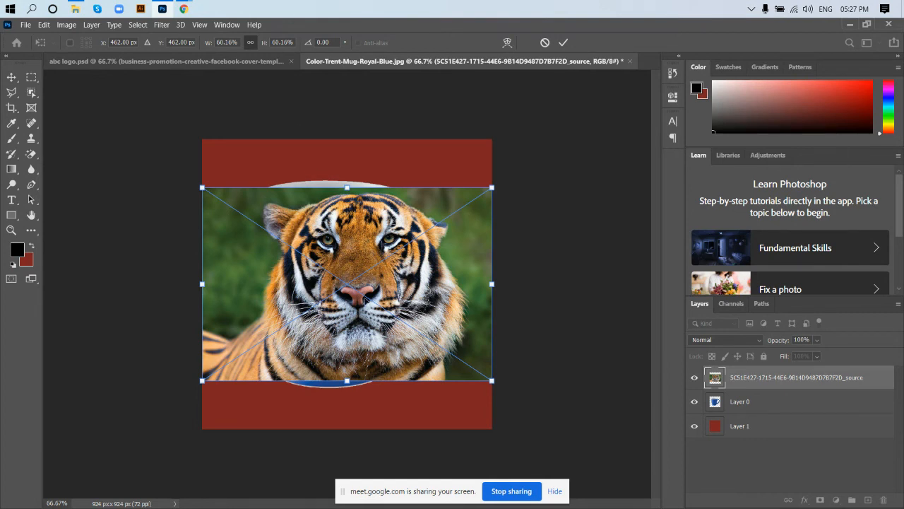
- Position the tiger photo over the mug's body just below the rim and scale it to about 55%
left_click_drag(366, 300, 365, 308)
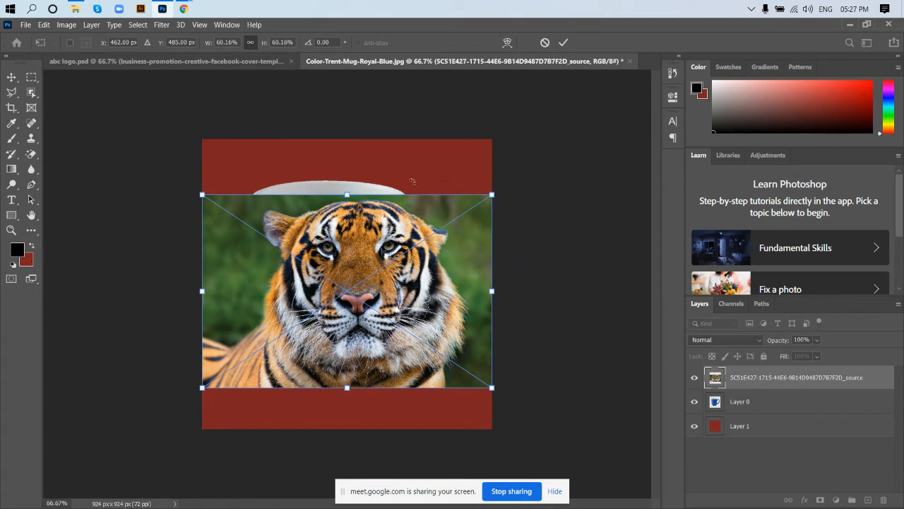
left_click_drag(354, 223, 329, 247)
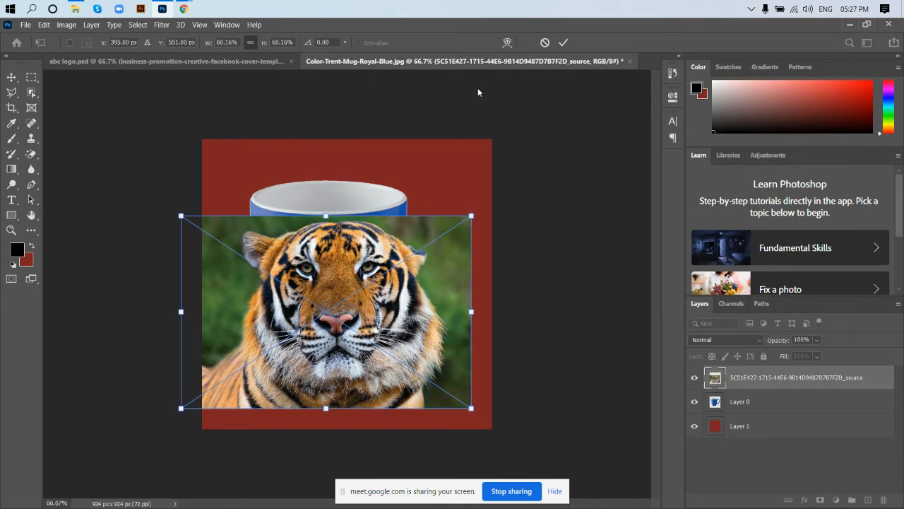
left_click(563, 43)
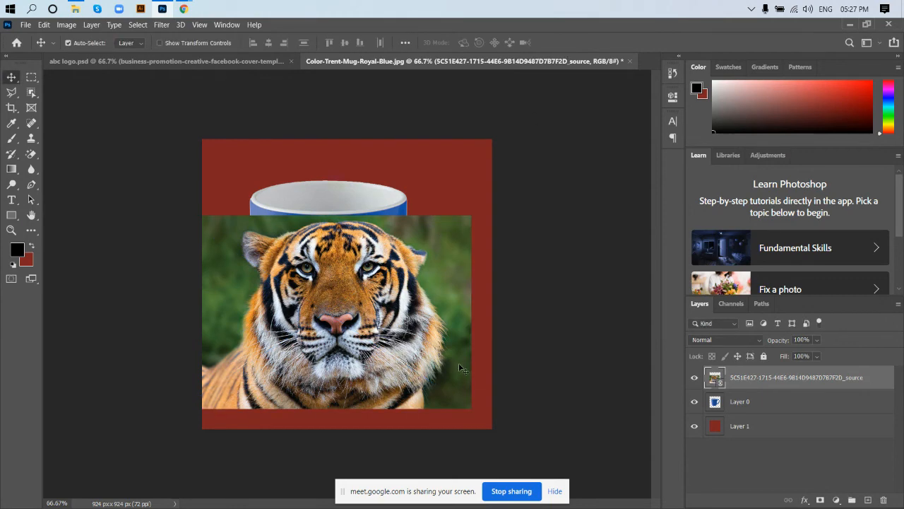
key("ctrl+t")
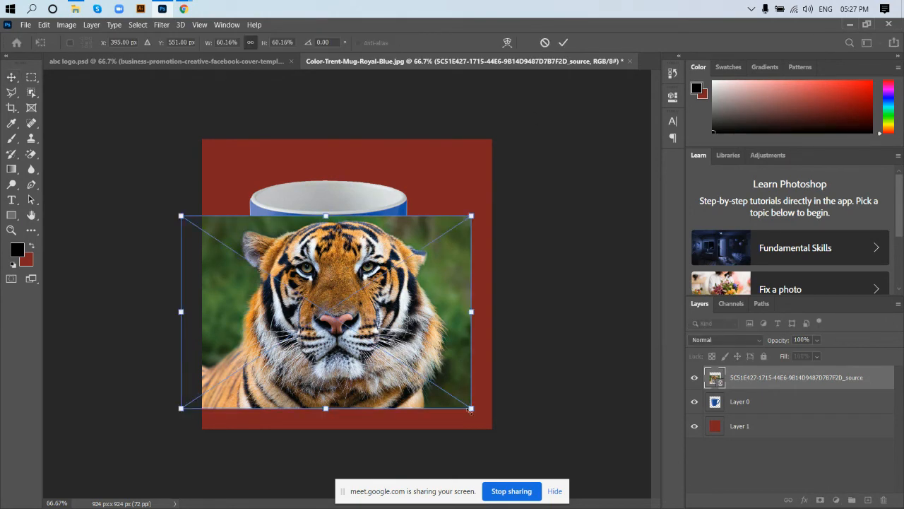
left_click_drag(472, 407, 460, 400)
left_click_drag(376, 353, 376, 348)
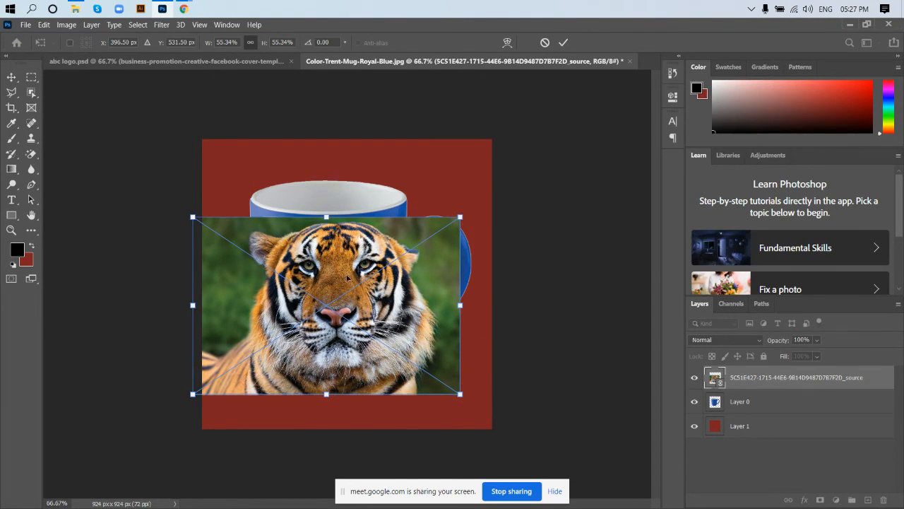
left_click(563, 42)
- Create a clipping mask that confines the tiger photo to the mug layer
right_click(780, 375)
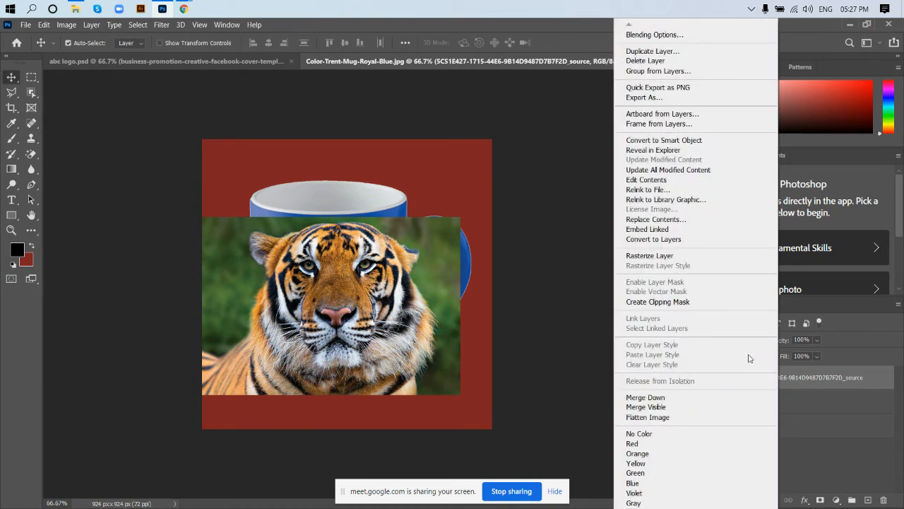
left_click(679, 303)
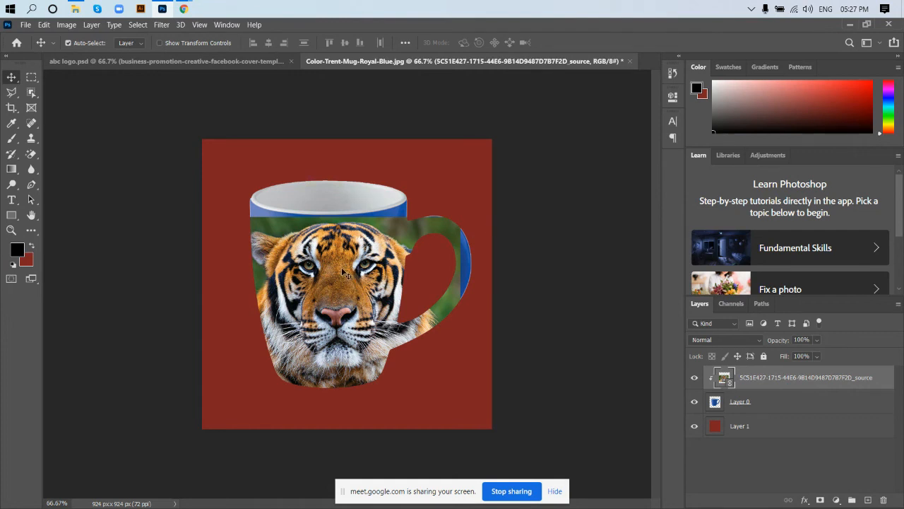
key("ctrl+t")
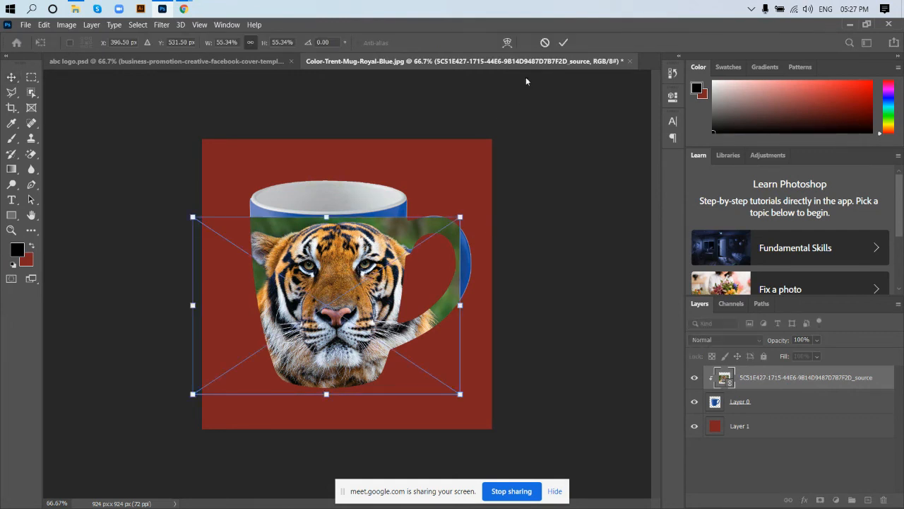
left_click(545, 43)
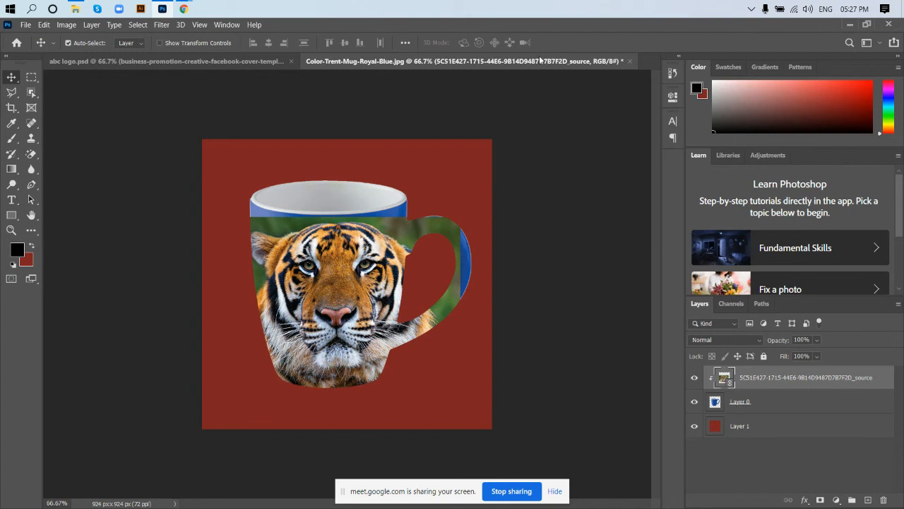
- Warp the tiger photo's top edge by raising both upper corners and curving it along the front of the mug's rim
key("ctrl+t")
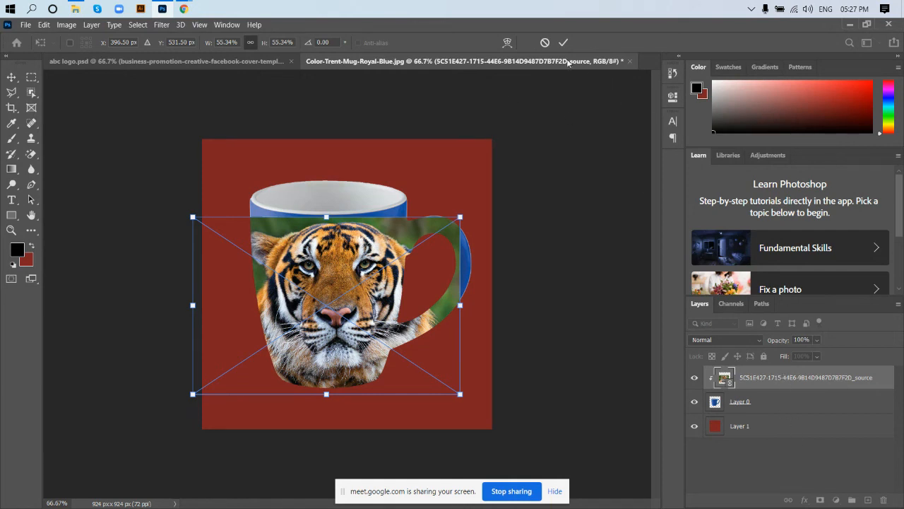
left_click(506, 44)
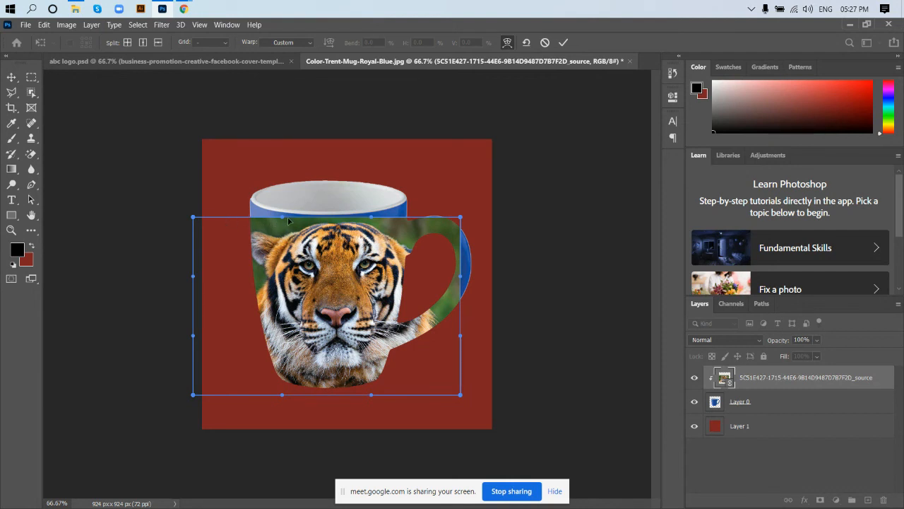
left_click_drag(280, 219, 261, 213)
left_click_drag(195, 215, 221, 190)
left_click_drag(279, 213, 280, 223)
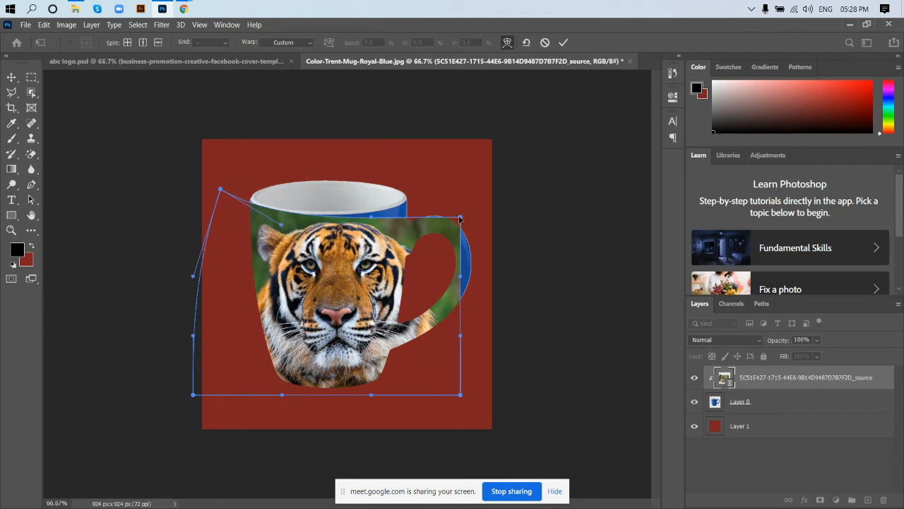
left_click_drag(460, 218, 462, 179)
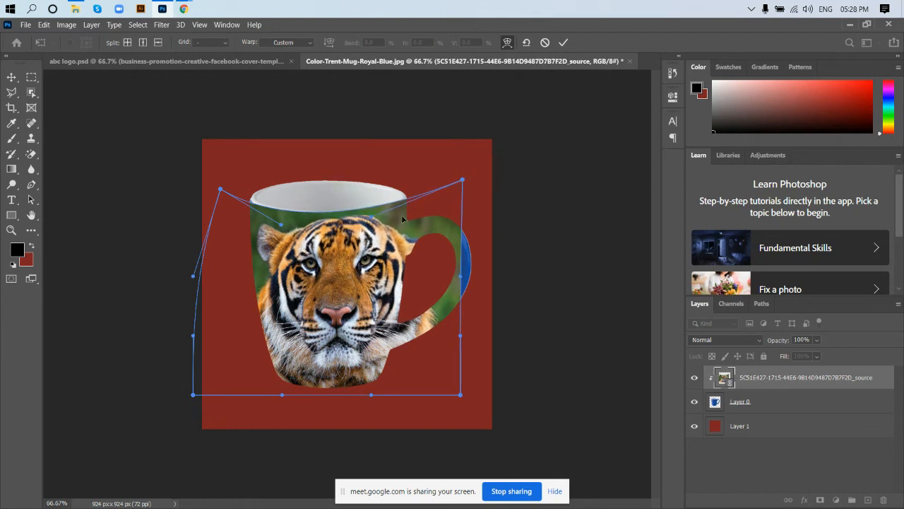
left_click_drag(371, 220, 371, 230)
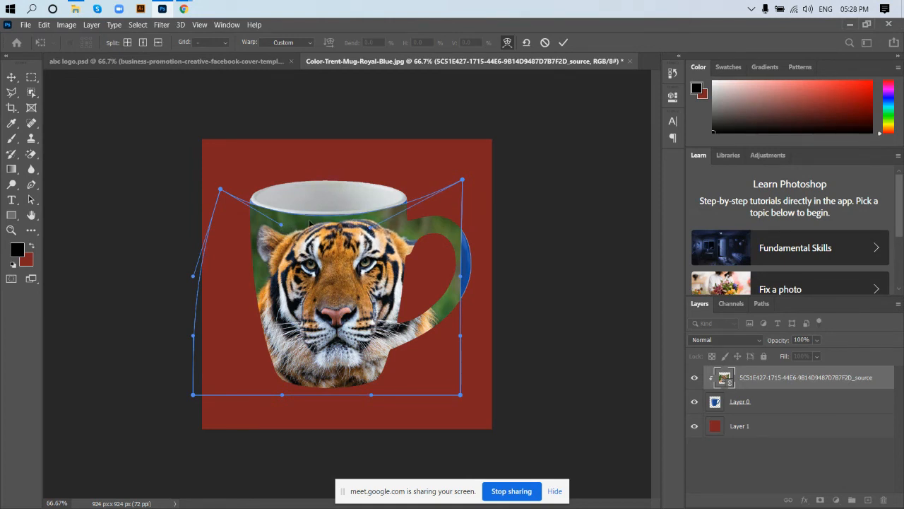
left_click_drag(280, 224, 280, 222)
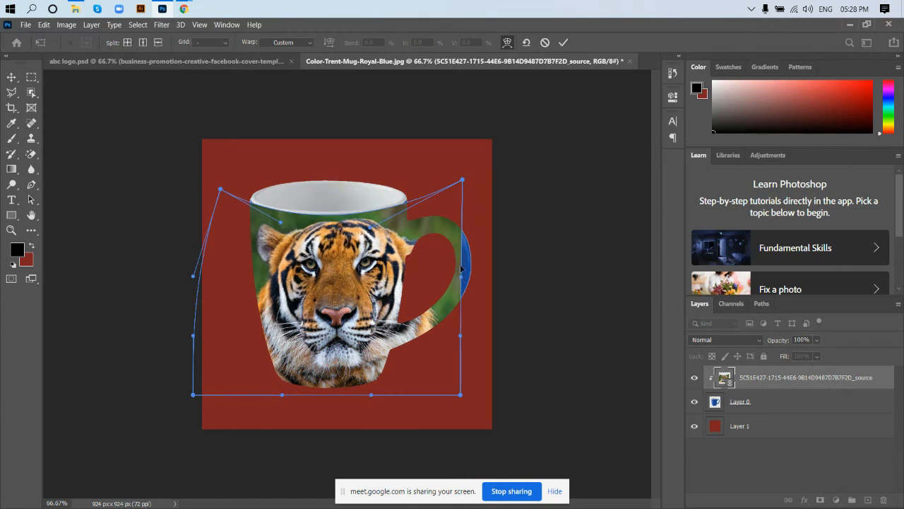
left_click(563, 43)
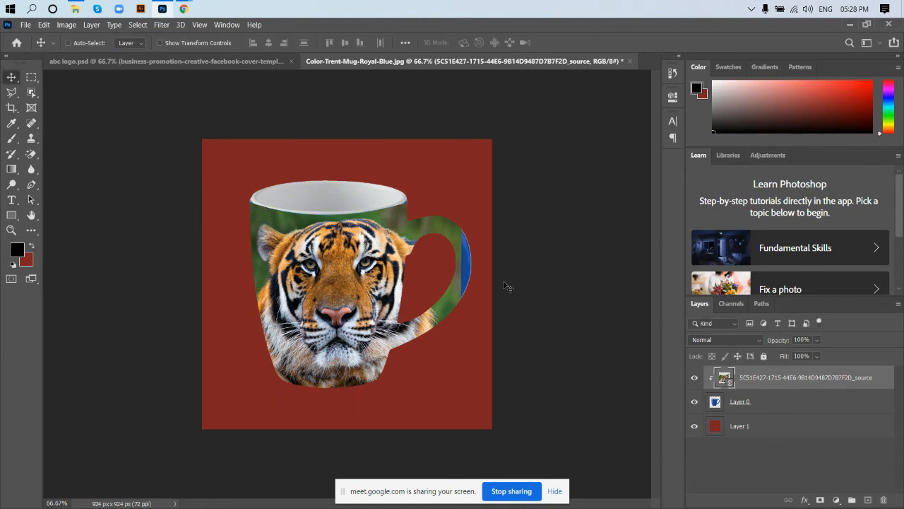
- Warp the tiger photo's side edges outward into curves so it covers the mug's body and entire handle, and apply the transform
key("ctrl+t")
mouse_move(463, 286)
left_mouse_down()
mouse_move(455, 285)
mouse_move(464, 285)
left_mouse_up()
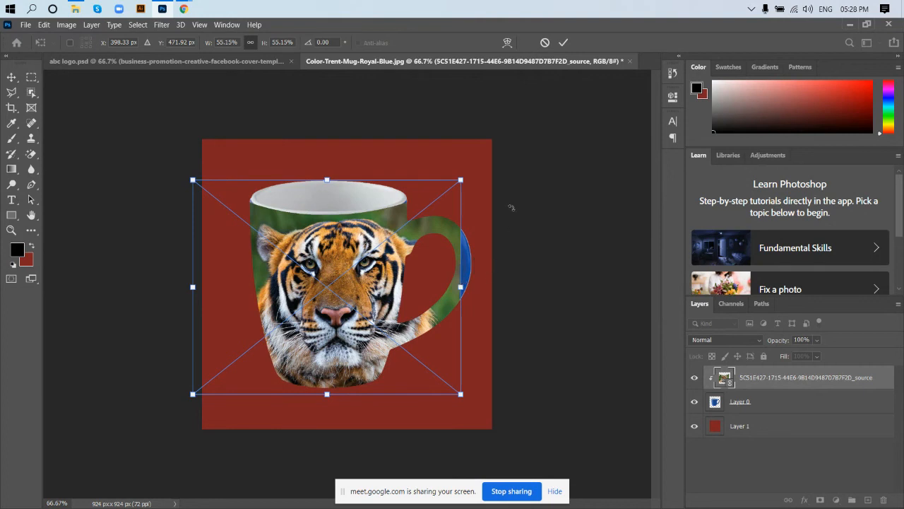
left_click(509, 43)
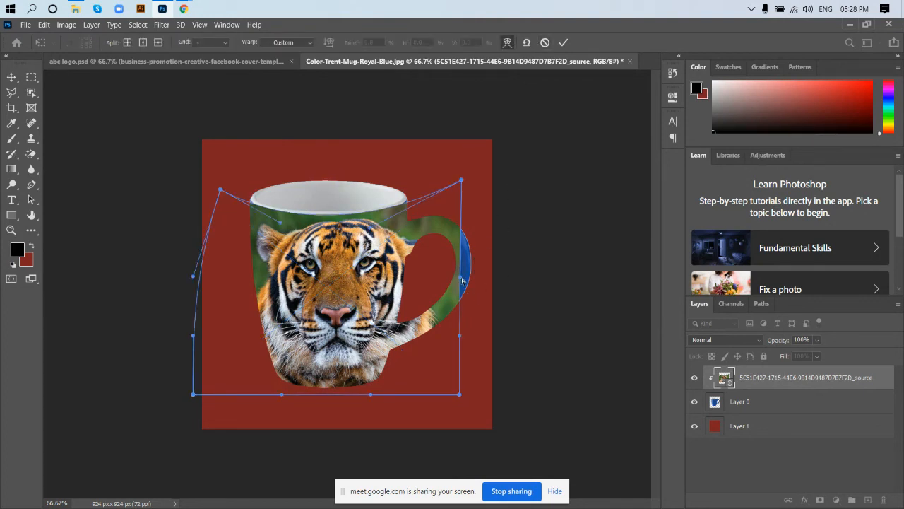
left_click_drag(463, 281, 474, 277)
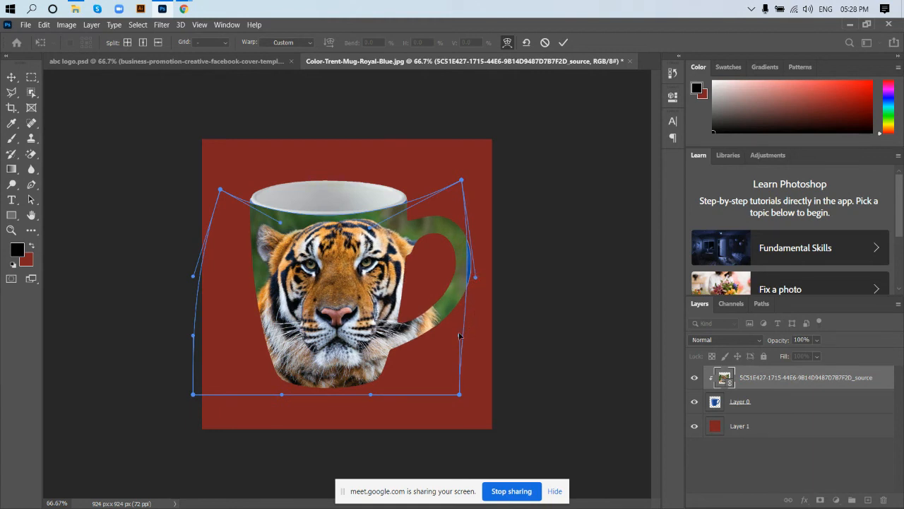
left_click_drag(460, 337, 479, 351)
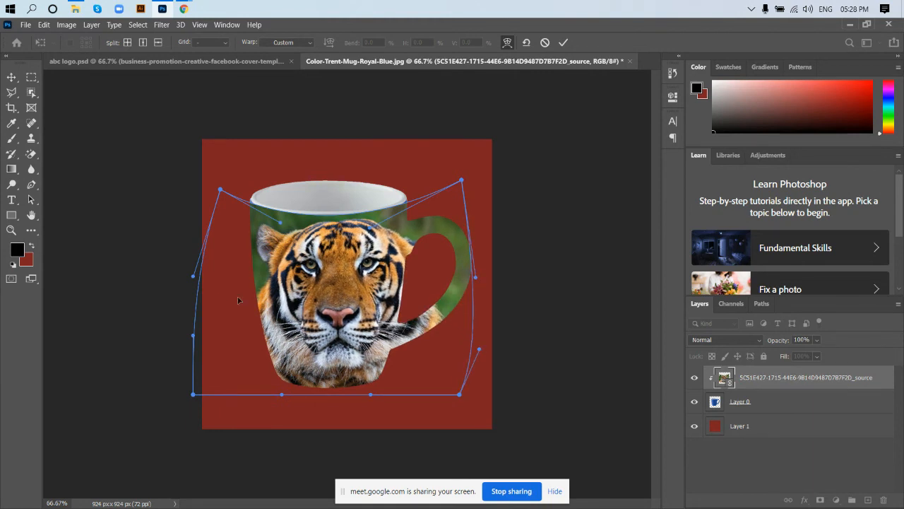
left_click_drag(193, 276, 169, 272)
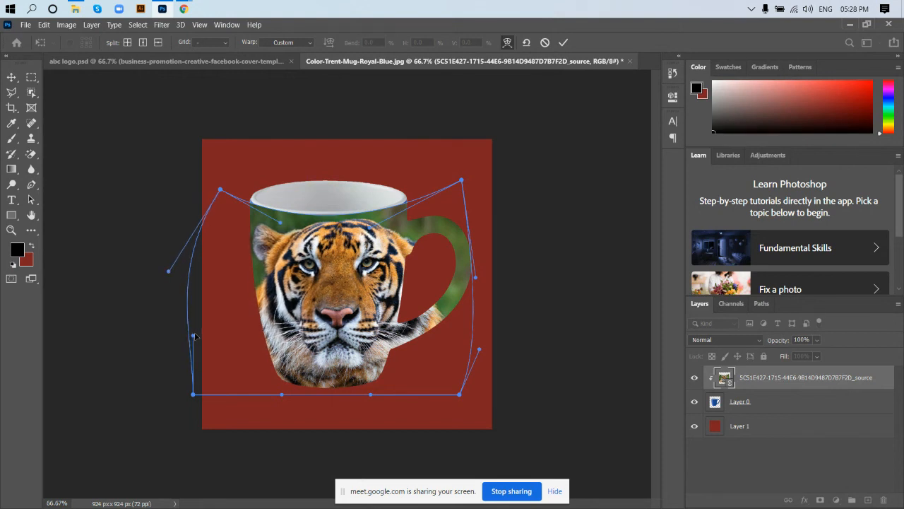
left_click_drag(194, 336, 185, 330)
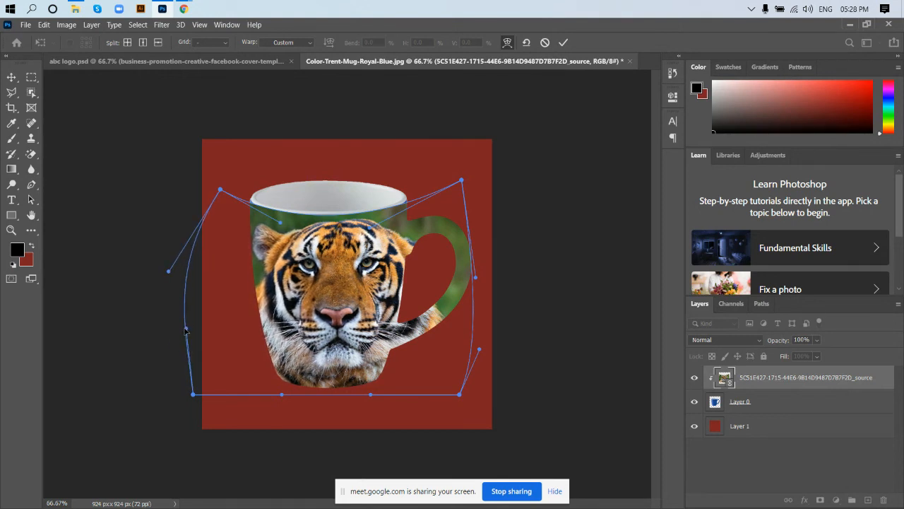
left_click(563, 43)
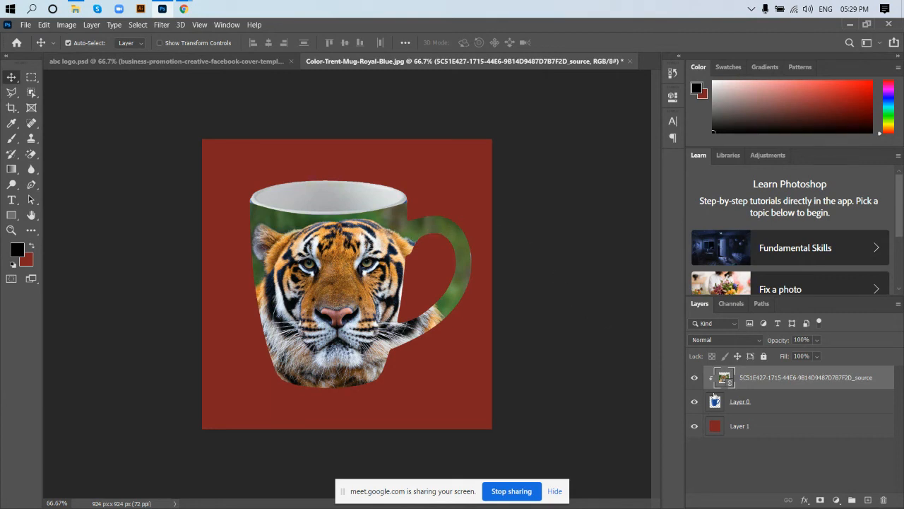
- Fill a rectangular selection over the right part of the red background layer with black, hiding the tiger and mug layers while doing so
left_click(774, 429)
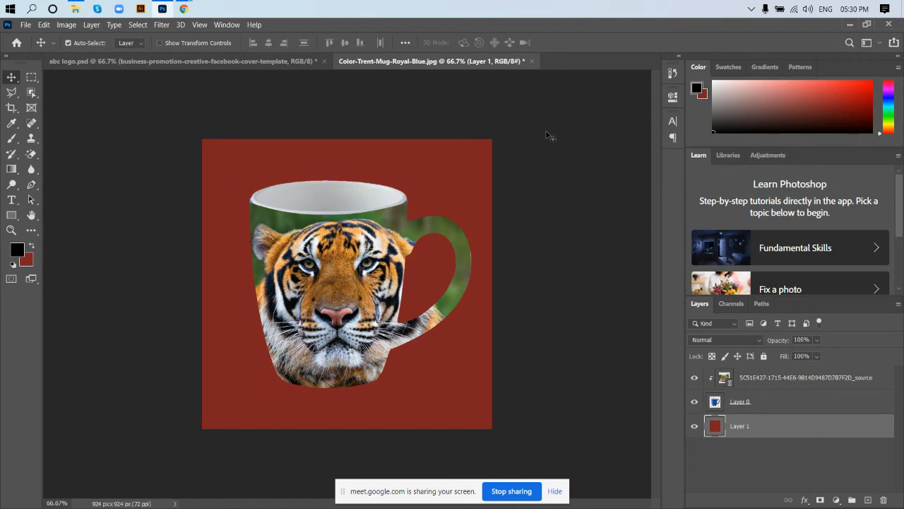
left_click(33, 159)
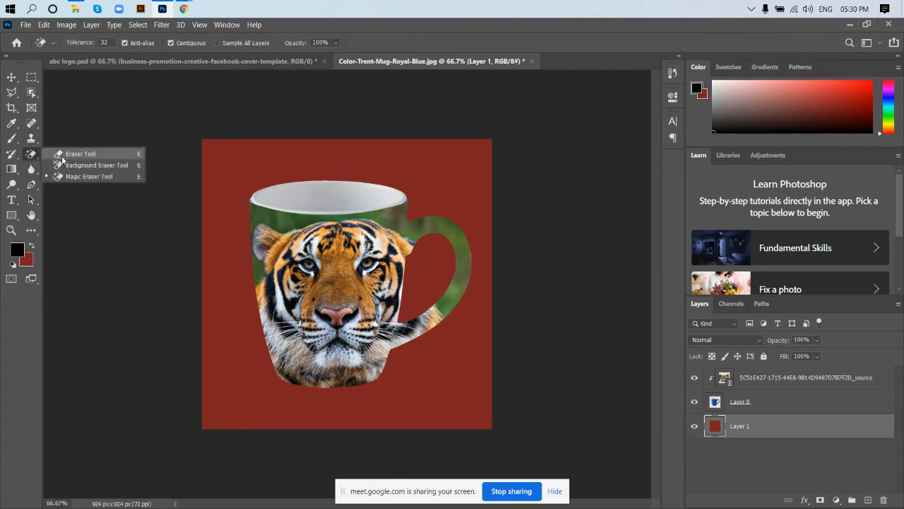
left_click(11, 78)
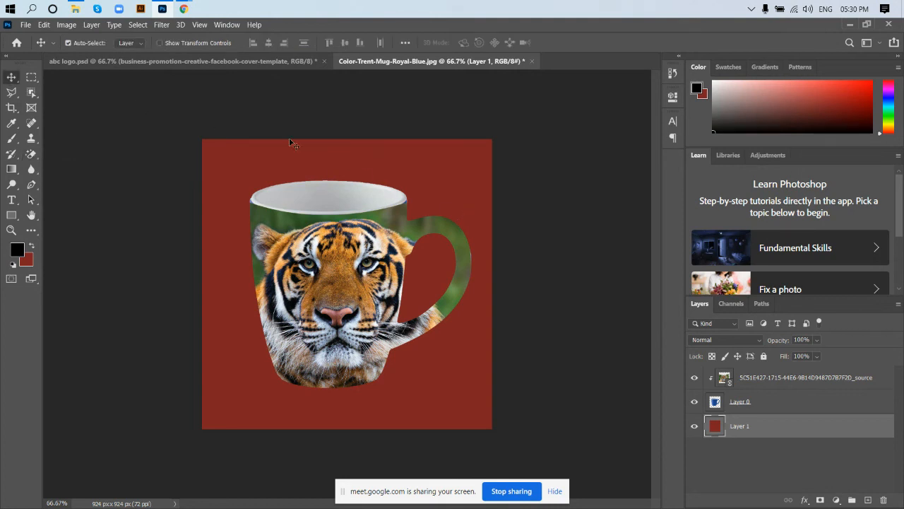
left_click(31, 78)
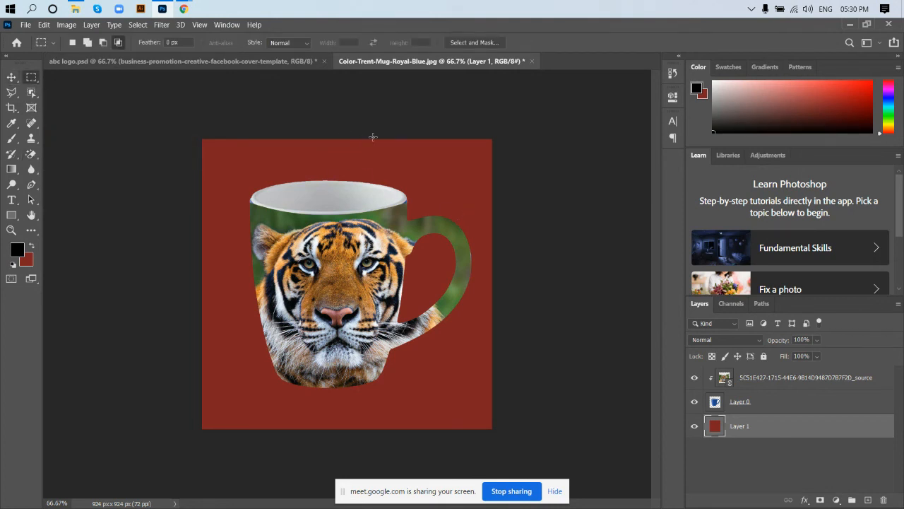
left_click(696, 380)
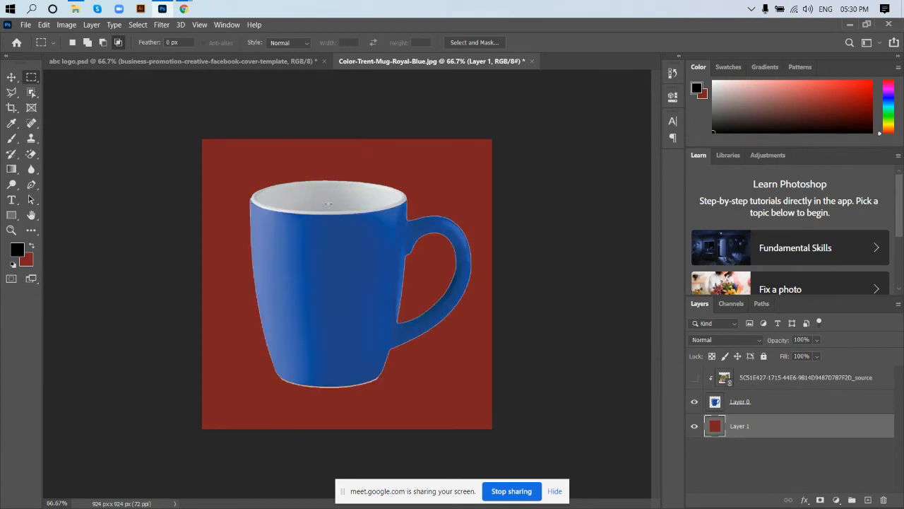
left_click(694, 402)
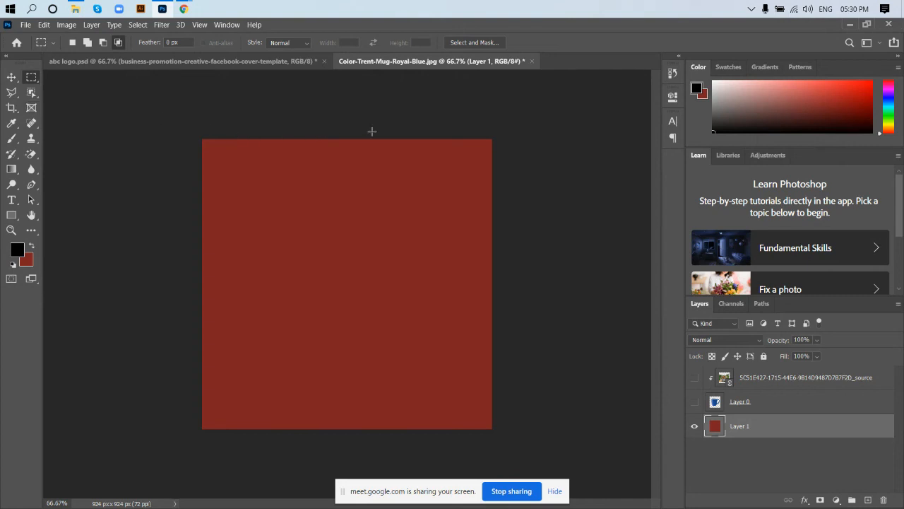
left_click_drag(335, 130, 573, 450)
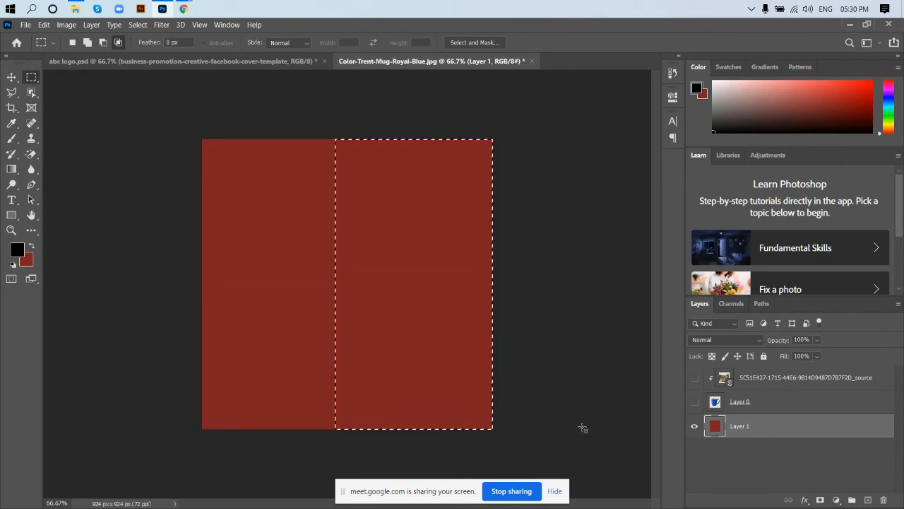
key("alt+BackSpace")
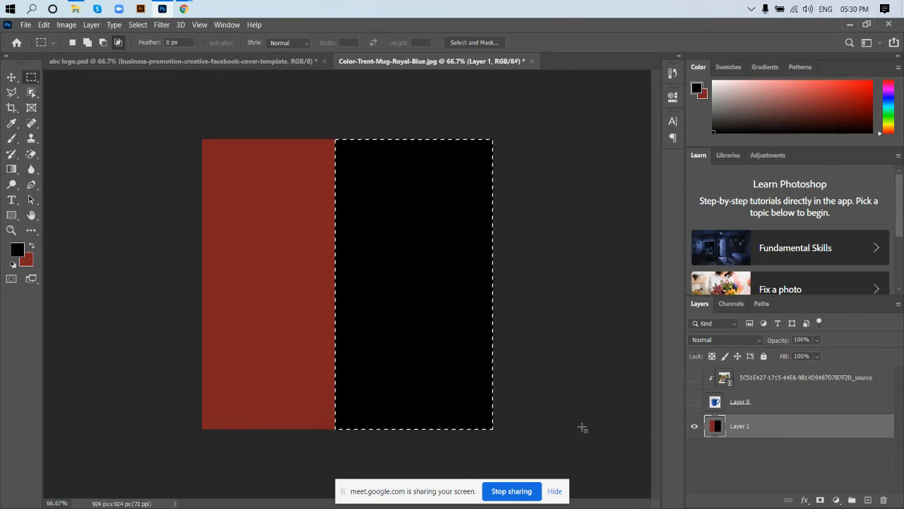
left_click(695, 381)
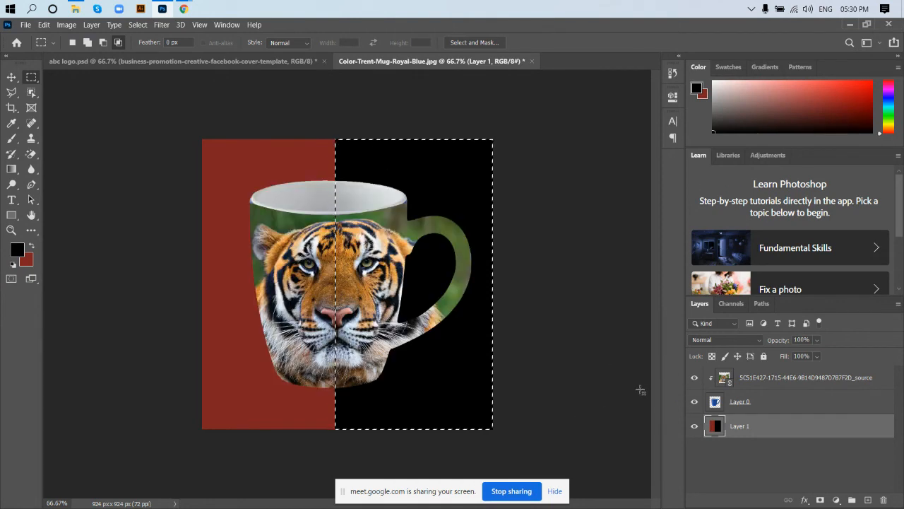
key("ctrl+d")
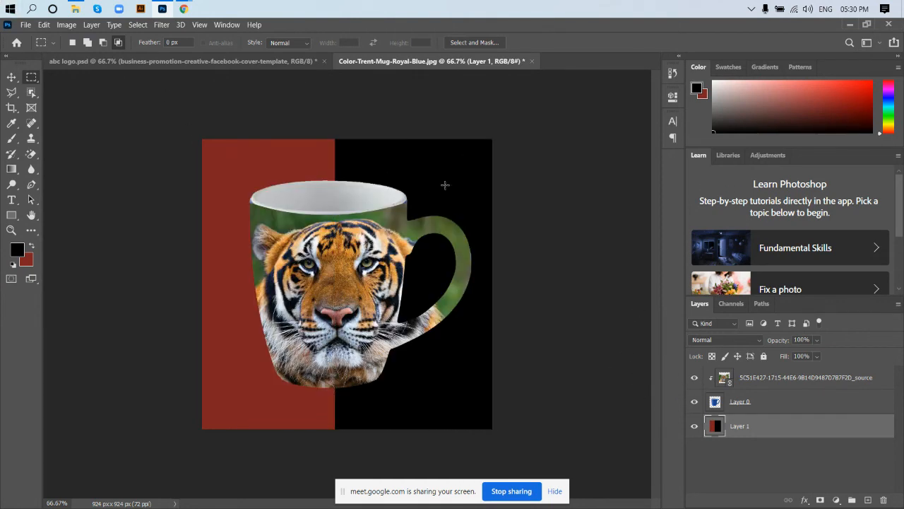
- Erase the red area and the black area of the background layer with the Magic Eraser Tool
left_click(31, 157)
right_click(32, 157)
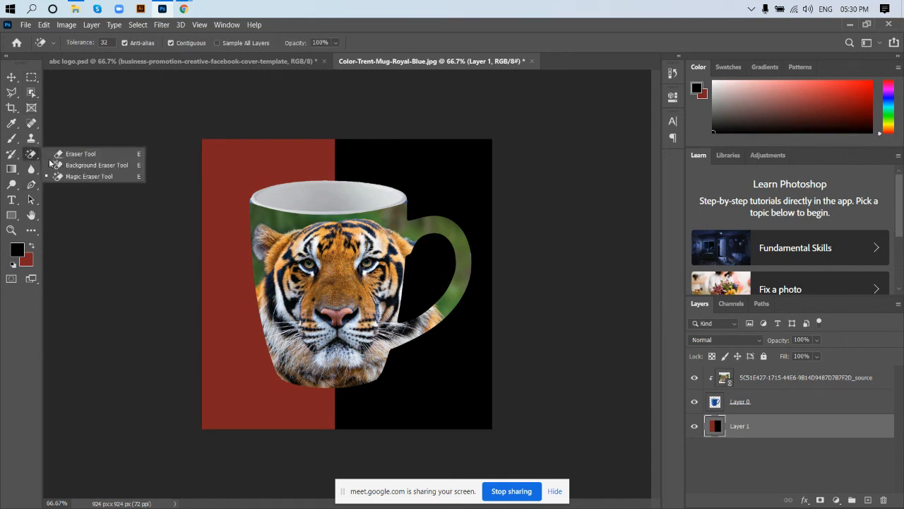
left_click(95, 177)
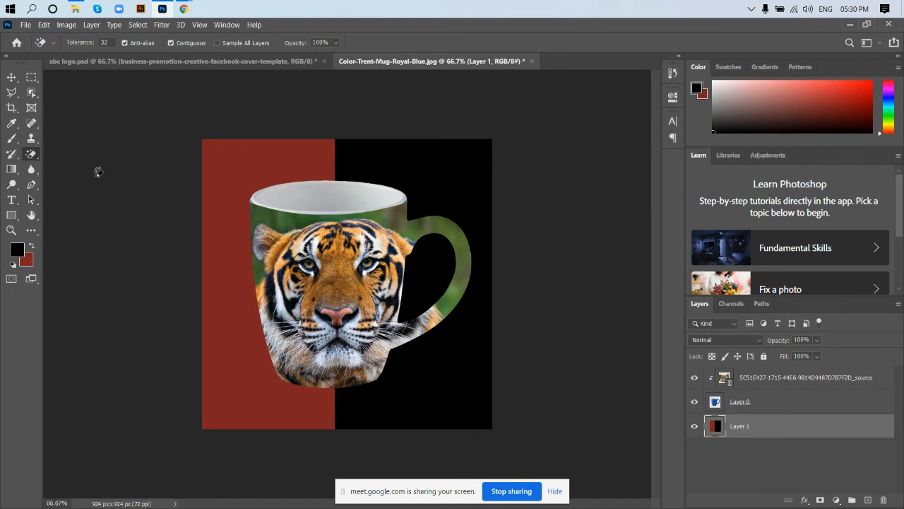
left_click(241, 152)
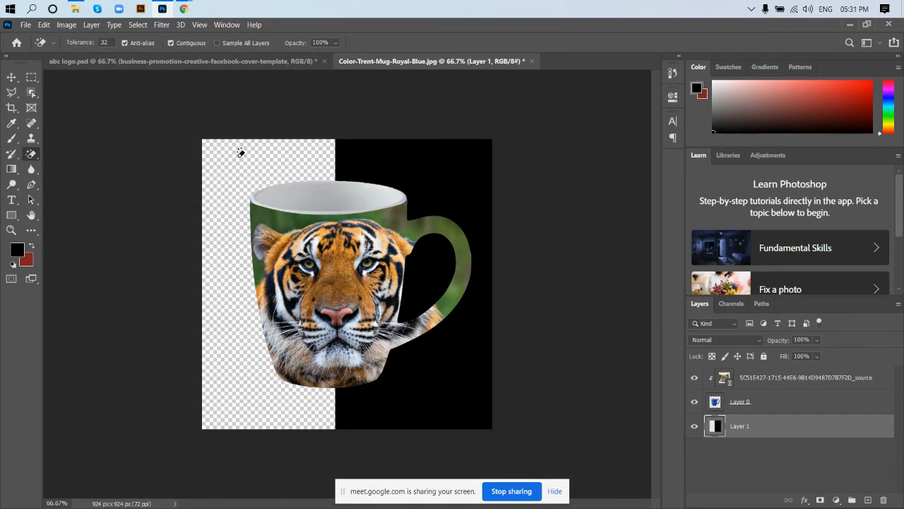
left_click(467, 157)
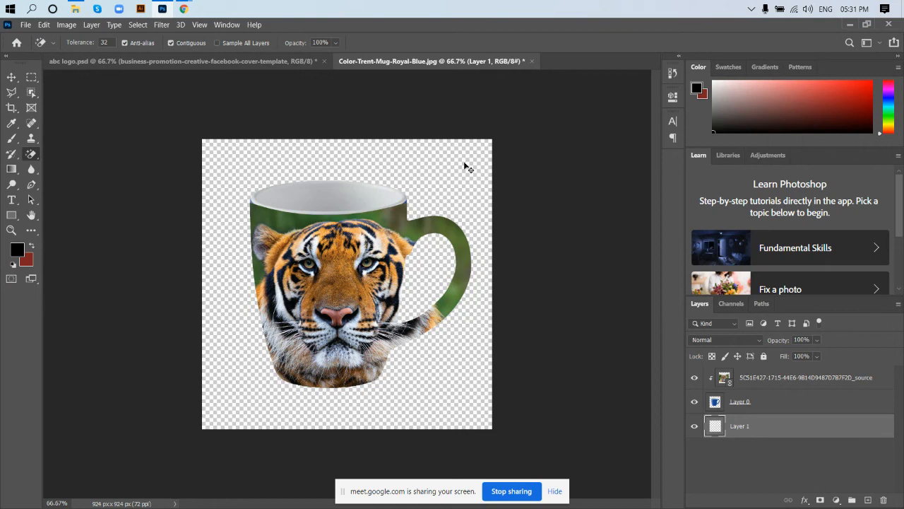
- Undo the Magic Eraser deletions to restore the background layer's black and red areas
key("ctrl+z")
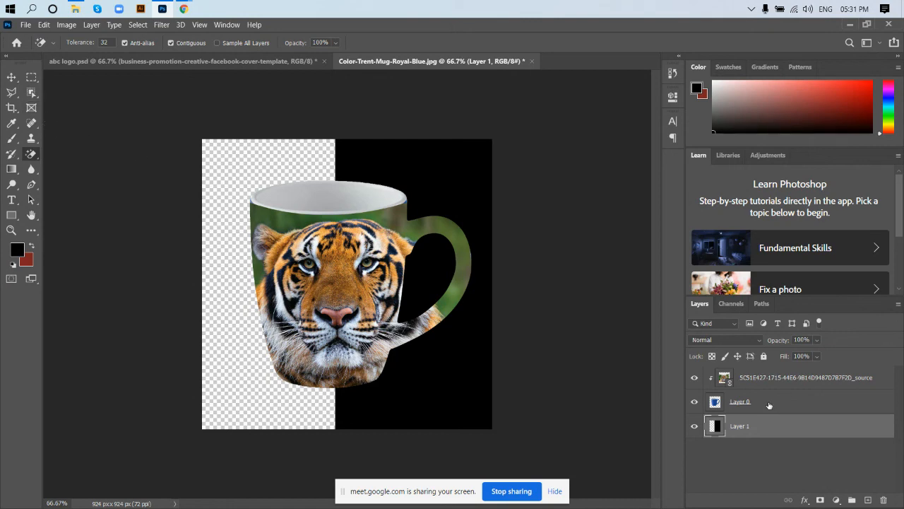
left_click(16, 77)
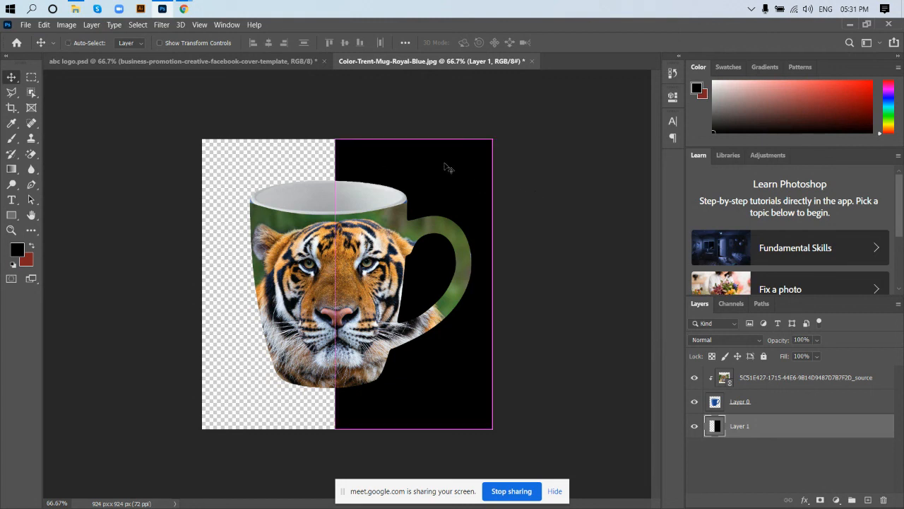
key("ctrl+BackSpace")
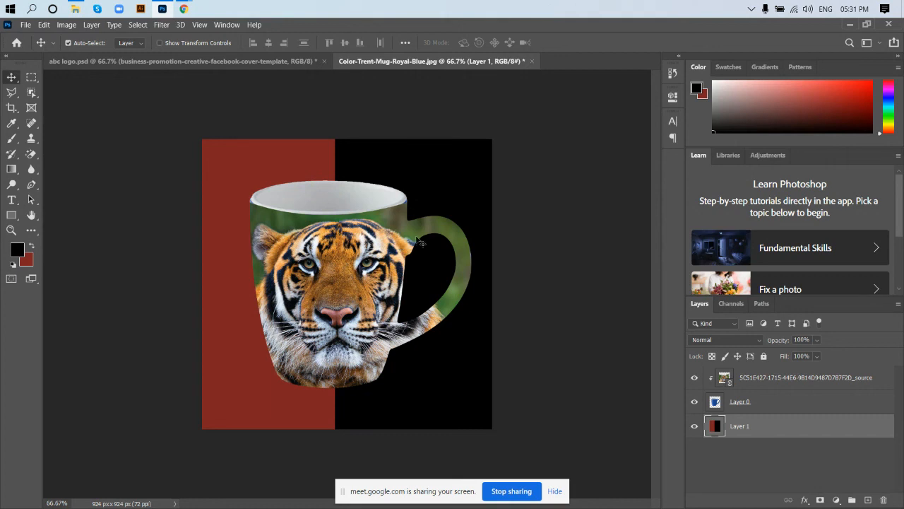
left_click(380, 255)
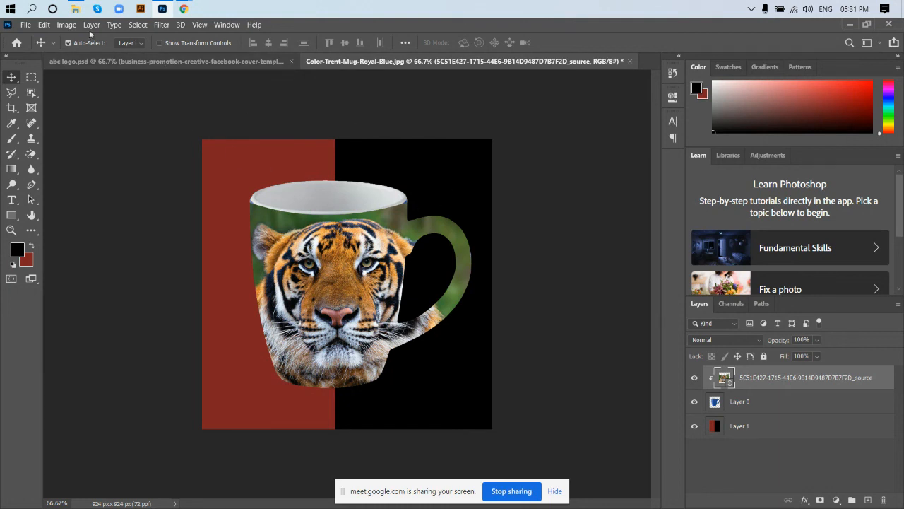
mouse_move(186, 10)
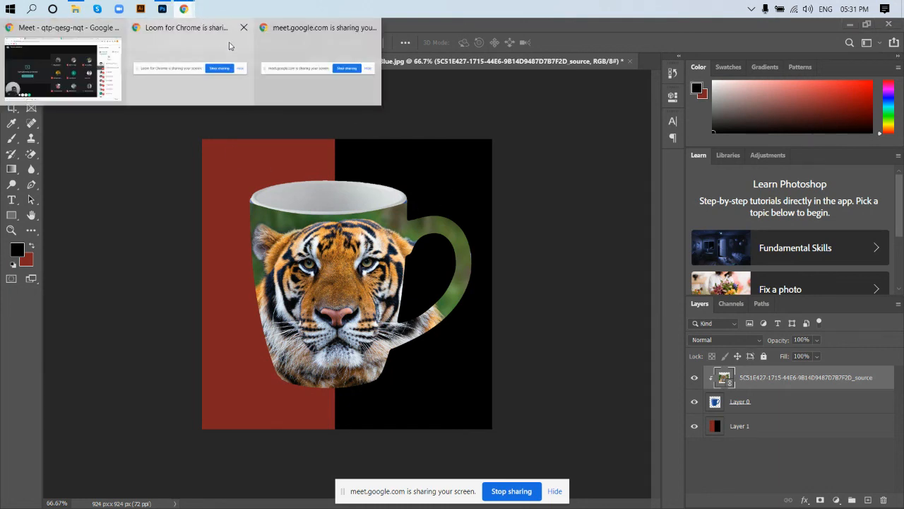
left_click(63, 63)
left_click(615, 29)
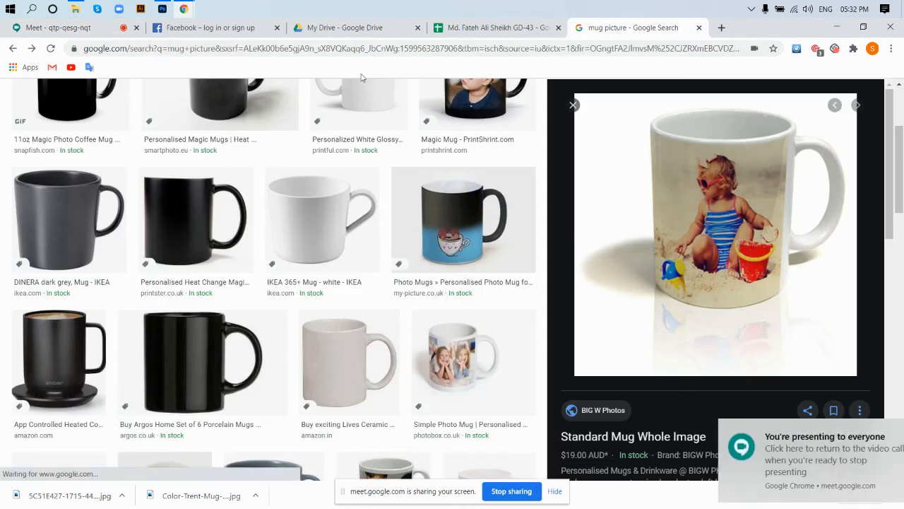
left_click(307, 48)
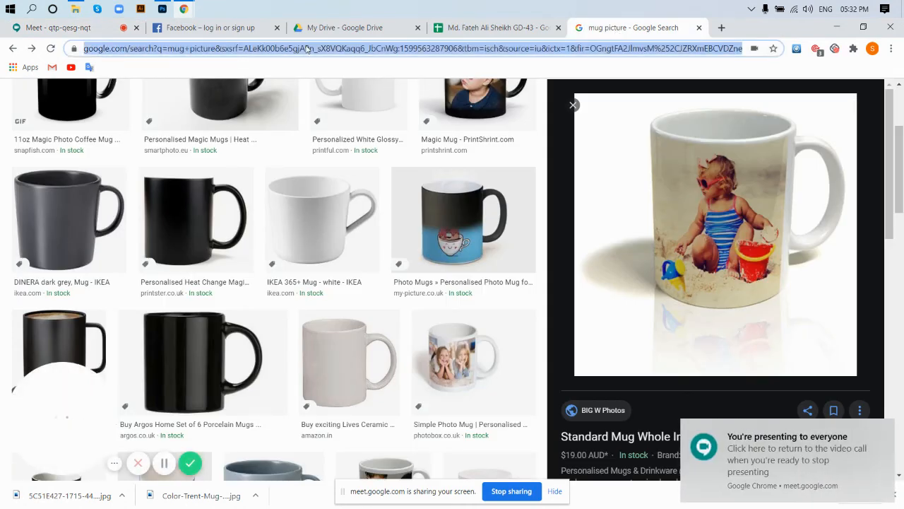
type("phto")
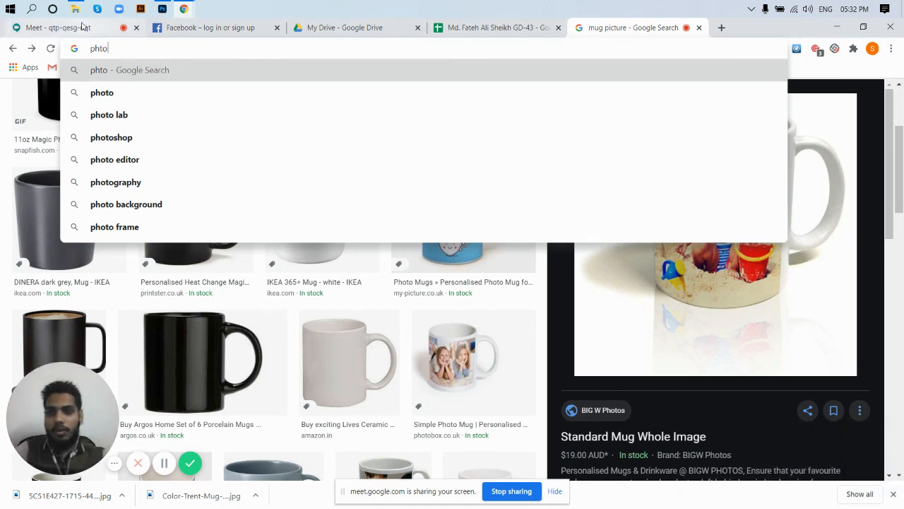
left_click(162, 9)
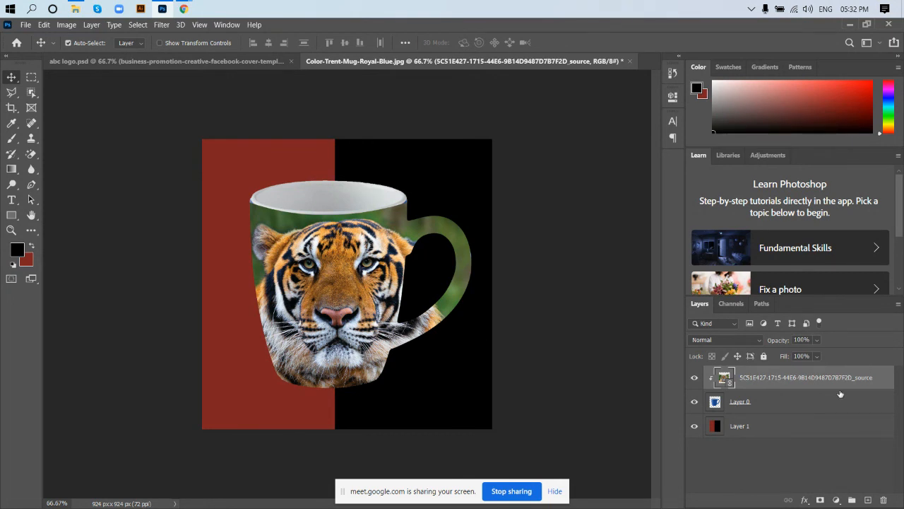
- Hide the tiger photo layer and the mug layer so only the red and black background layer is shown
left_click(823, 409)
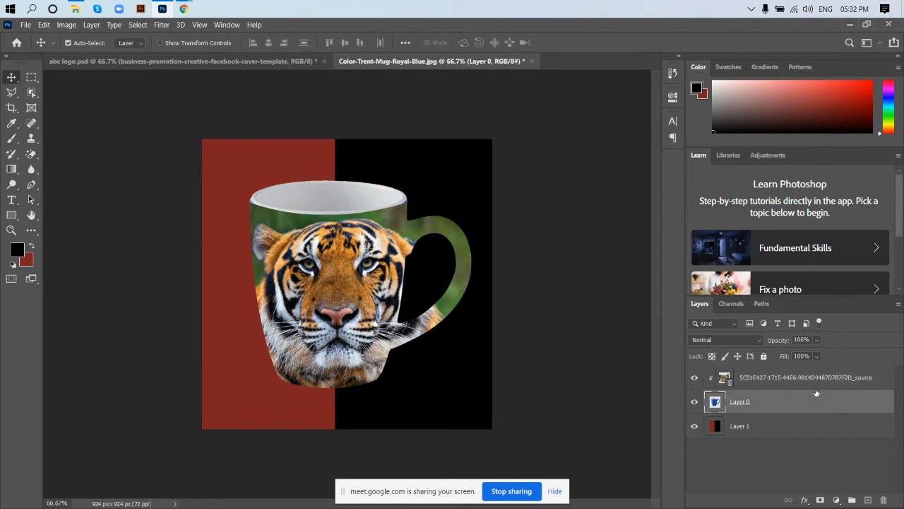
left_click(815, 385)
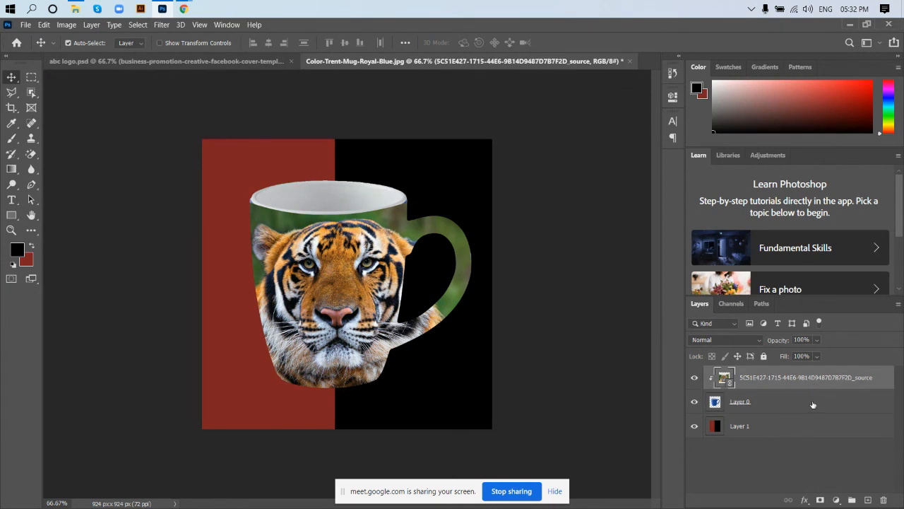
left_click(813, 407)
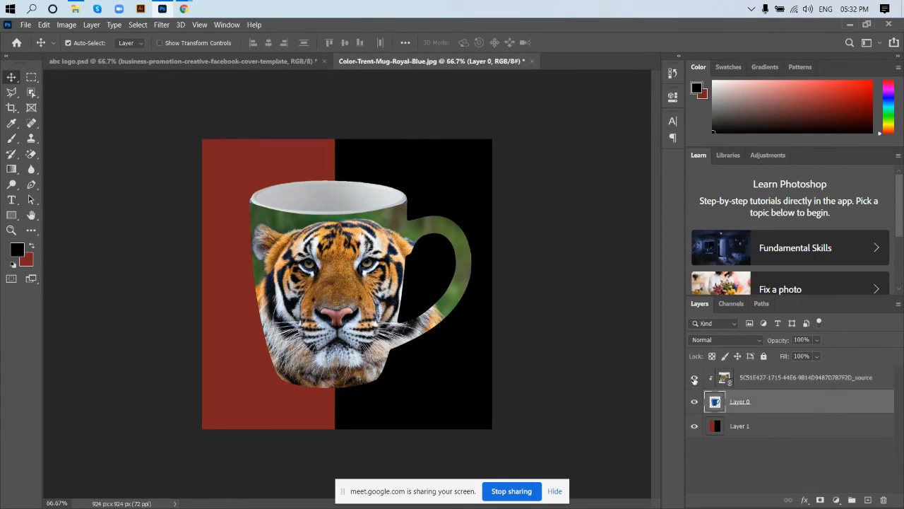
left_click(695, 378)
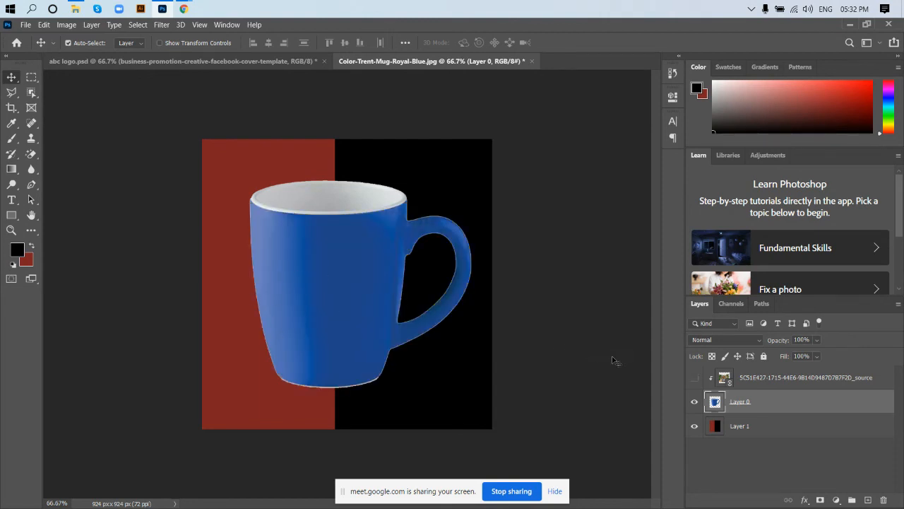
left_click(695, 401)
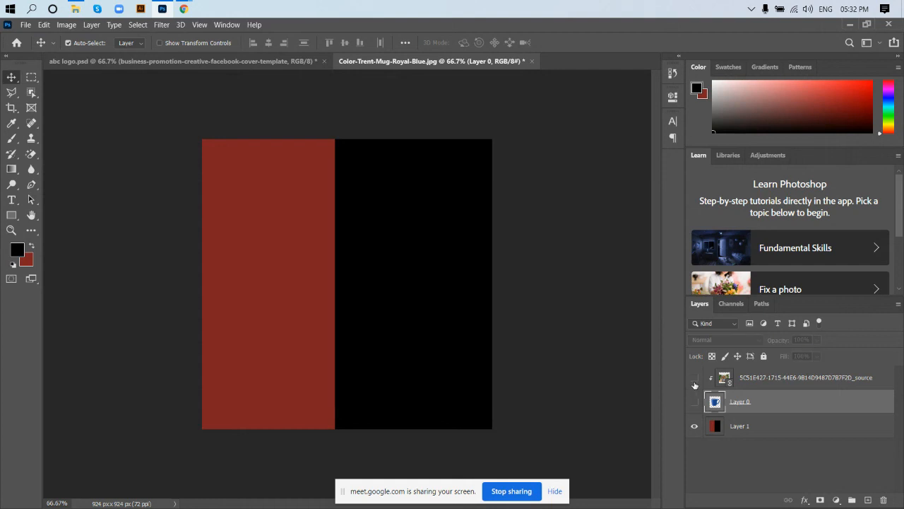
- Show the tiger photo layer and the mug layer again and merge the two into one layer
left_click(695, 377)
left_click(694, 402)
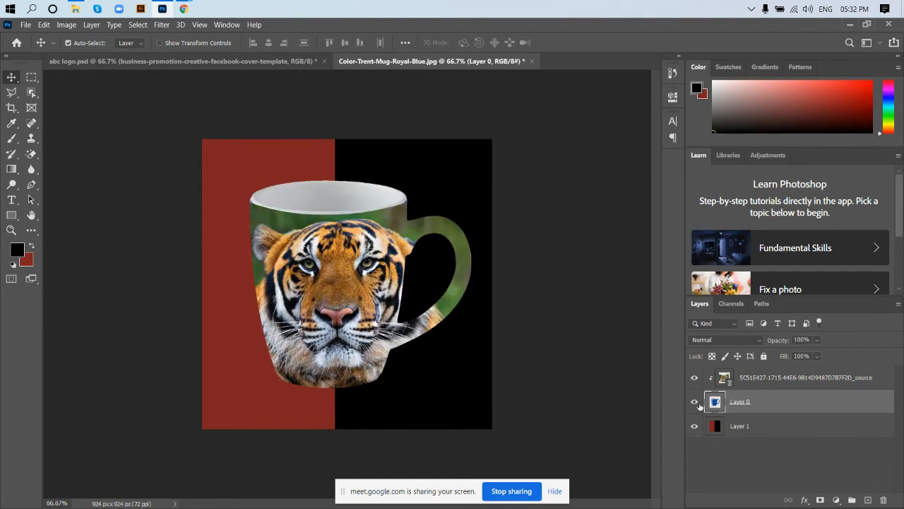
left_click(694, 402)
left_click(695, 380)
left_click(776, 379, "shift")
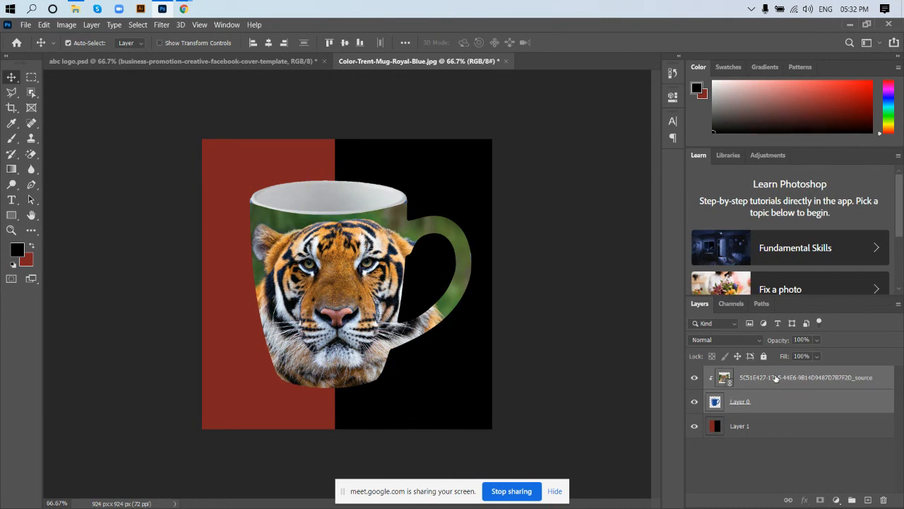
right_click(775, 379)
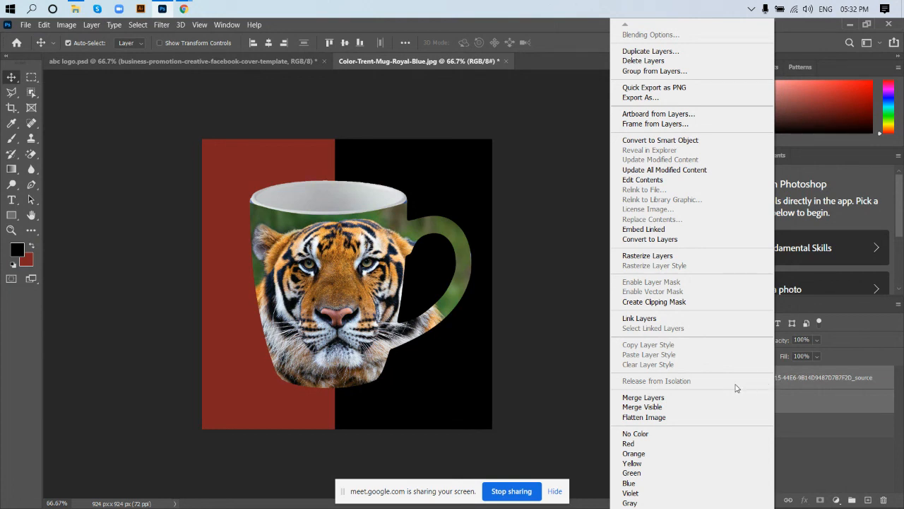
left_click(662, 397)
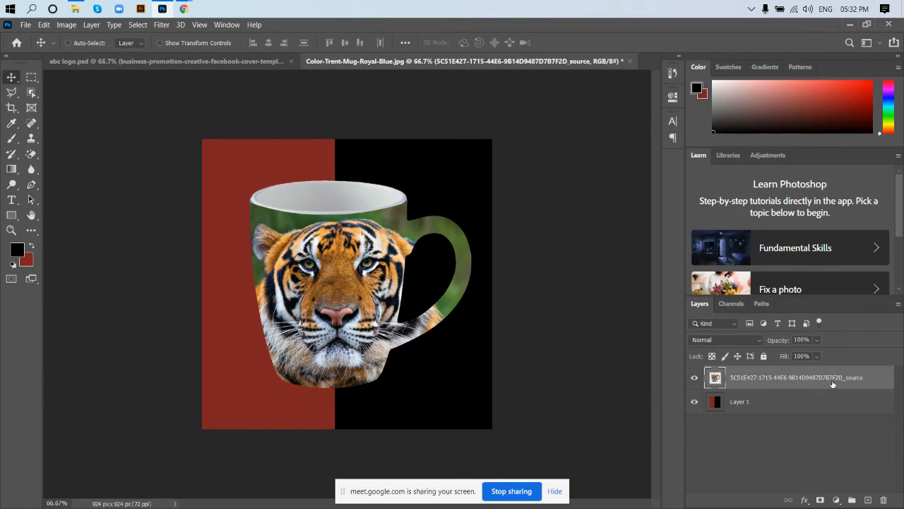
key("ctrl+z")
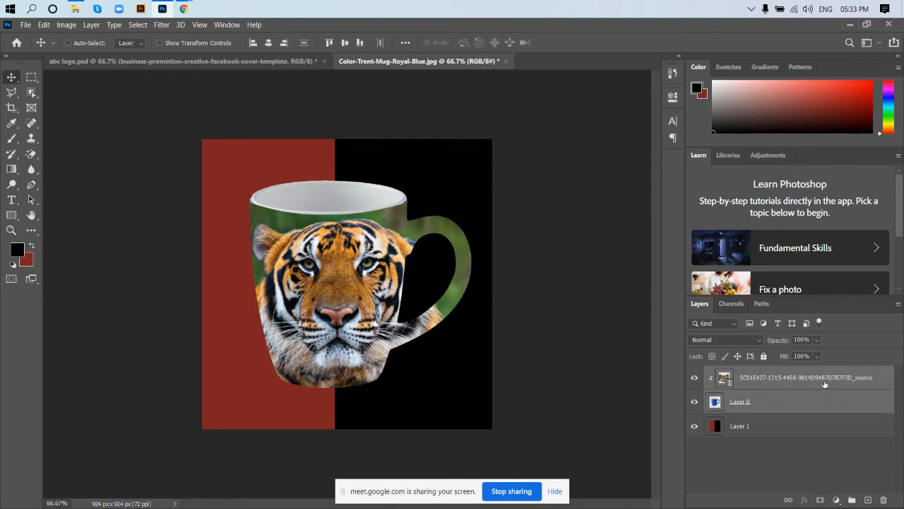
key("ctrl+e")
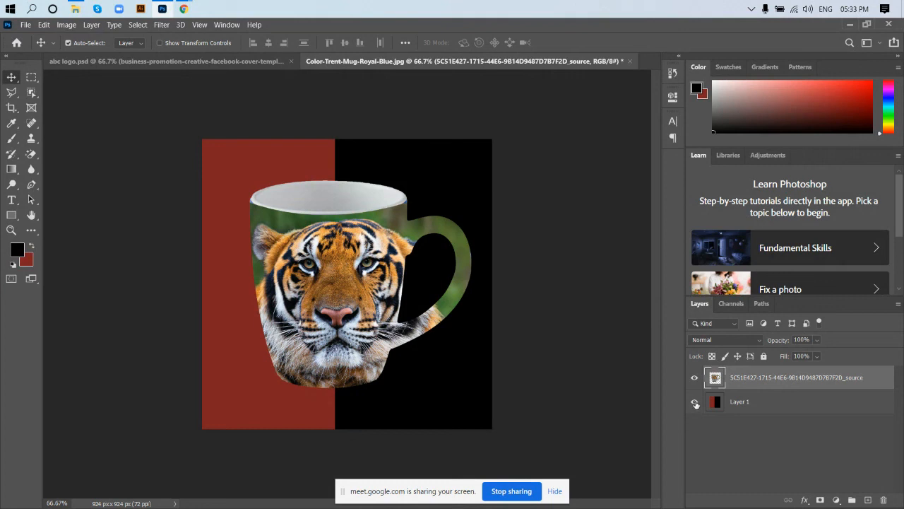
- Hide the merged mug layer and draw a full-height rectangular selection over the outer part of the black area
left_click(695, 378)
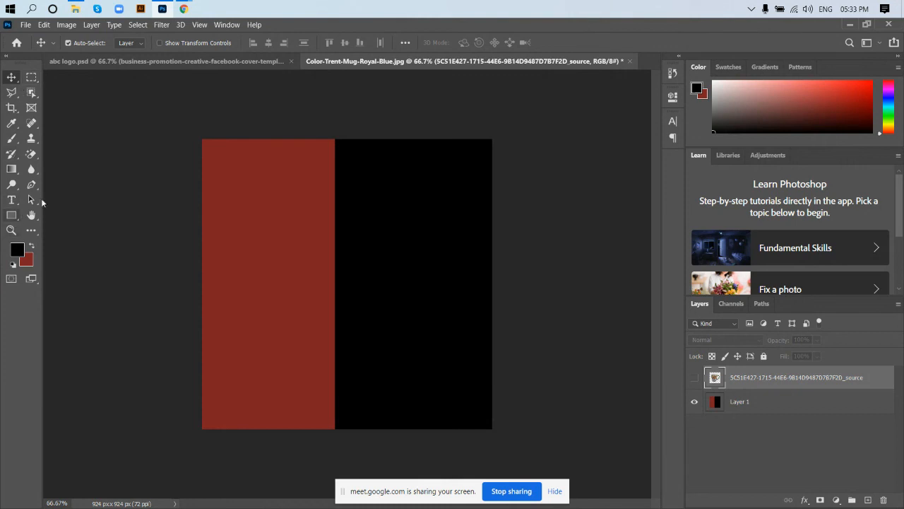
left_click(36, 79)
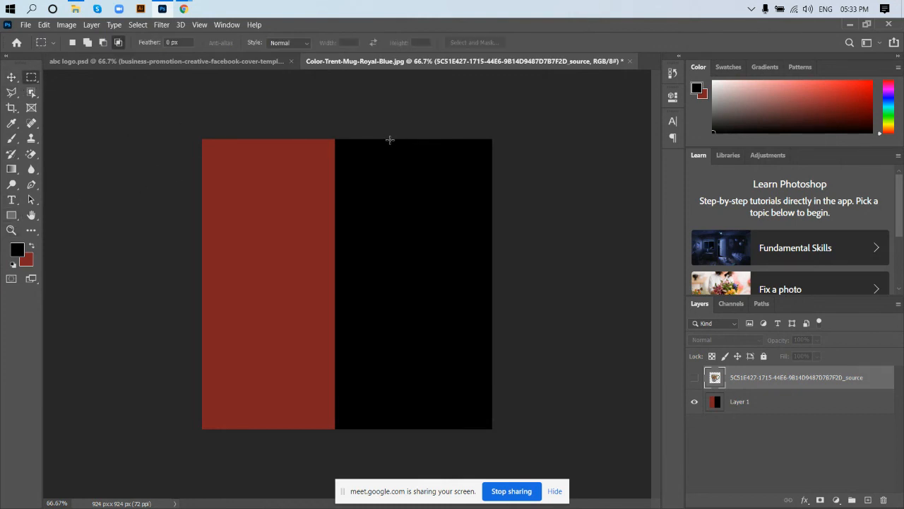
left_click_drag(390, 140, 495, 439)
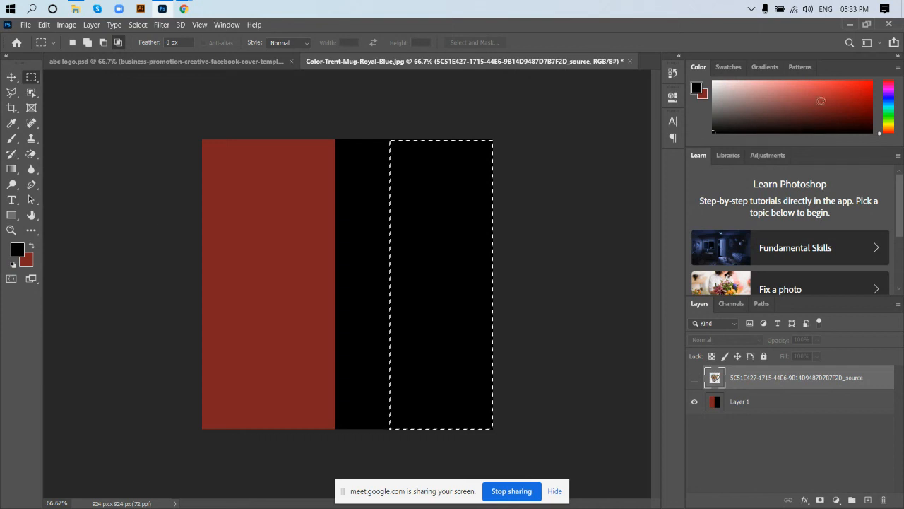
- Set the foreground color to a dark green, #088a26
left_click_drag(893, 114, 889, 104)
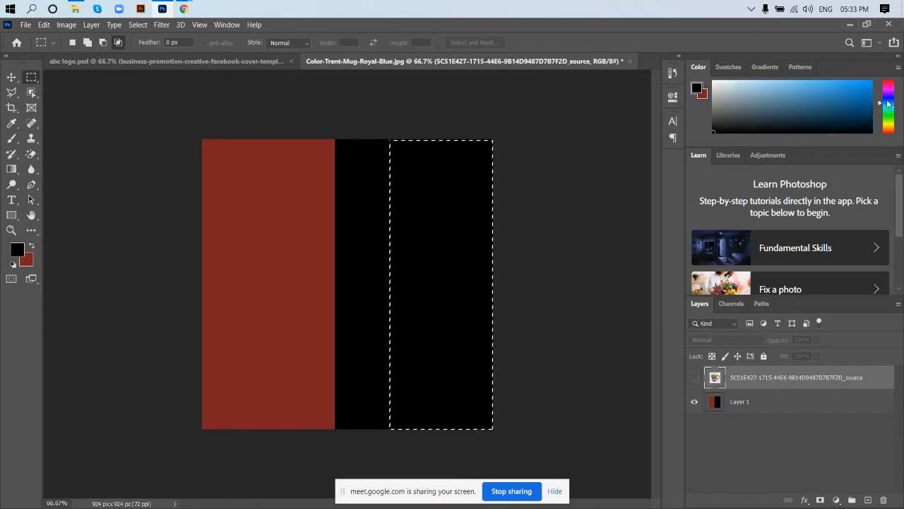
left_click(890, 111)
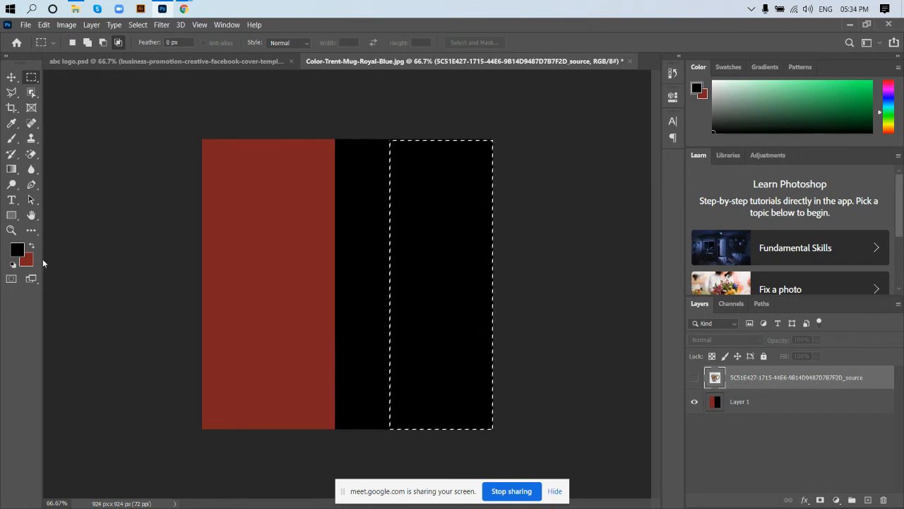
left_click(14, 253)
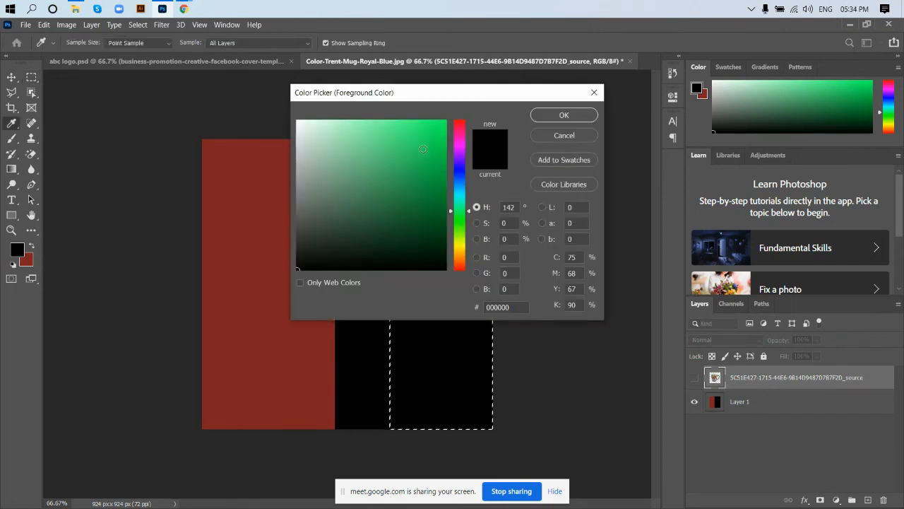
left_click_drag(423, 149, 441, 158)
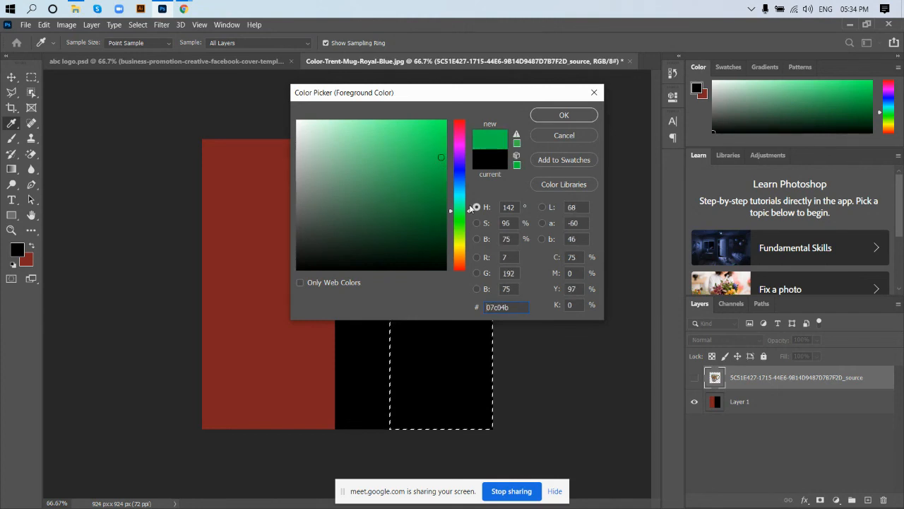
mouse_move(469, 210)
left_mouse_down()
mouse_move(443, 195)
mouse_move(439, 174)
left_mouse_up()
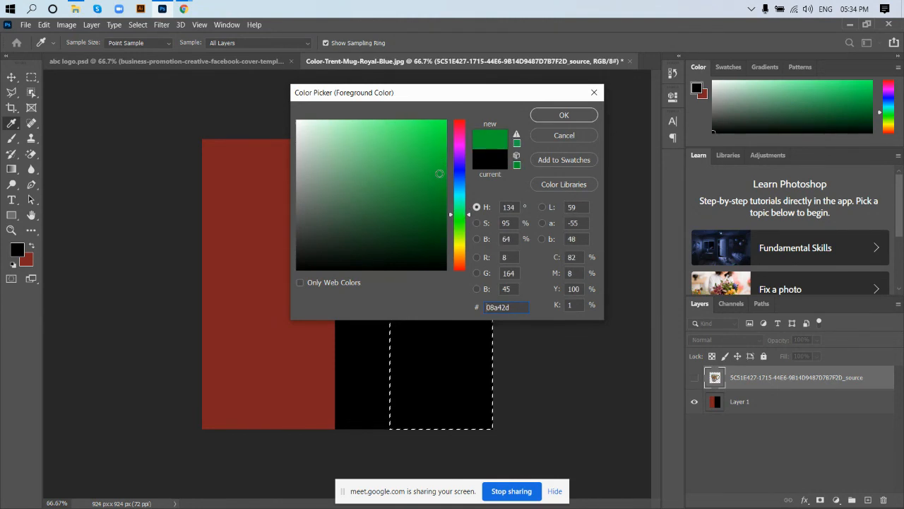
left_click(564, 115)
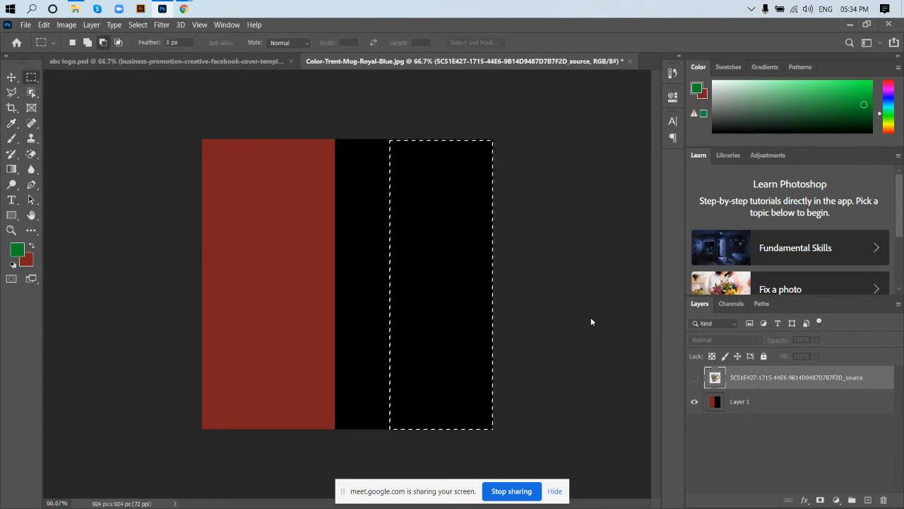
- Fill the rectangular selection on the background layer, Layer 1, with the green foreground color
key("alt+BackSpace")
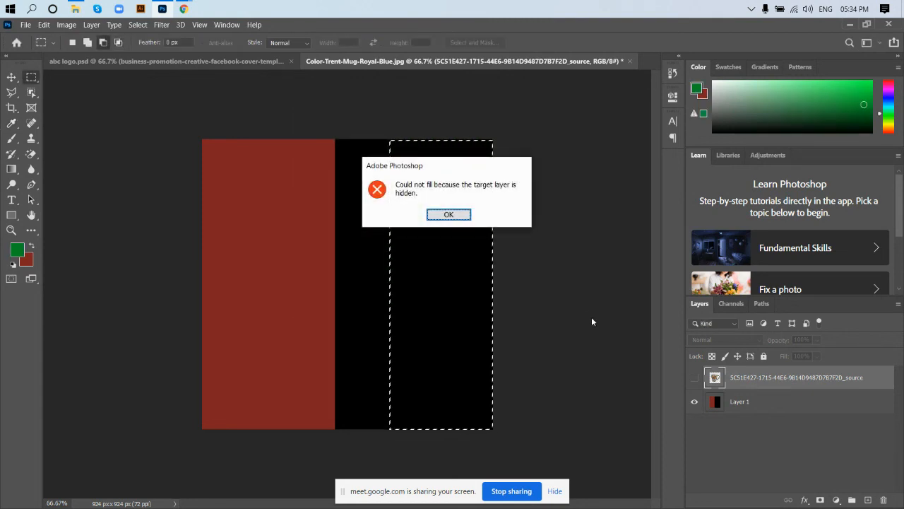
left_click(448, 215)
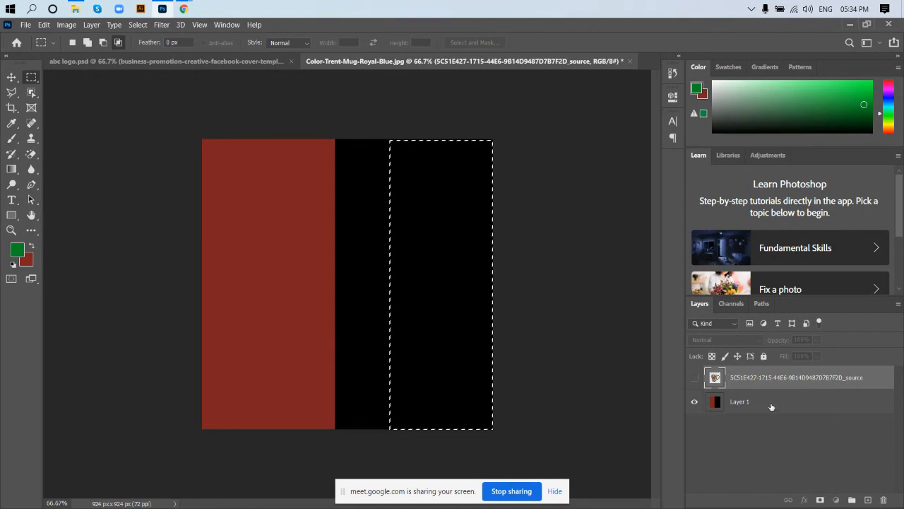
left_click(773, 406)
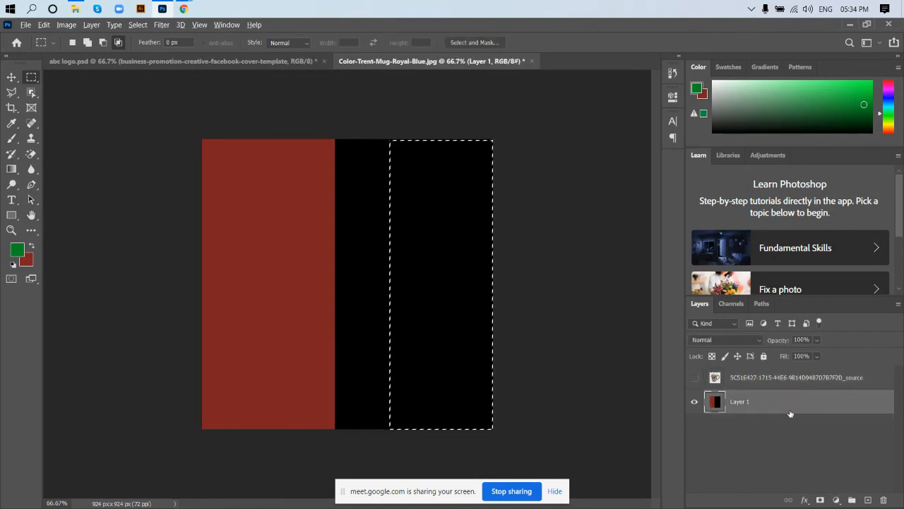
key("alt+BackSpace")
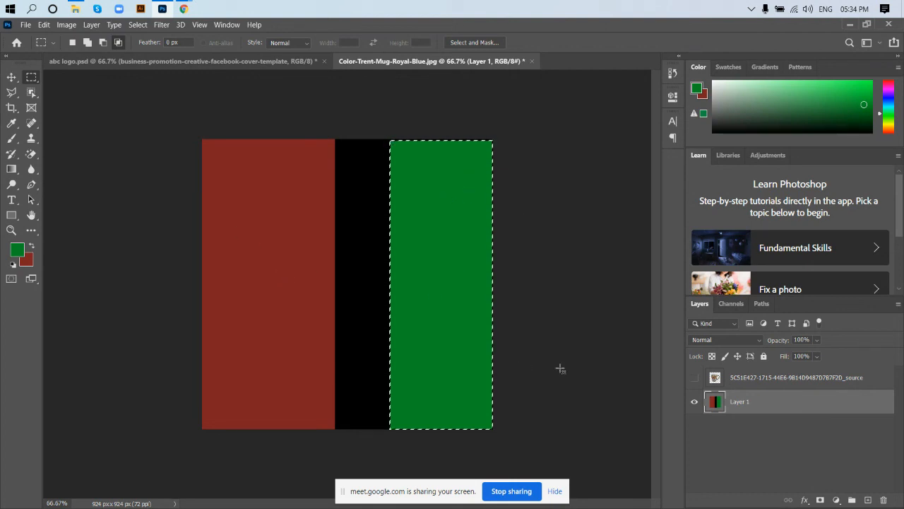
- Clear the selection around the green strip, restore it with undo, and deselect it again using the keyboard command
key("v")
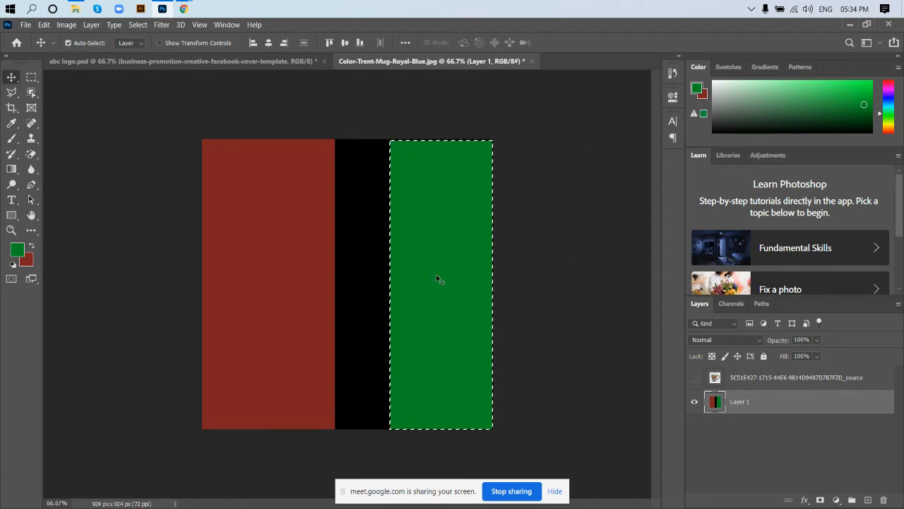
key("ctrl")
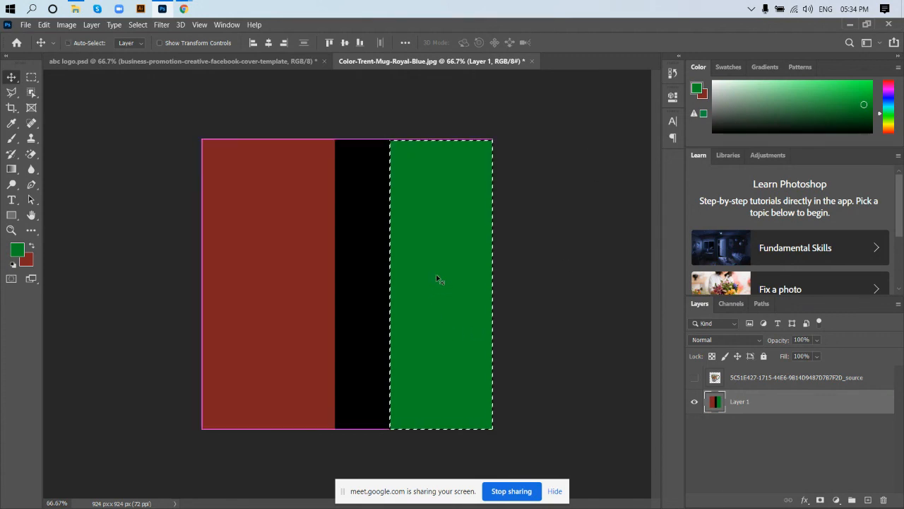
key("ctrl+d")
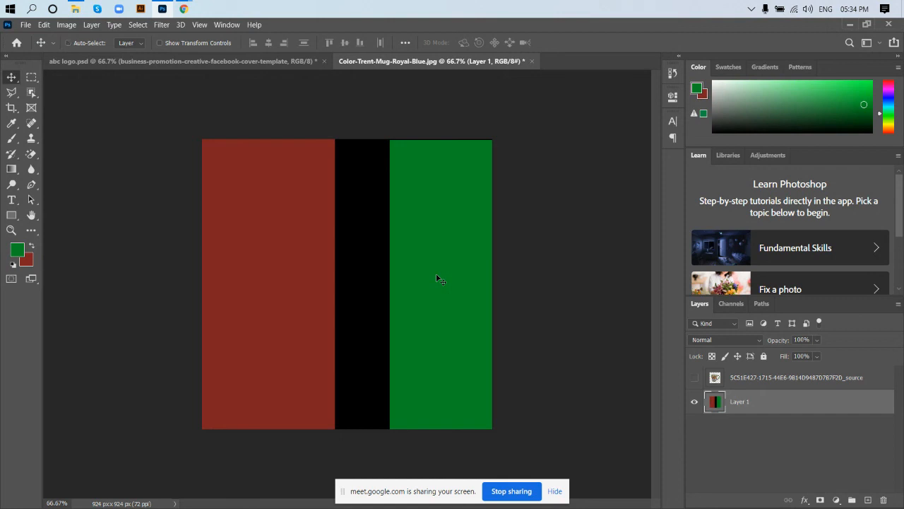
key("ctrl+z")
key("ctrl+z")
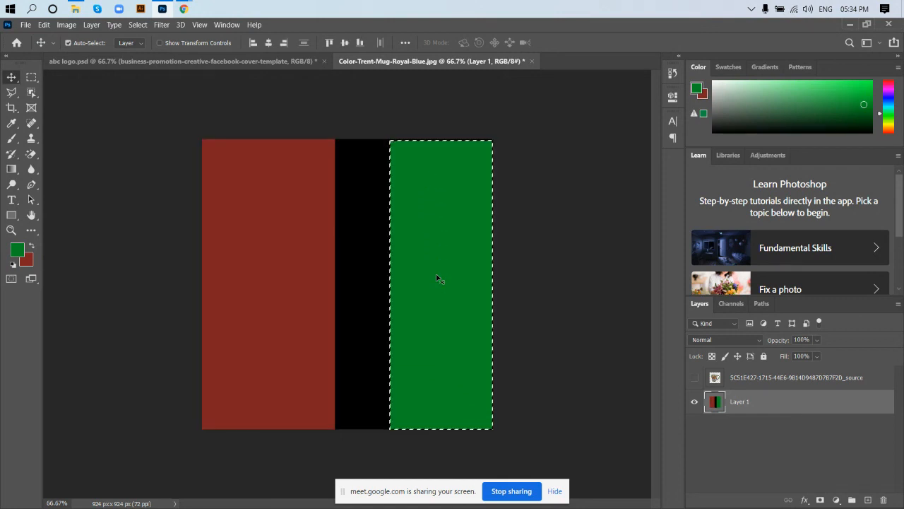
key("ctrl+d")
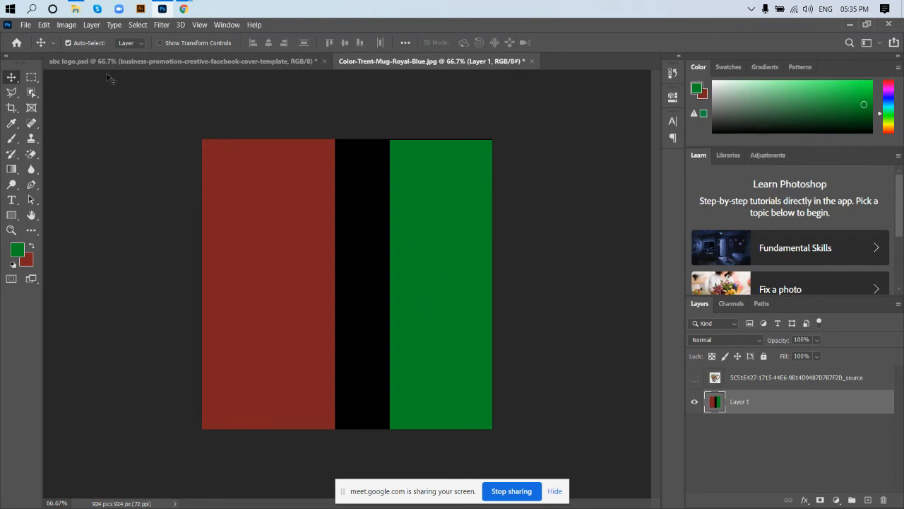
- Draw a rectangular selection across the red, black and green areas and remove it with the Deselect command
left_click(31, 77)
left_click_drag(216, 183, 447, 266)
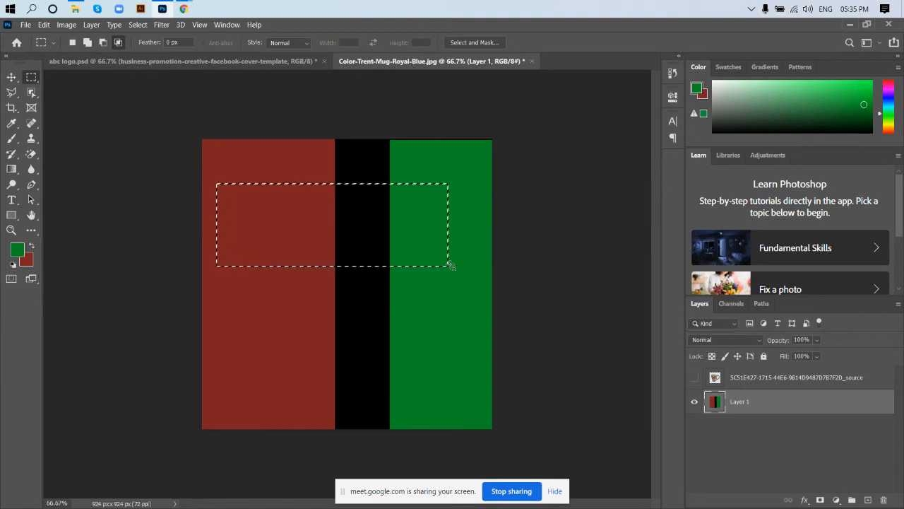
left_click(137, 25)
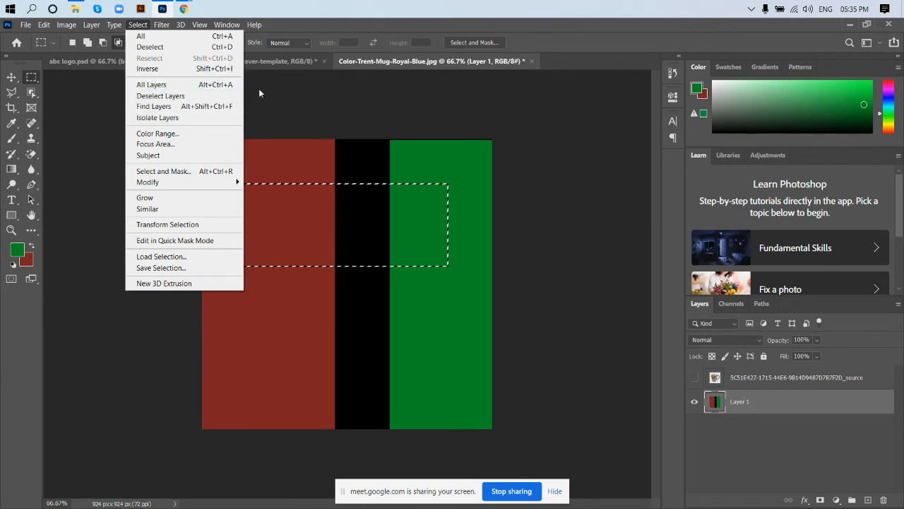
left_click(214, 48)
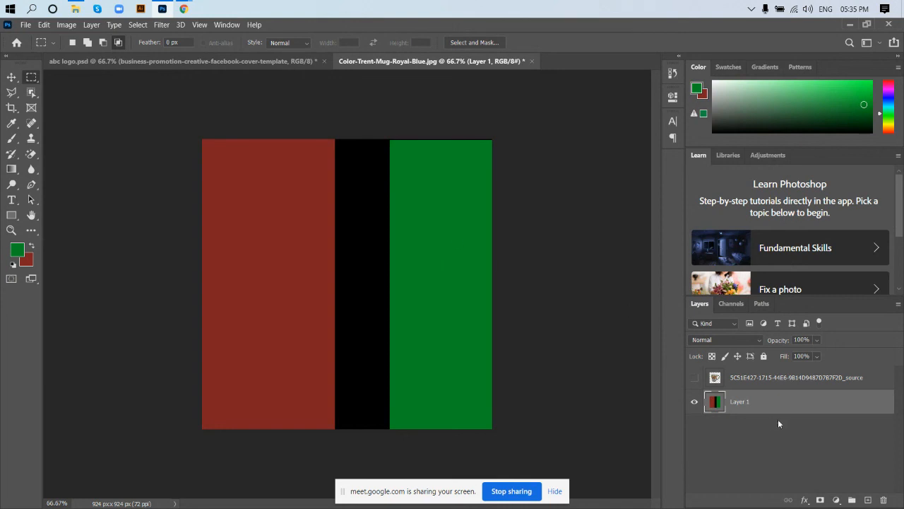
- Add an empty layer above the background layer and delete it
left_click(868, 500)
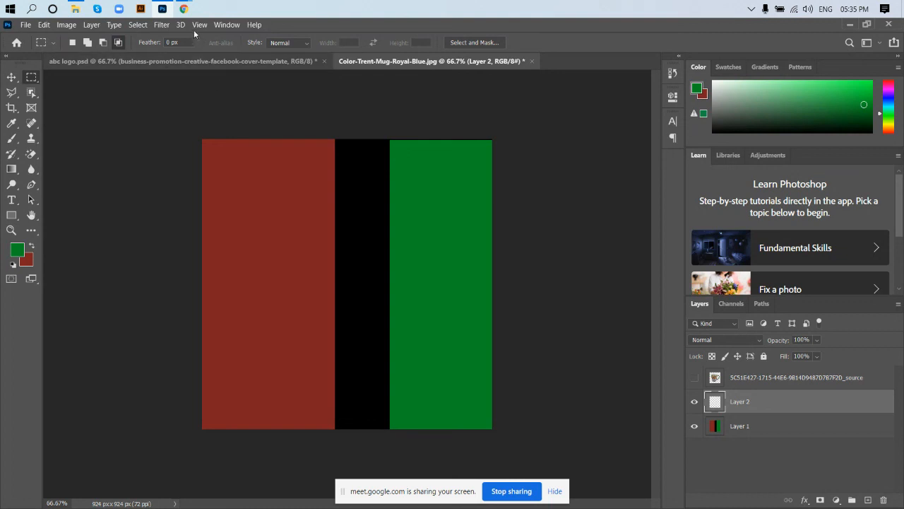
mouse_move(186, 10)
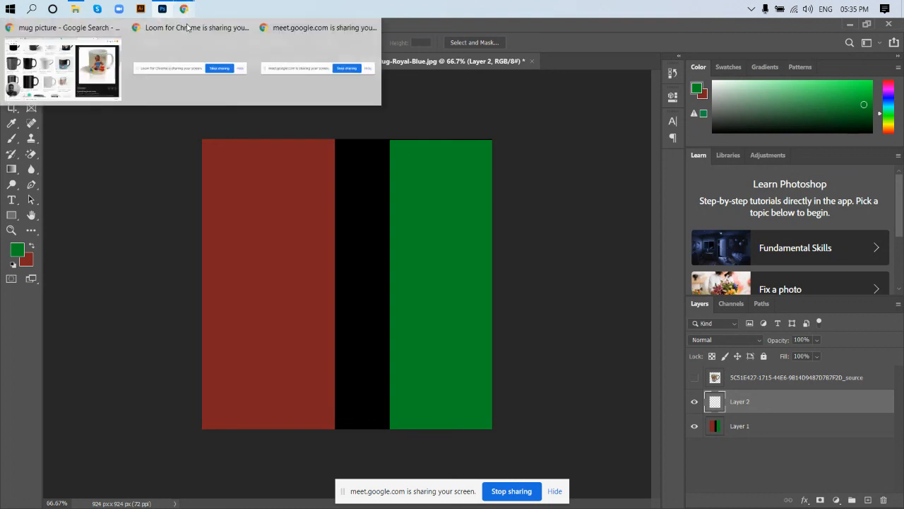
left_click(73, 85)
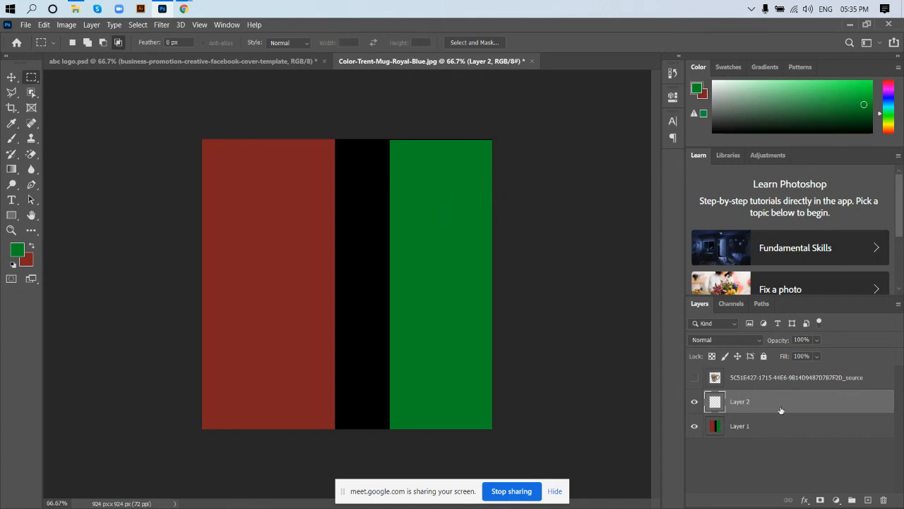
key("Delete")
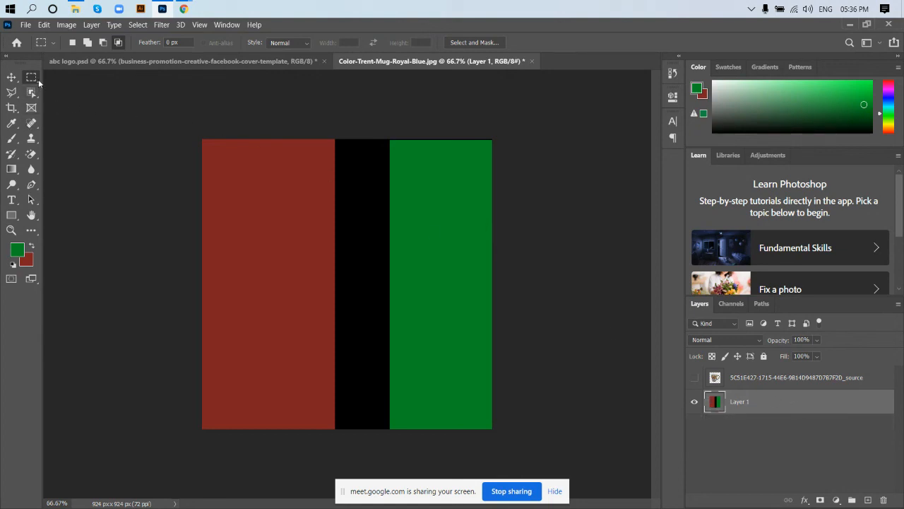
- Fill a full-width horizontal band across the red, black and green stripes of Layer 1 with bright red, and deselect it
left_click_drag(202, 205, 493, 284)
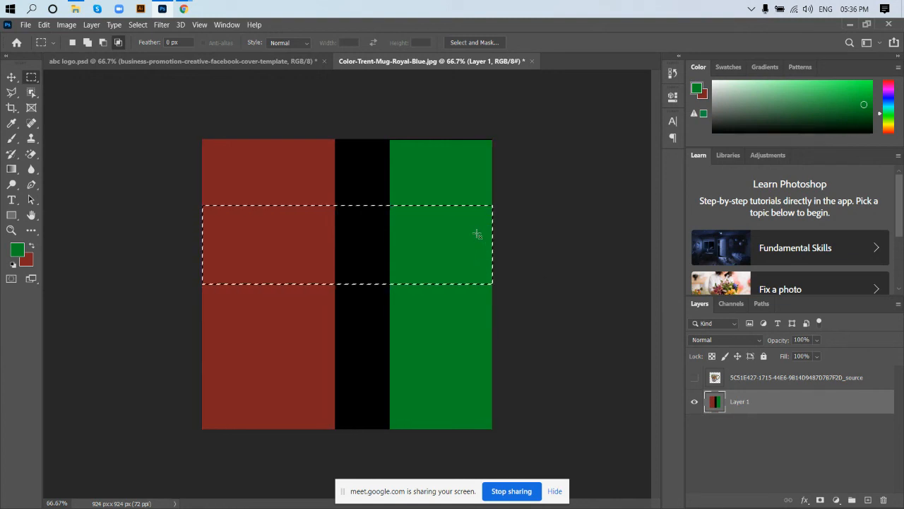
left_click(17, 249)
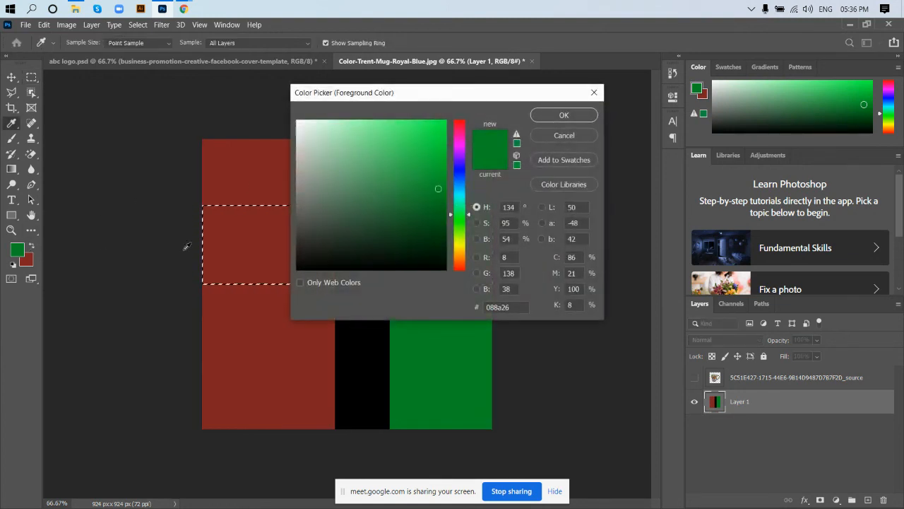
left_click(459, 123)
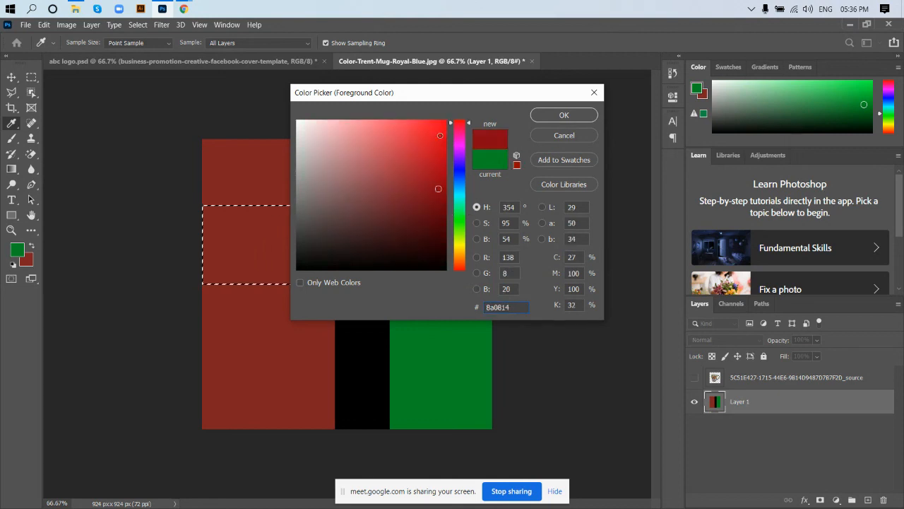
left_click(444, 122)
left_click(564, 115)
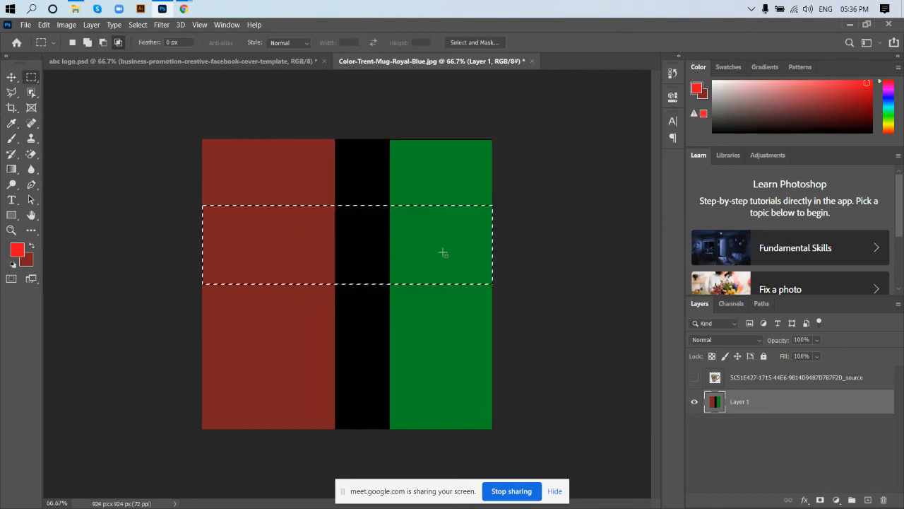
key("alt+BackSpace")
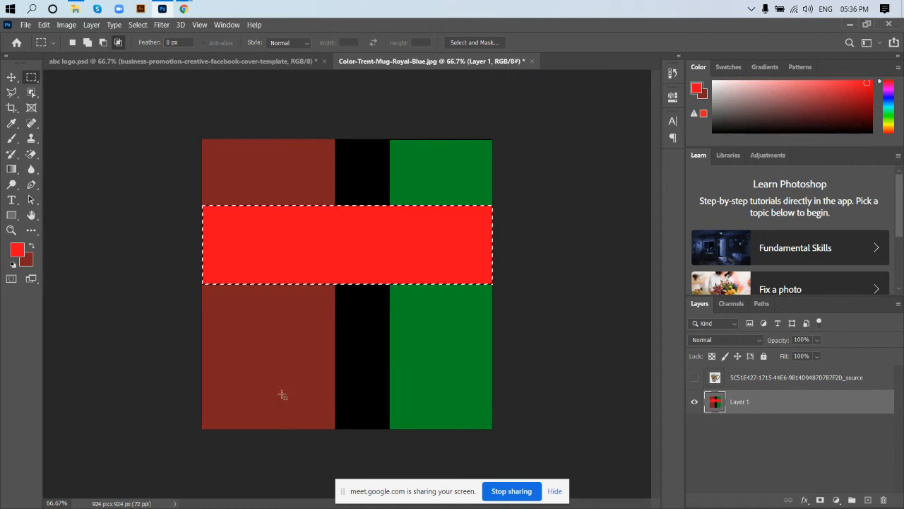
key("ctrl+d")
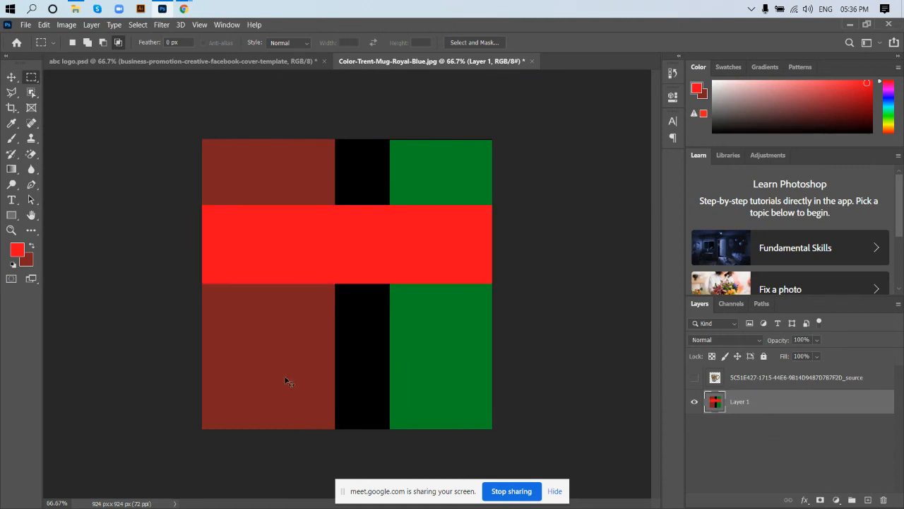
- Show the tiger mug layer over the striped background with the red band and hide it again
left_click(12, 76)
mouse_move(343, 236)
left_mouse_down()
mouse_move(353, 267)
mouse_move(344, 238)
left_mouse_up()
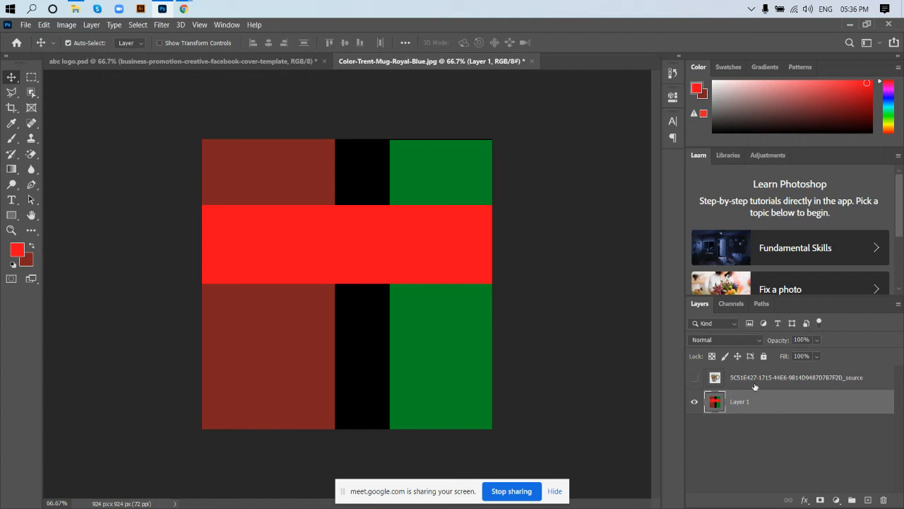
left_click(694, 380)
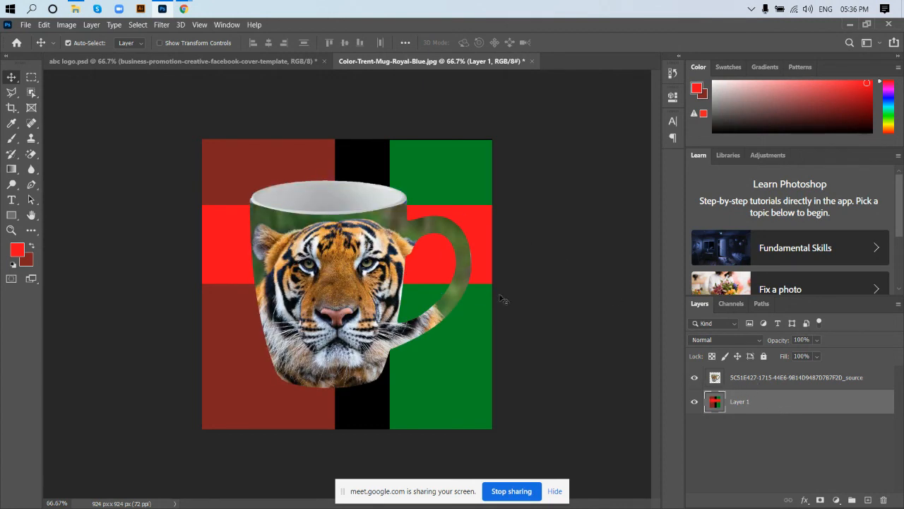
left_click(694, 380)
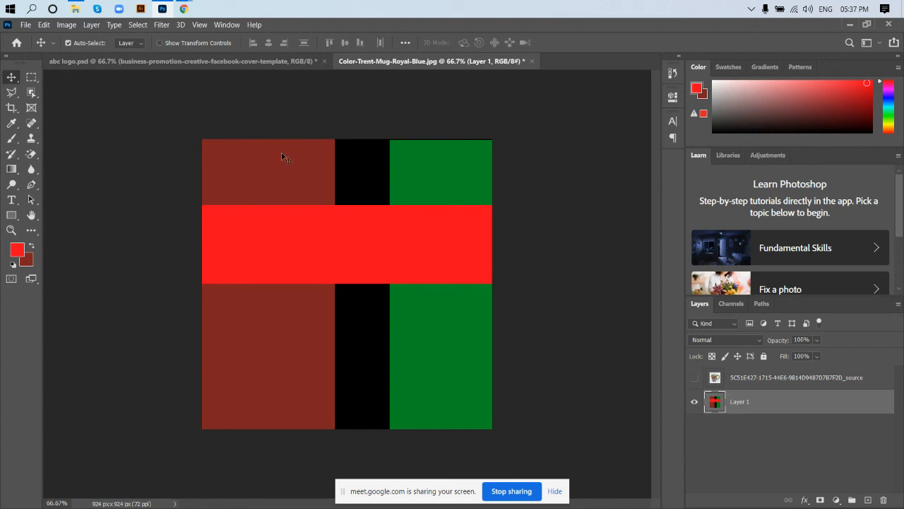
- Select the whole canvas, fill Layer 1 with the bright red foreground color, and show the tiger mug layer
left_click(31, 77)
left_click_drag(179, 120, 512, 463)
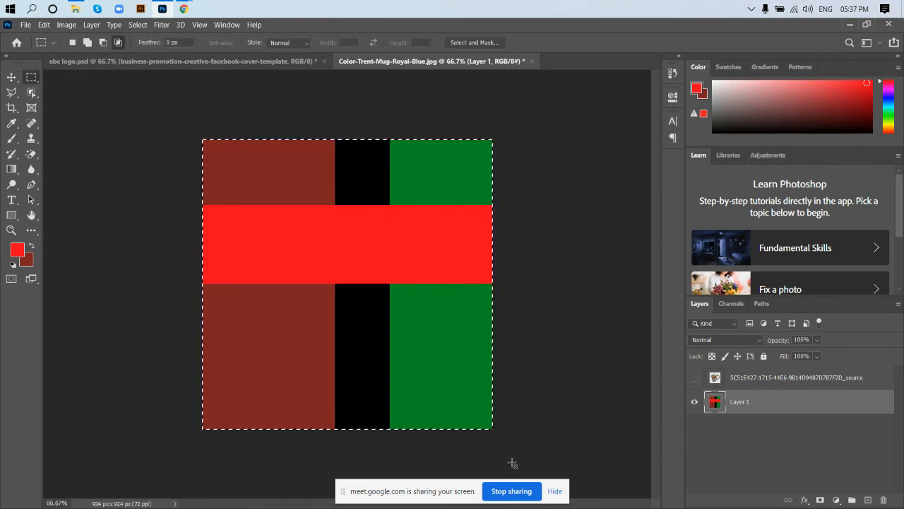
key("alt+BackSpace")
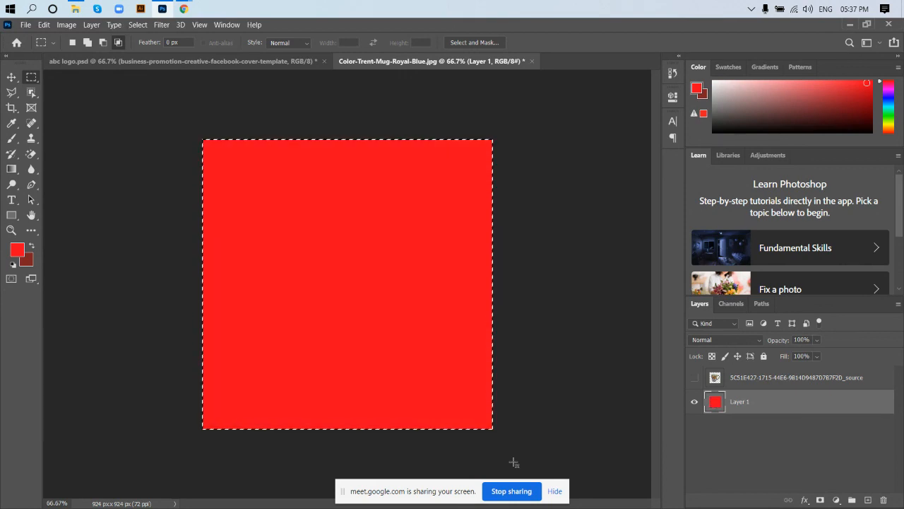
left_click(695, 379)
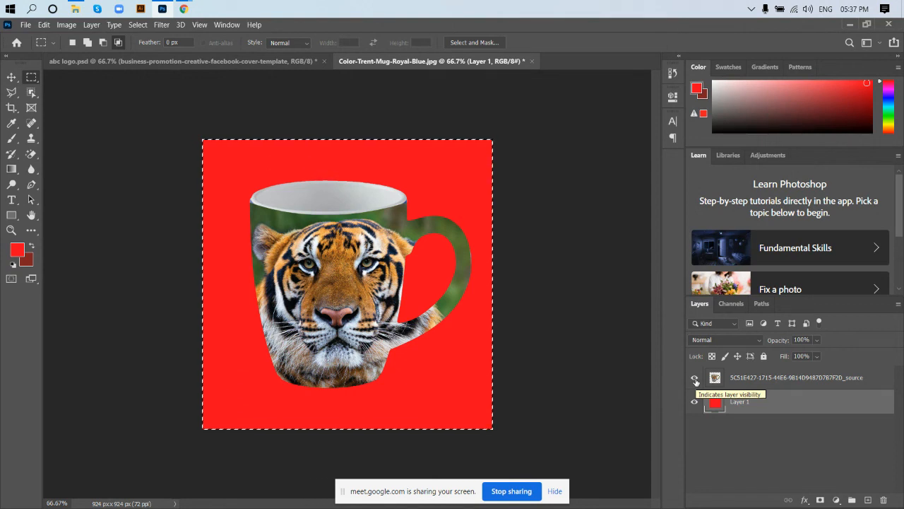
- Make the tiger mug layer active with the Move tool and clear the selection around the mug
left_click(804, 383)
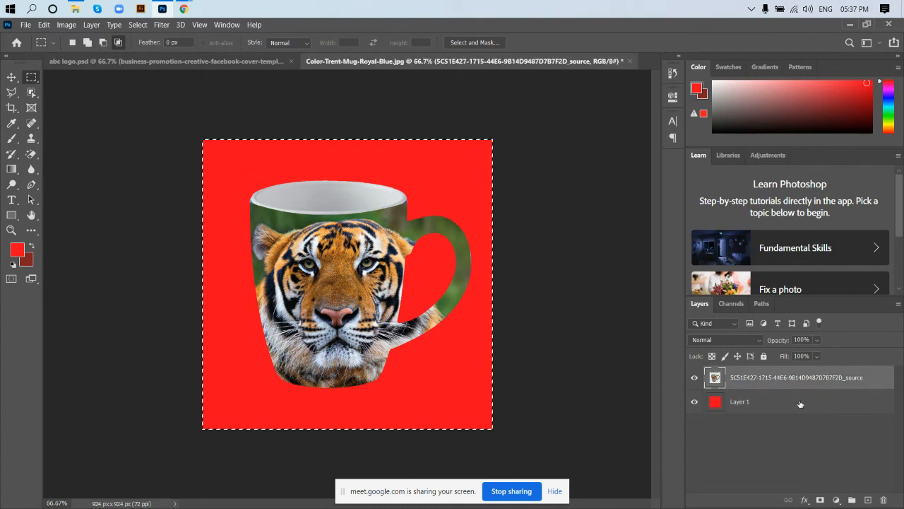
left_click(10, 77)
left_click(448, 184)
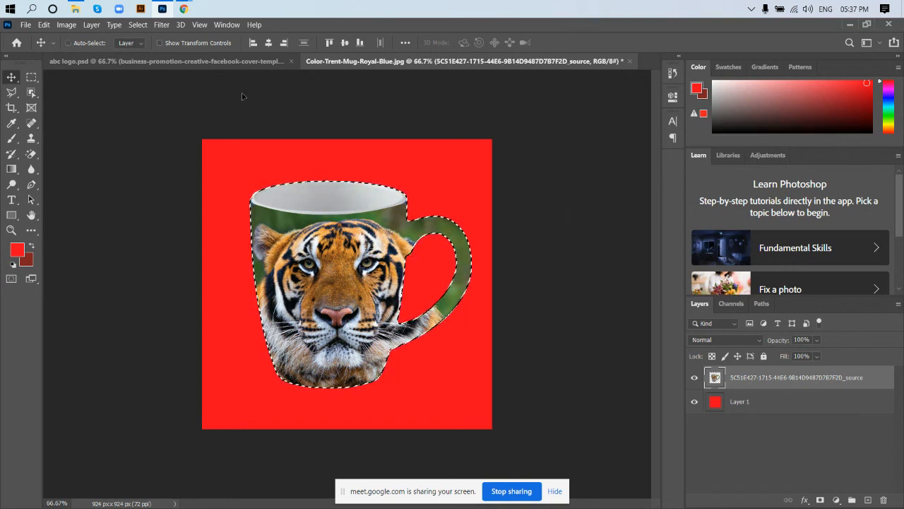
key("ctrl+d")
- Switch to Chrome and view the GD-43 Evening student list from its first row in the Google Sheets spreadsheet
mouse_move(183, 9)
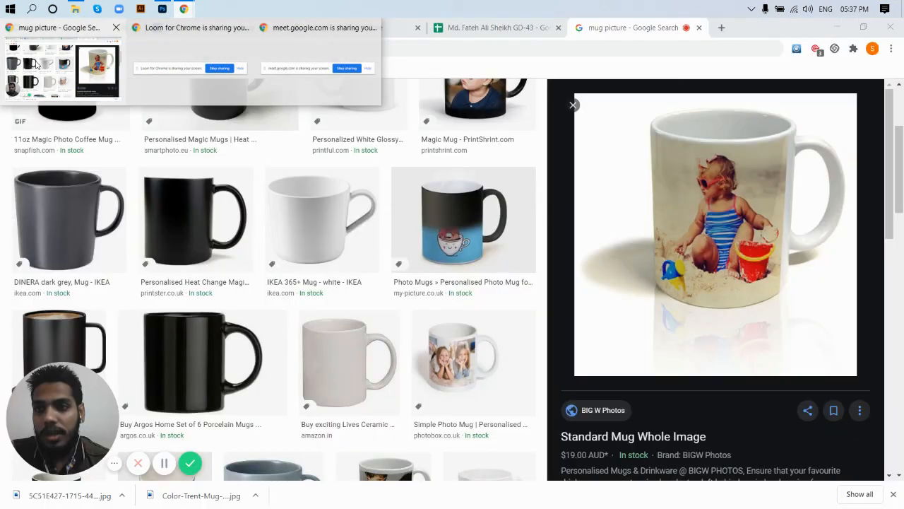
left_click(62, 68)
left_click(478, 28)
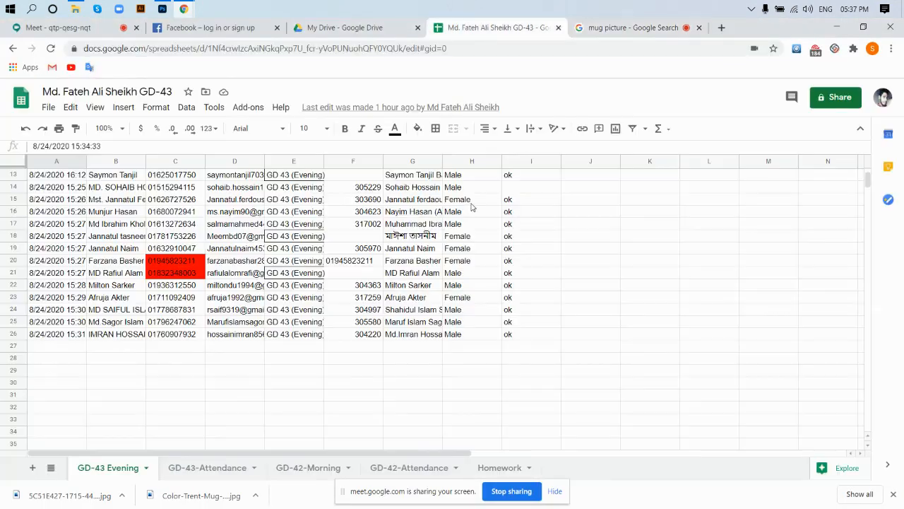
scroll(500, 311, "up", 5)
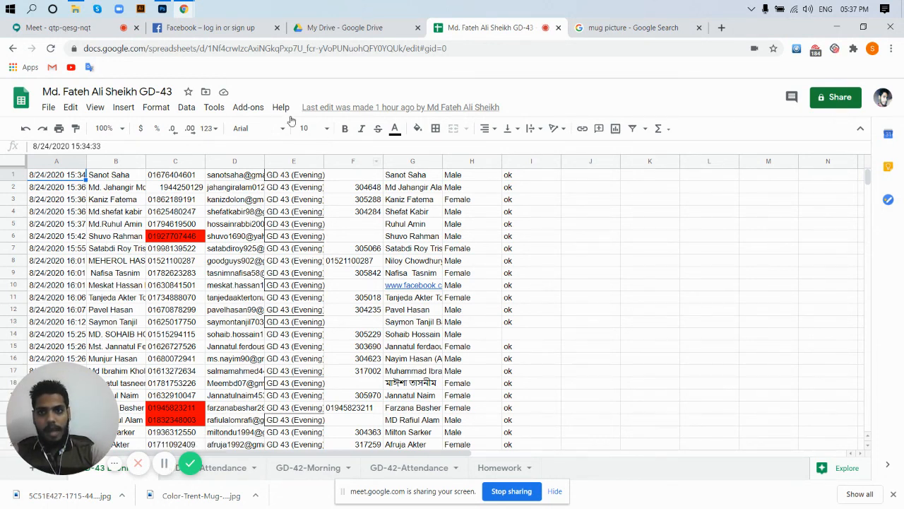
- Go to the Google Meet call in Chrome and open its presenting options
left_click(162, 9)
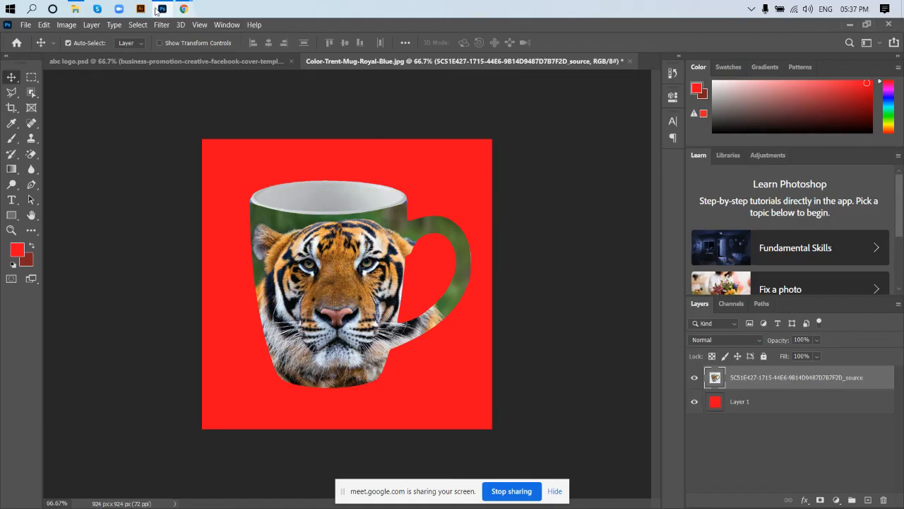
left_click(64, 67)
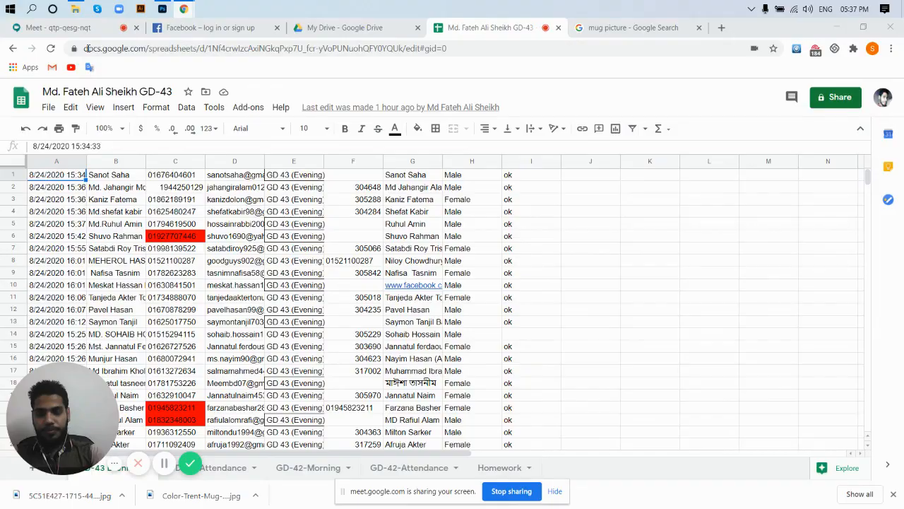
left_click(99, 30)
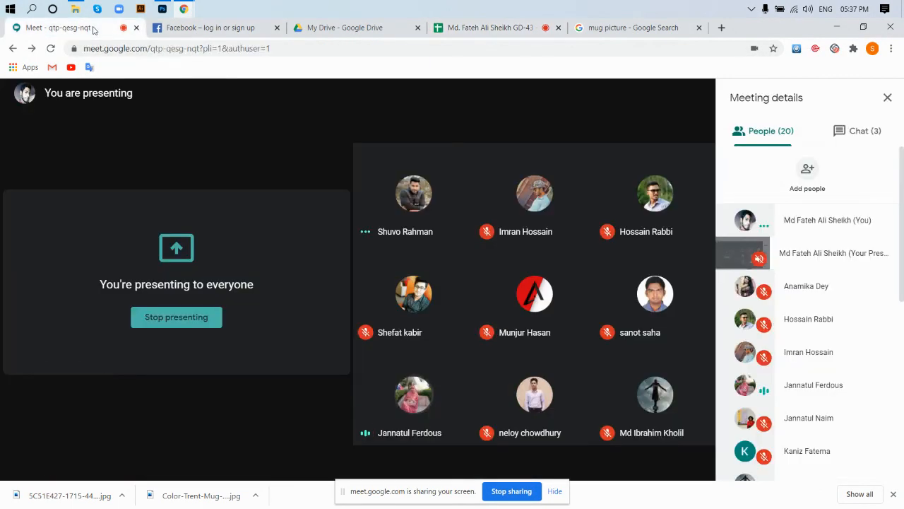
left_click(640, 453)
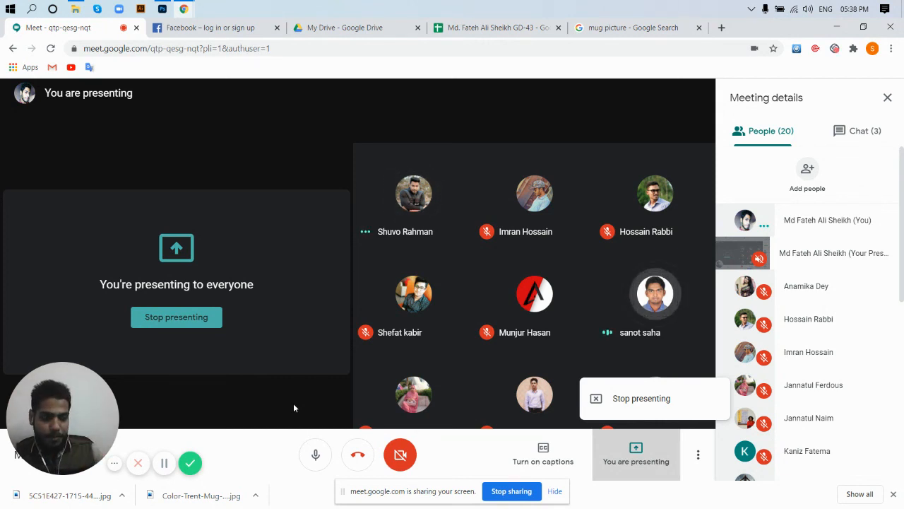
- Switch to Photoshop and warp the tiger mug, pulling the right part of its rim upward and the left part downward, and apply it
left_click(162, 9)
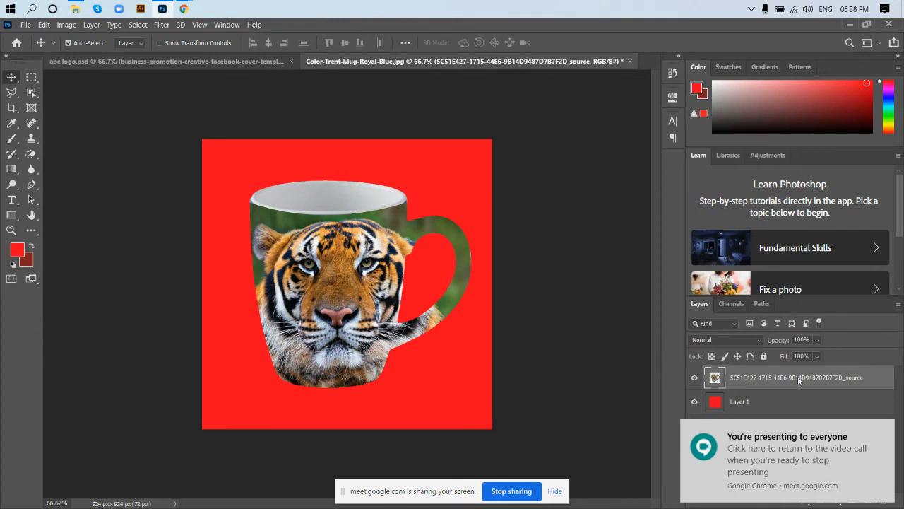
key("ctrl+t")
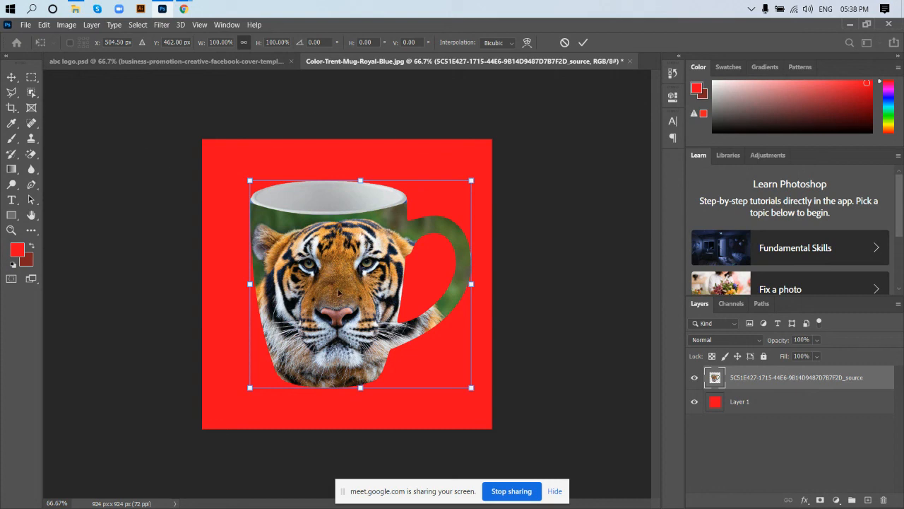
left_click(528, 43)
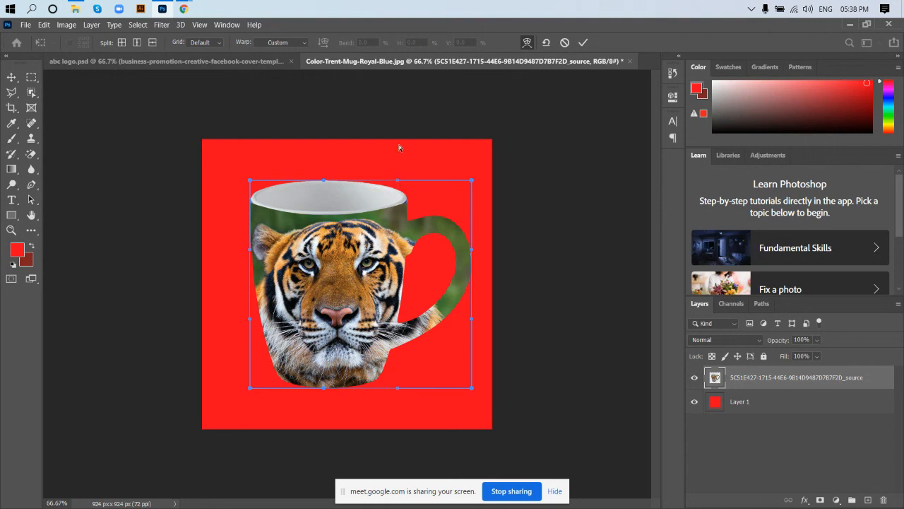
left_click_drag(400, 148, 399, 144)
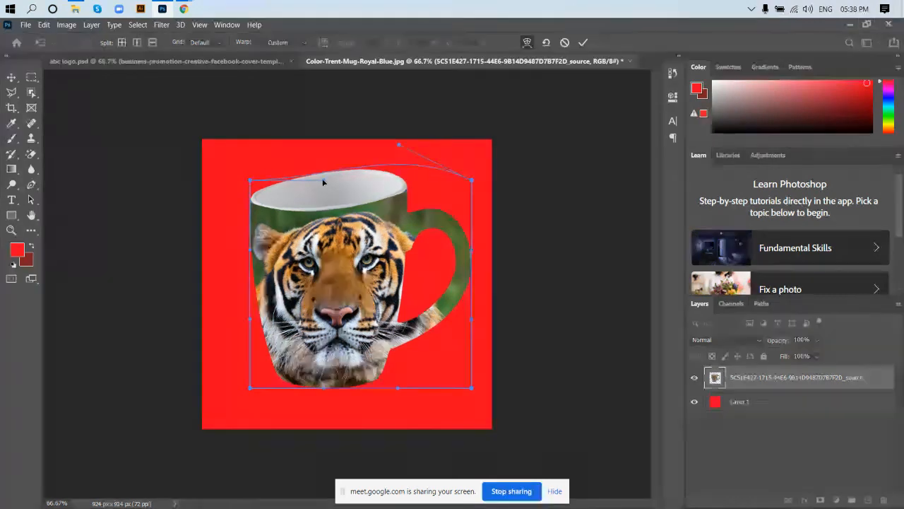
left_click_drag(320, 180, 330, 237)
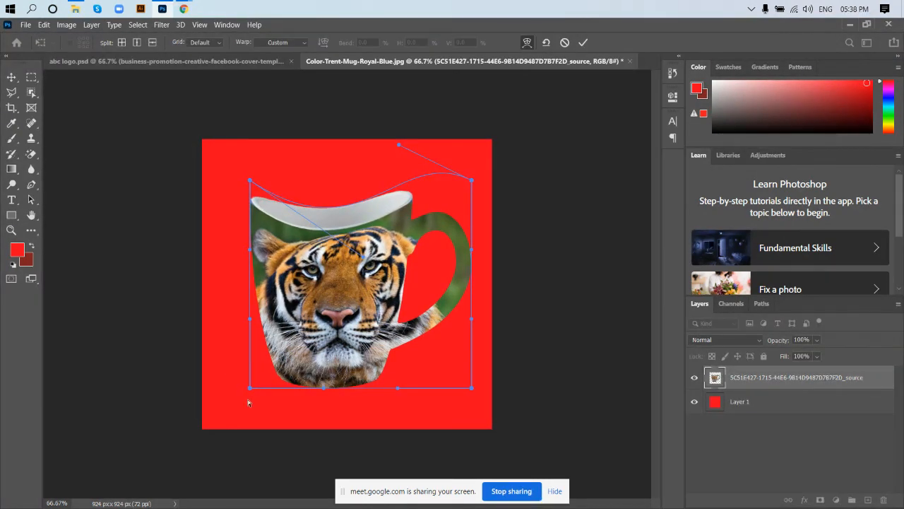
left_click(583, 42)
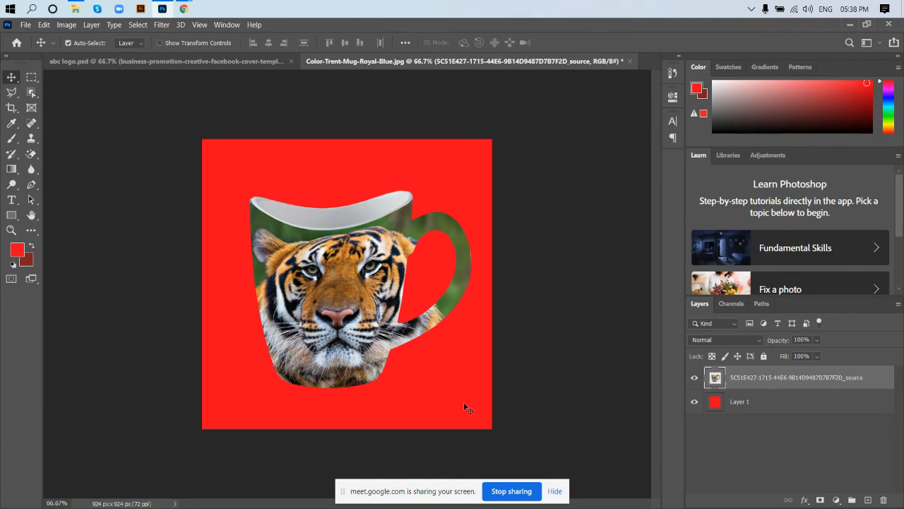
- Close the Color-Trent-Mug-Royal-Blue.jpg document without saving and return to the Google Meet call in Chrome
left_click(632, 62)
left_click(469, 214)
left_click(163, 9)
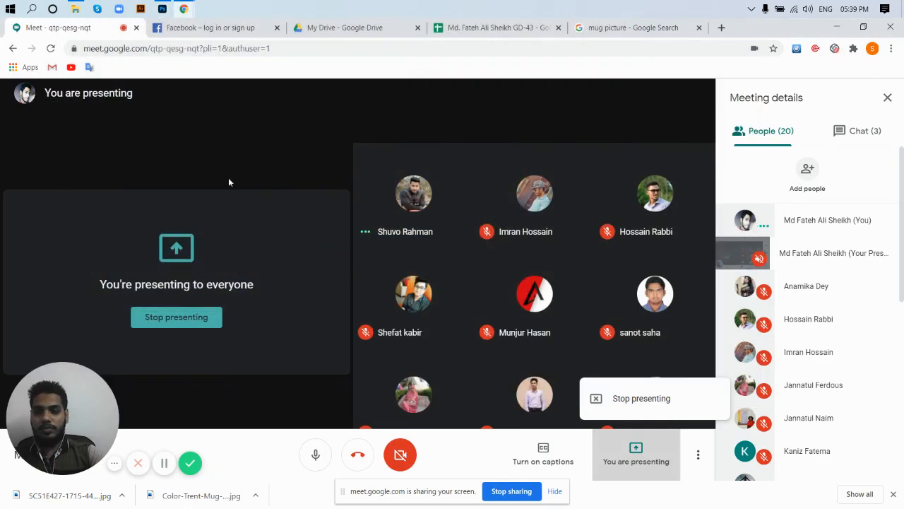